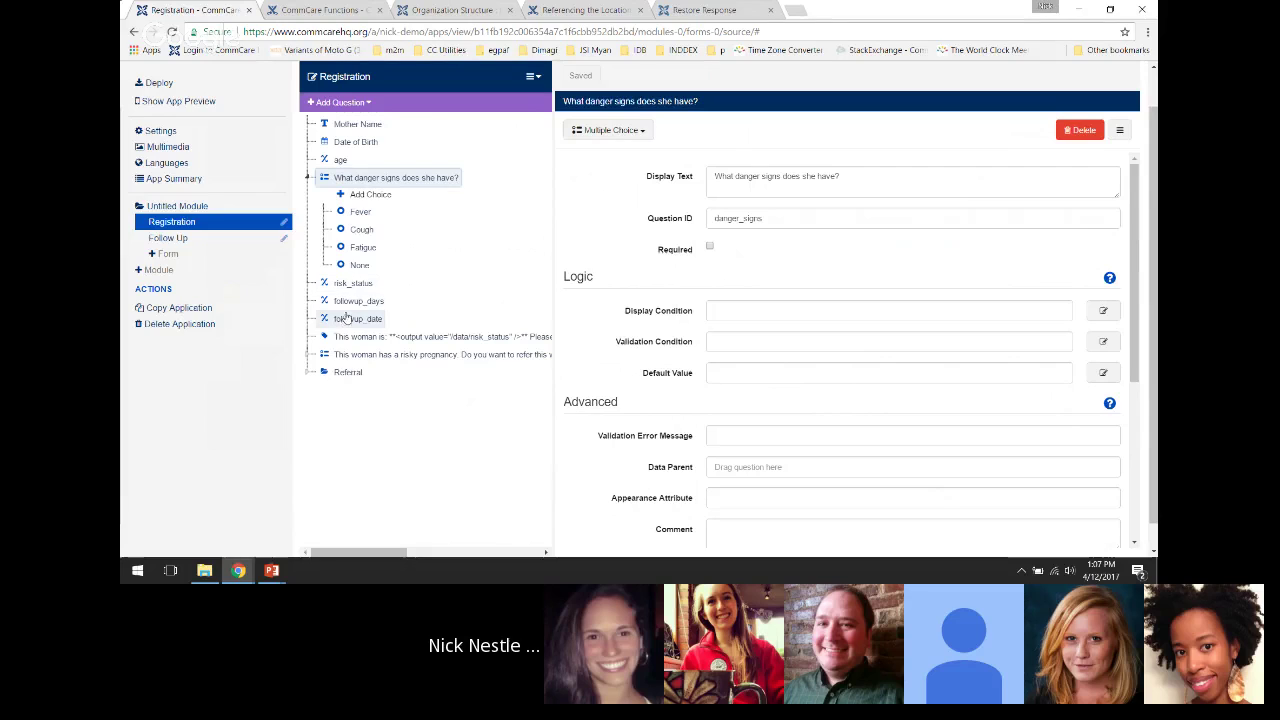
Inspect followup_days and the referral question, collapse the choice lists, and open Mother Name's settings
click(348, 303)
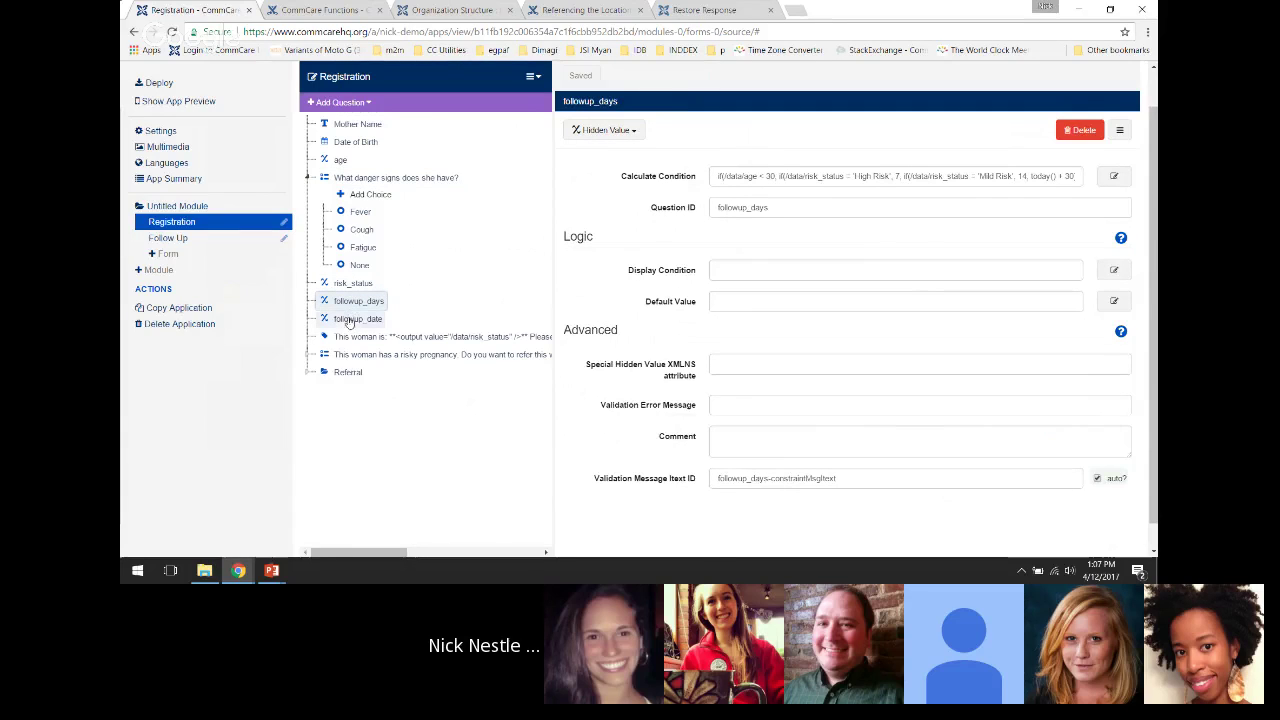
click(334, 358)
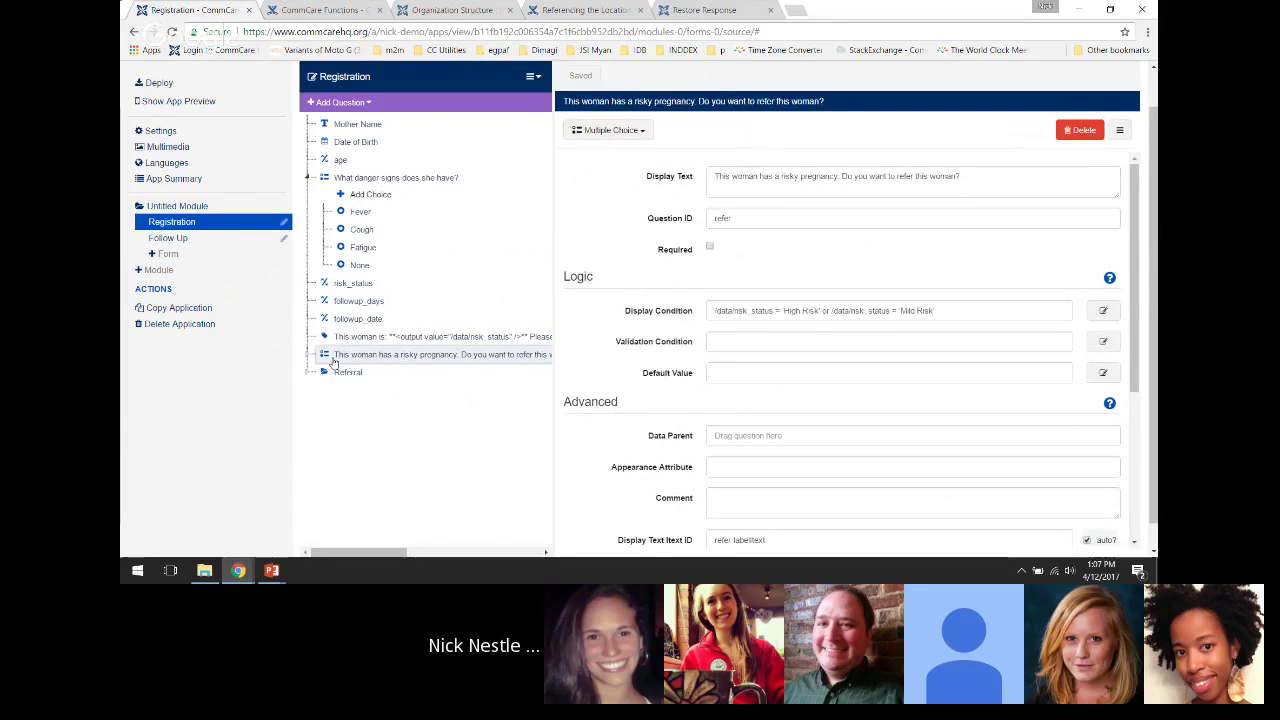
click(307, 357)
click(307, 357)
click(308, 178)
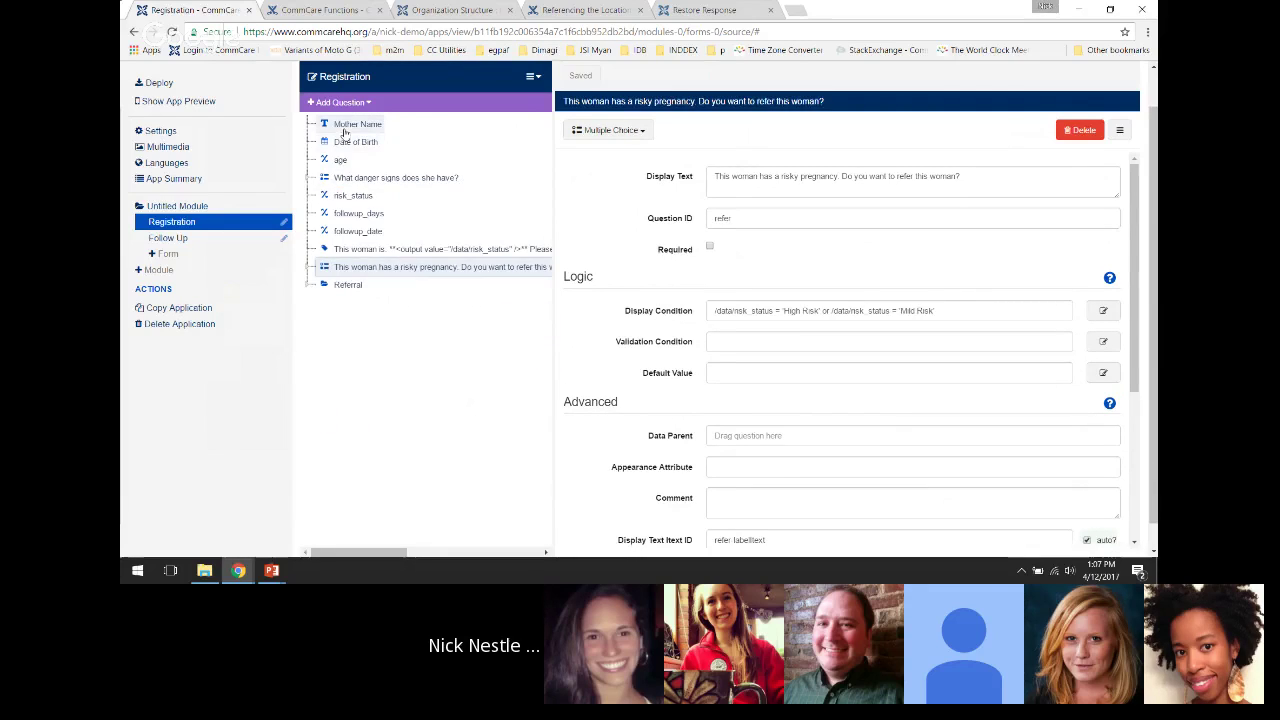
click(343, 131)
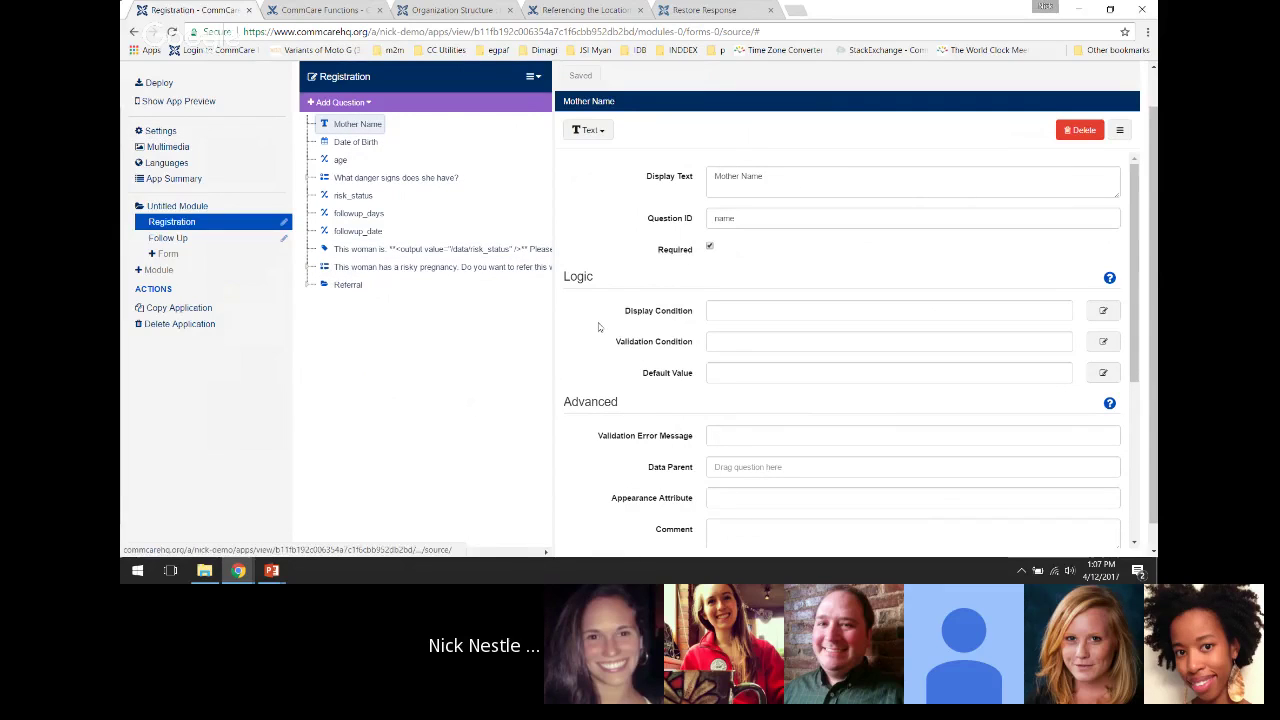
scroll(1152, 168, up, 1)
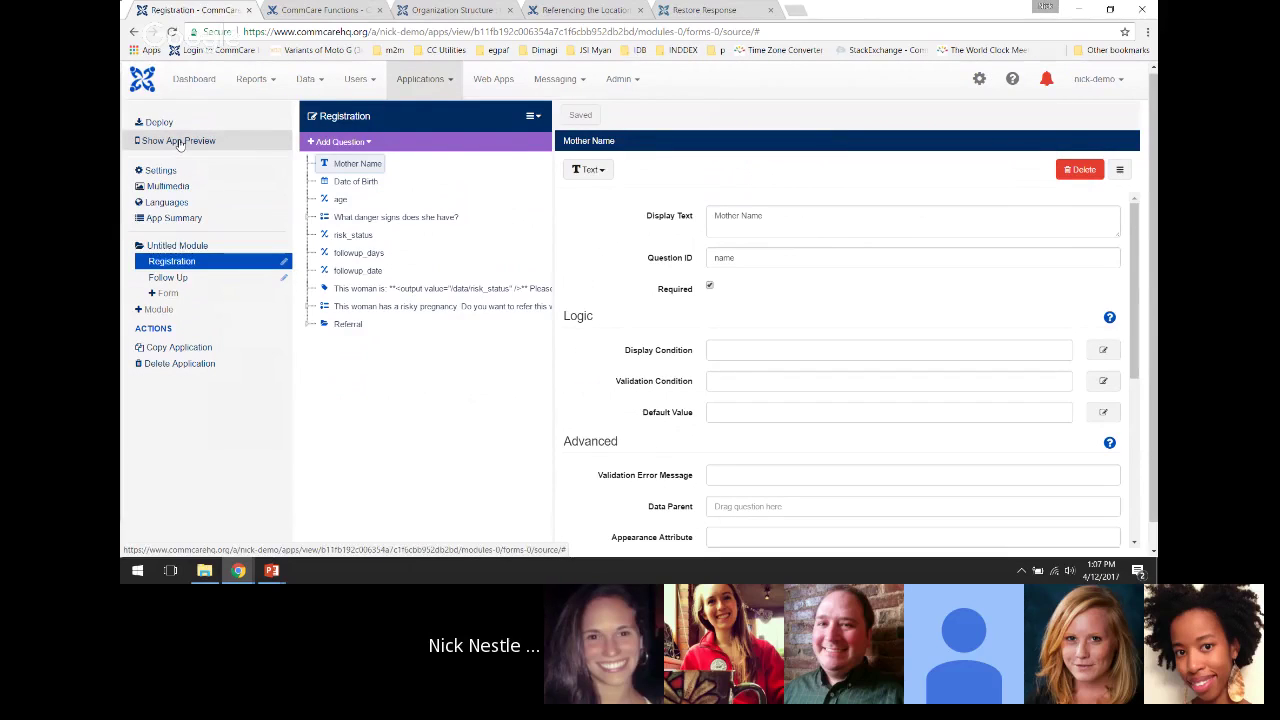
Open App Preview, toggle phone and tablet layouts, and bring up the mobile worker login list
click(179, 142)
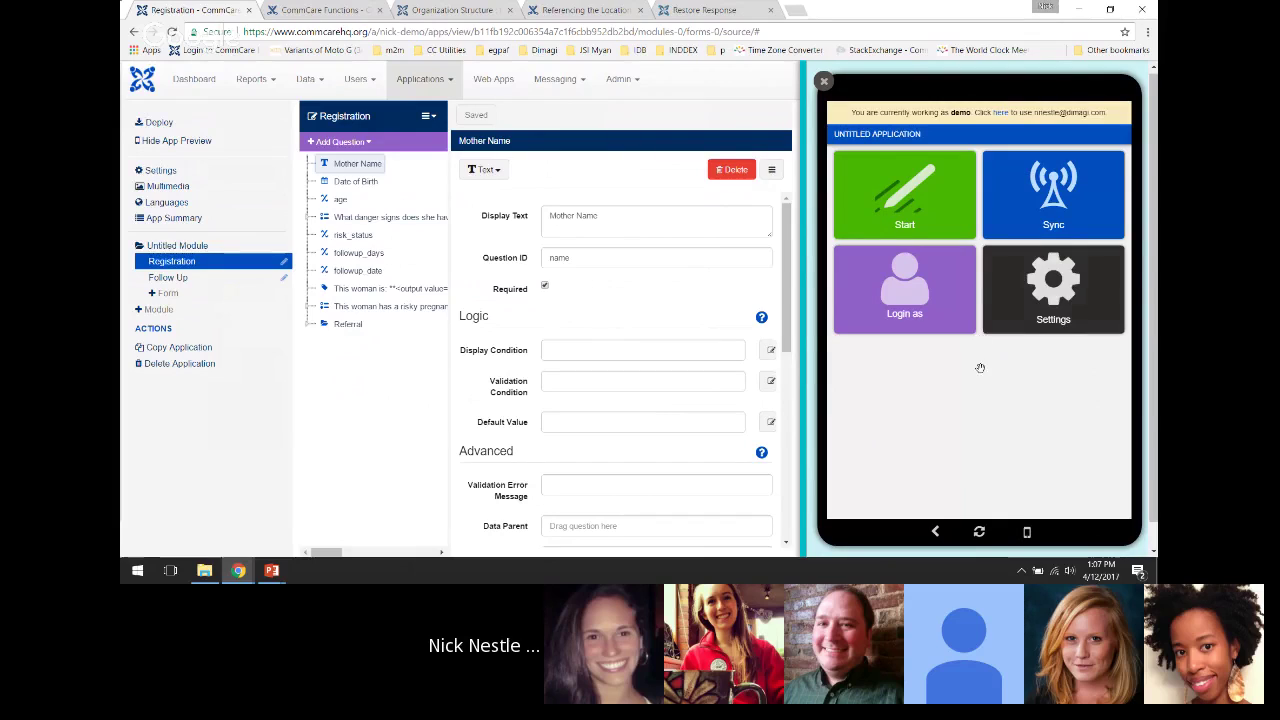
click(1026, 535)
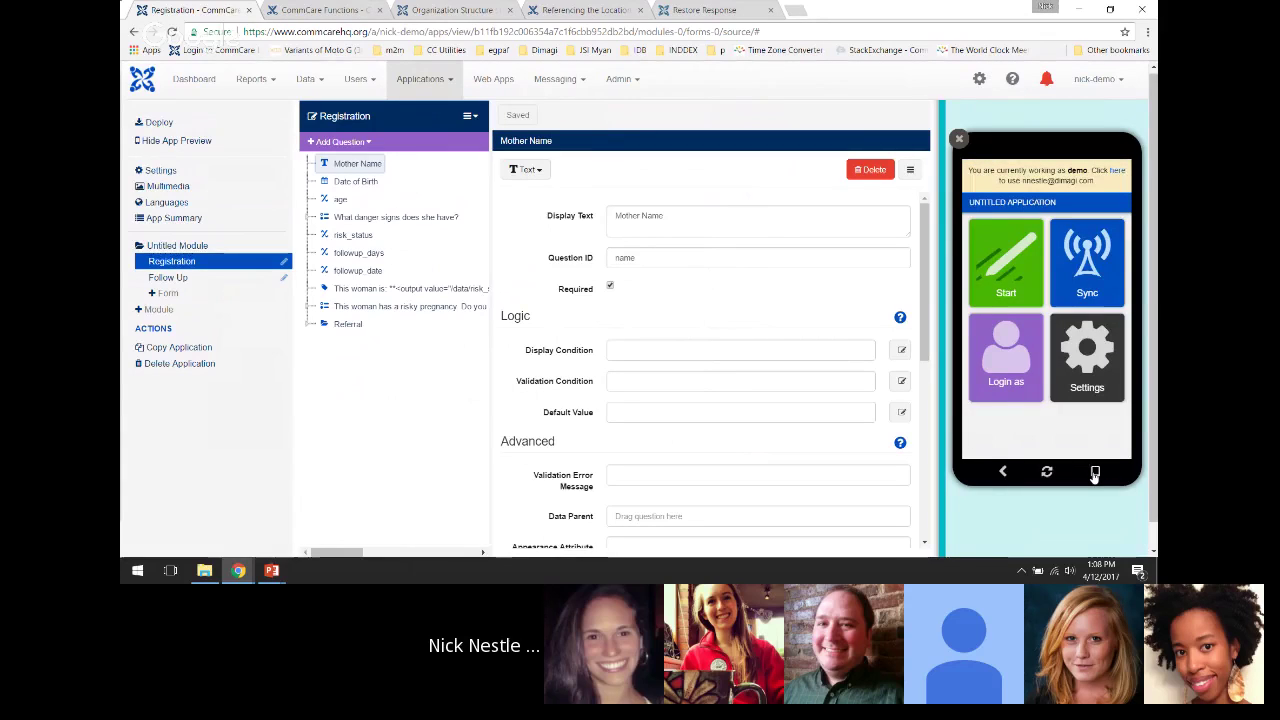
click(1094, 474)
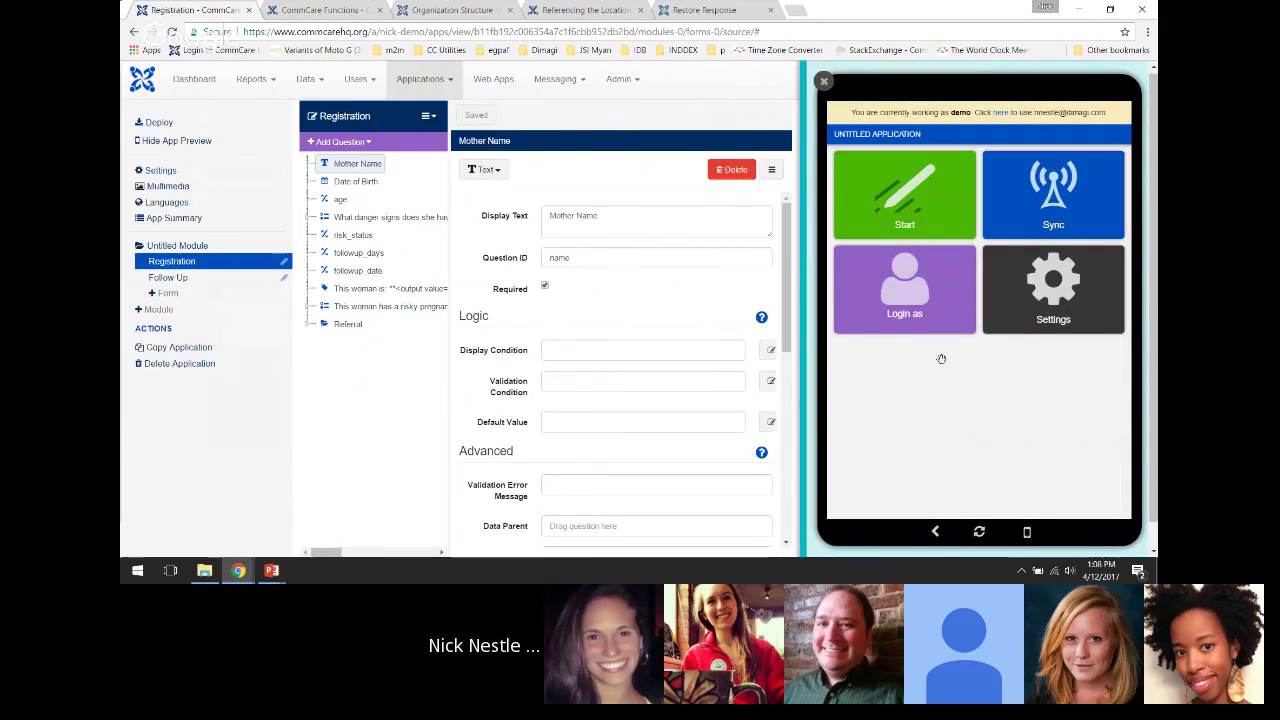
click(922, 286)
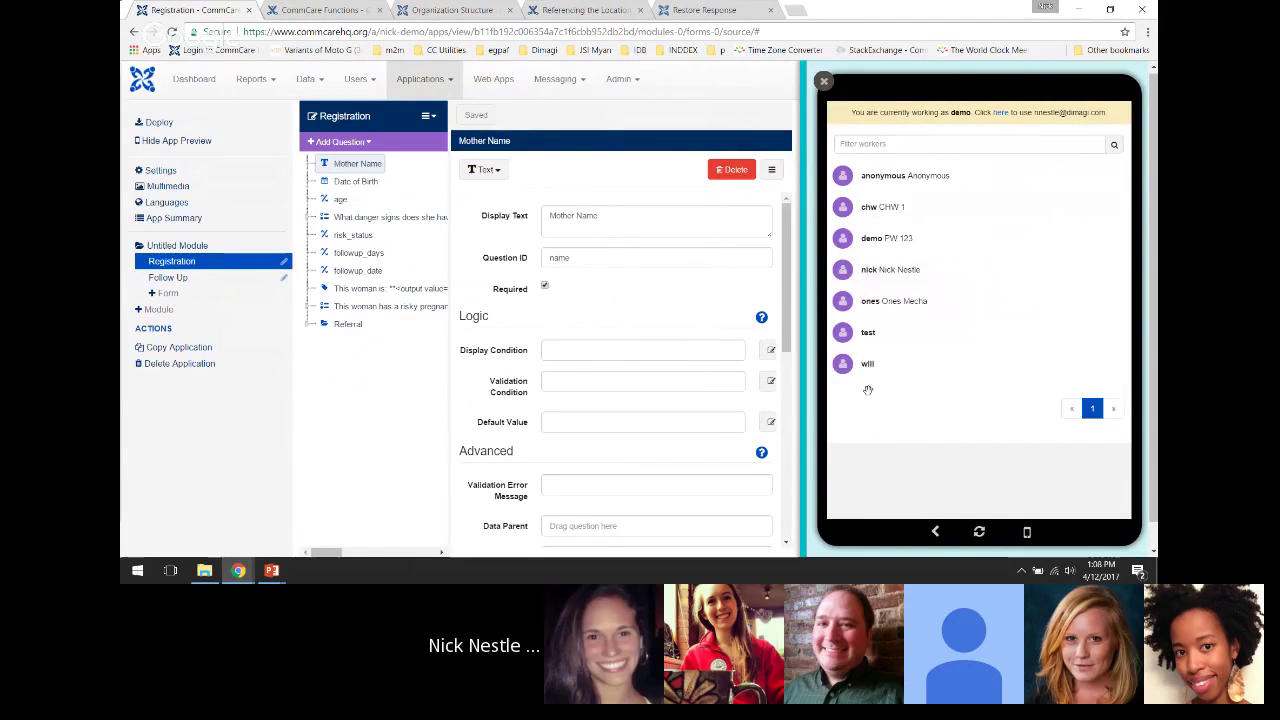
Log the preview in as the sample mobile worker and start the app
click(882, 240)
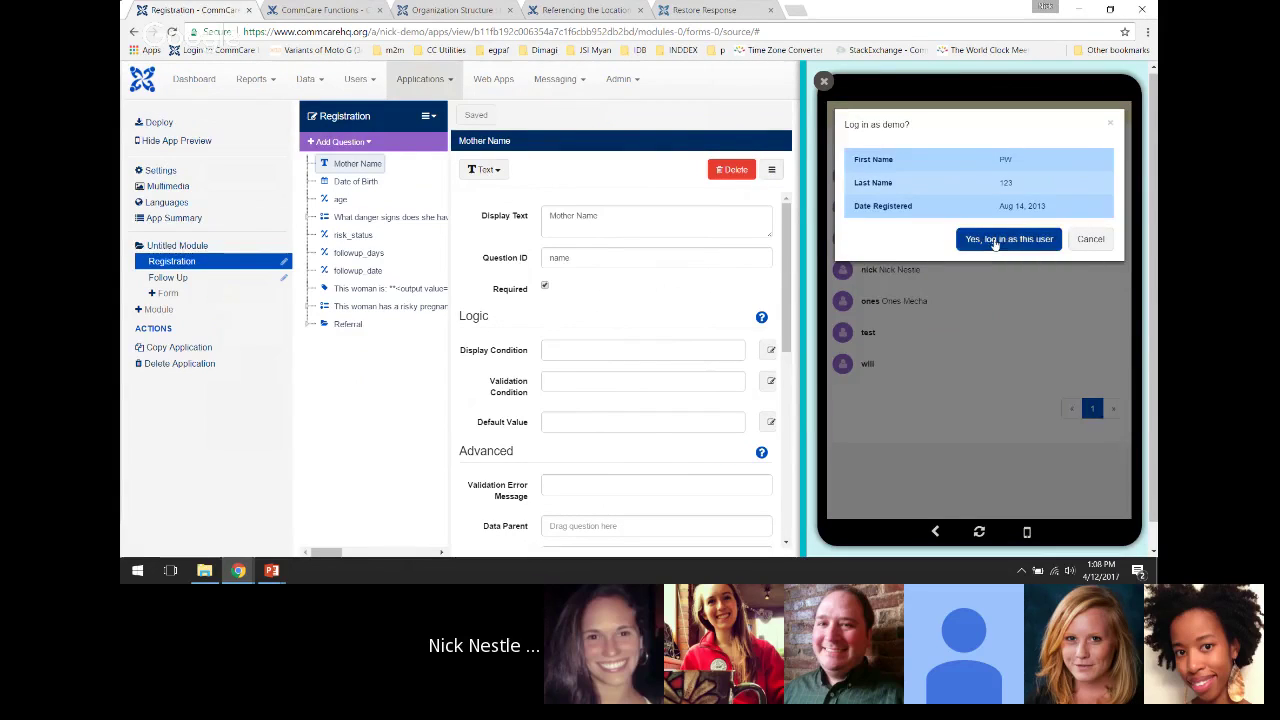
click(996, 244)
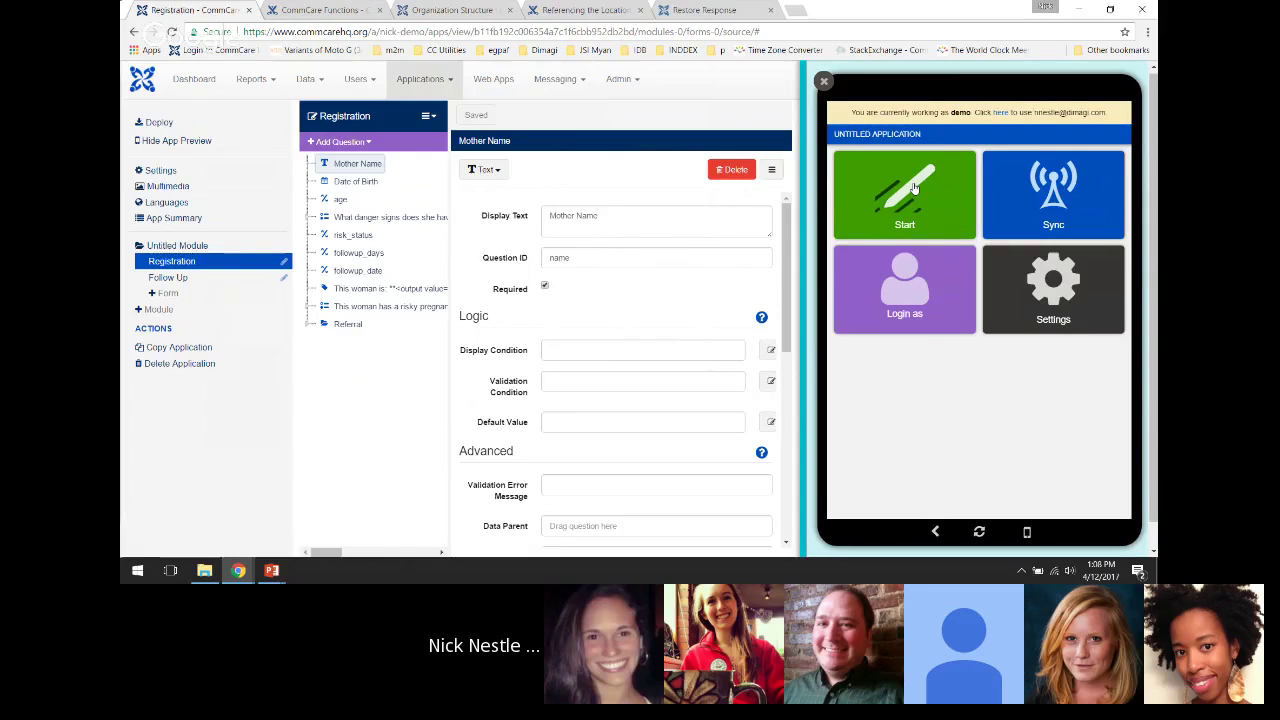
click(941, 229)
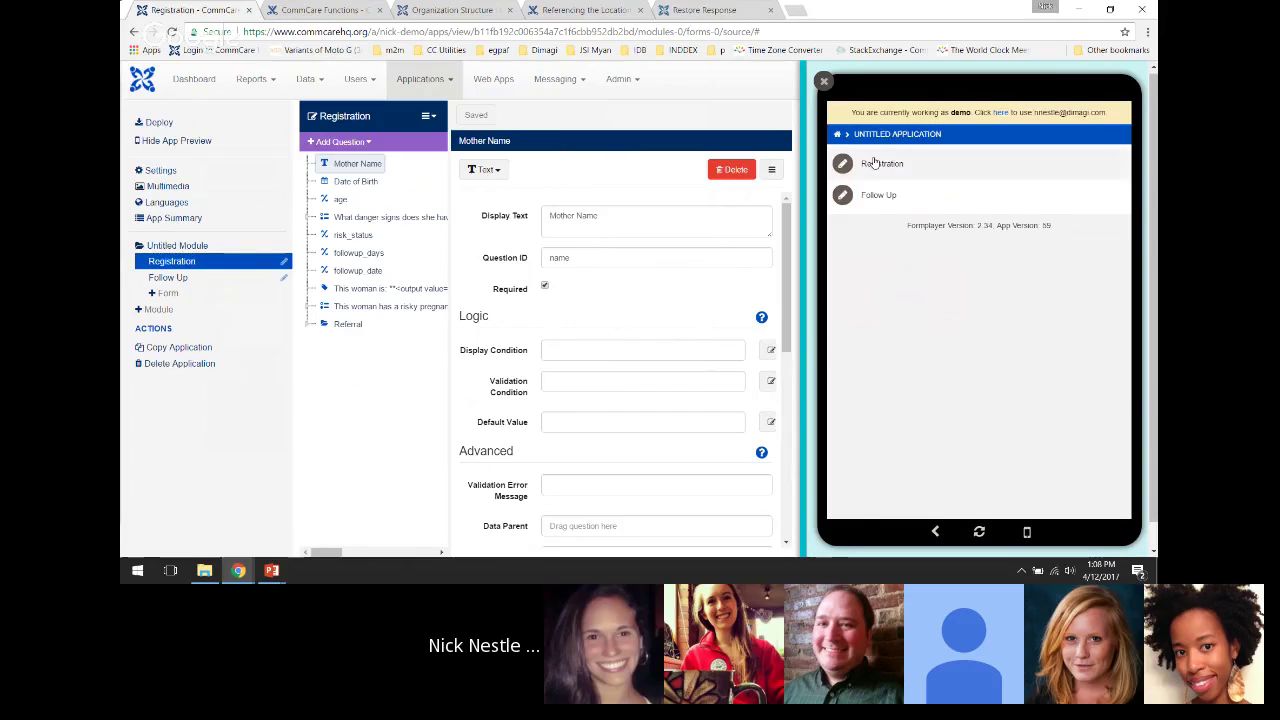
Open the Registration form in the preview and select the Mother Name answer field
click(874, 163)
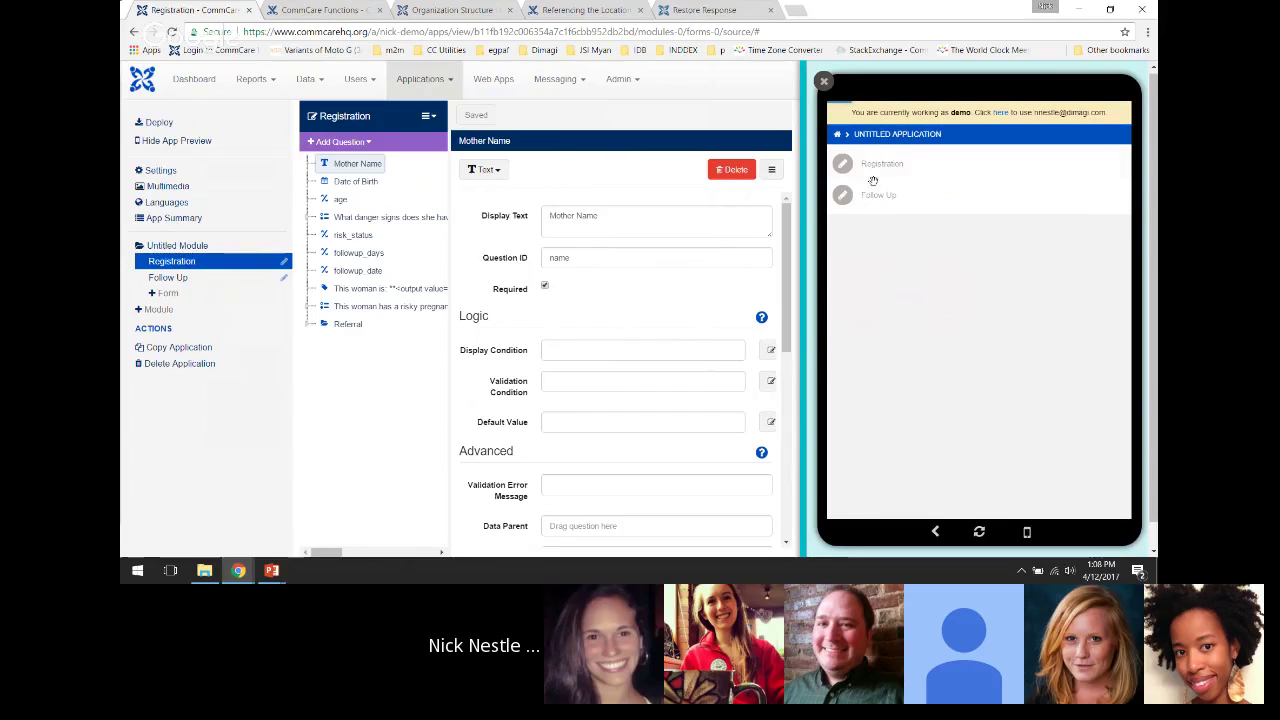
scroll(958, 340, down, 3)
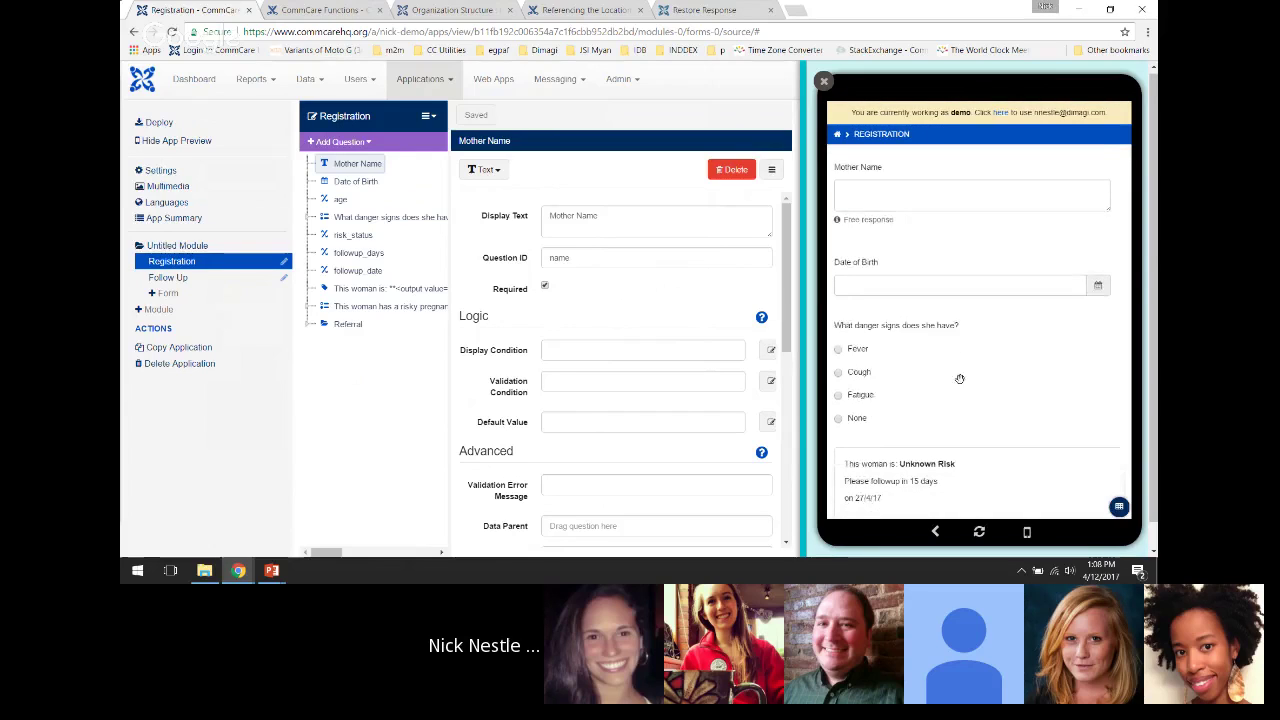
scroll(960, 341, up, 2)
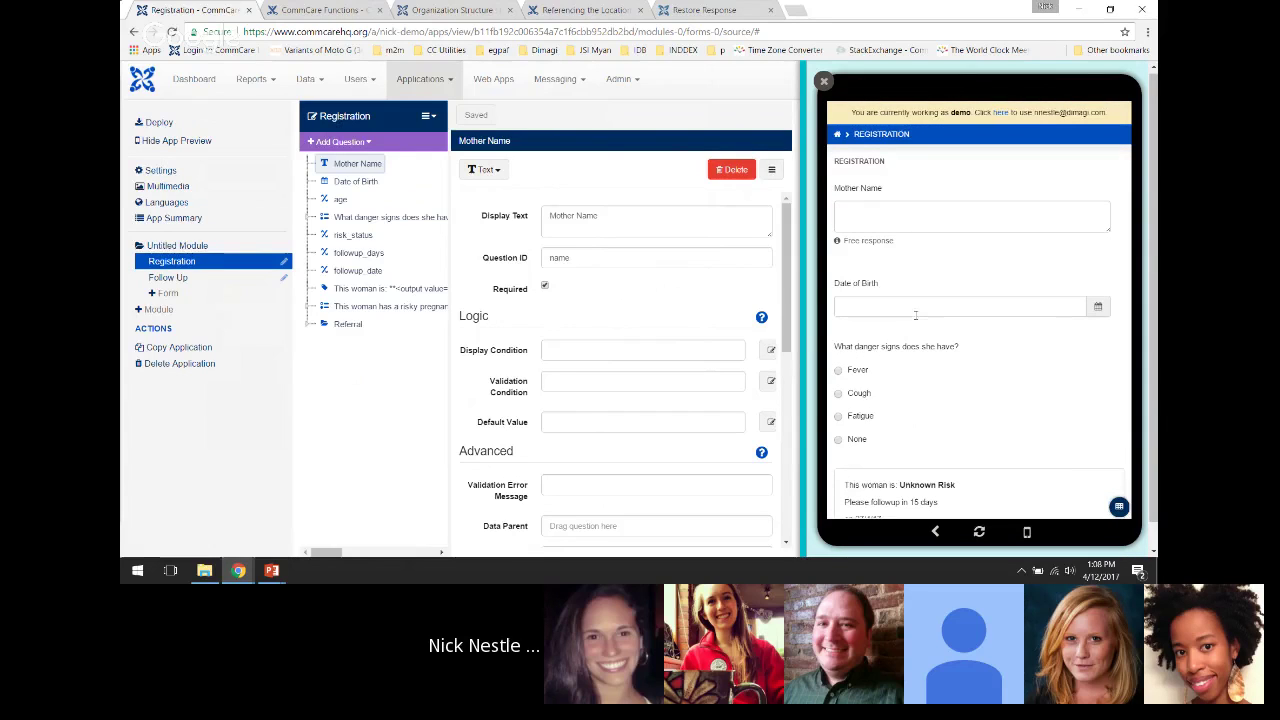
scroll(962, 341, down, 2)
scroll(963, 341, up, 1)
scroll(899, 267, down, 2)
scroll(893, 276, up, 2)
click(876, 216)
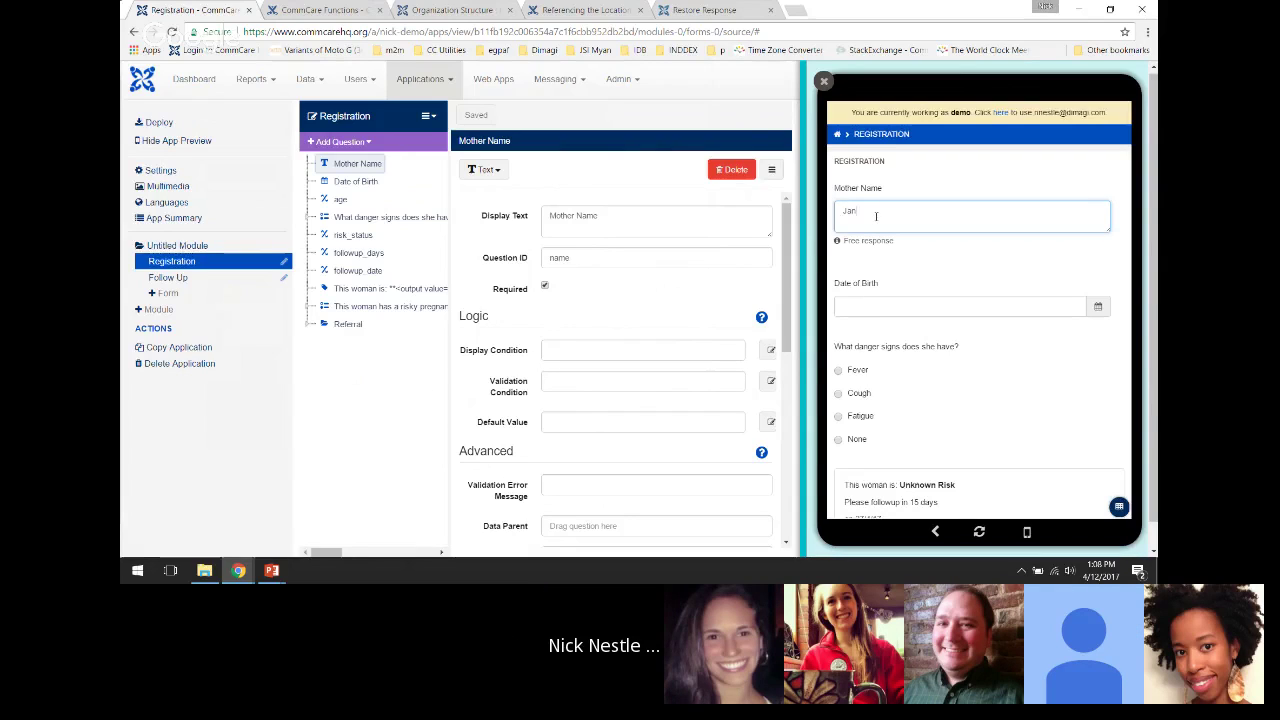
Set the Date of Birth to 04/08/1990 using the date picker
click(875, 305)
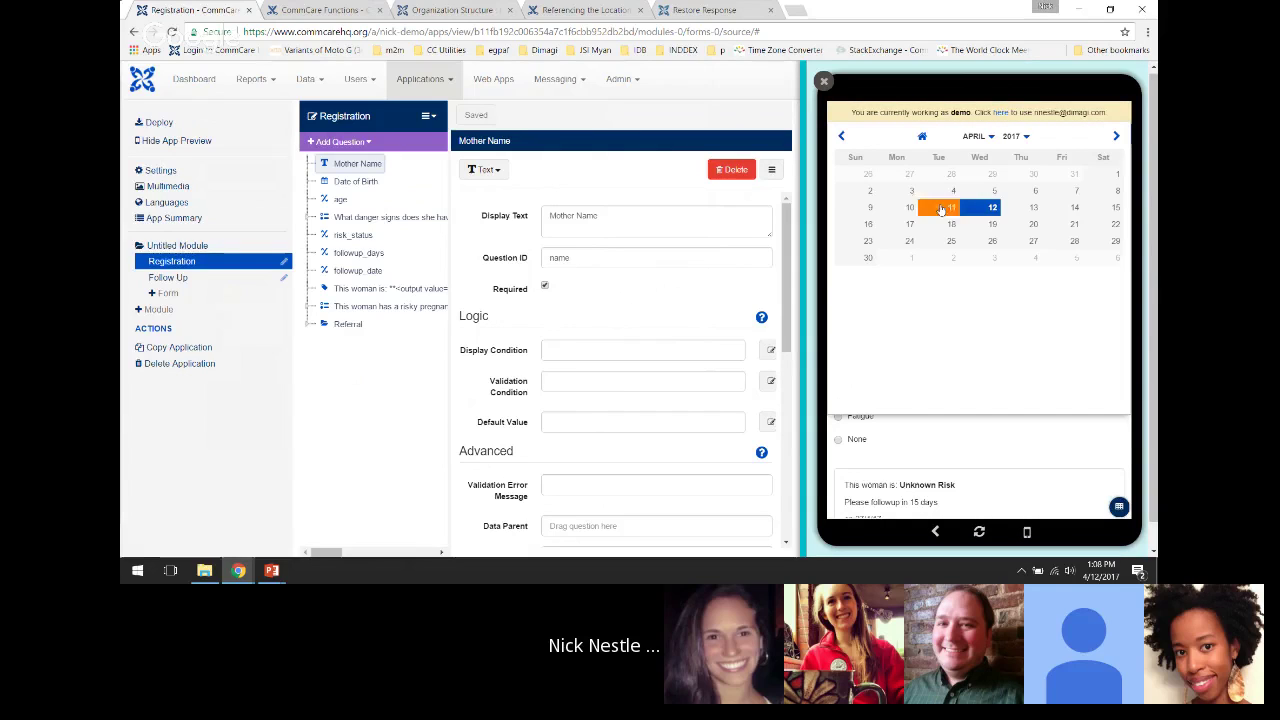
click(1014, 137)
scroll(1006, 192, up, 9)
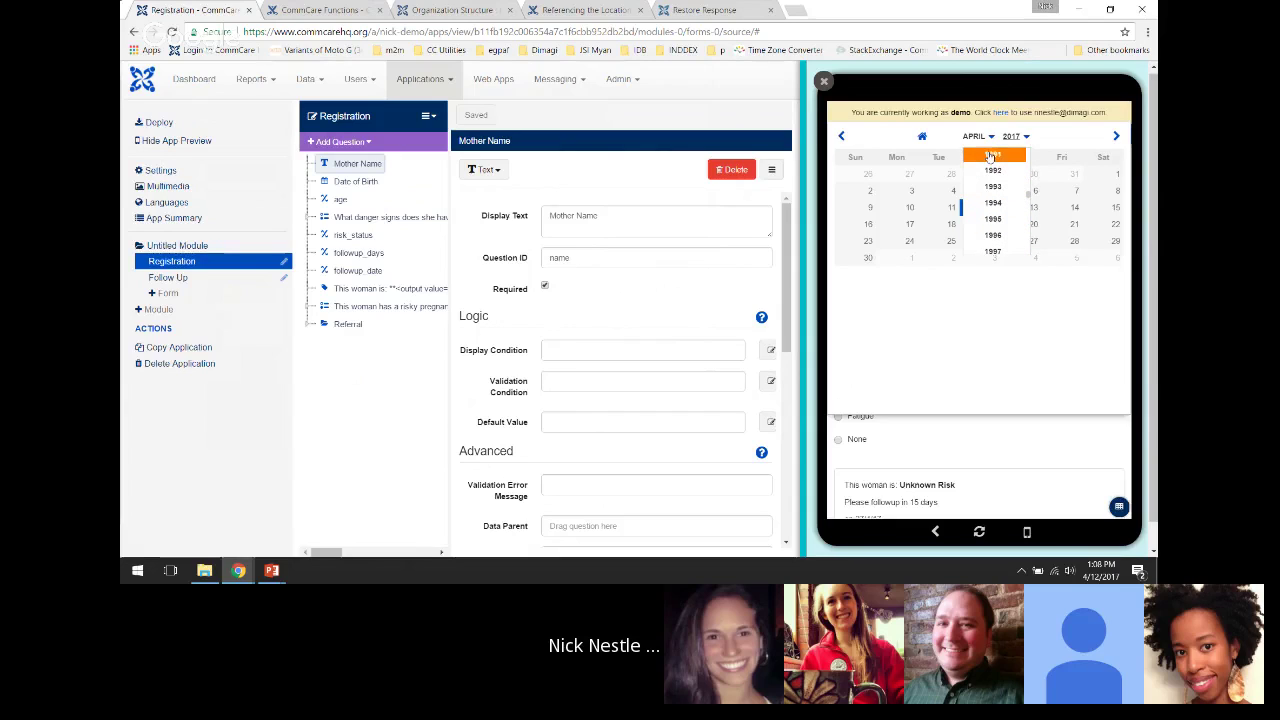
scroll(993, 170, up, 2)
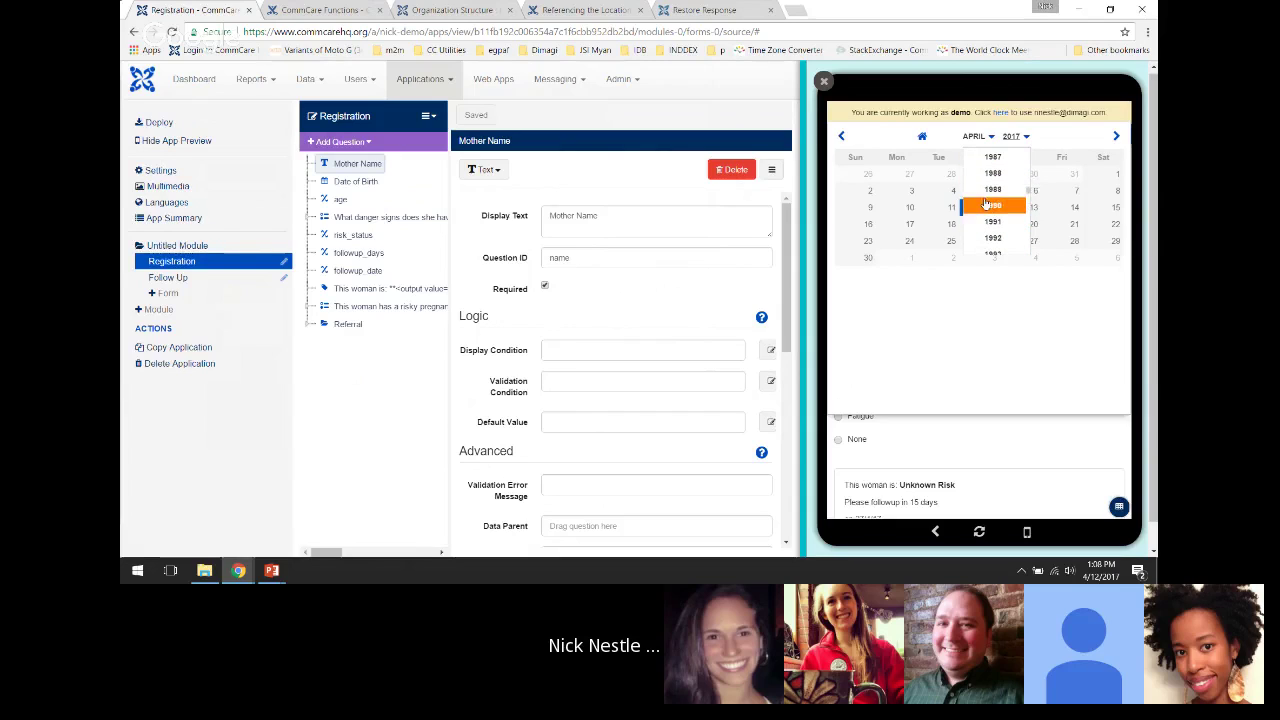
click(985, 205)
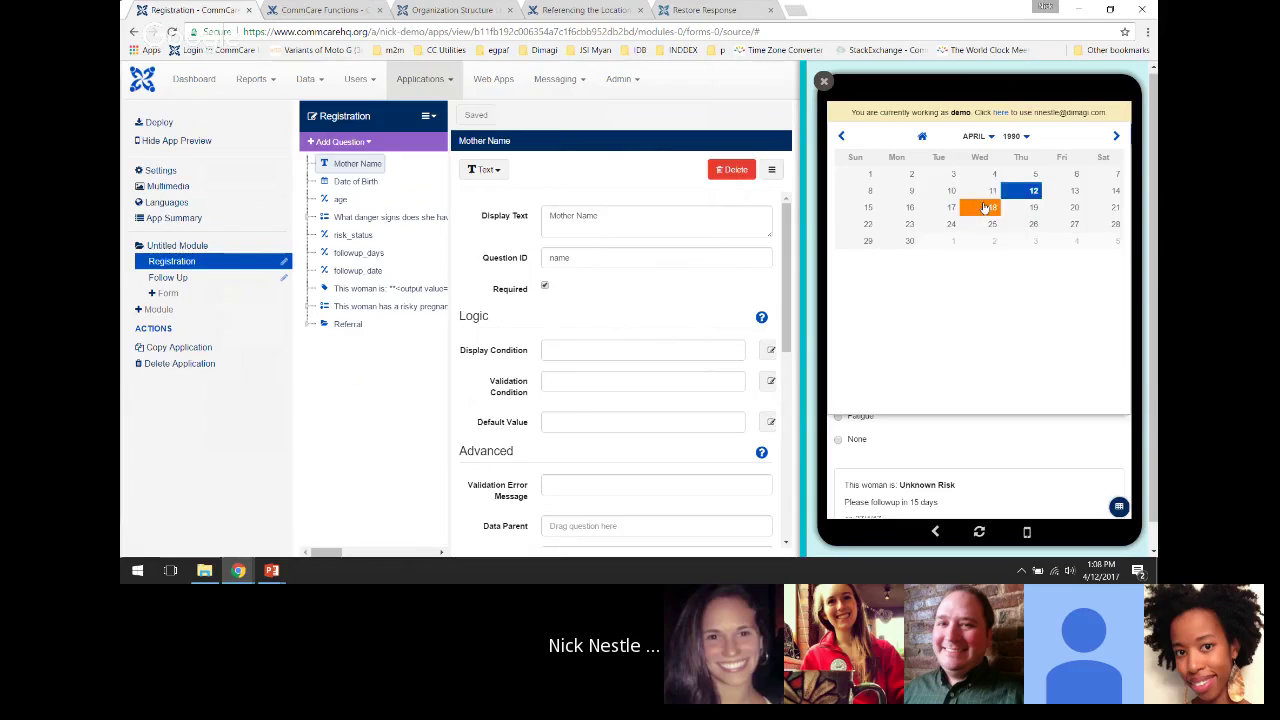
click(871, 192)
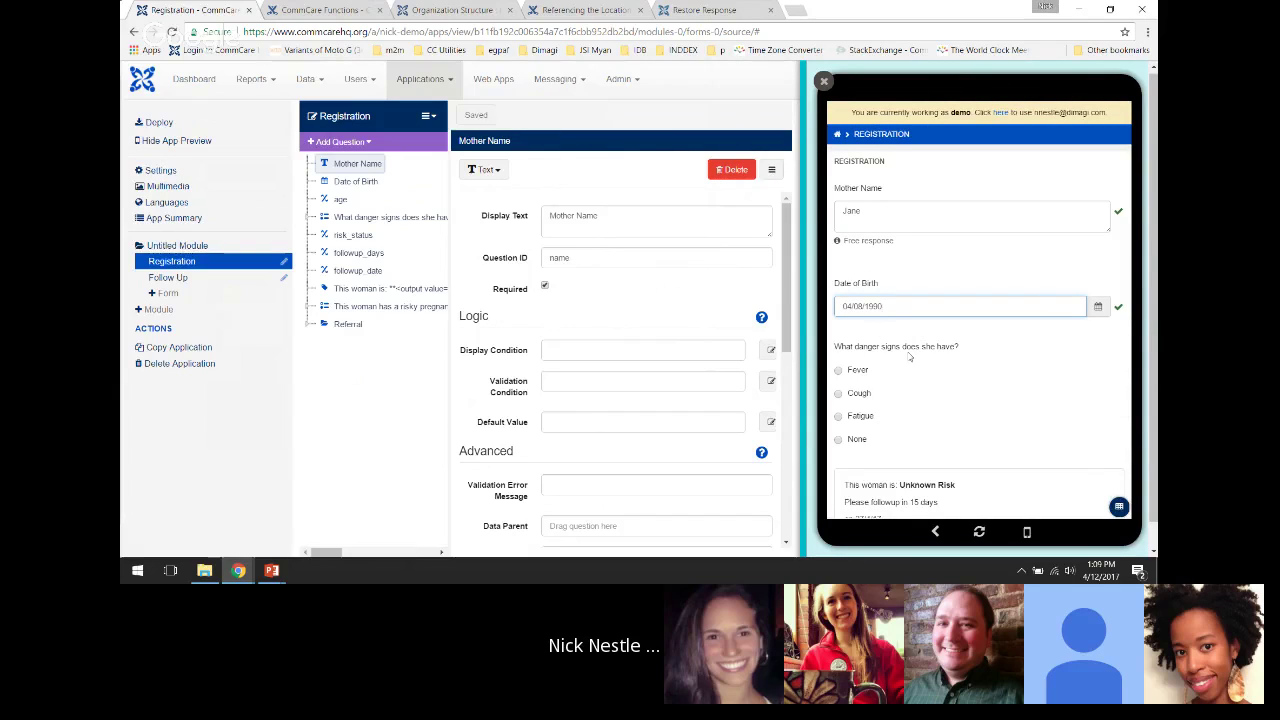
drag(930, 384, 938, 315)
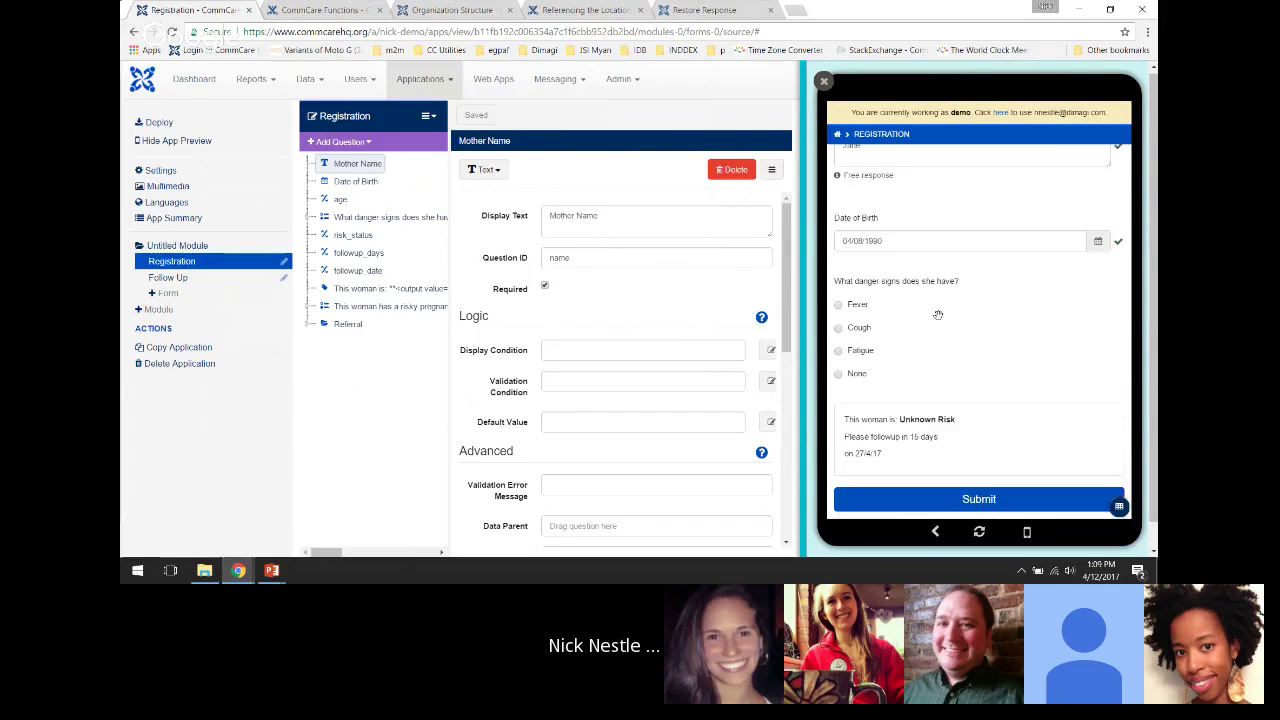
Choose Fever as the danger sign, giving High Risk with follow-up in 3 days
click(850, 306)
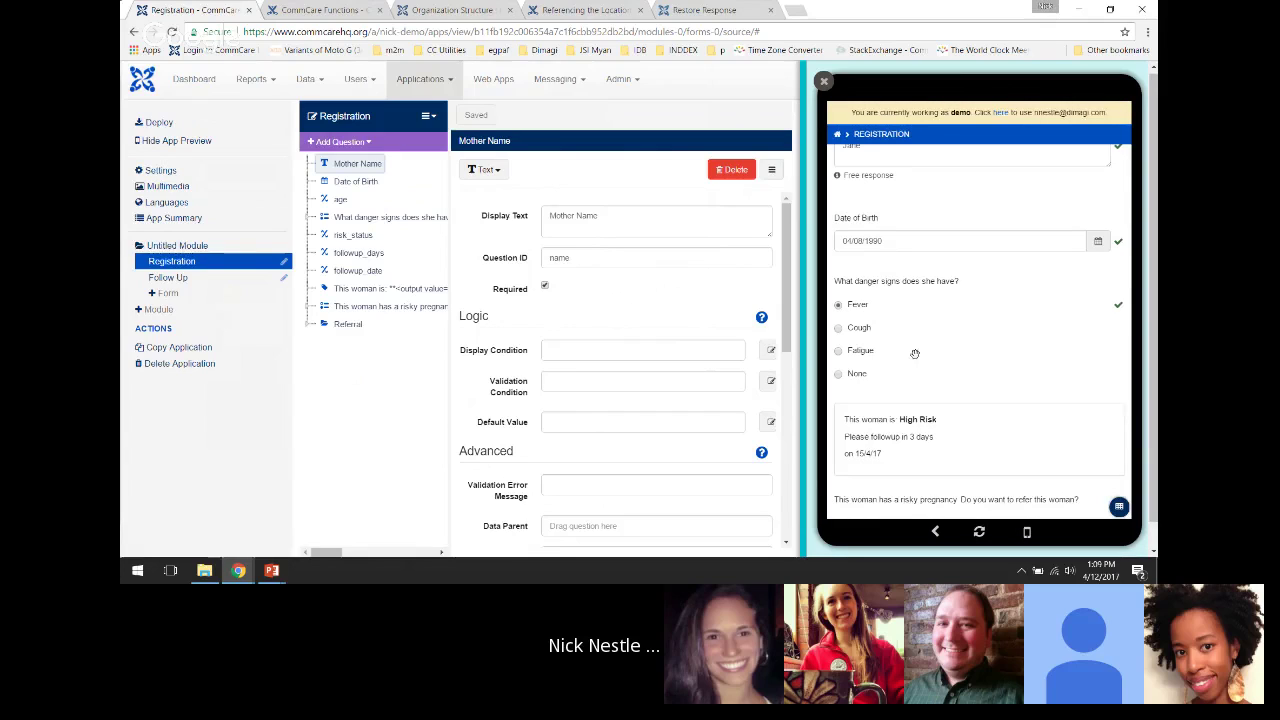
scroll(940, 350, down, 1)
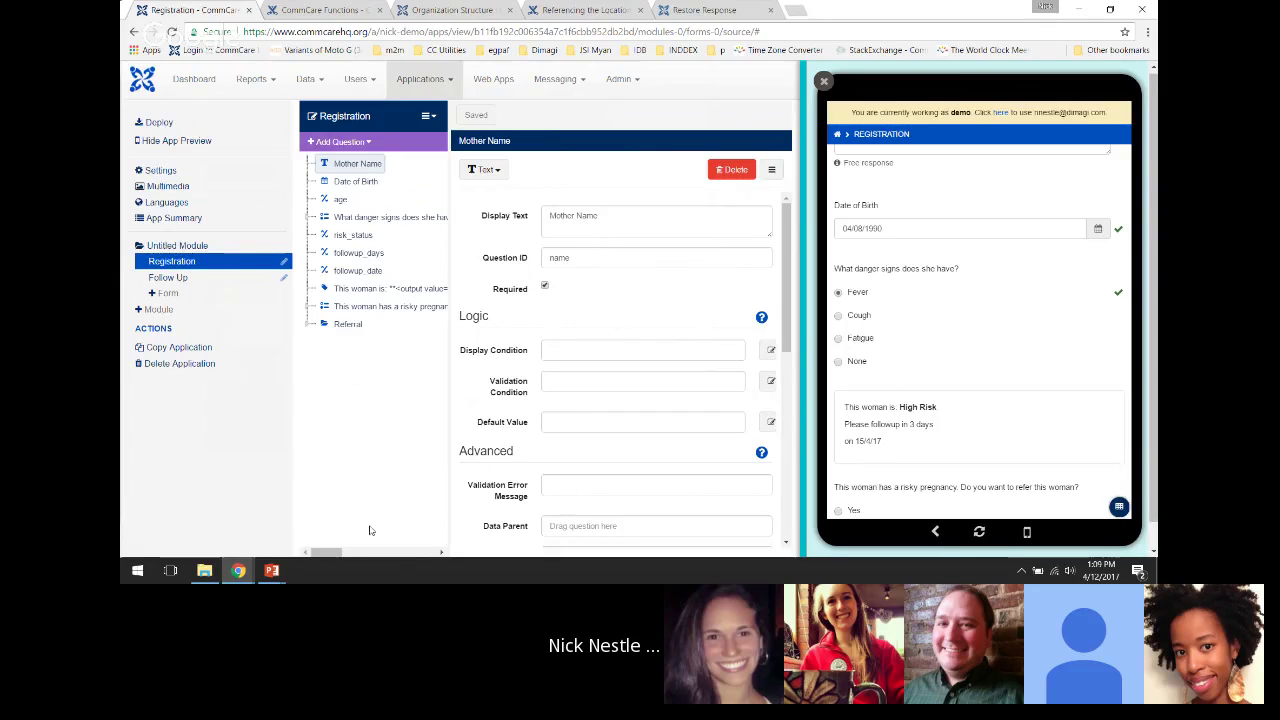
mouse_move(275, 570)
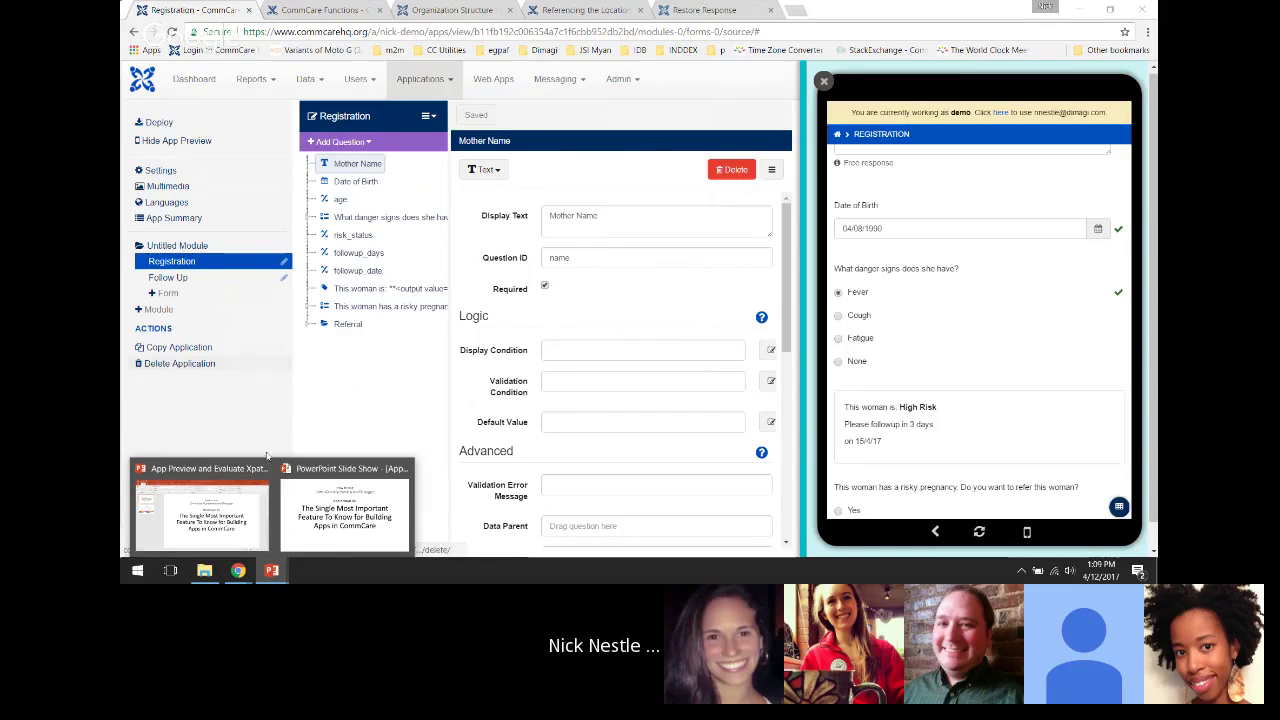
click(302, 497)
Advance the slideshow to the Example Logic slide, then return to the CommCare HQ browser
key(Right)
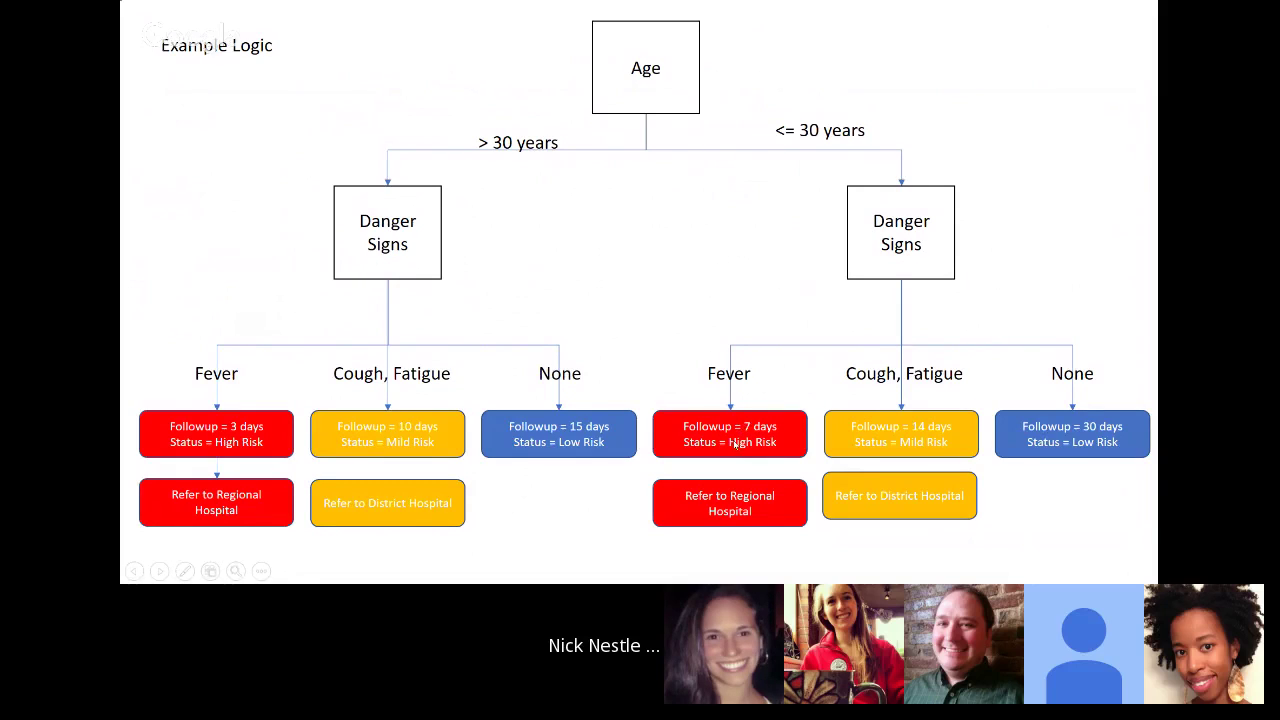
key(alt+Tab)
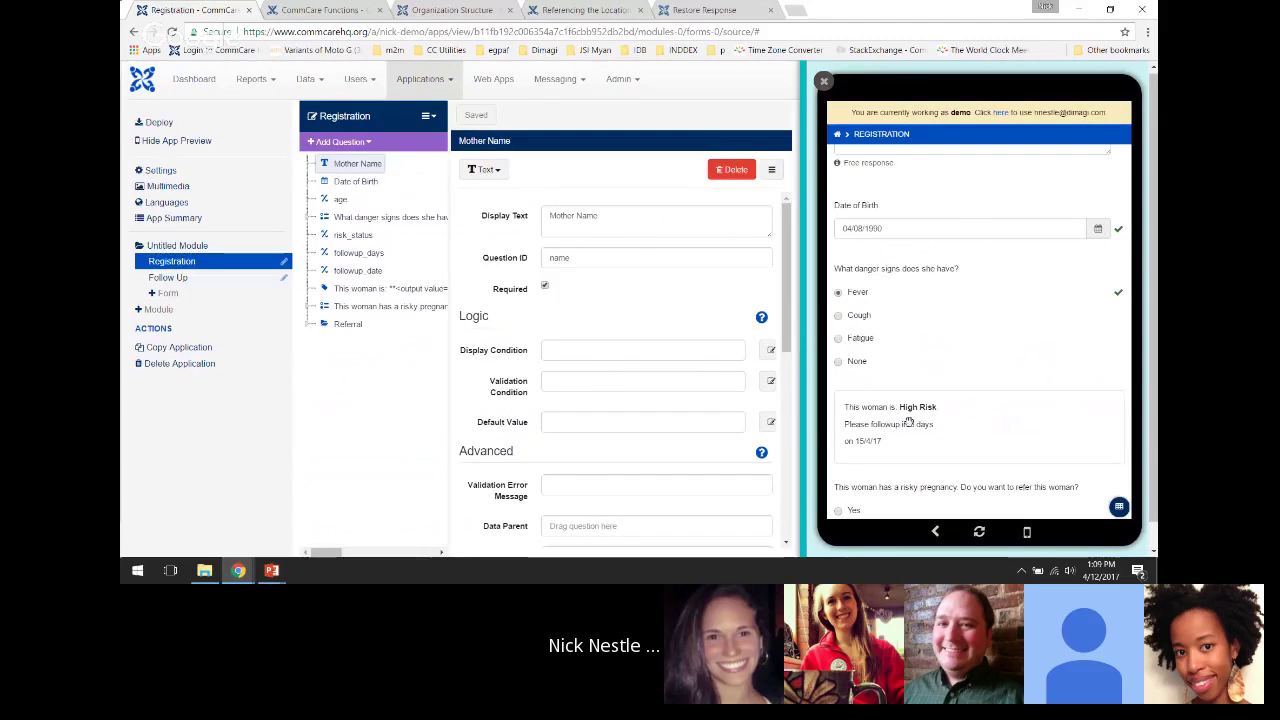
Step through Date of Birth and age to followup_days and view its nested if() calculation
scroll(915, 390, down, 1)
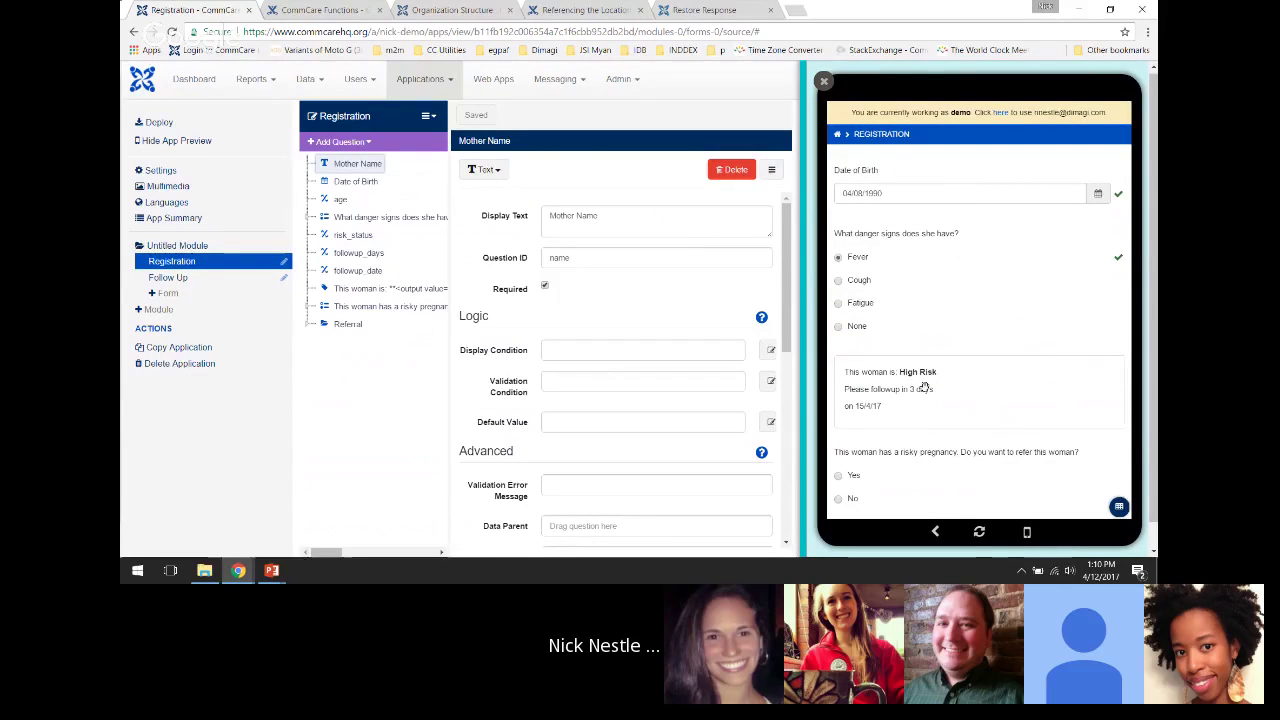
scroll(943, 329, up, 1)
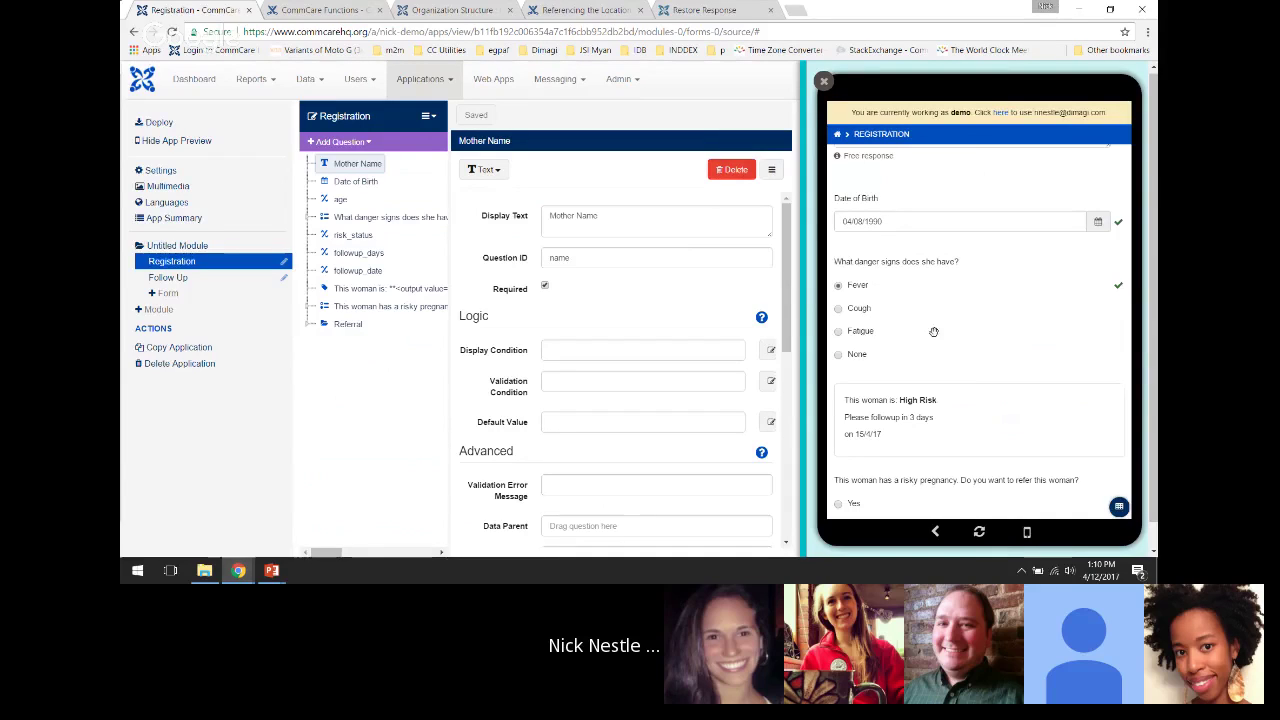
click(352, 183)
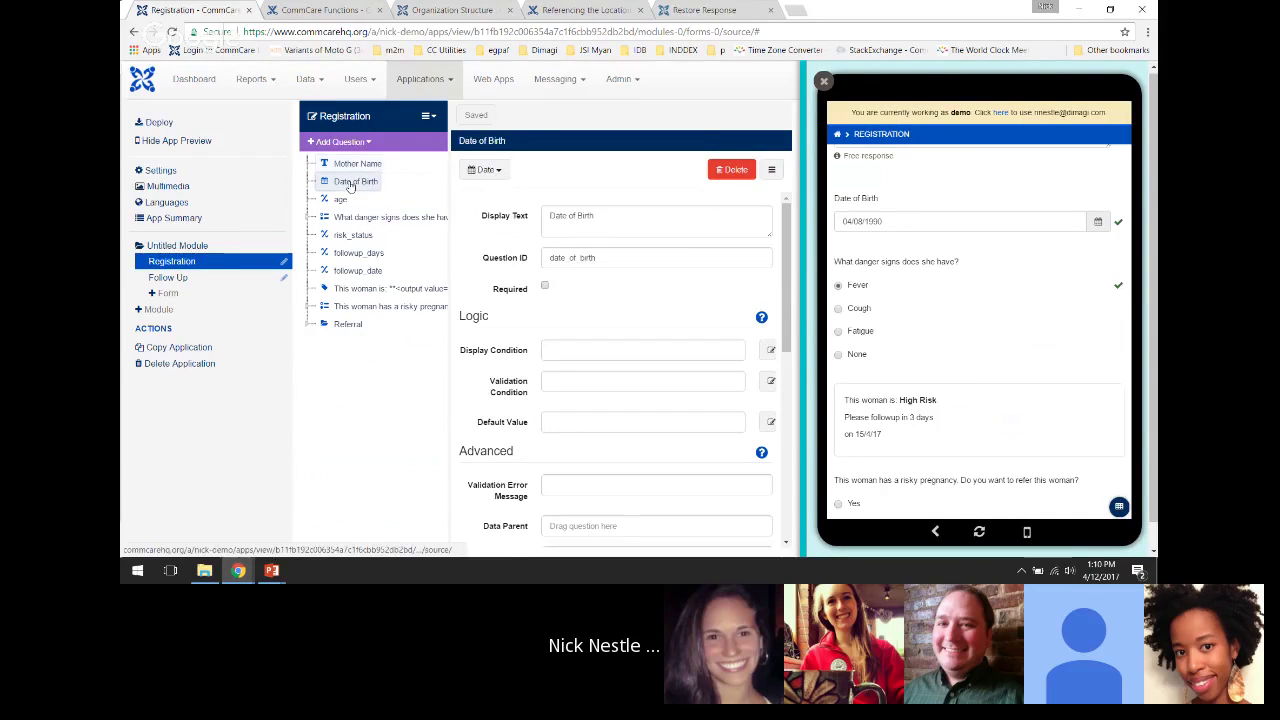
click(341, 201)
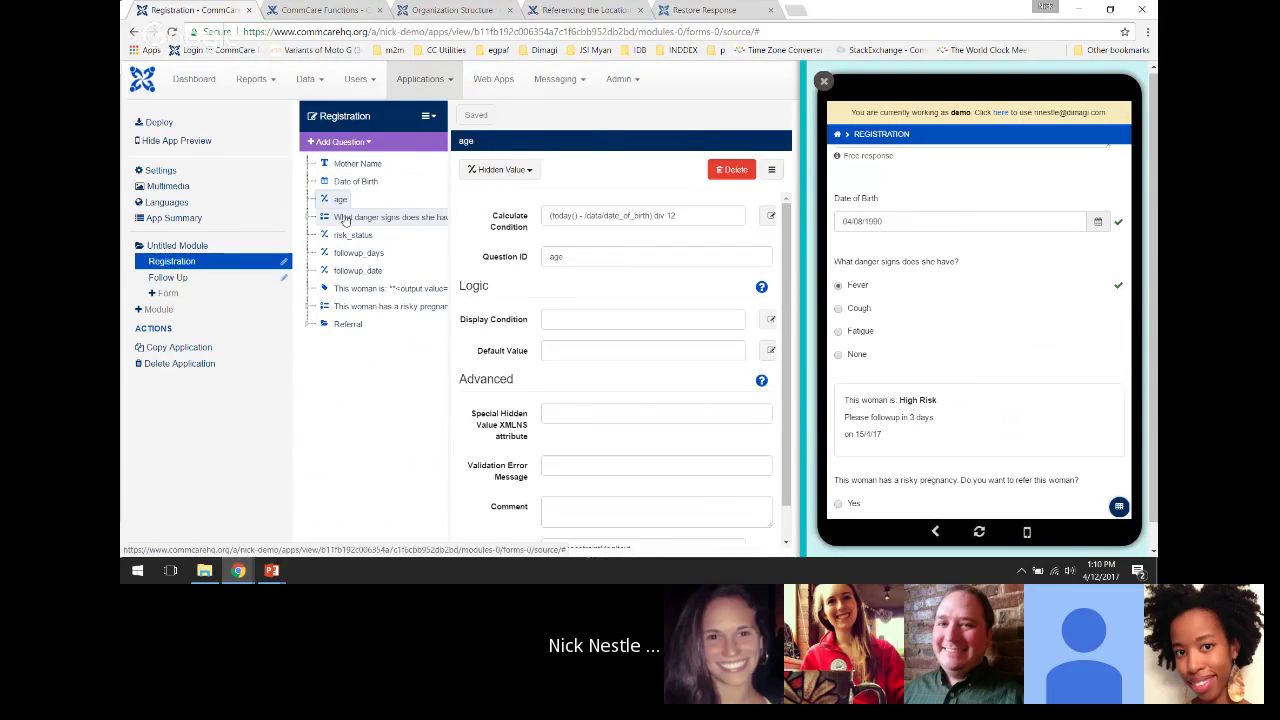
click(345, 217)
click(350, 235)
click(345, 254)
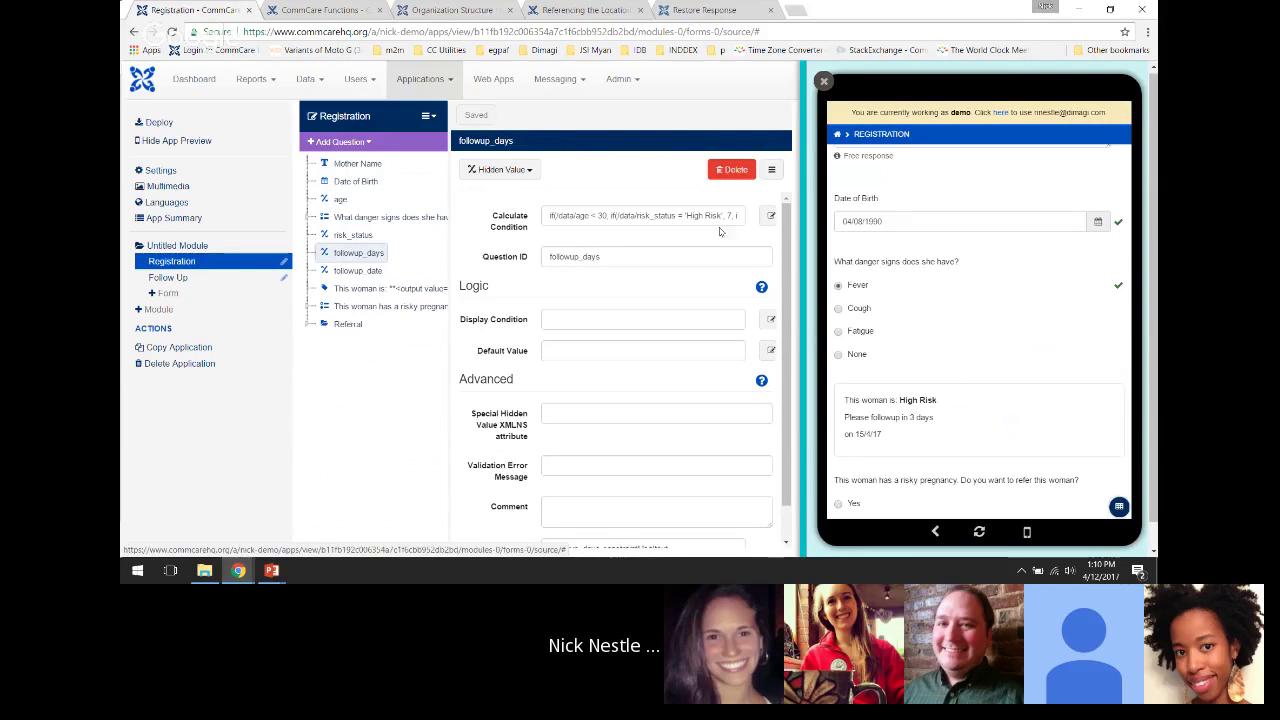
click(770, 215)
drag(727, 246, 558, 212)
click(708, 244)
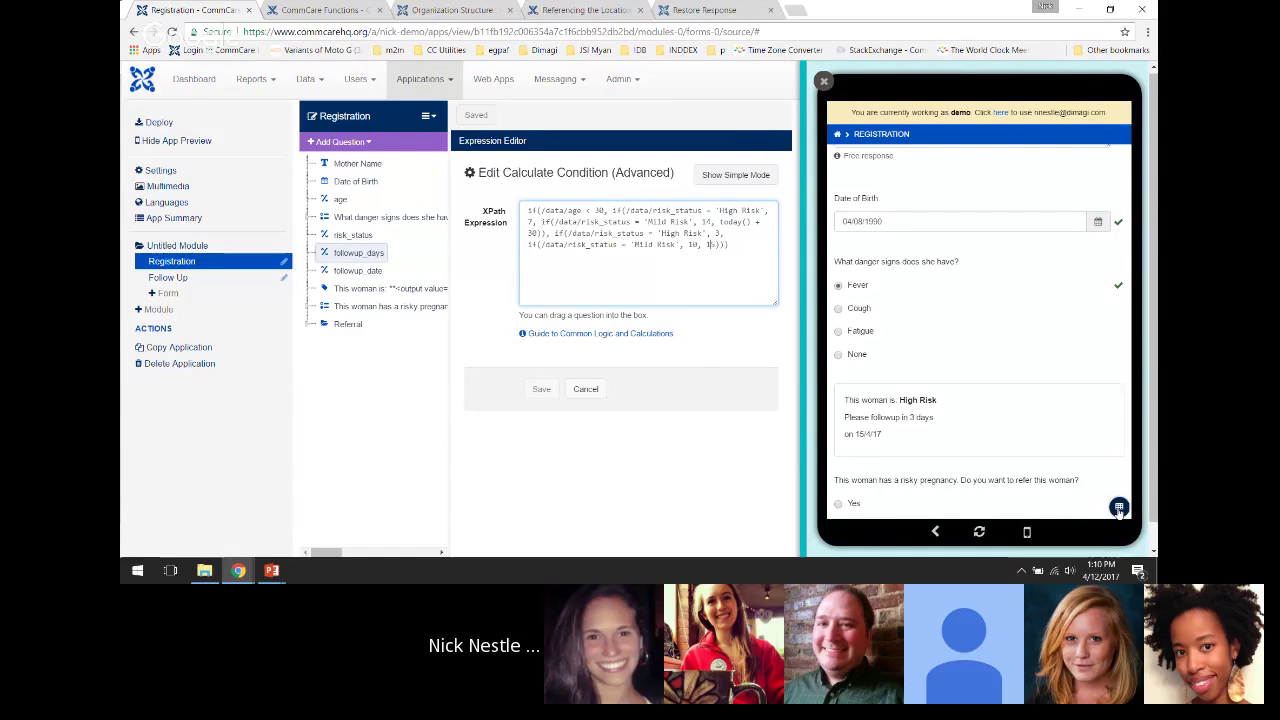
Show the Data Preview table and highlight the mother name and birth date answers
click(1118, 508)
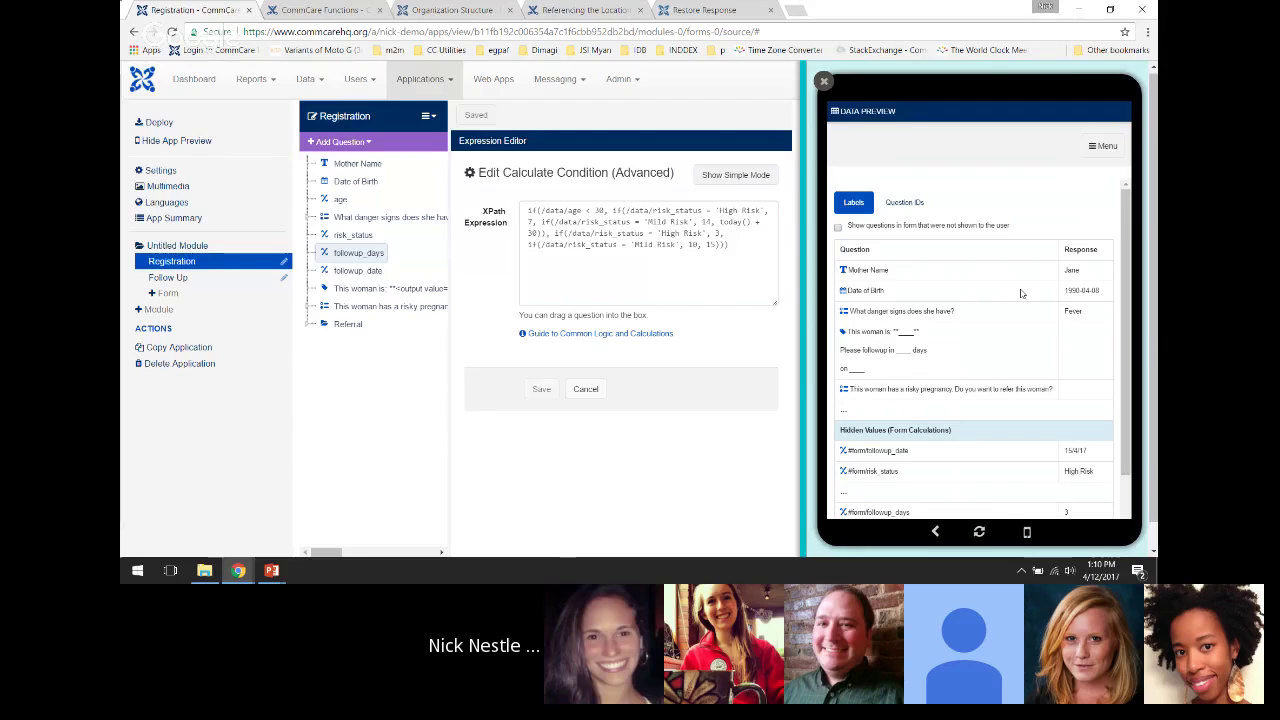
scroll(1021, 294, down, 1)
scroll(1021, 294, up, 2)
drag(868, 270, 1092, 314)
click(1092, 314)
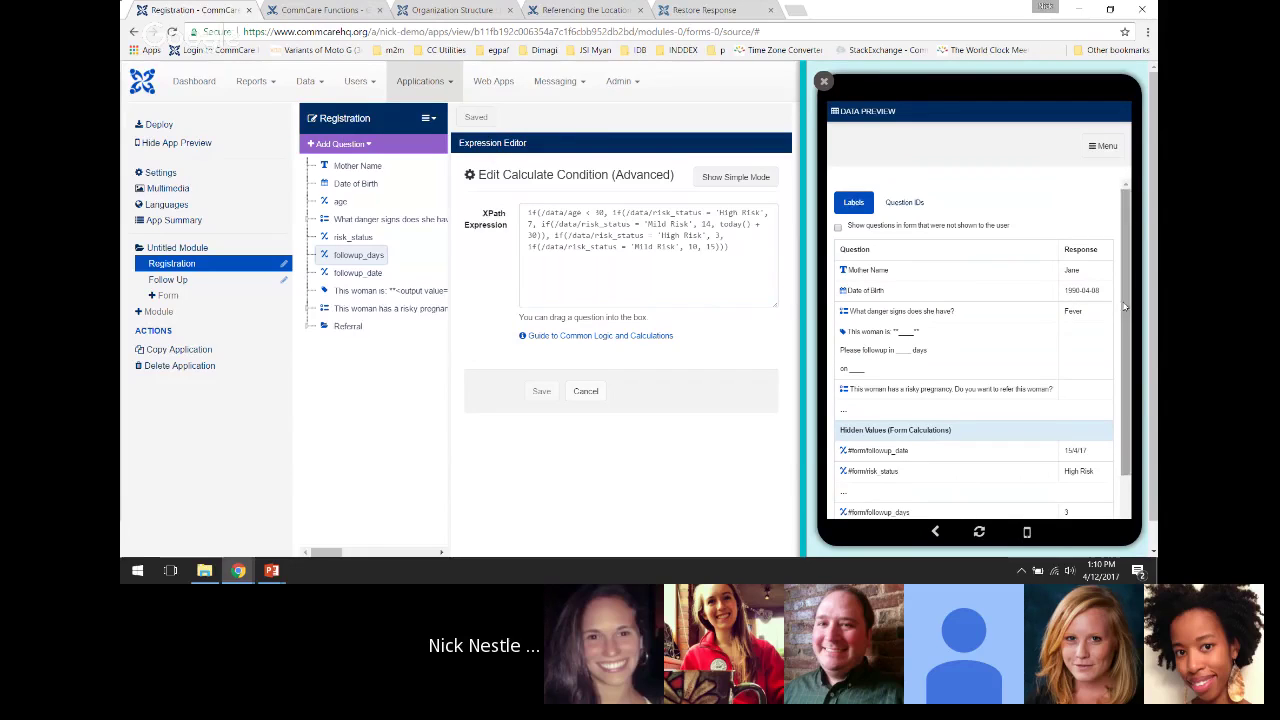
Highlight the hidden values: followup_date 15/4/17, risk_status High Risk, followup_days and age
scroll(902, 366, down, 1)
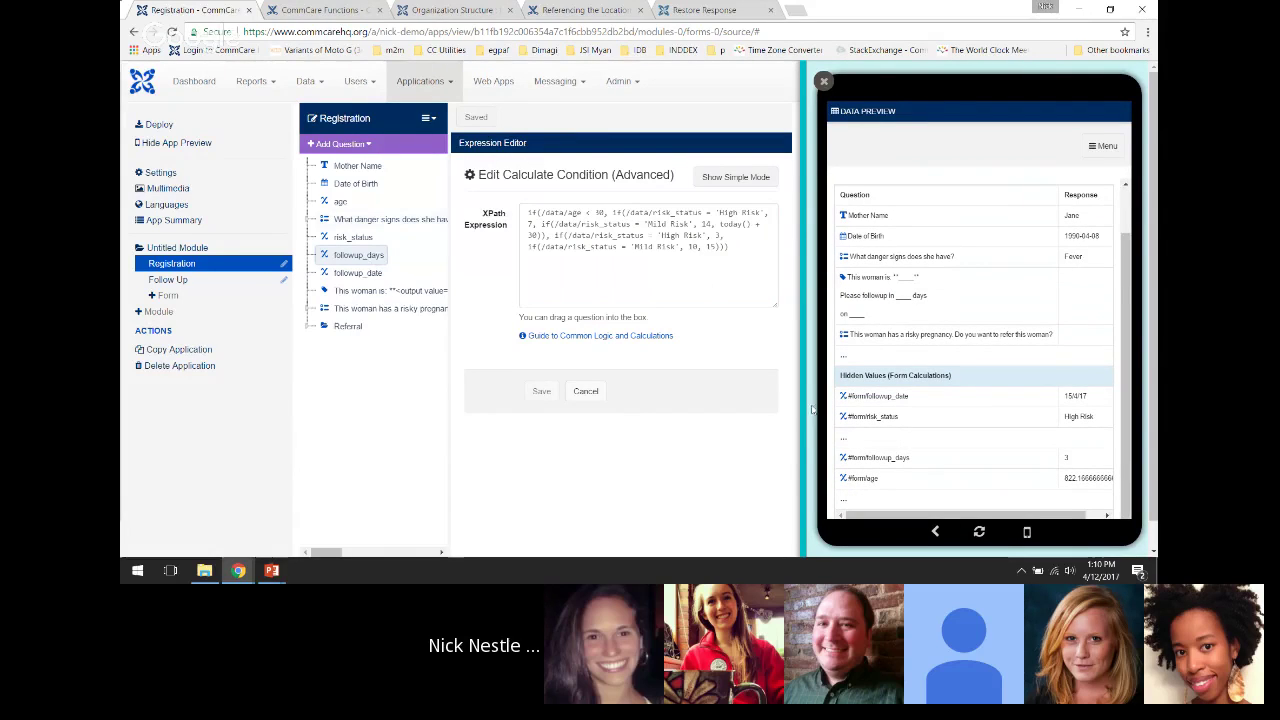
drag(859, 397, 1072, 478)
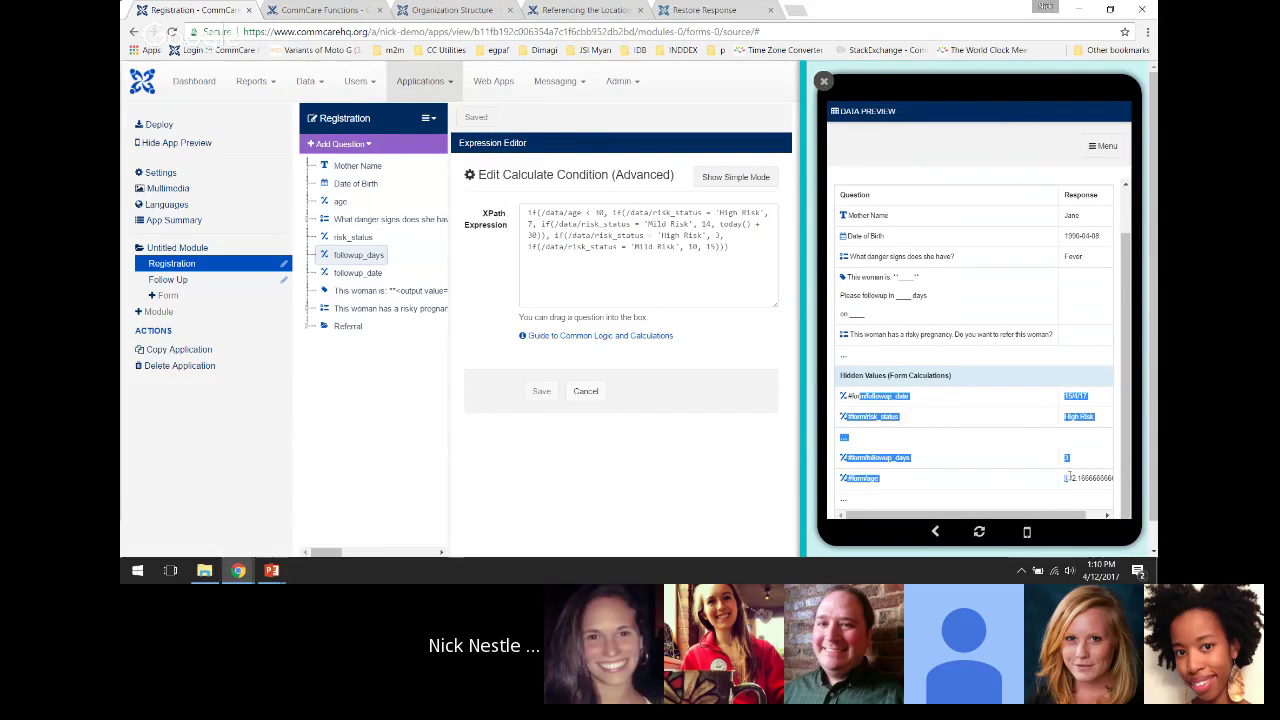
double_click(1074, 478)
click(1074, 427)
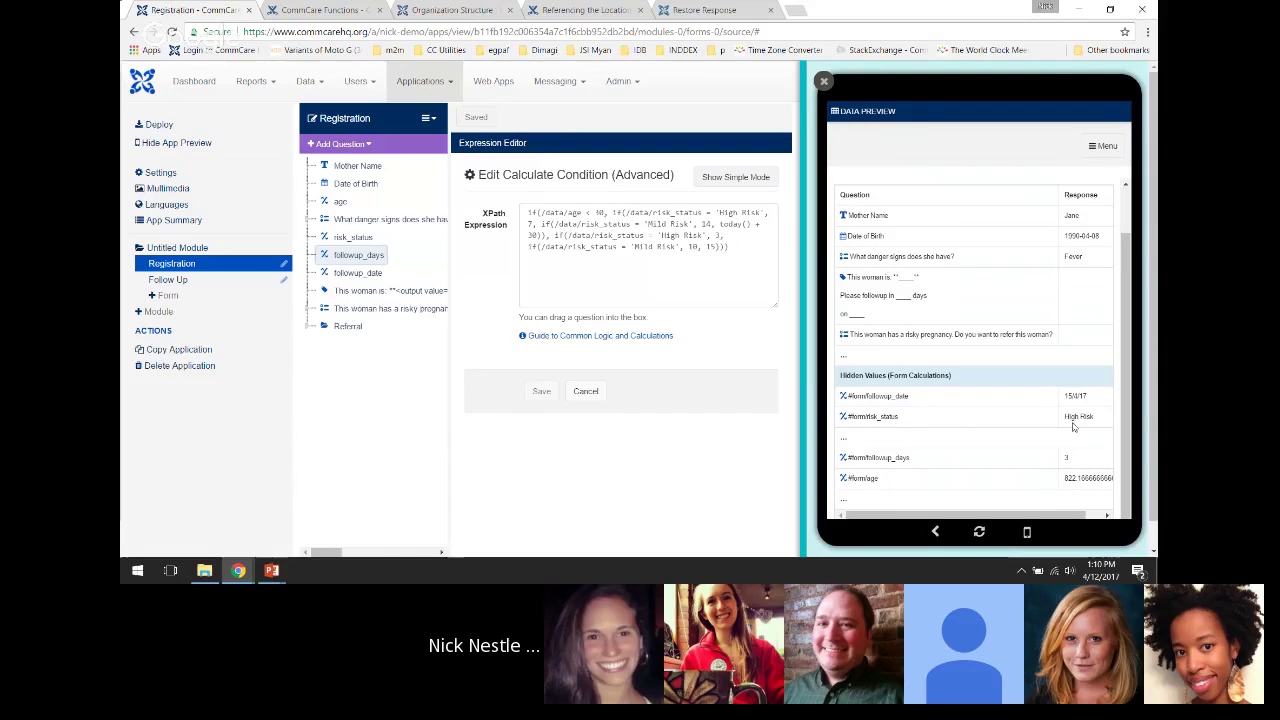
drag(866, 397, 908, 398)
drag(1094, 400, 1066, 398)
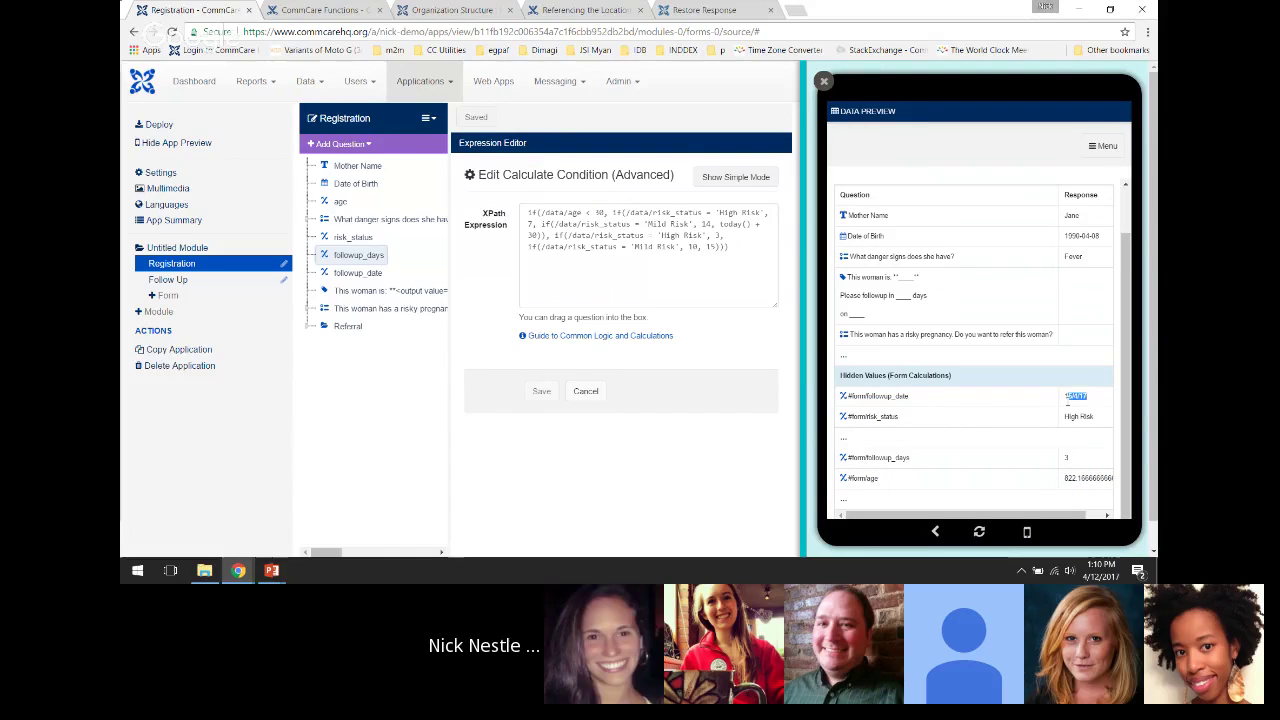
double_click(888, 416)
drag(1094, 416, 1064, 420)
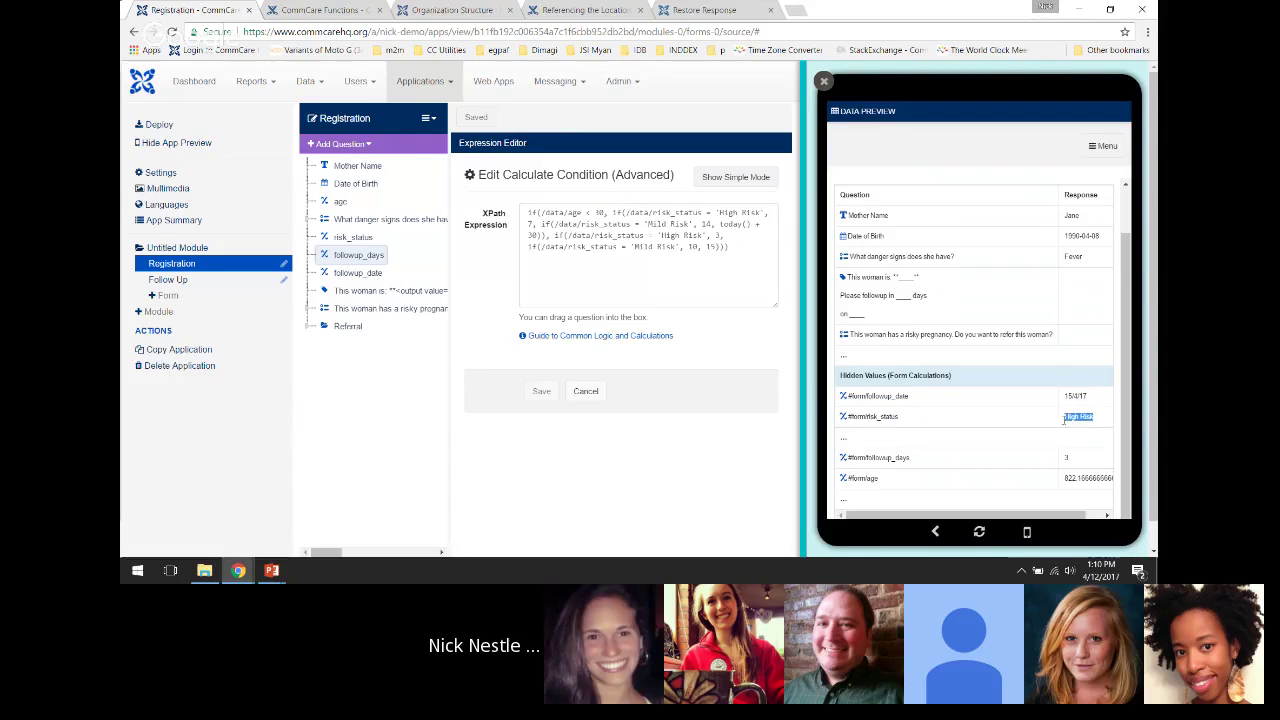
triple_click(894, 457)
click(1050, 464)
double_click(873, 479)
click(1066, 479)
Open age, then view risk_status's calculation in the expression editor and cancel it
click(341, 201)
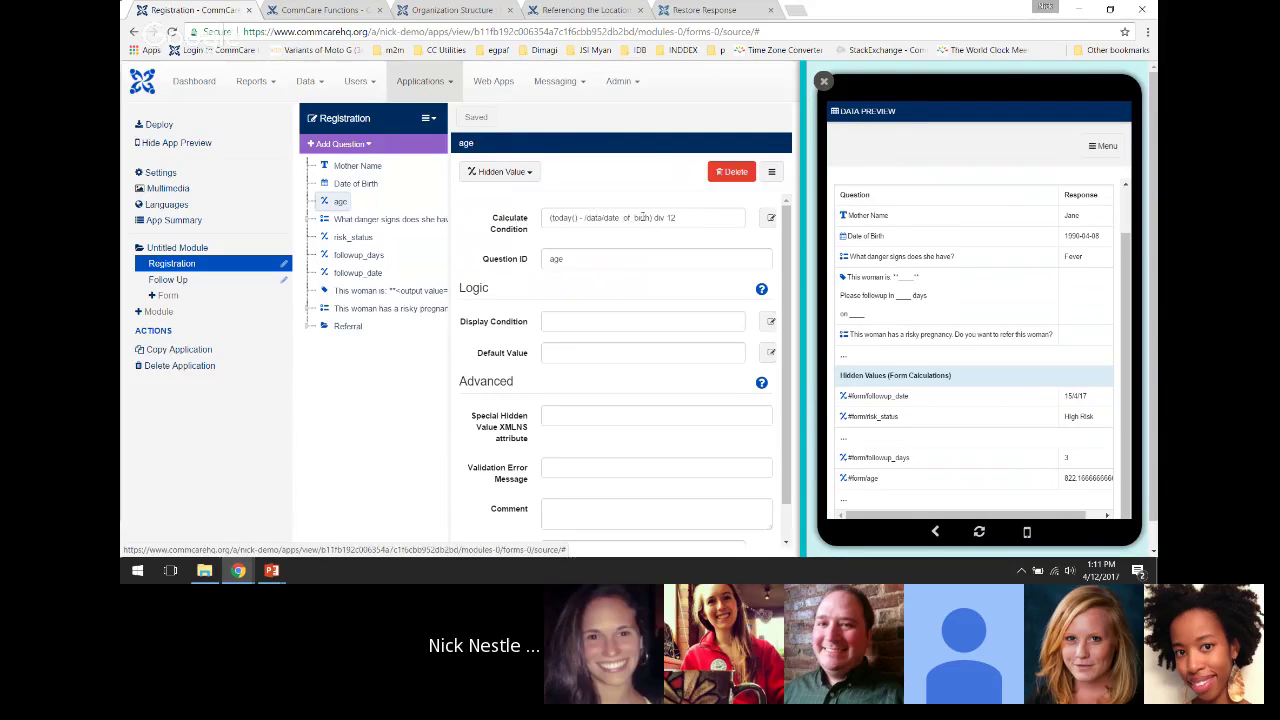
click(352, 240)
click(770, 217)
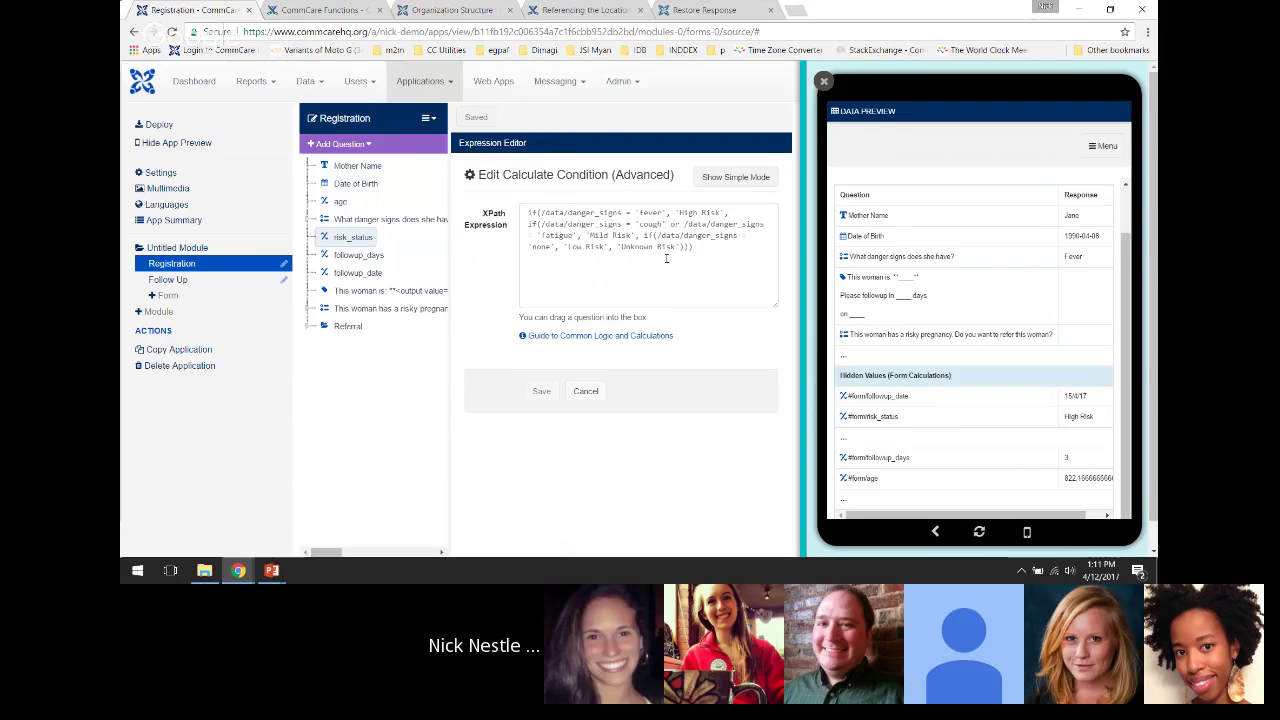
click(589, 393)
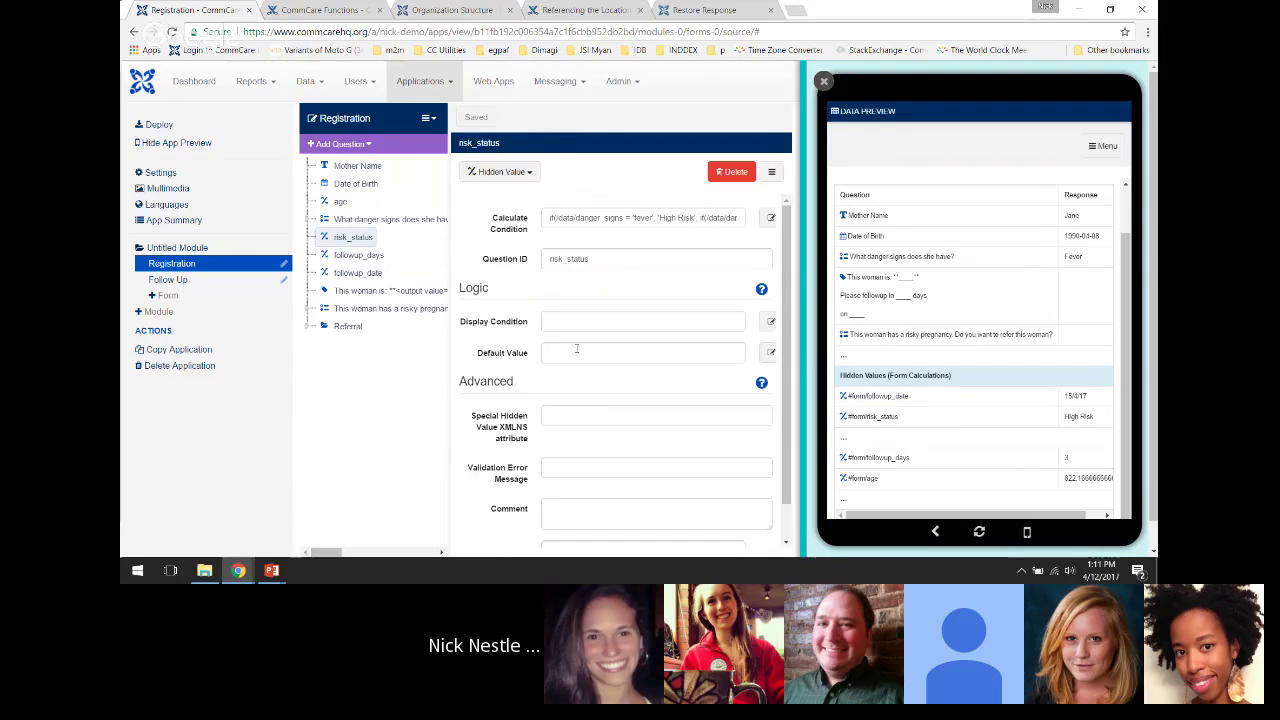
double_click(1068, 480)
click(1072, 482)
Open Form Properties from the form menu, then close it
click(427, 118)
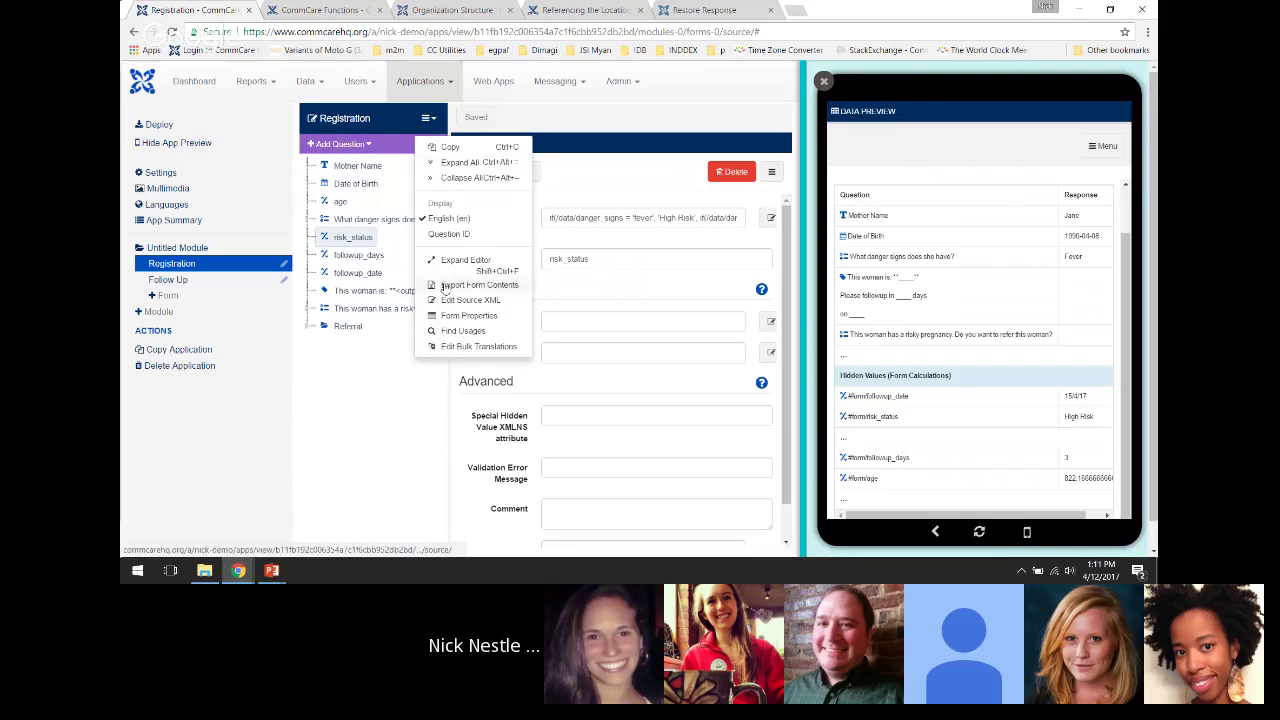
click(452, 318)
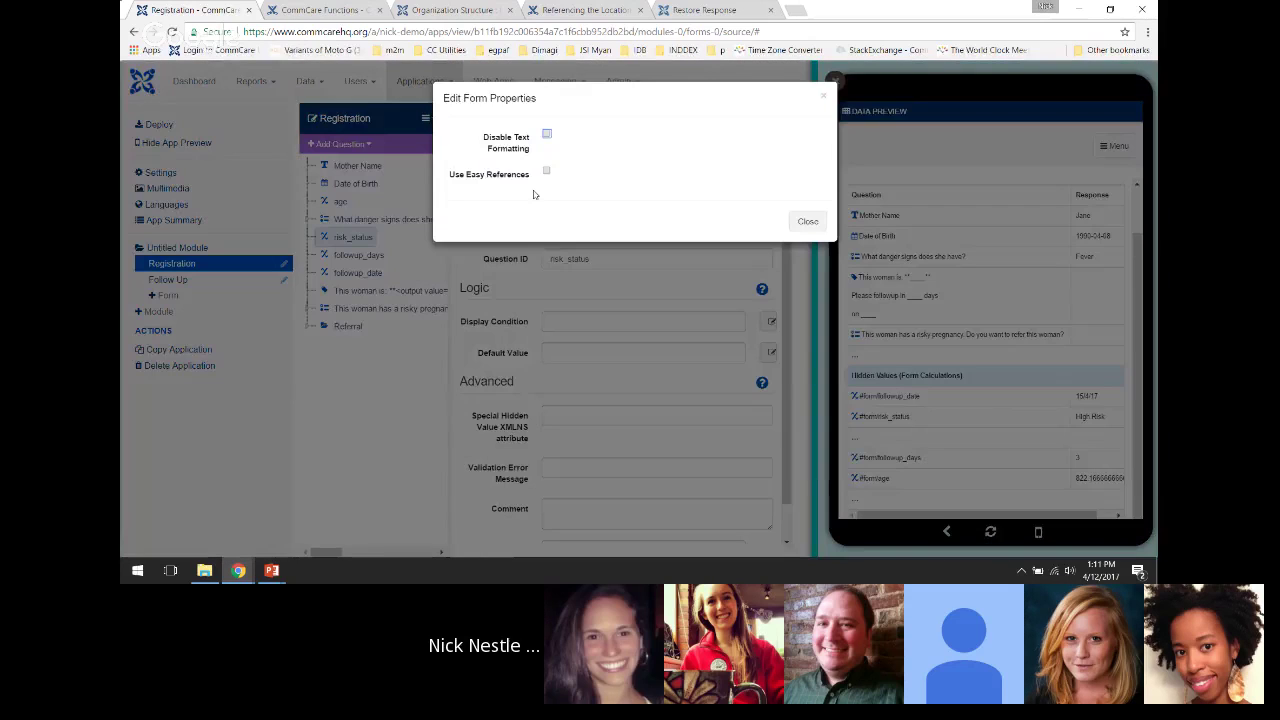
click(808, 221)
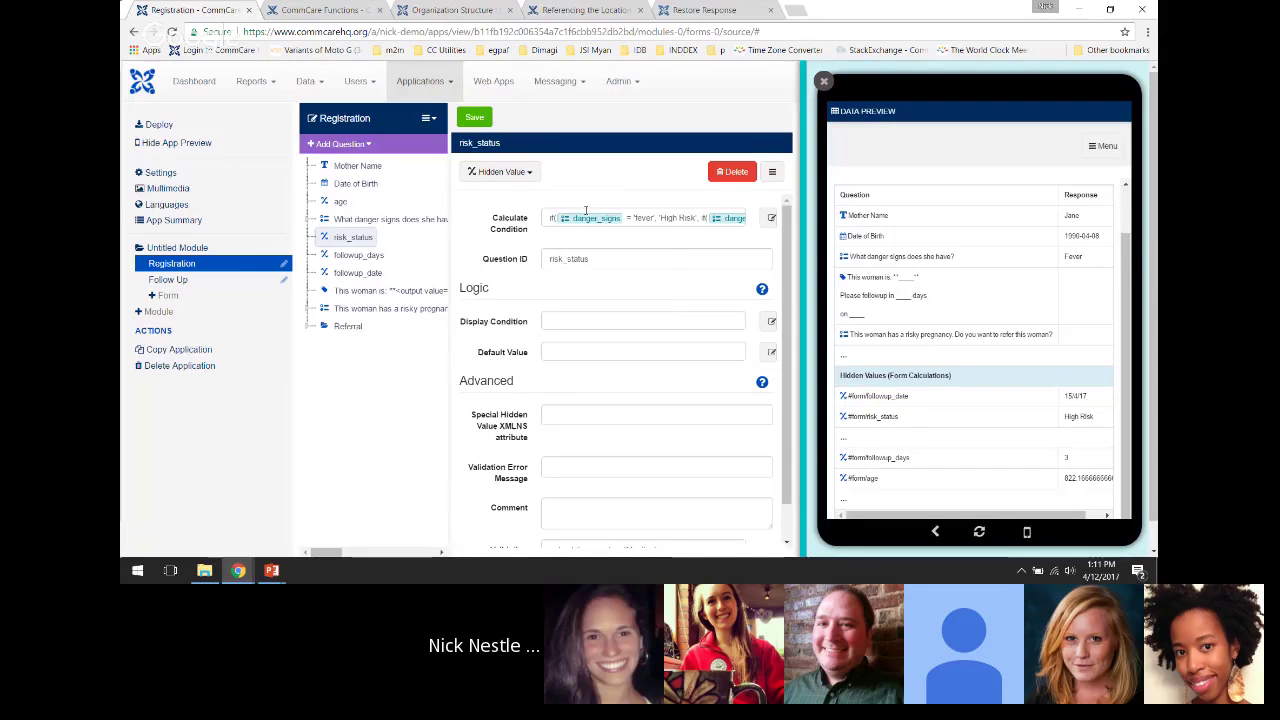
Open the age question and click into its (today() - date_of_birth) div 12 calculation
click(340, 201)
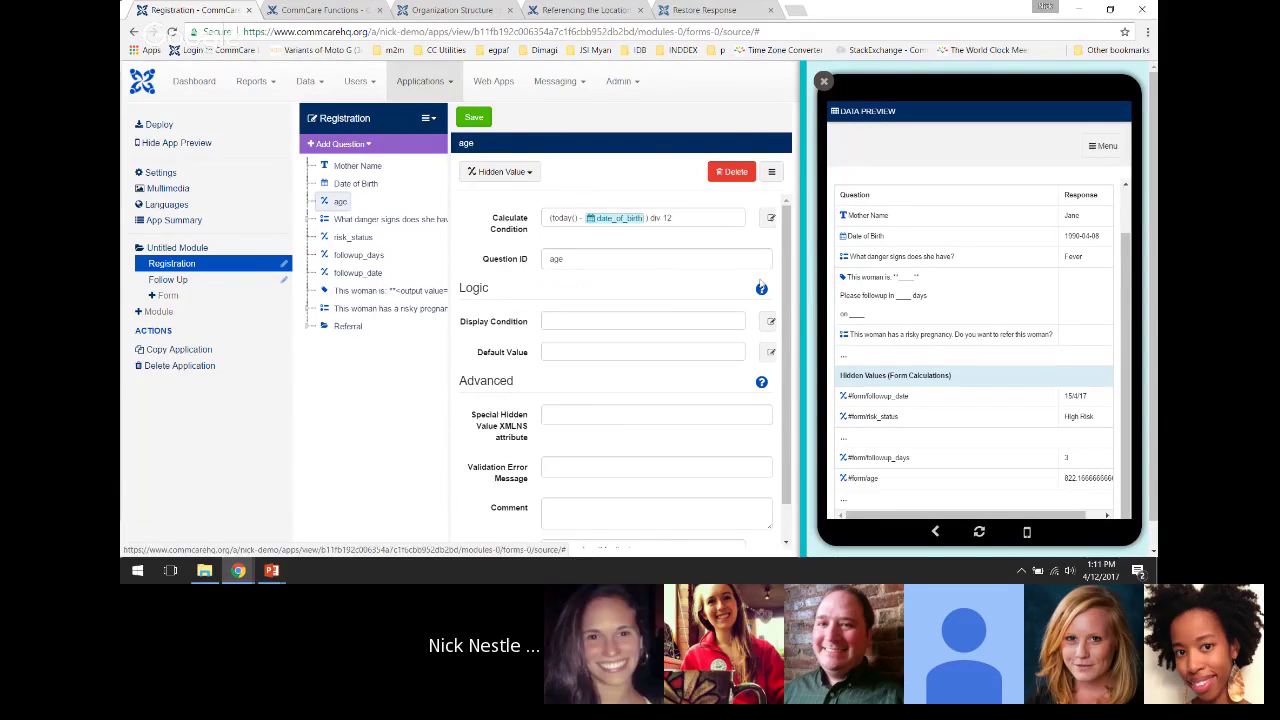
double_click(1070, 478)
click(1070, 478)
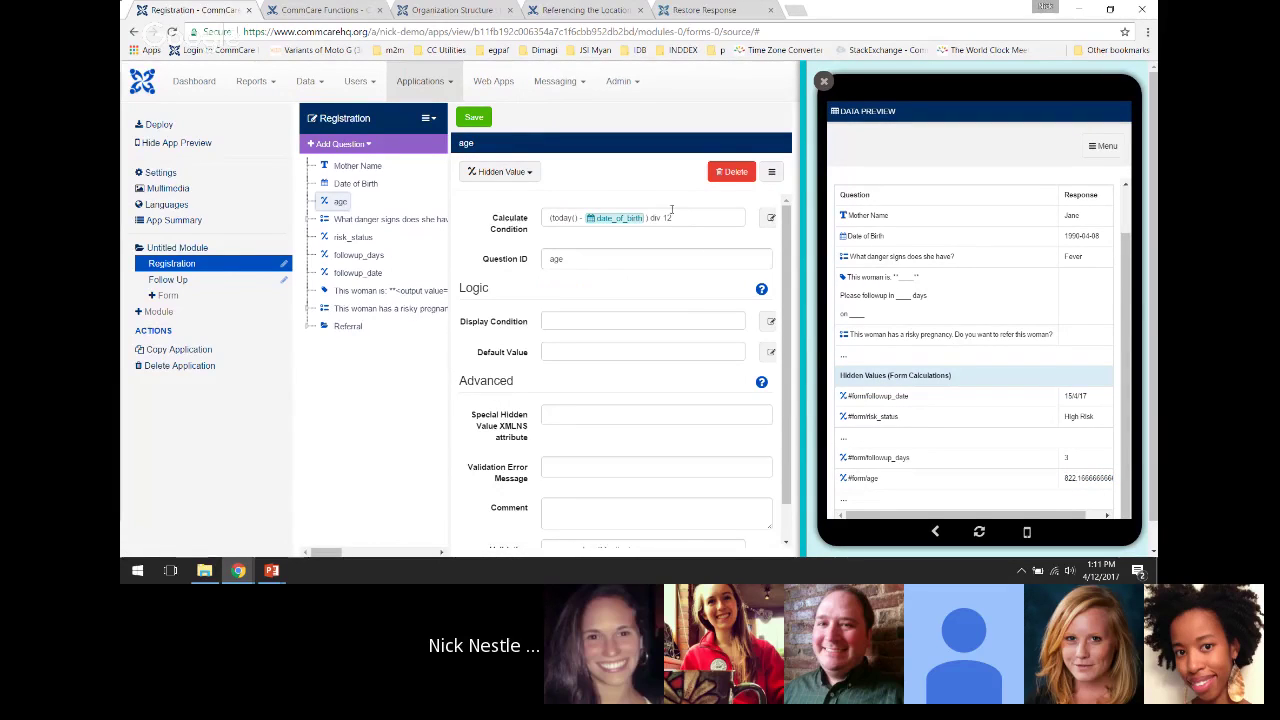
click(557, 218)
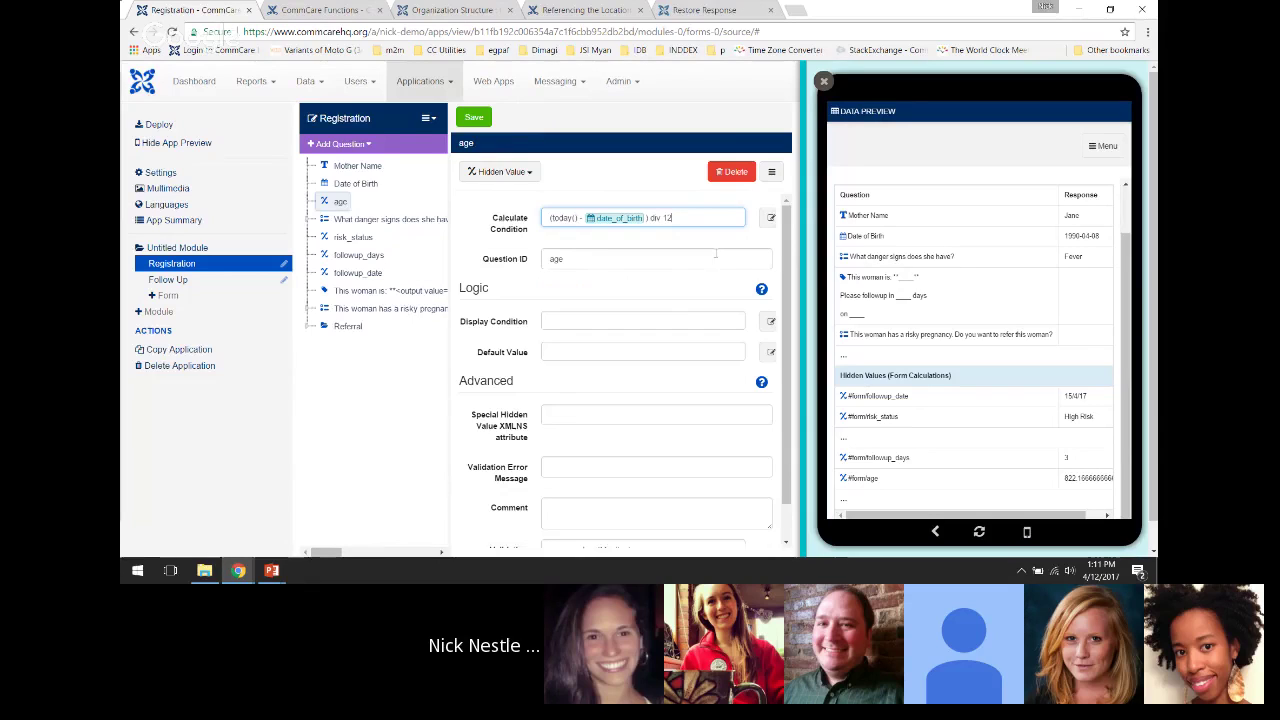
click(1069, 479)
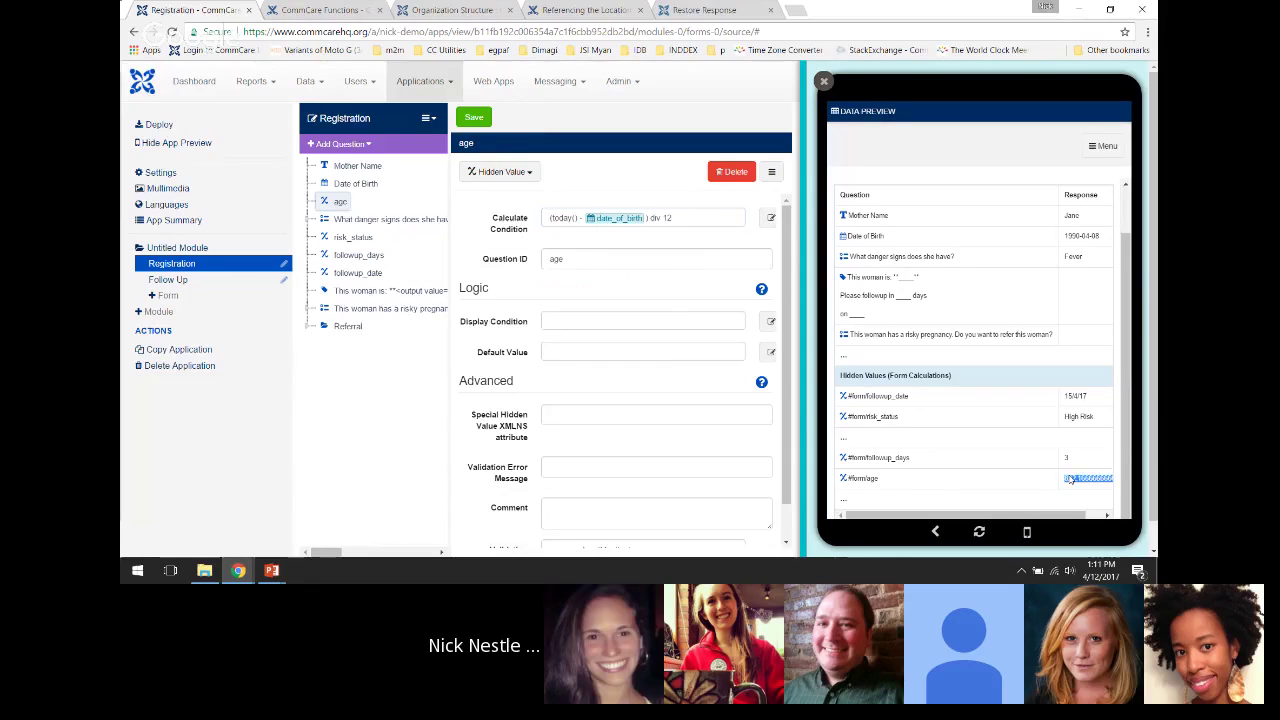
Change 'div 12' to 'div 365' in the age calculation, save the form, and restart the preview
click(695, 220)
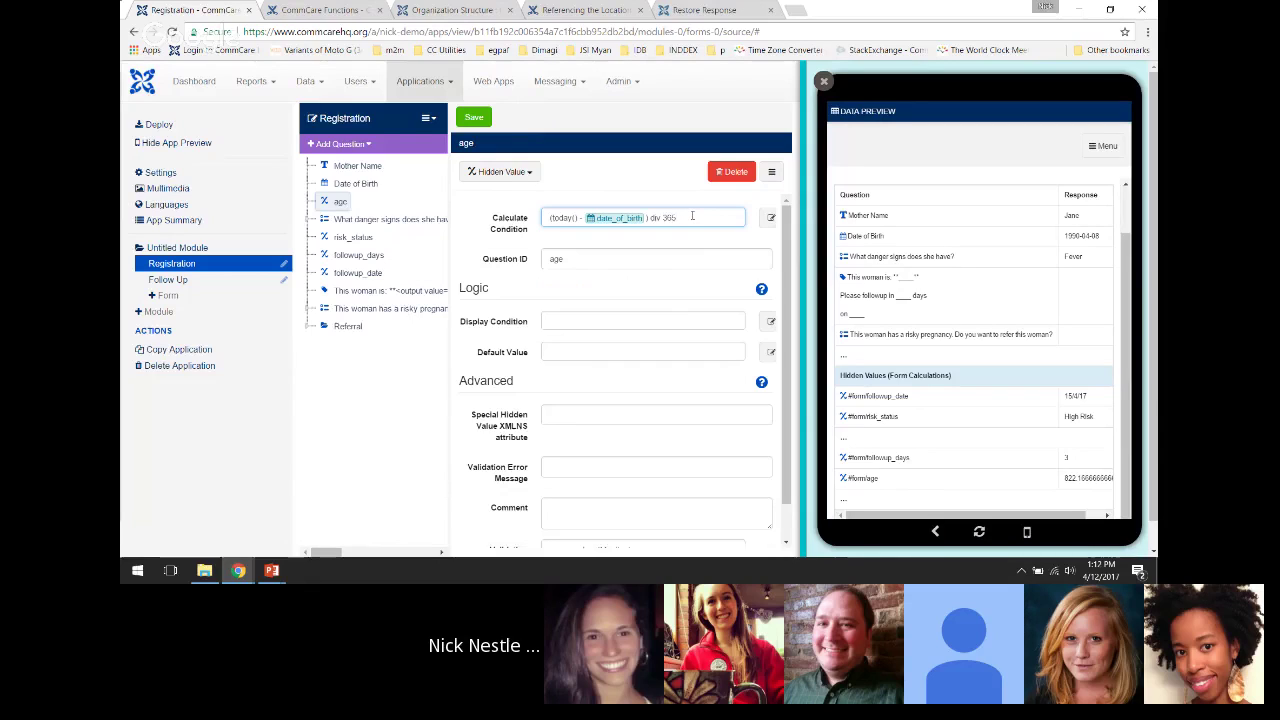
drag(686, 215, 648, 225)
click(650, 222)
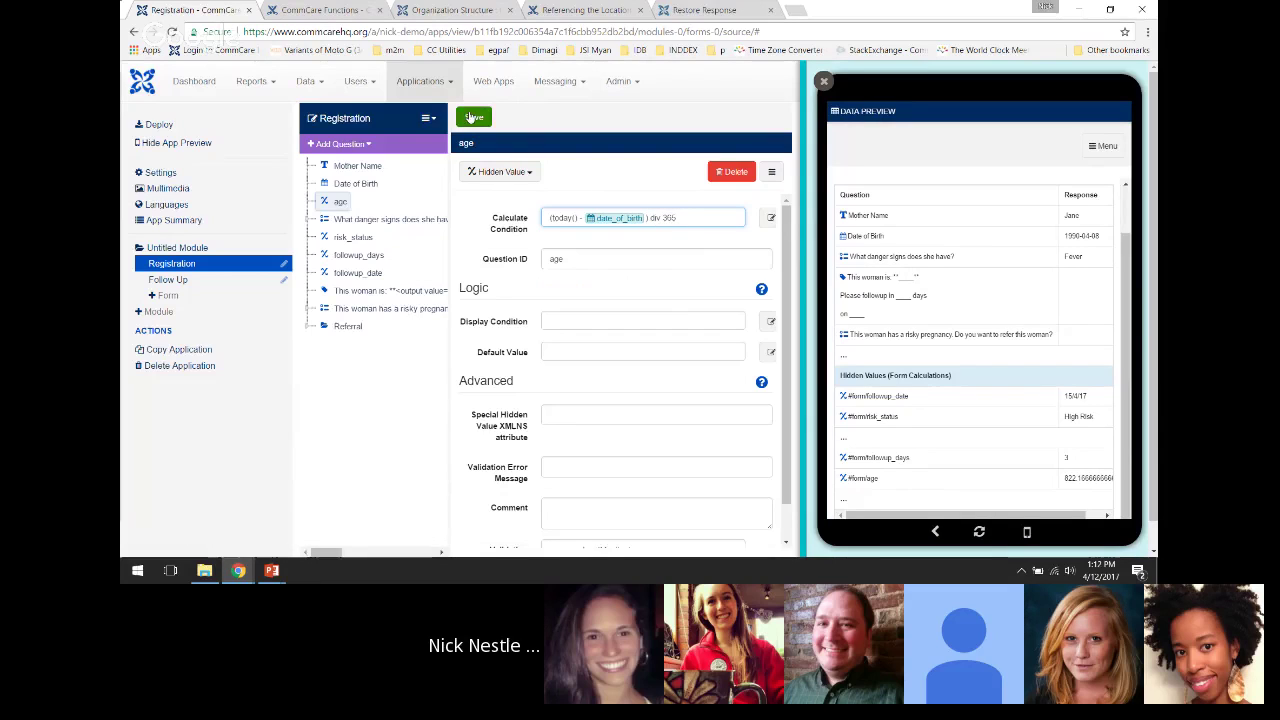
key(ctrl+s)
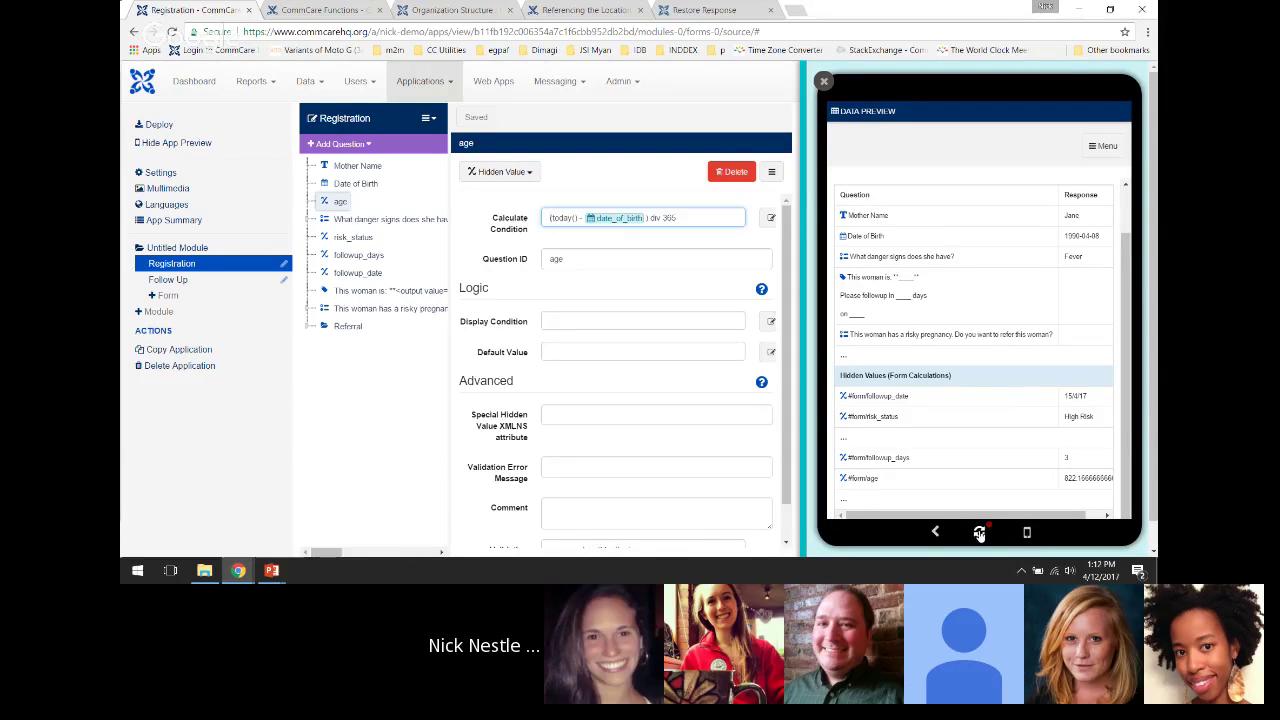
click(979, 533)
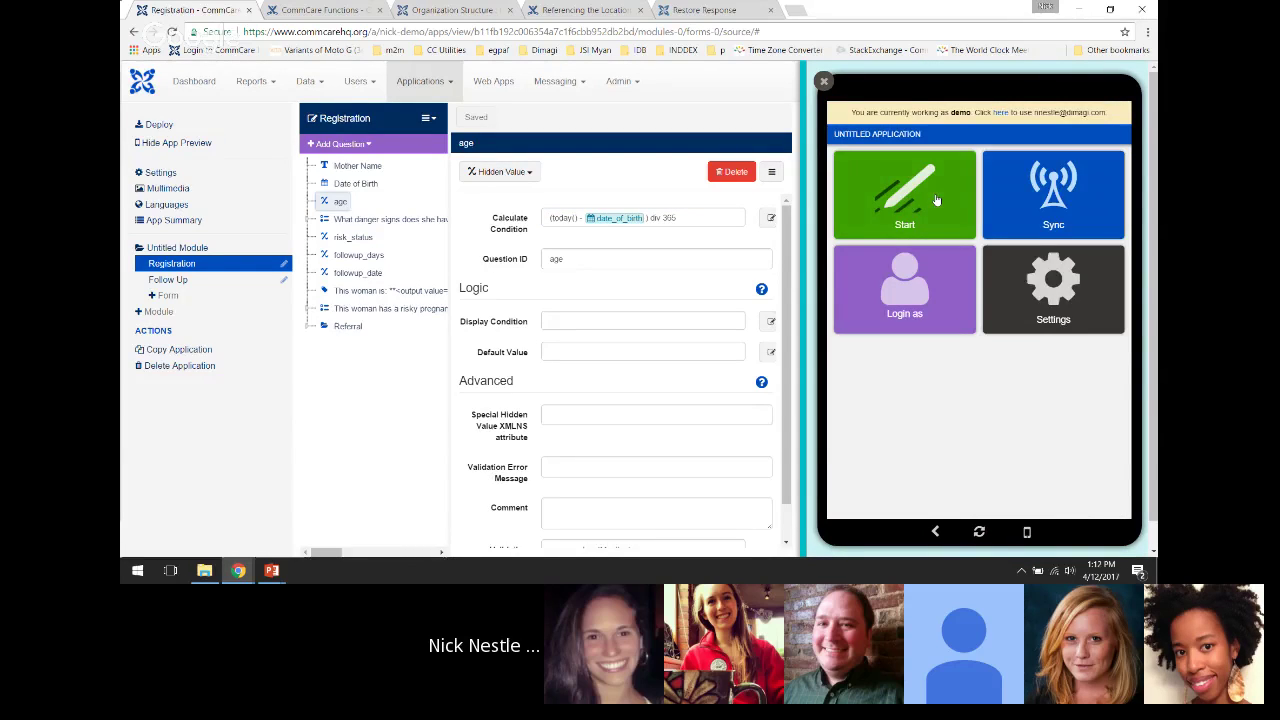
Start the app, open Registration, and enter 'asdf' as the mother's name
click(910, 194)
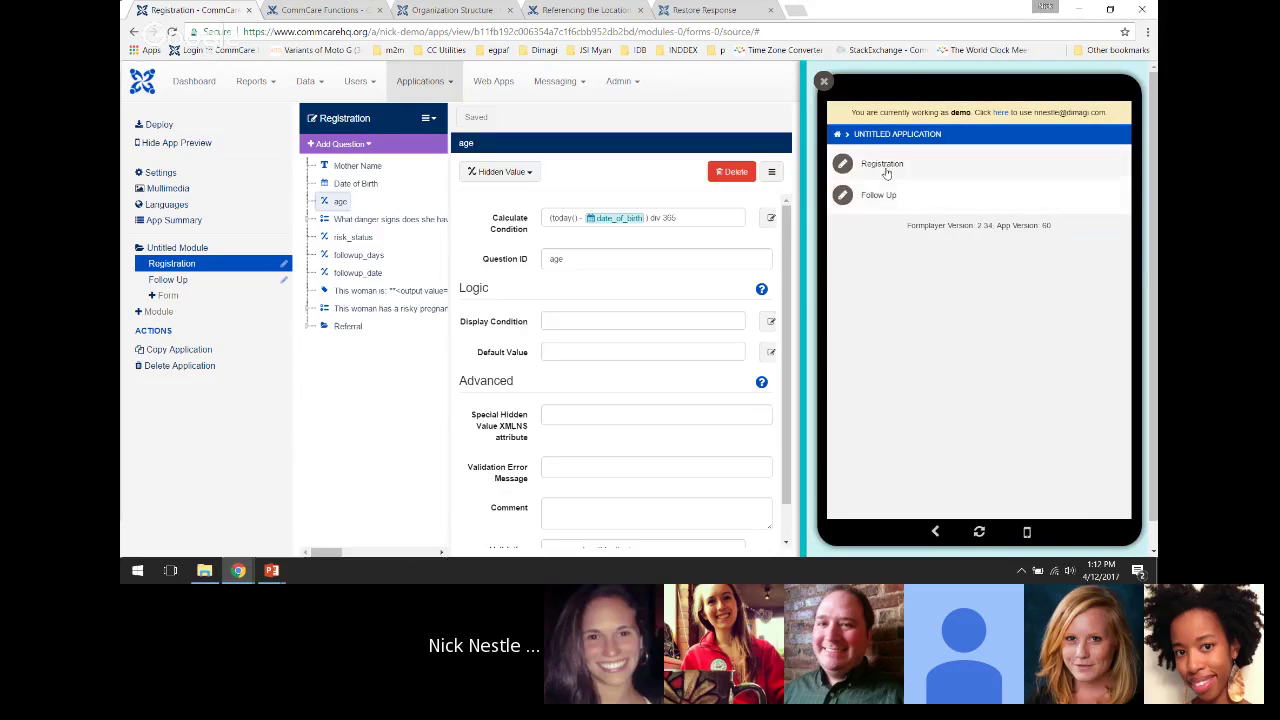
click(883, 165)
click(882, 205)
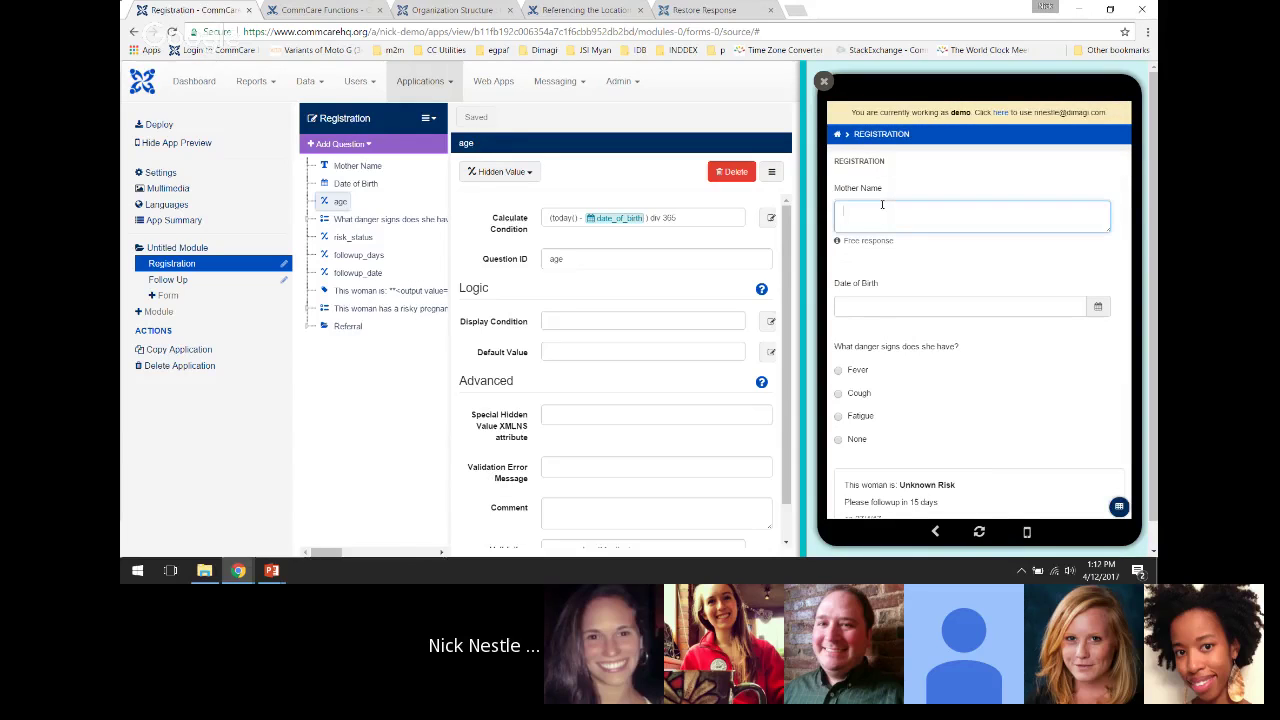
text(asdf)
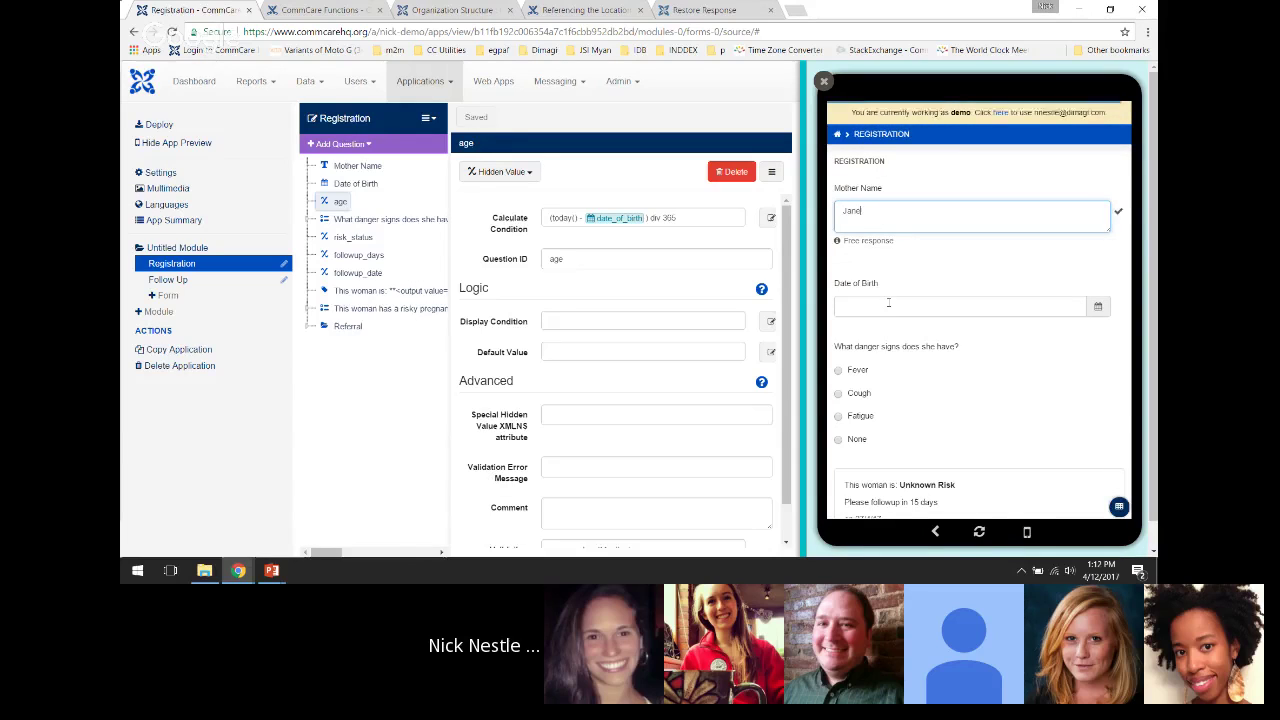
Set birth date April 10, 1990, choose Fever, and view the data table showing followup_days 7
click(889, 305)
click(1015, 138)
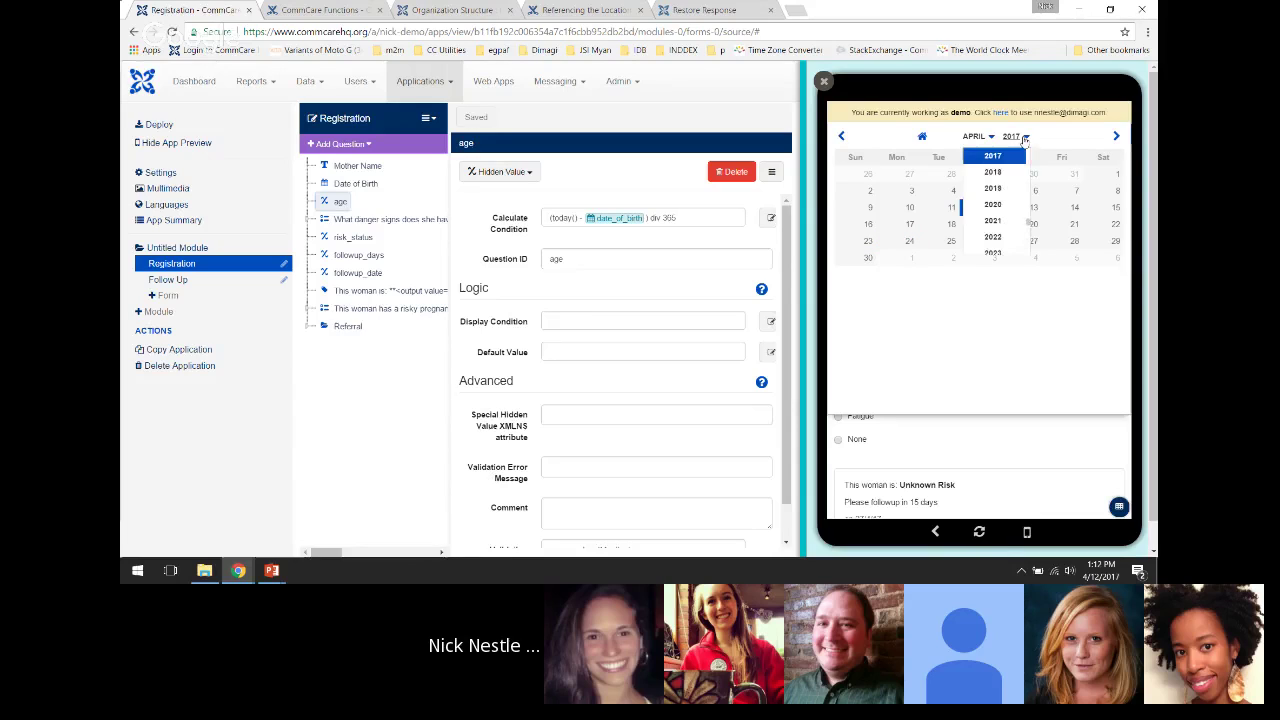
scroll(1013, 200, up, 6)
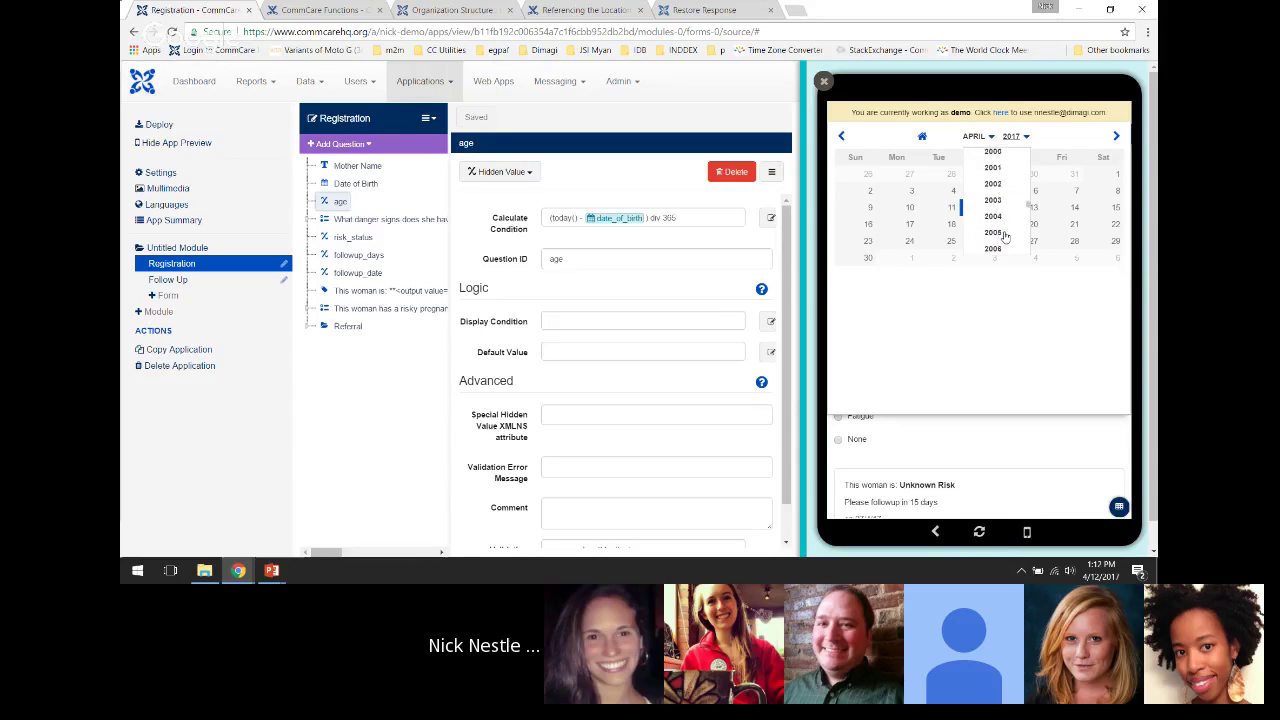
scroll(1004, 220, up, 3)
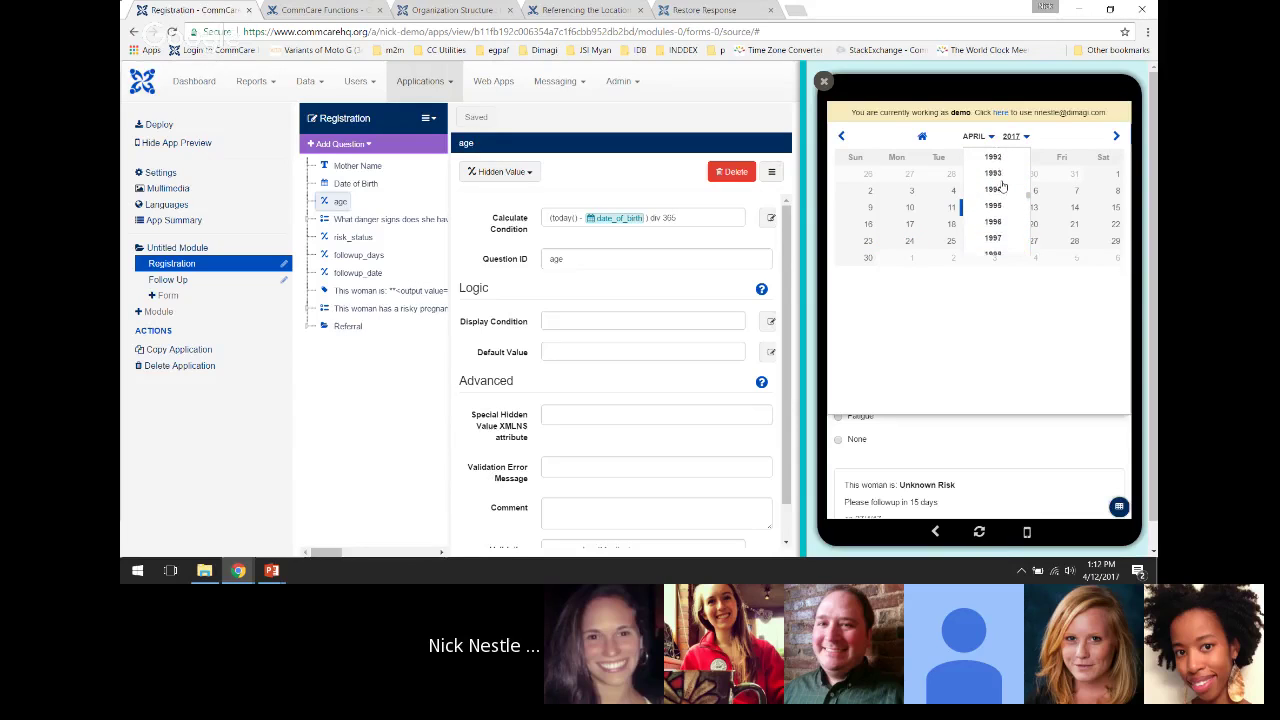
click(993, 152)
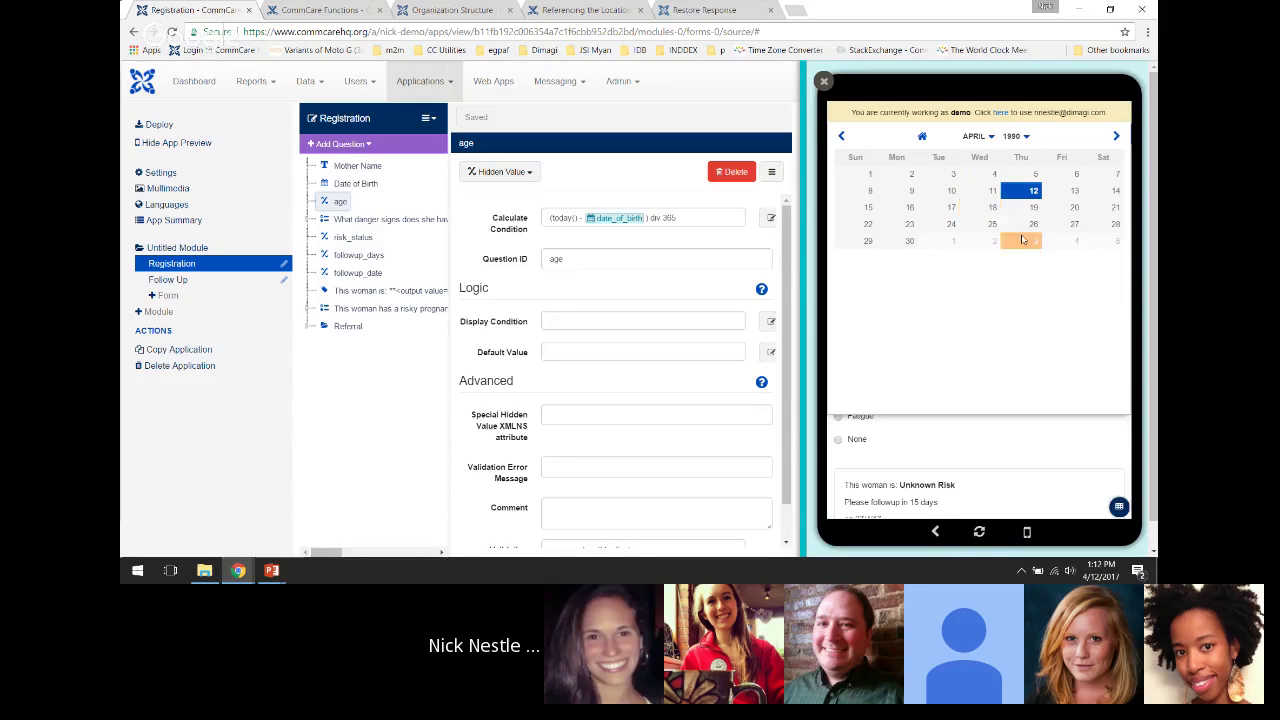
click(929, 191)
click(860, 370)
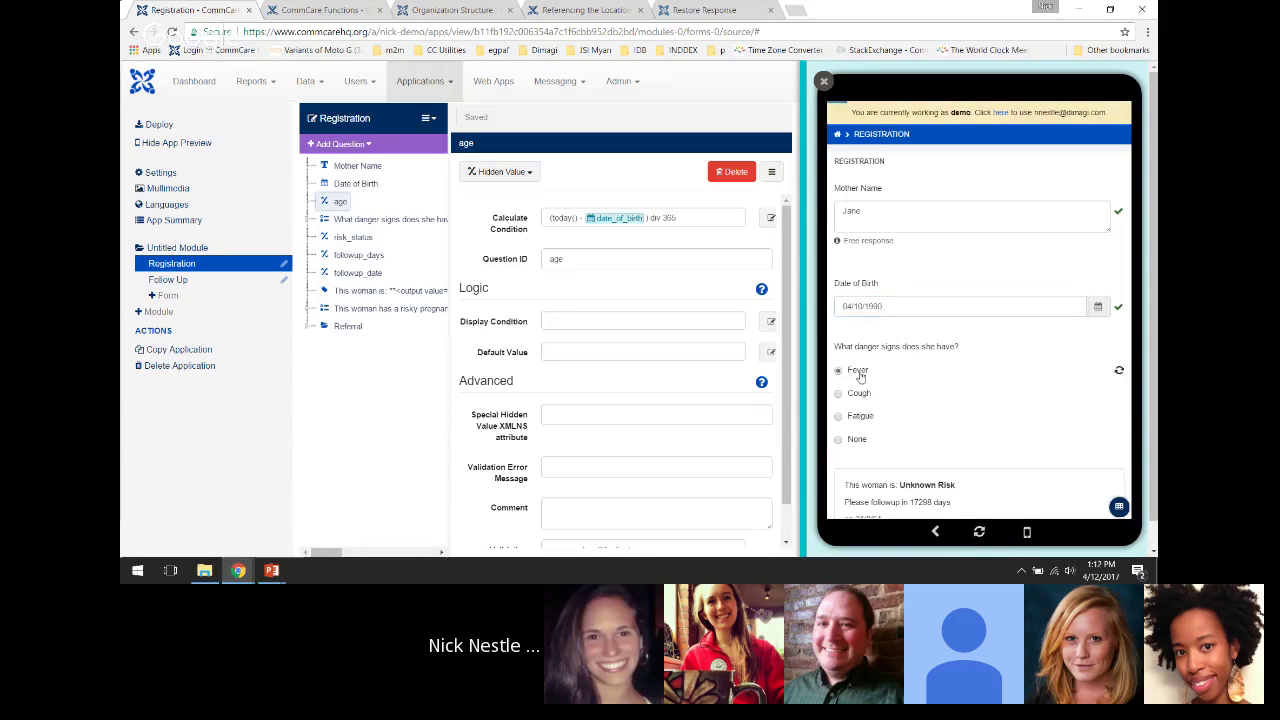
scroll(1034, 397, down, 2)
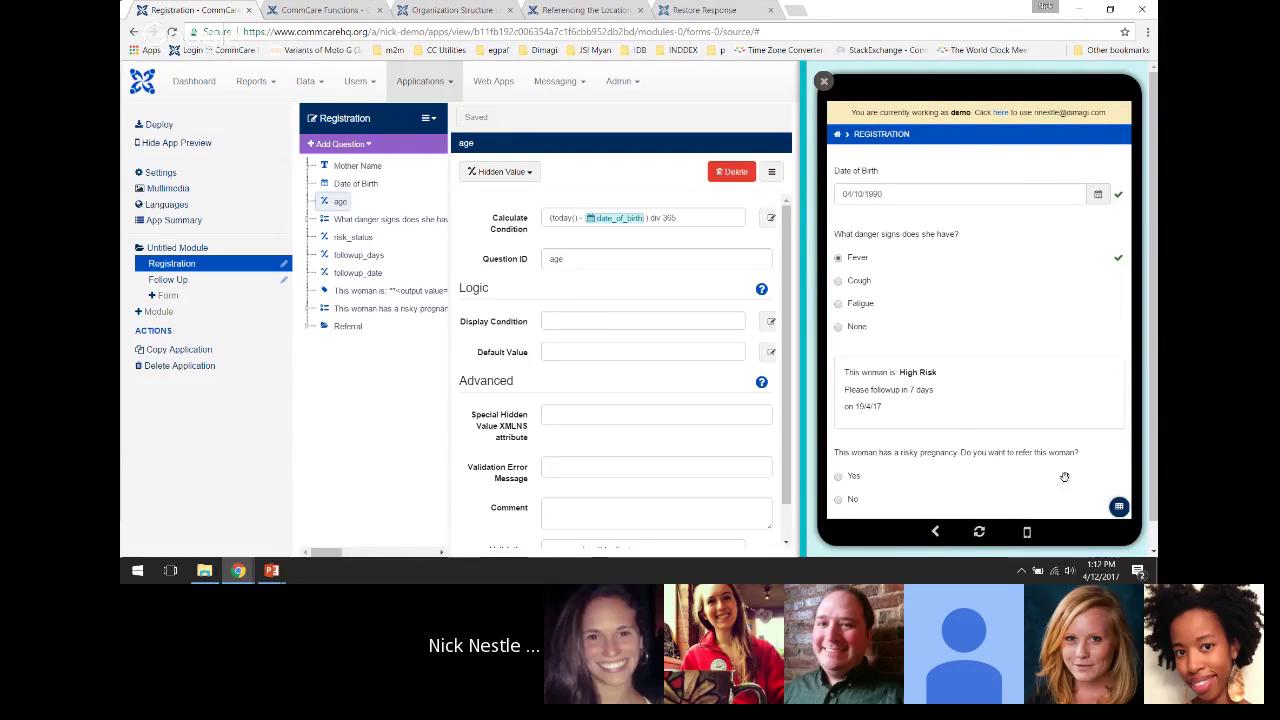
click(1118, 507)
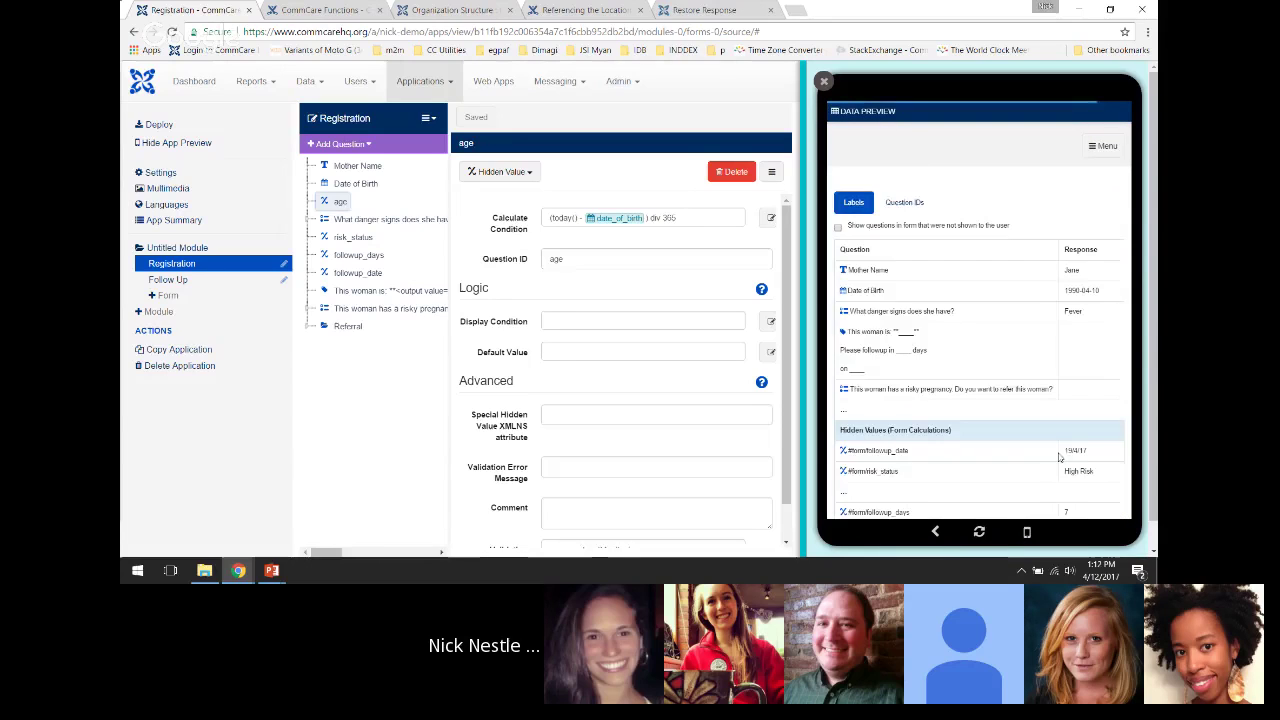
Scroll the Data Preview to the #form/age value of about 27, then open its view menu
scroll(1064, 475, down, 1)
scroll(1064, 475, down, 2)
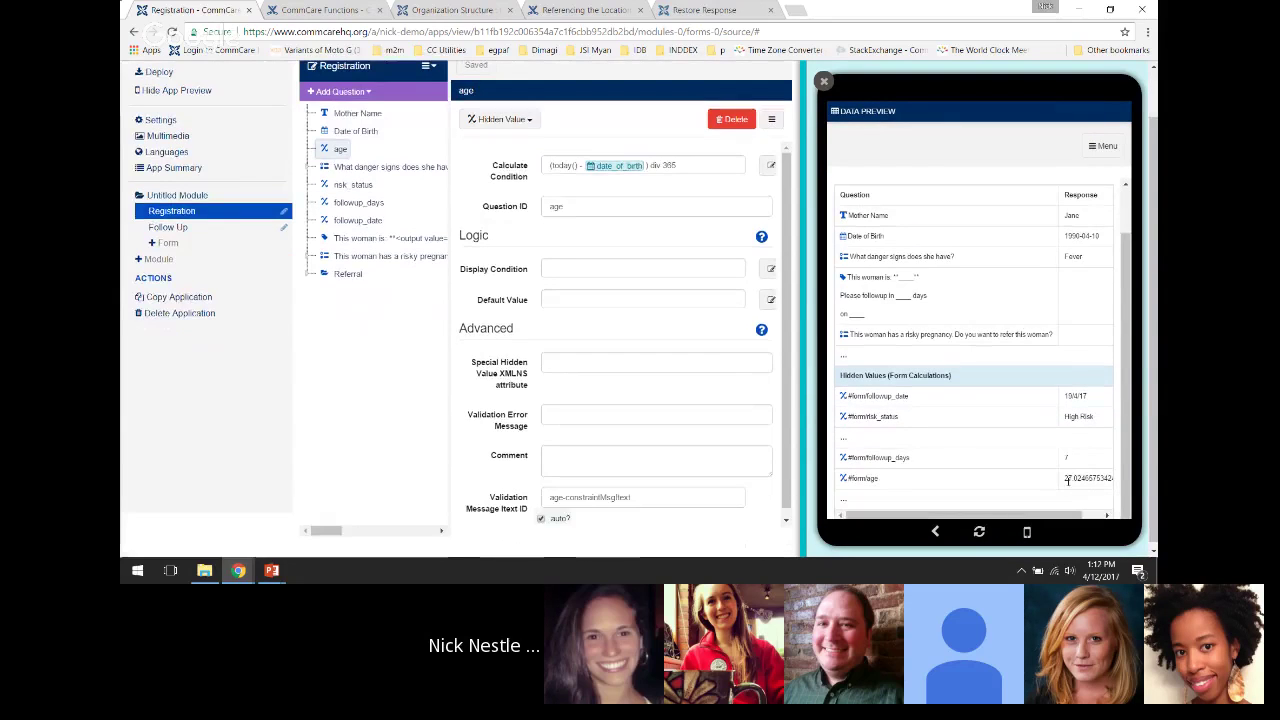
scroll(1075, 479, up, 1)
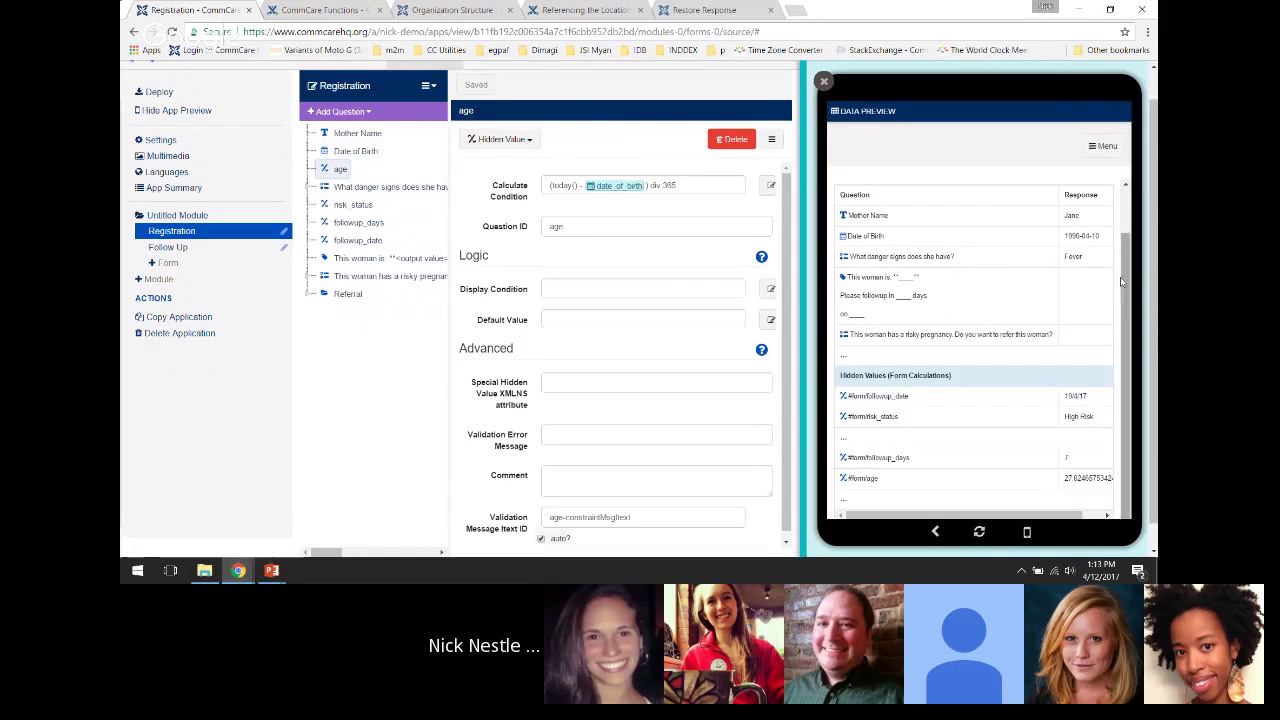
drag(1121, 282, 1126, 226)
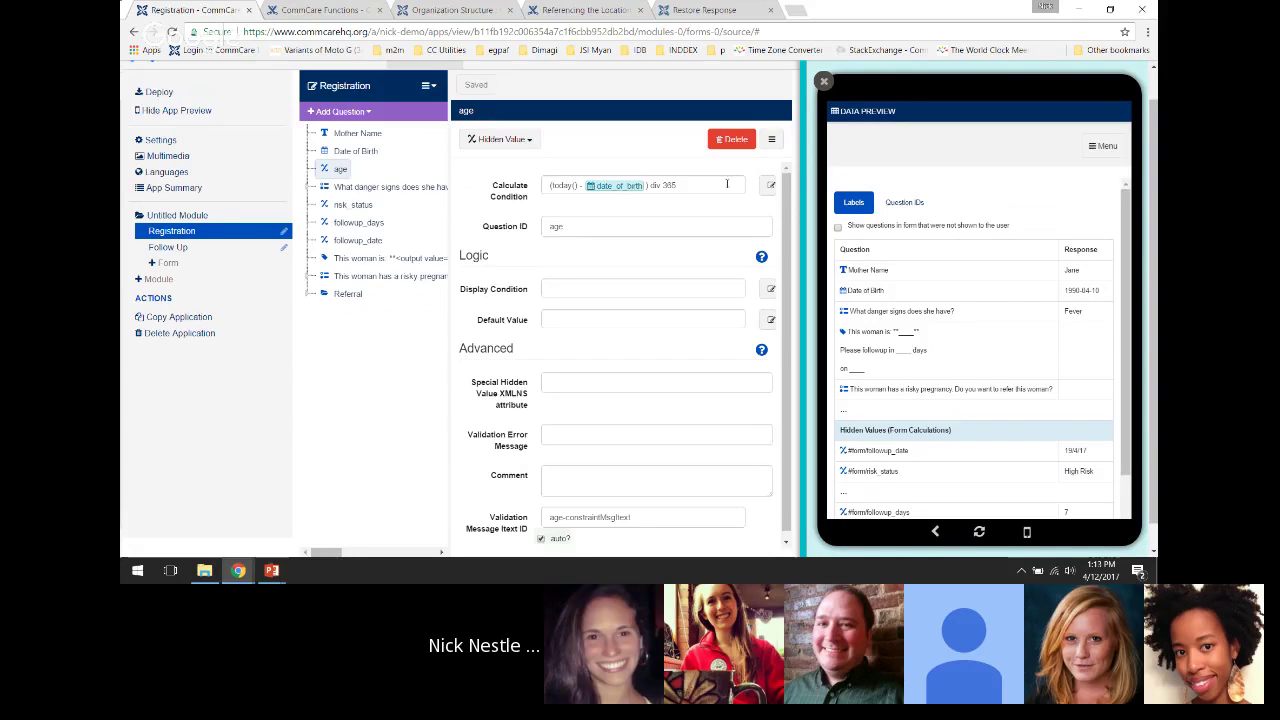
click(1101, 148)
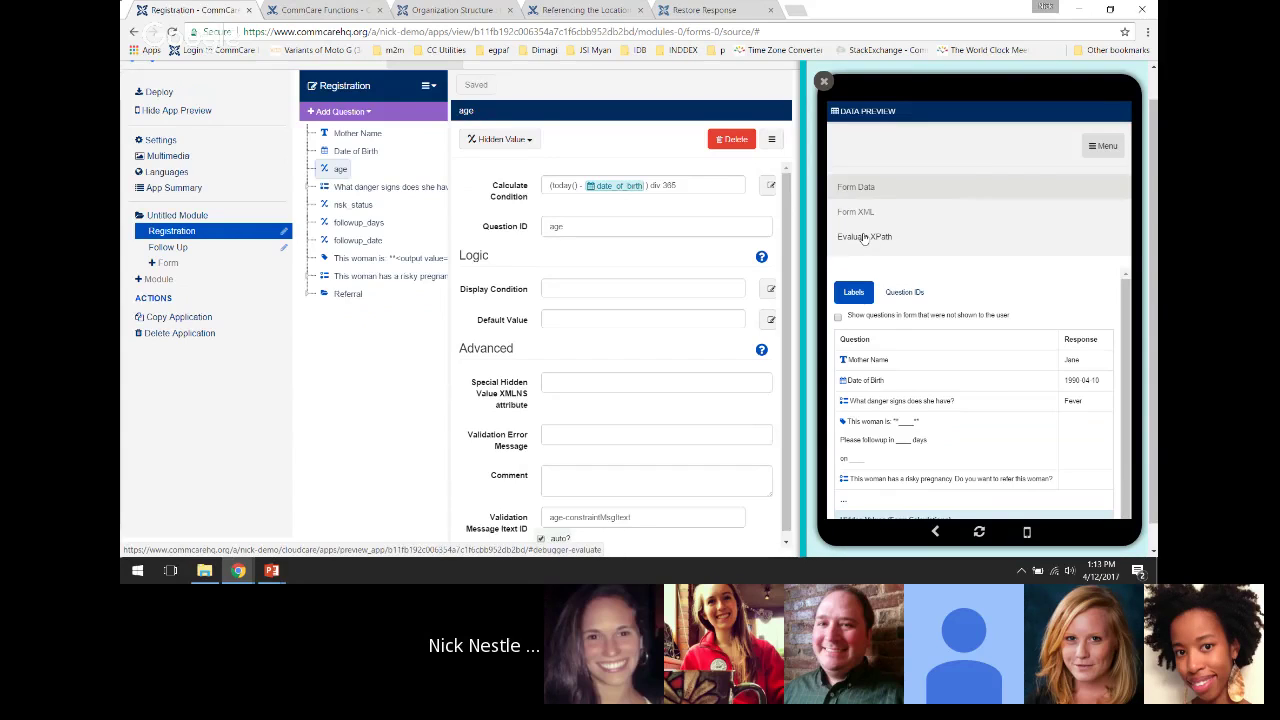
In the XPath evaluator, evaluate today(), returning 2017-04-12
click(866, 237)
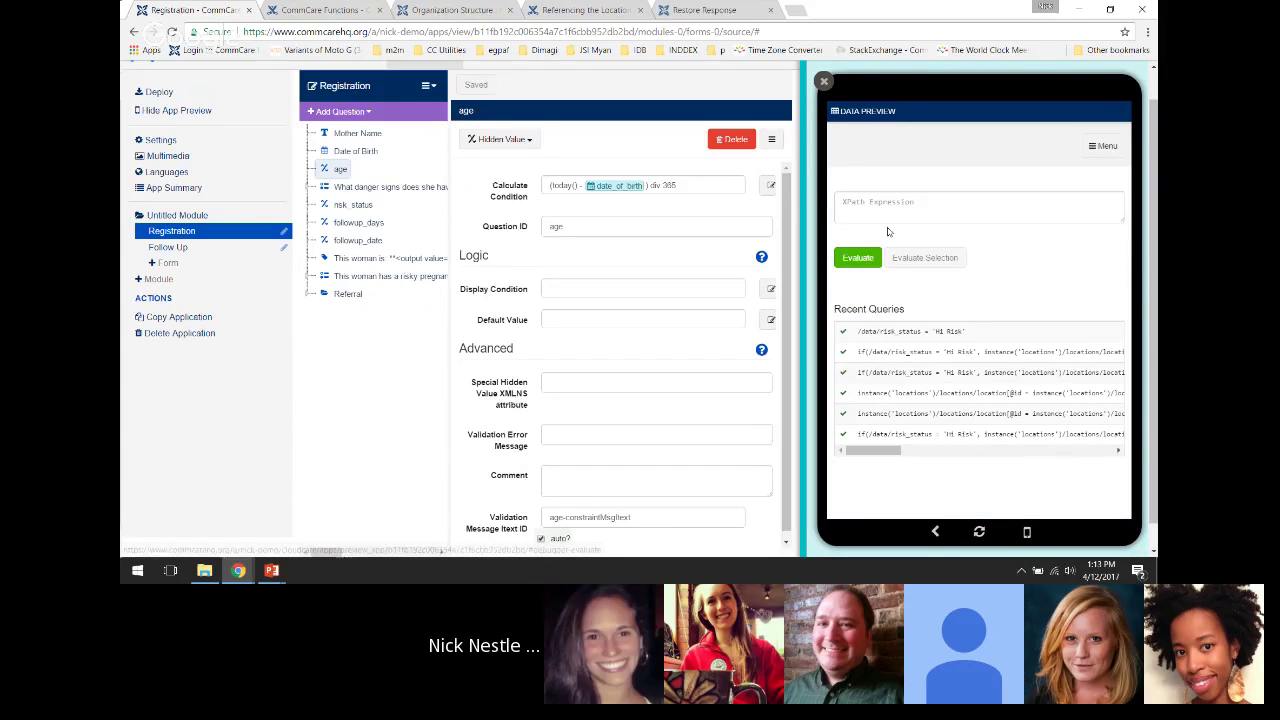
click(882, 209)
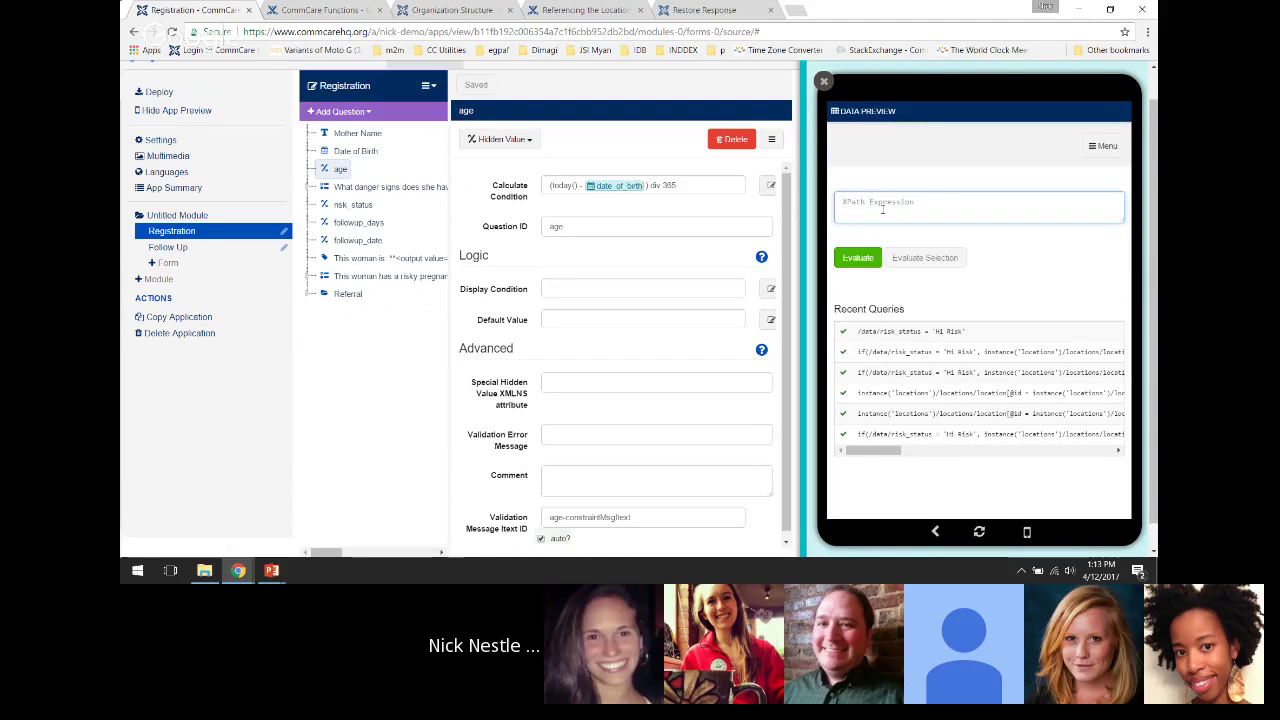
text(today())
click(858, 264)
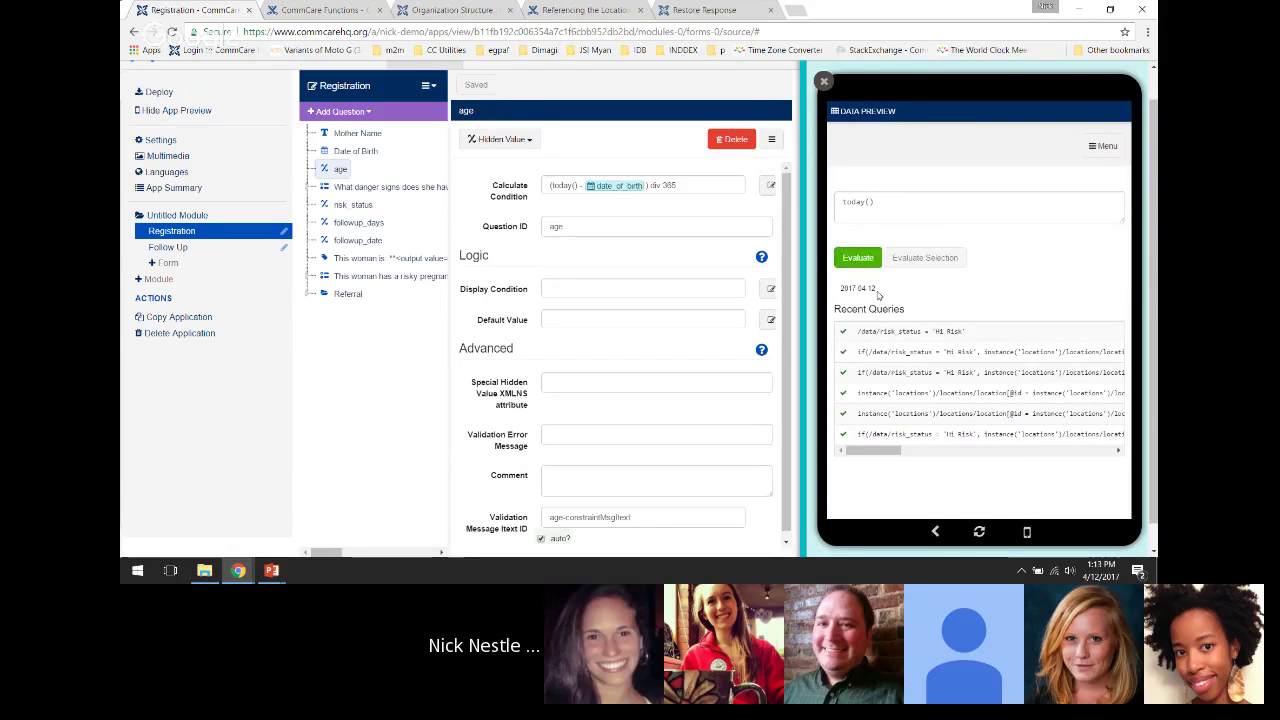
drag(876, 289, 845, 289)
Evaluate today() - 50, which returns the number 17218
click(910, 290)
click(879, 202)
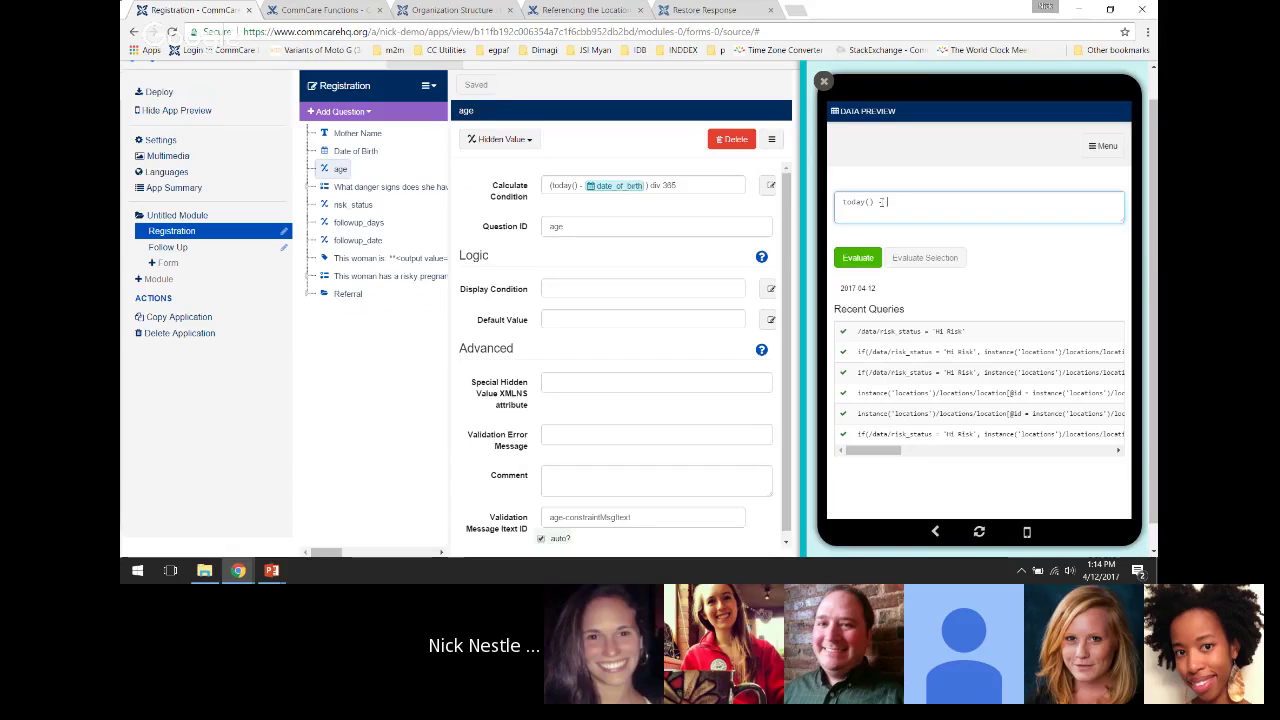
text(50)
click(858, 258)
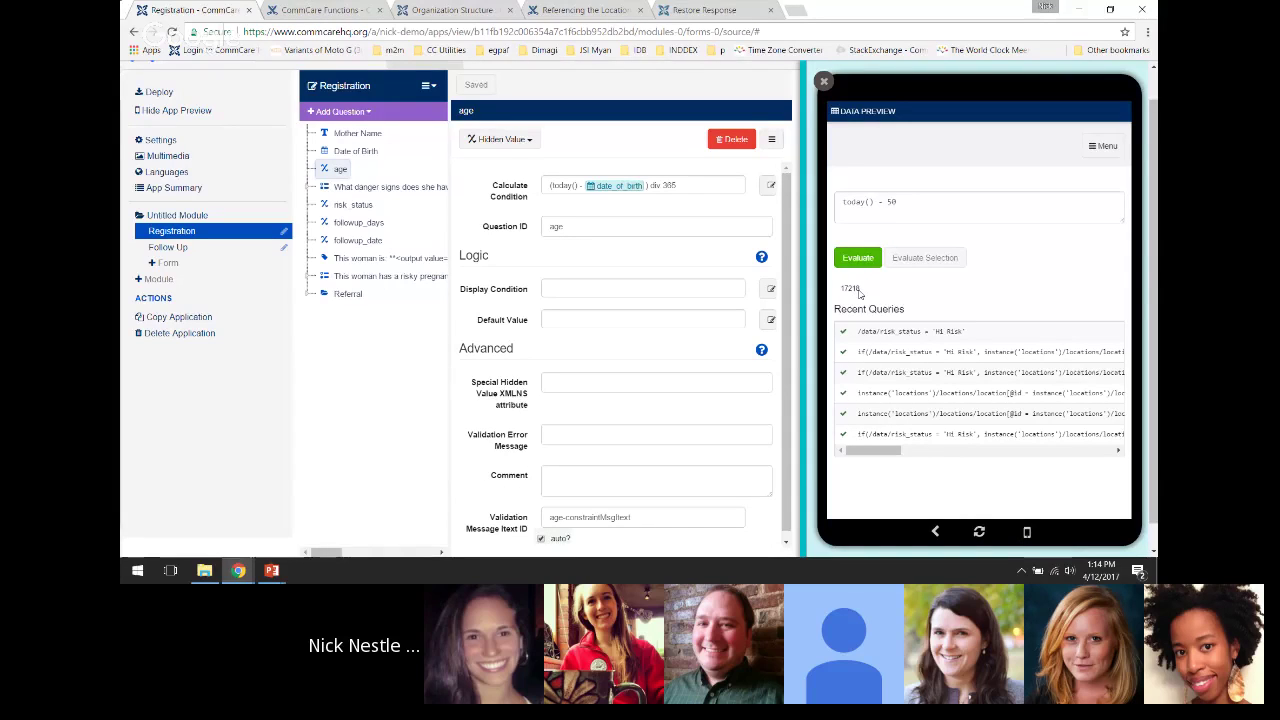
double_click(850, 288)
click(854, 289)
Wrap it as date(today() - 50), add the missing closing parenthesis, and evaluate
click(841, 204)
text(date(today()
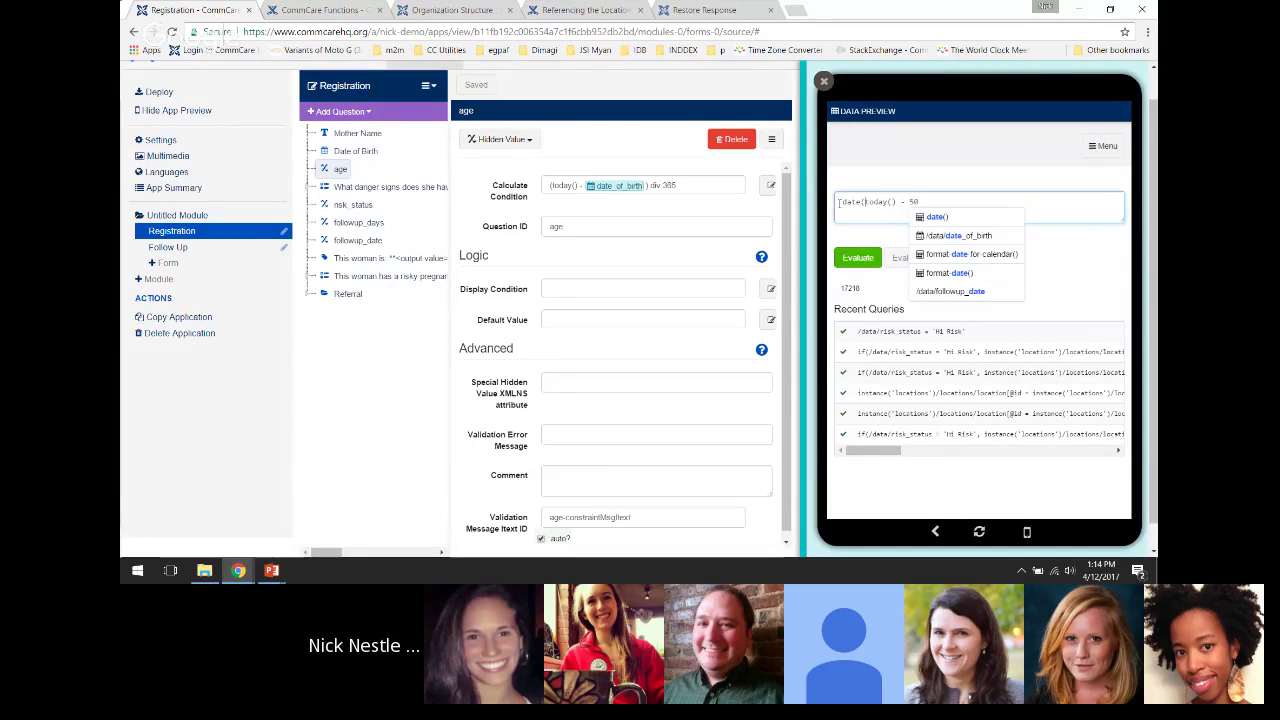
text())
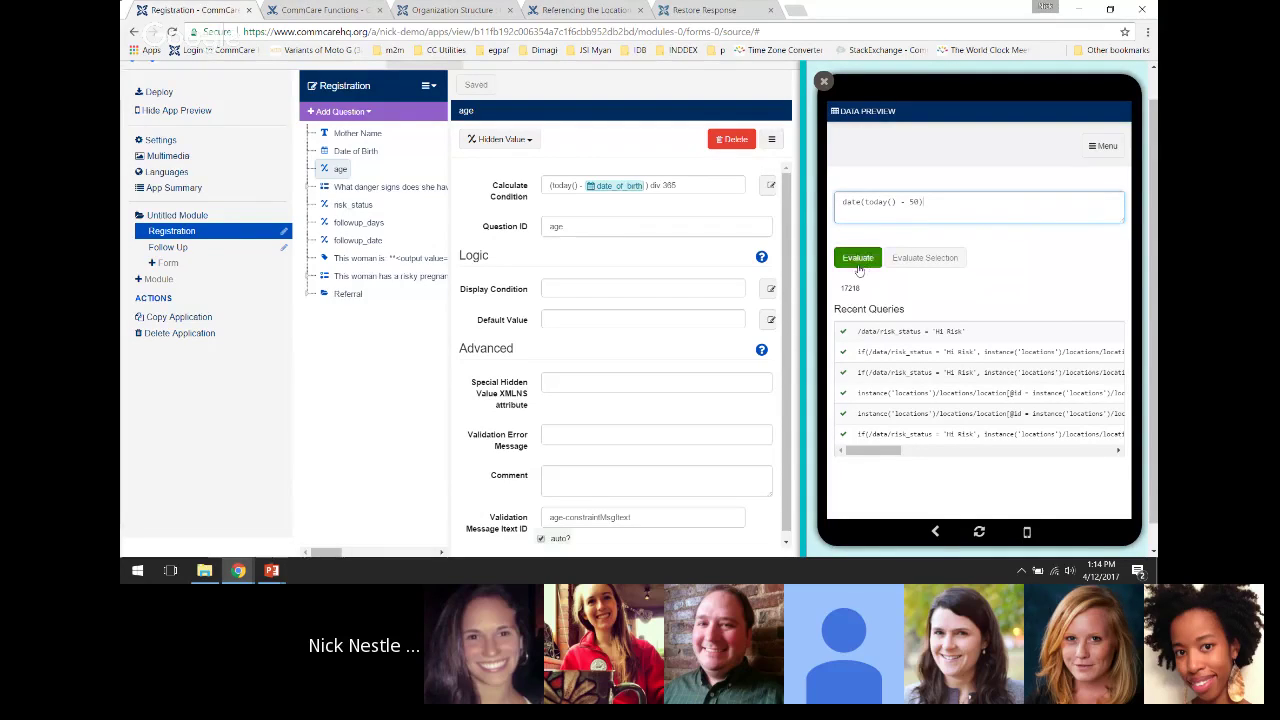
click(862, 261)
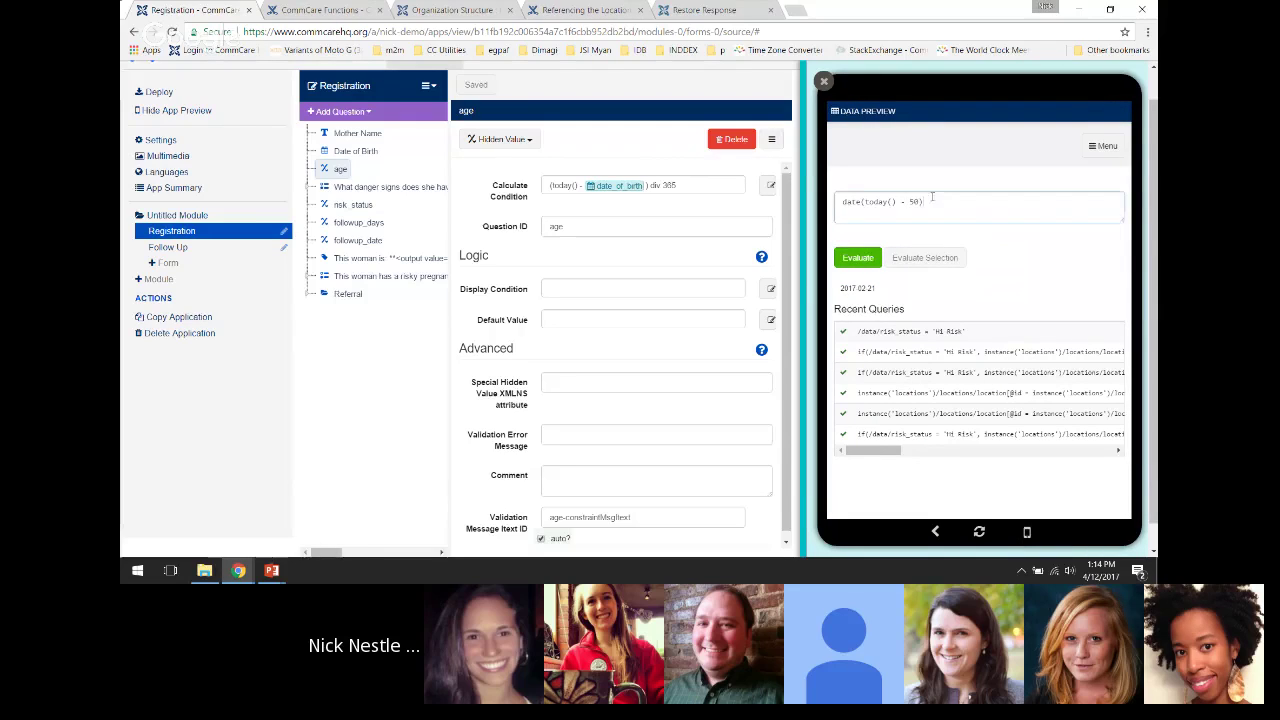
triple_click(860, 201)
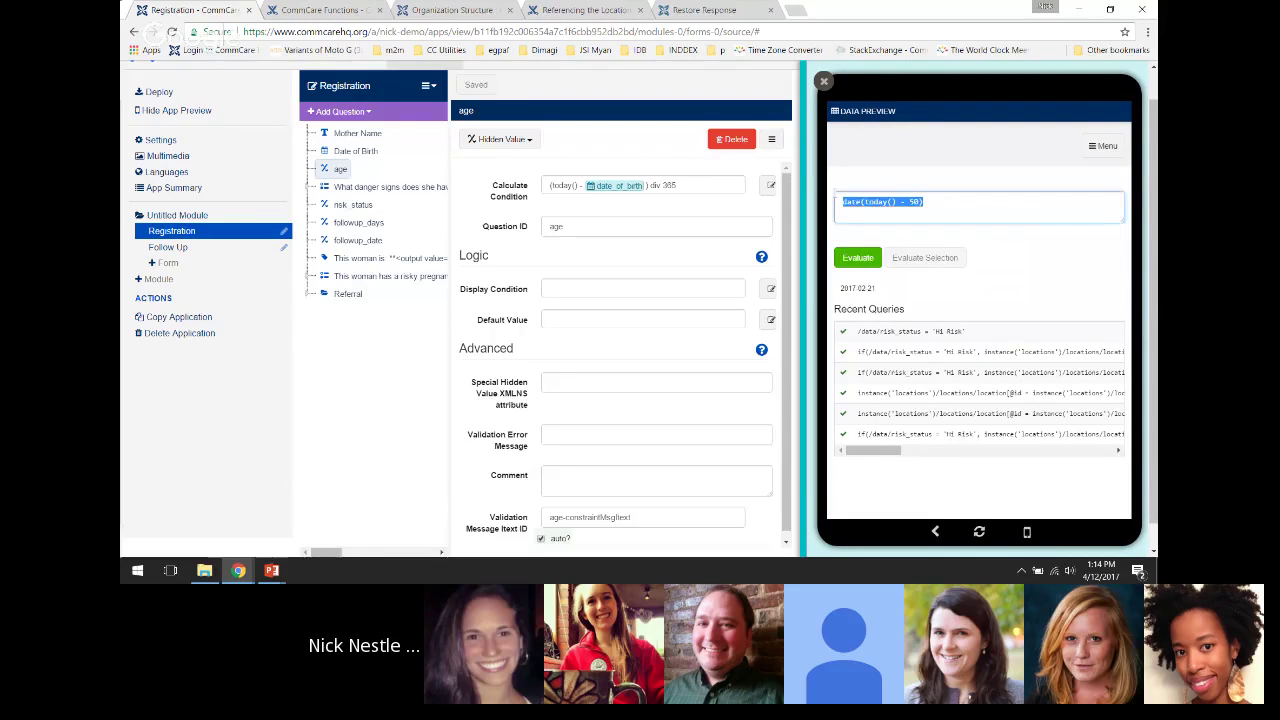
click(932, 202)
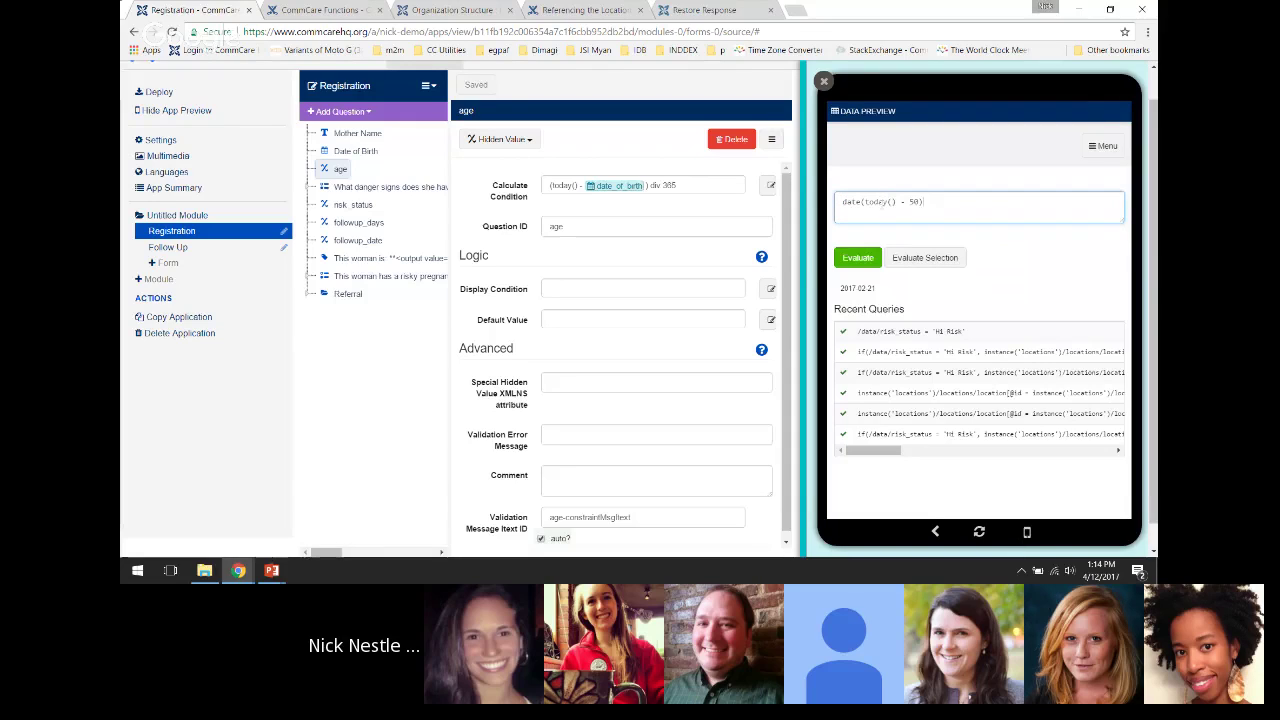
click(883, 203)
click(902, 203)
click(857, 257)
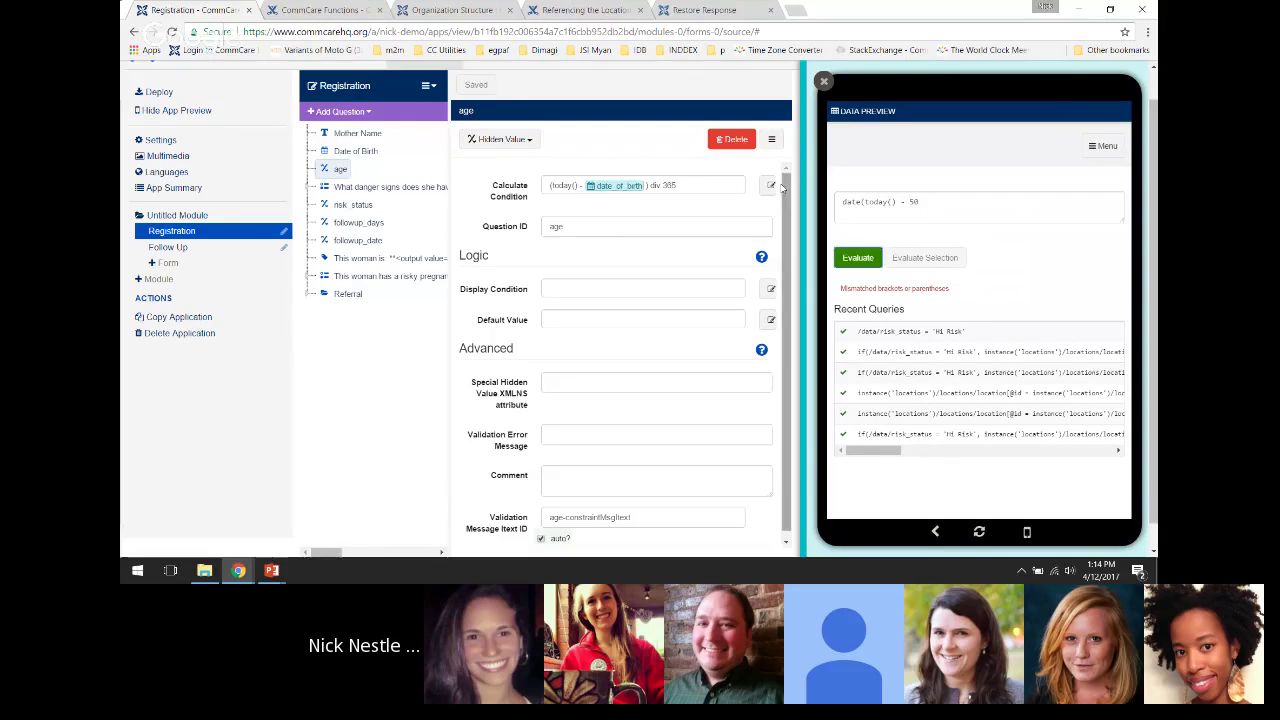
click(975, 206)
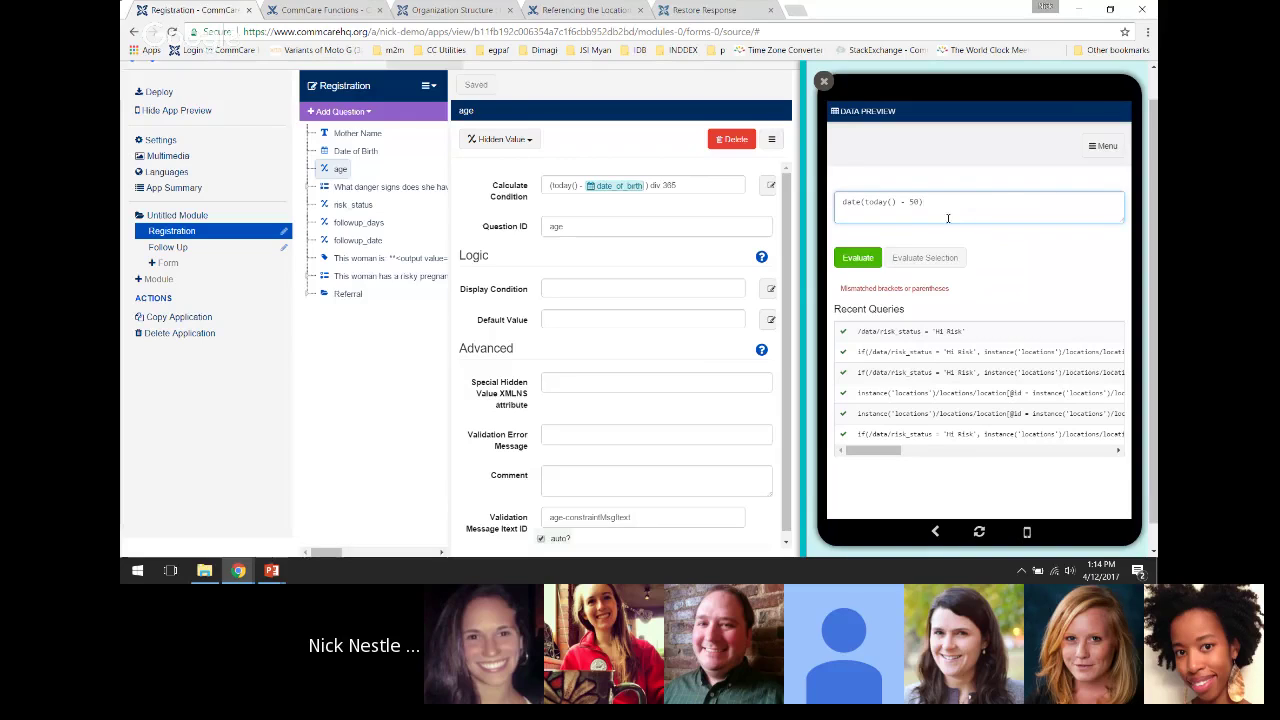
text())
click(857, 257)
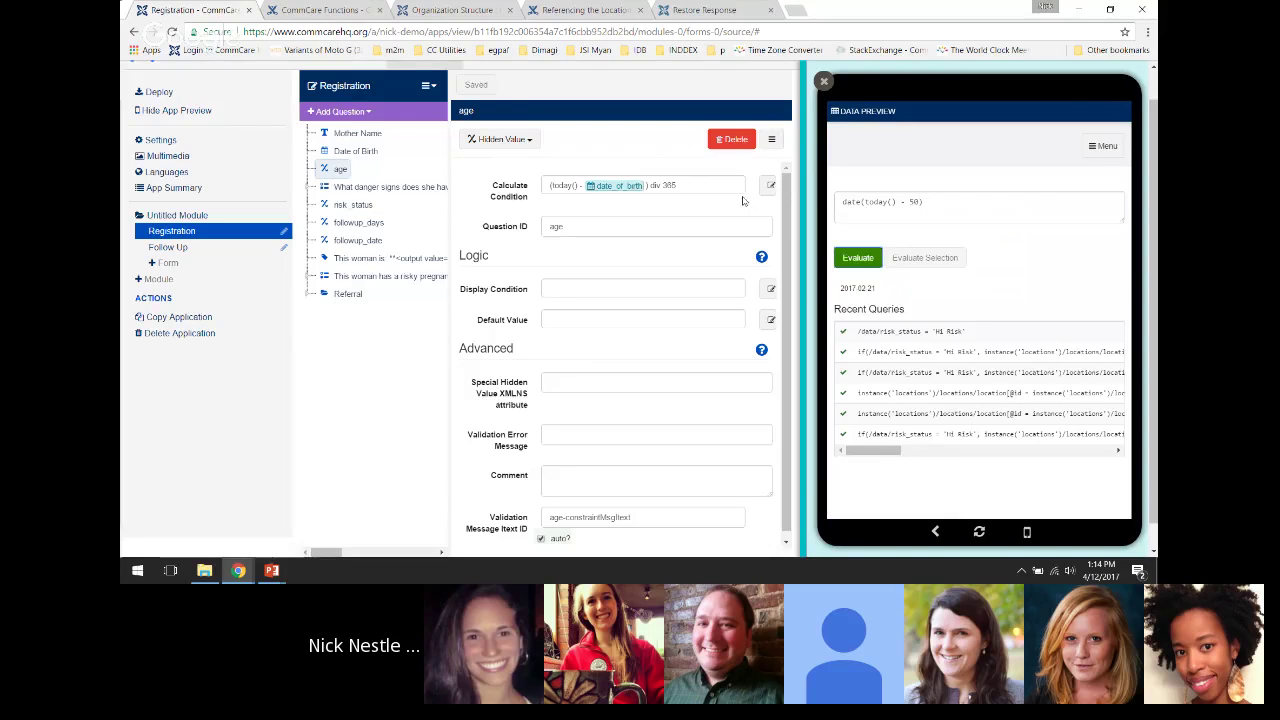
Copy the age calculation (today() - date_of_birth) div 365 into the evaluator and evaluate it
drag(700, 185, 546, 196)
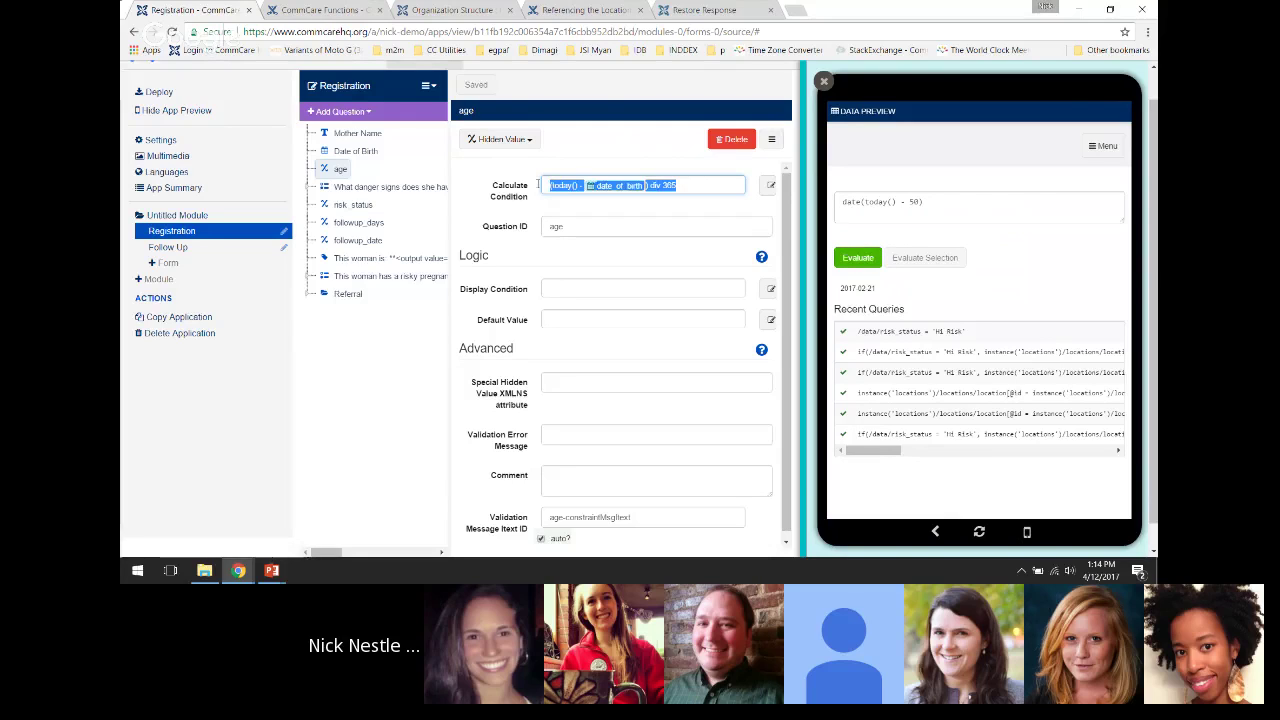
click(691, 190)
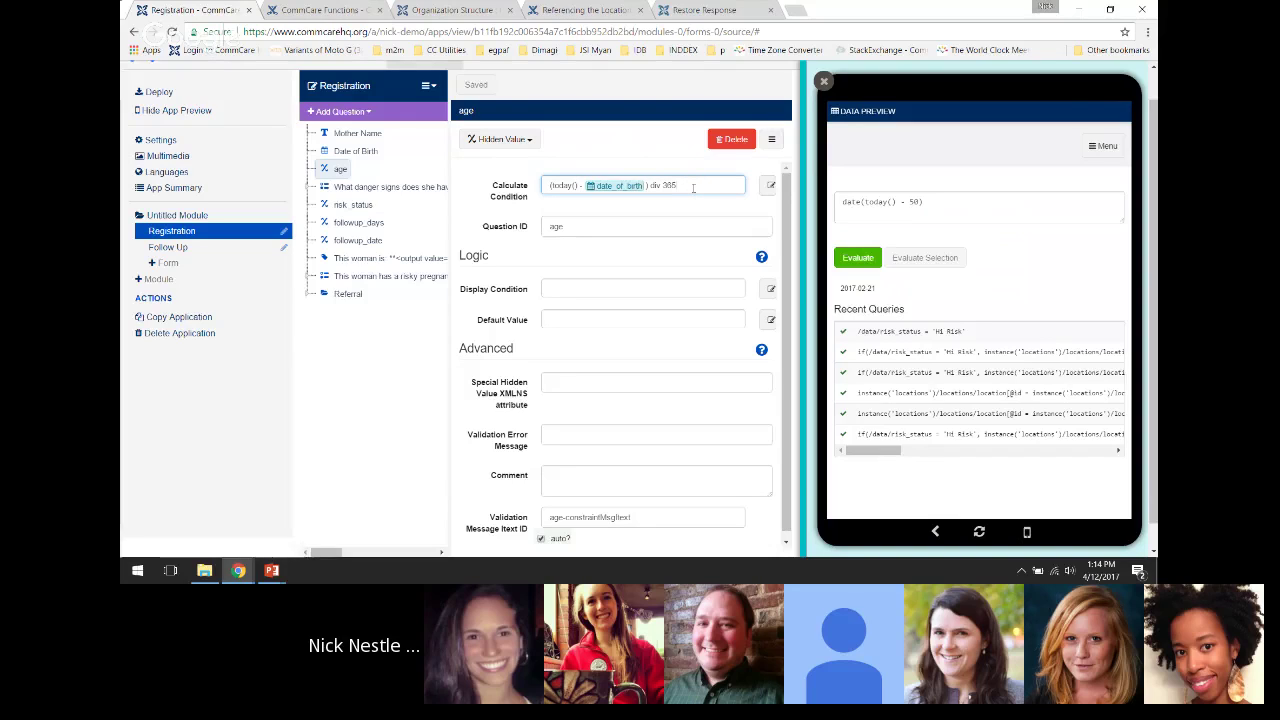
key(ctrl+a)
click(707, 184)
key(ctrl+a)
key(ctrl+c)
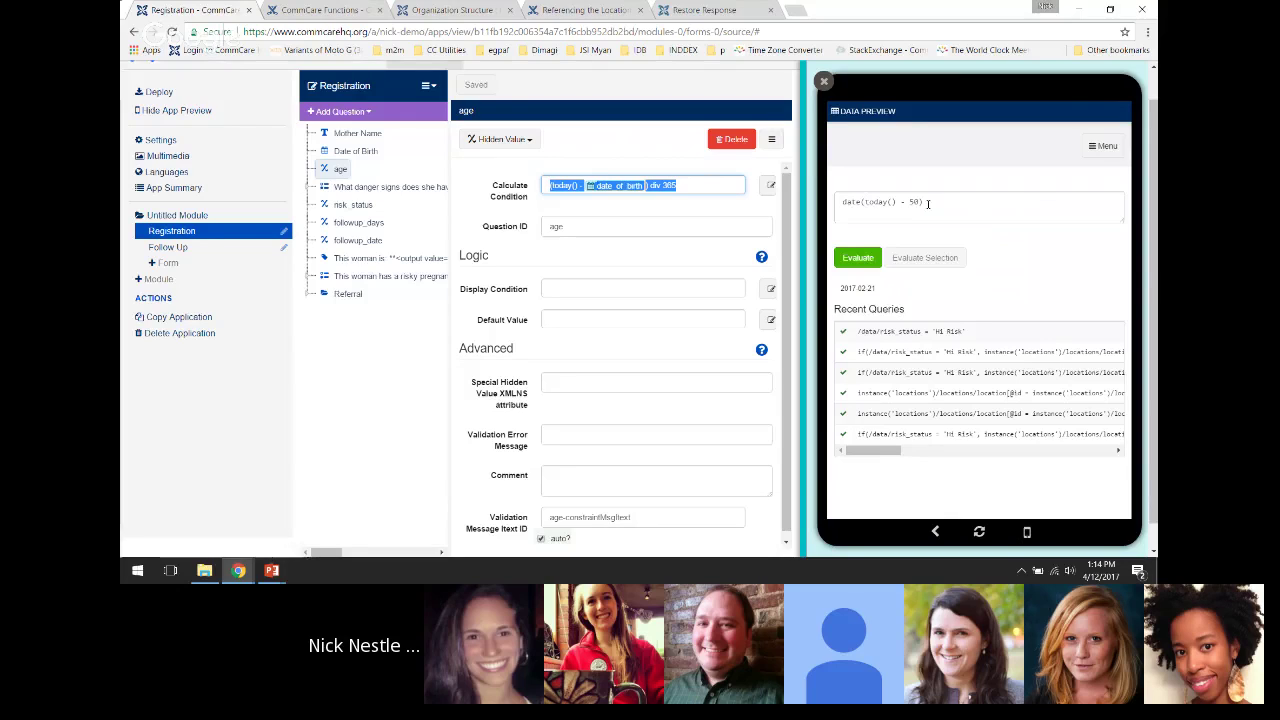
drag(928, 204, 842, 203)
key(ctrl+v)
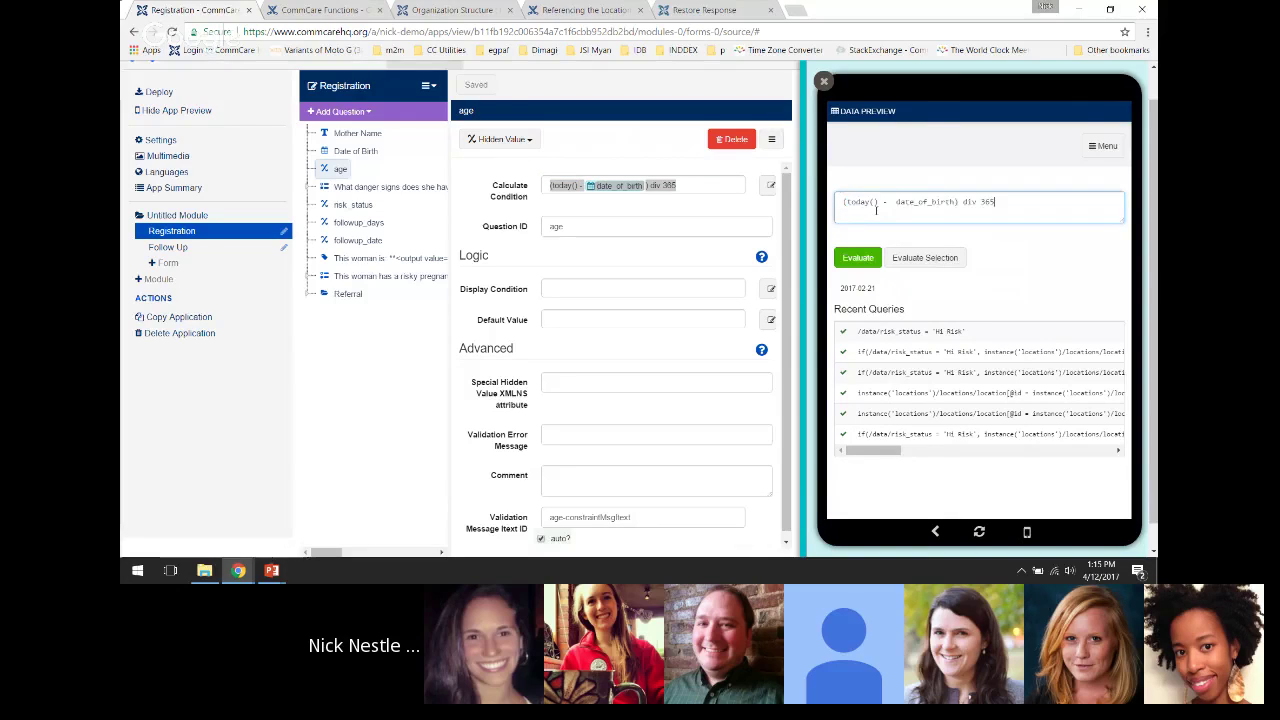
click(1008, 201)
double_click(921, 201)
click(857, 258)
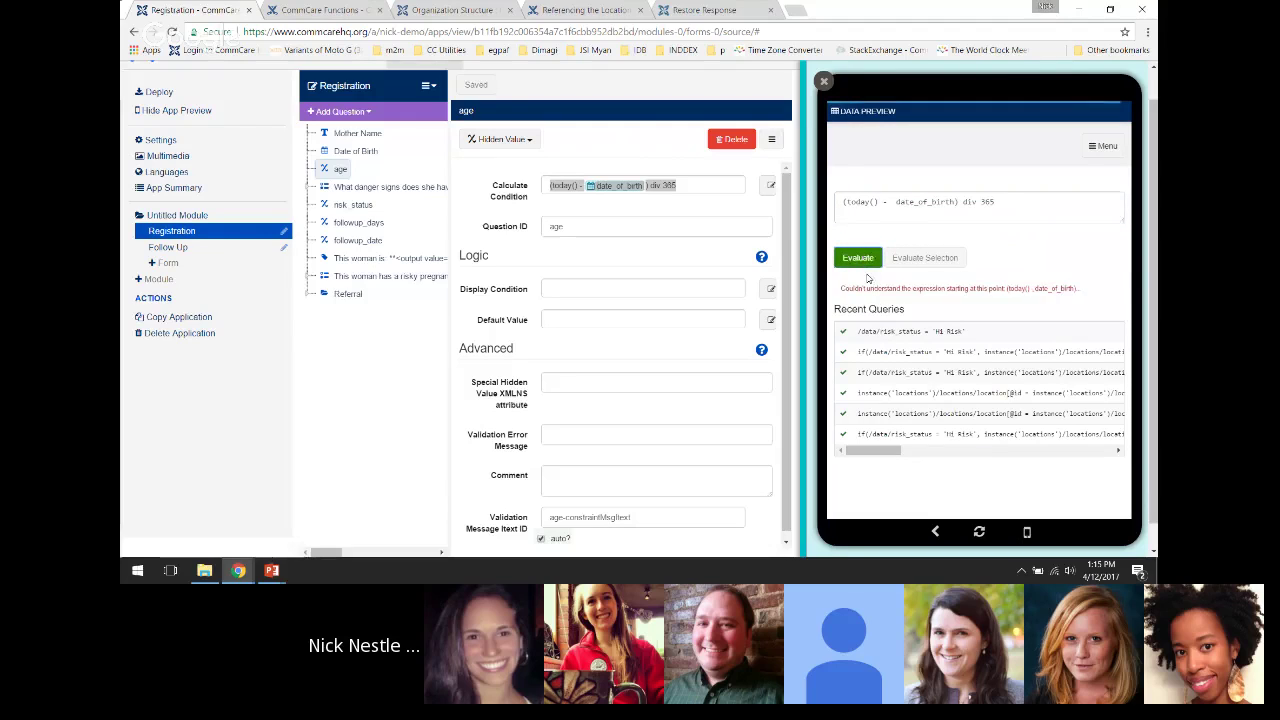
Remove the extra space in the age calculation and look up the /data/date_of_birth path suggestion
click(678, 186)
key(BackSpace)
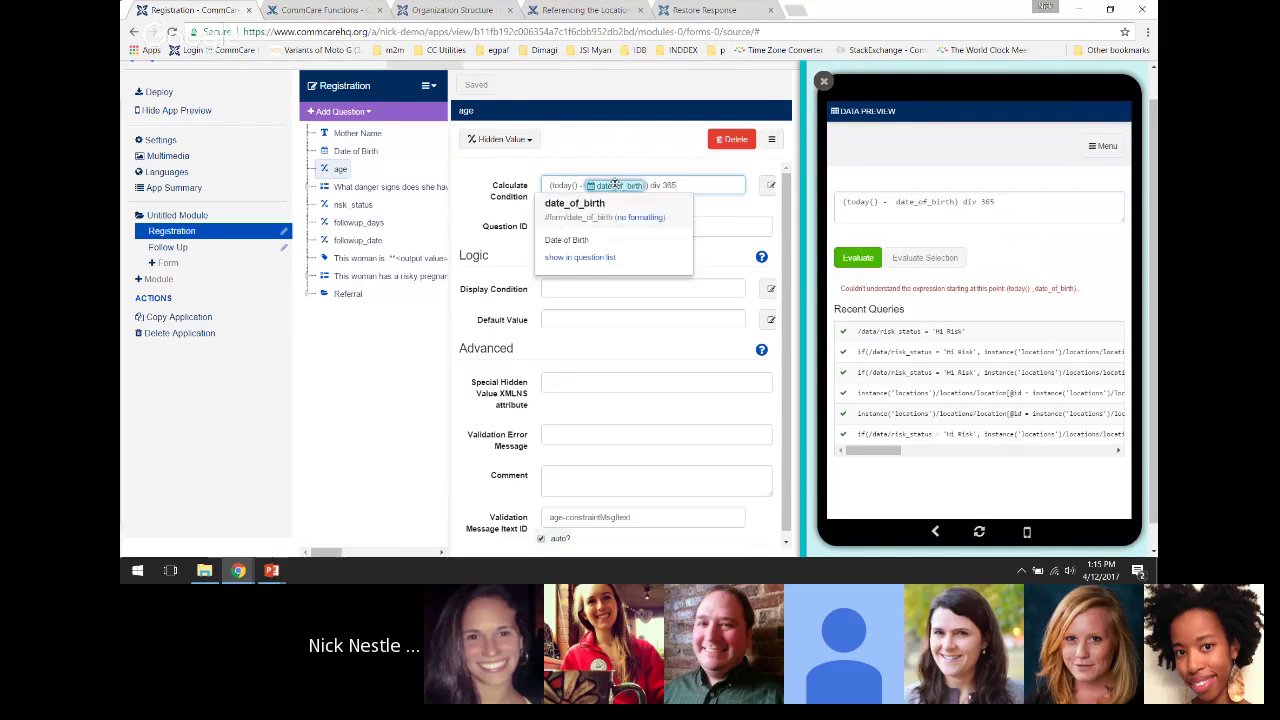
click(922, 202)
double_click(922, 202)
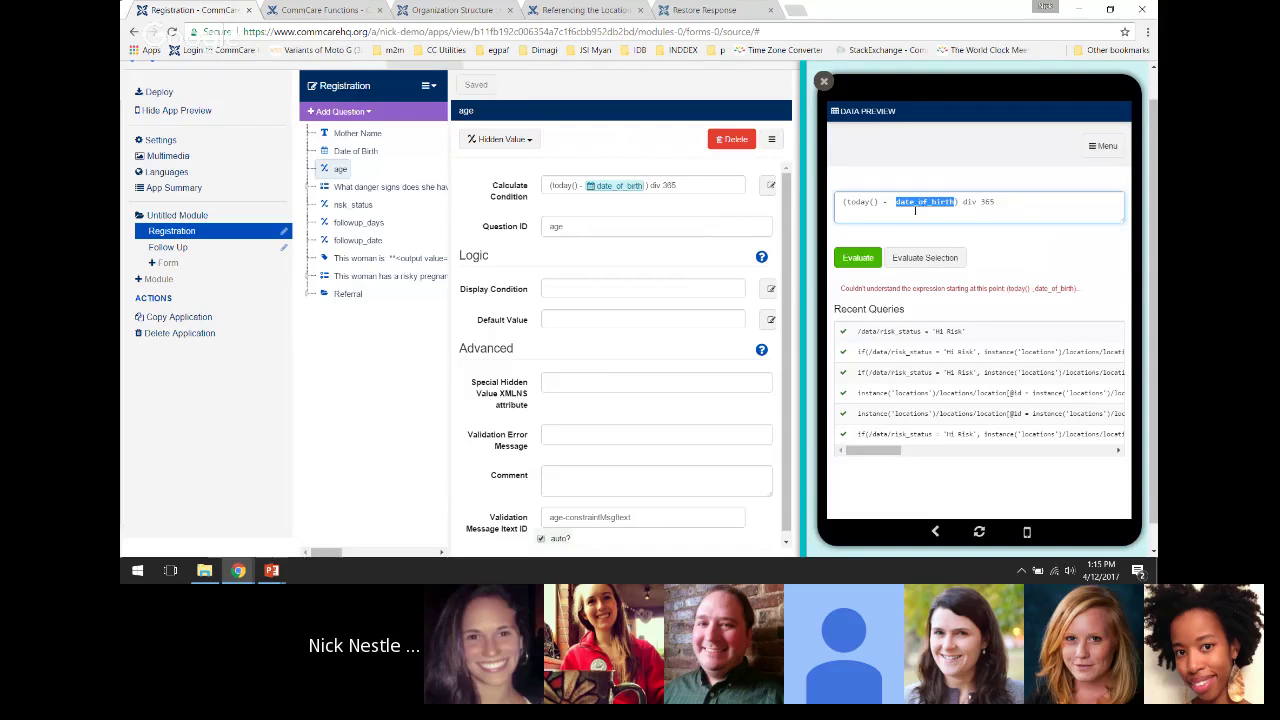
click(950, 202)
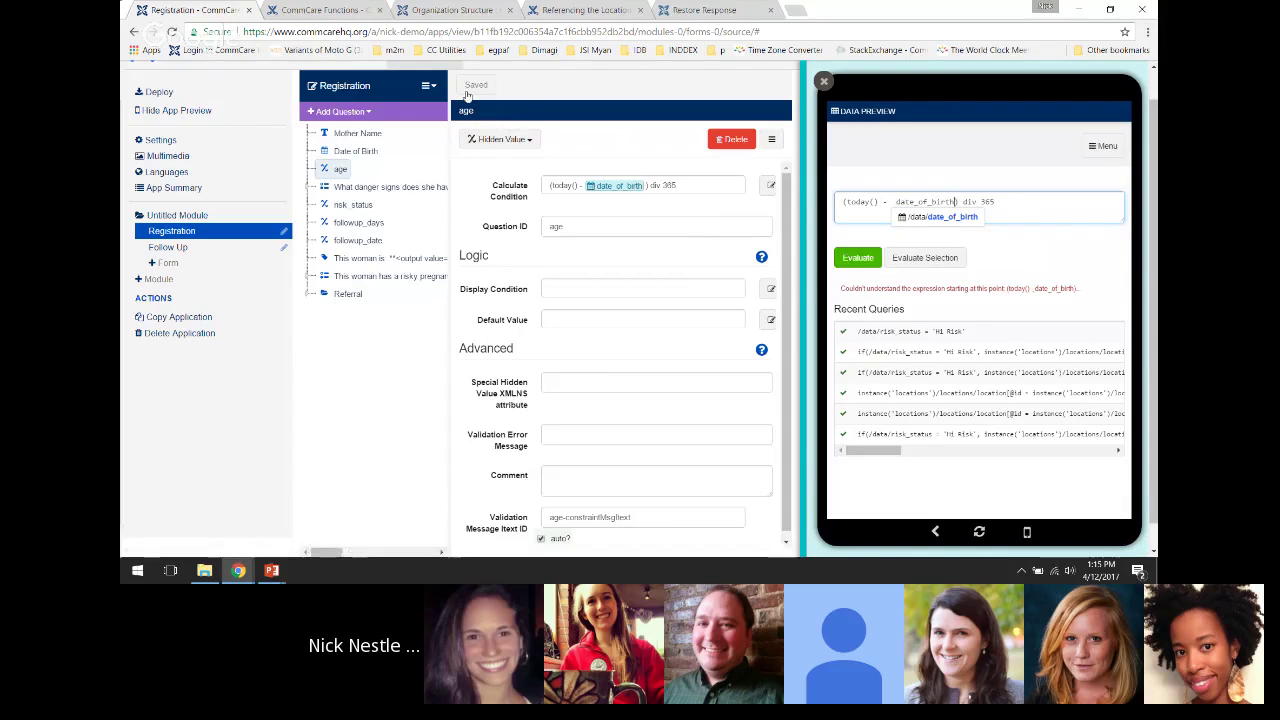
click(429, 87)
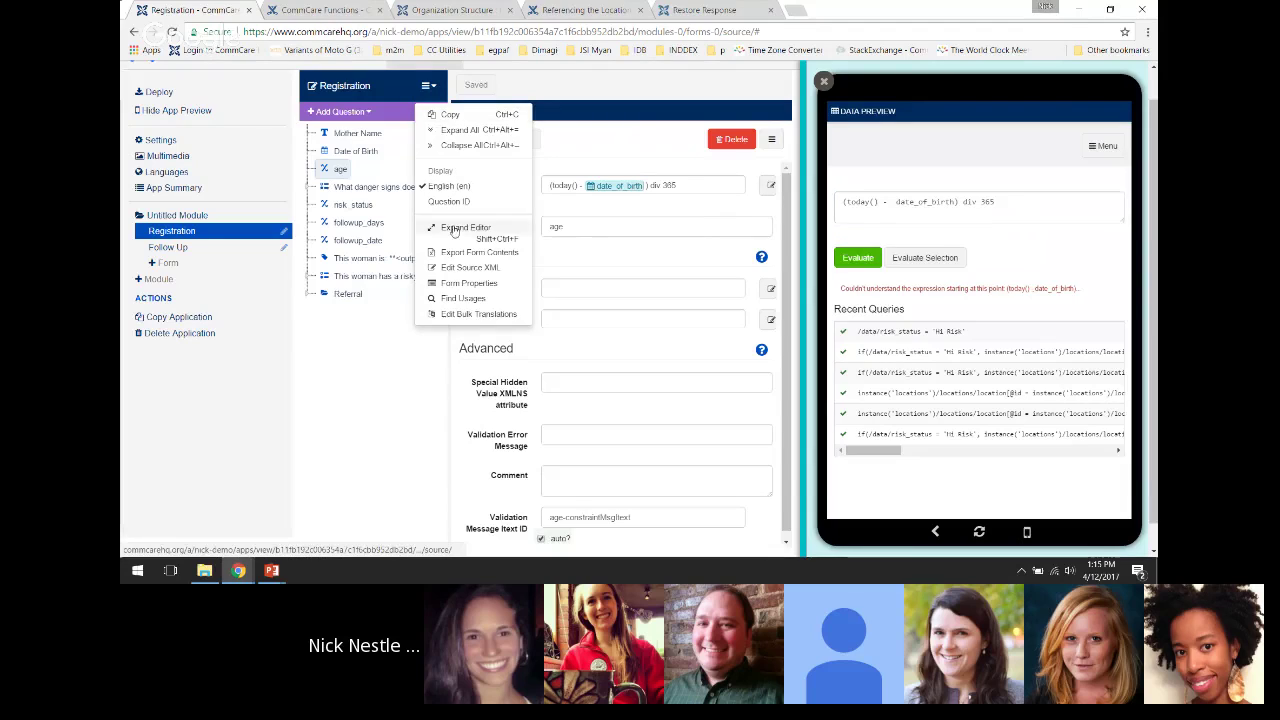
Turn off easy references in the form properties
click(448, 285)
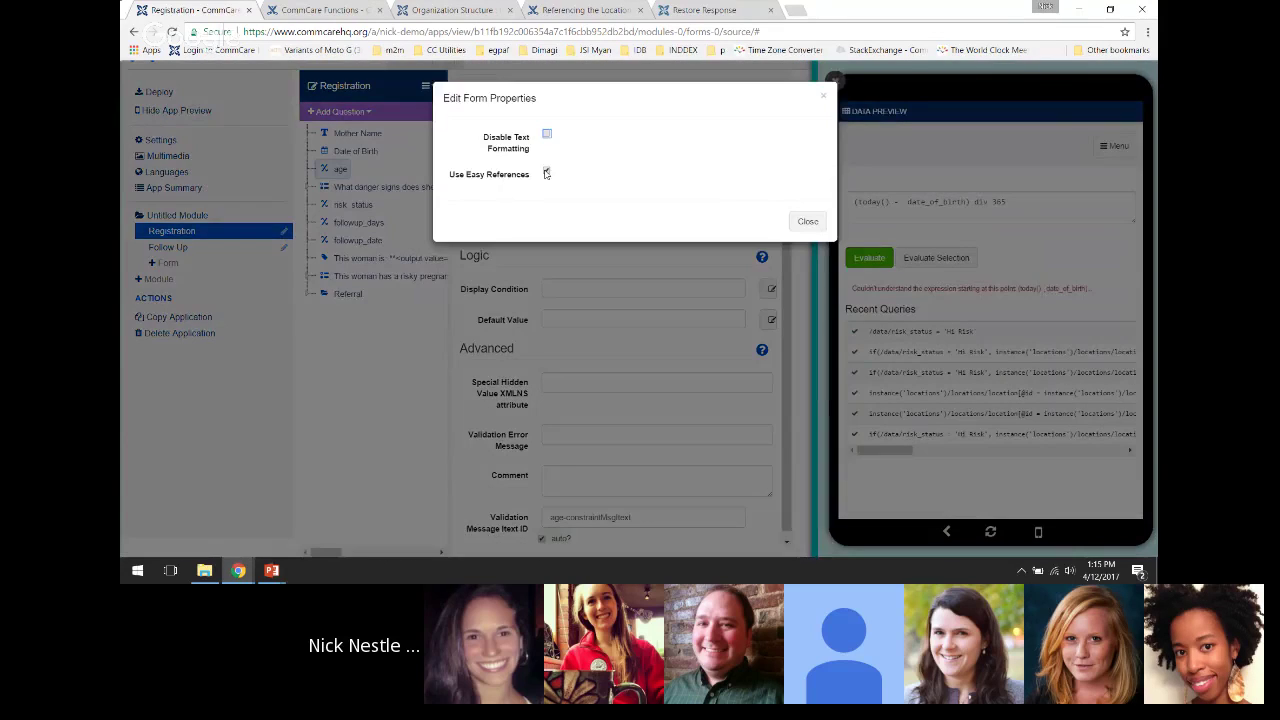
click(546, 173)
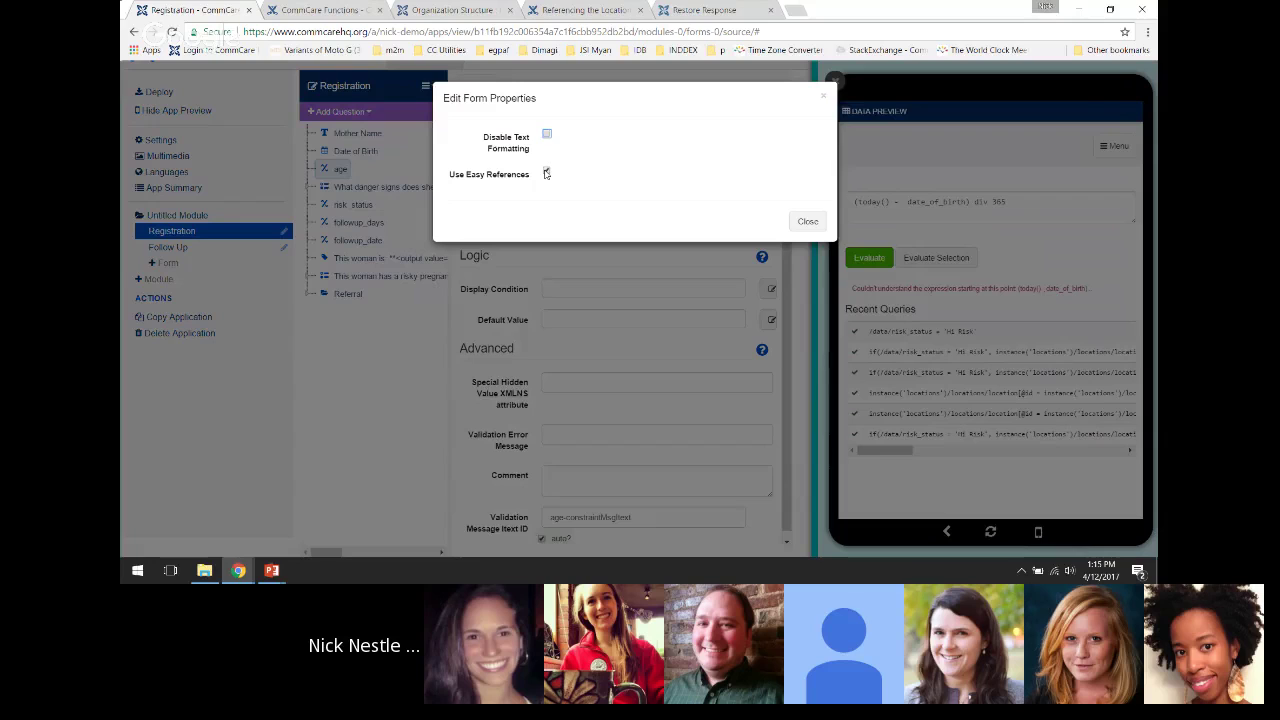
click(806, 221)
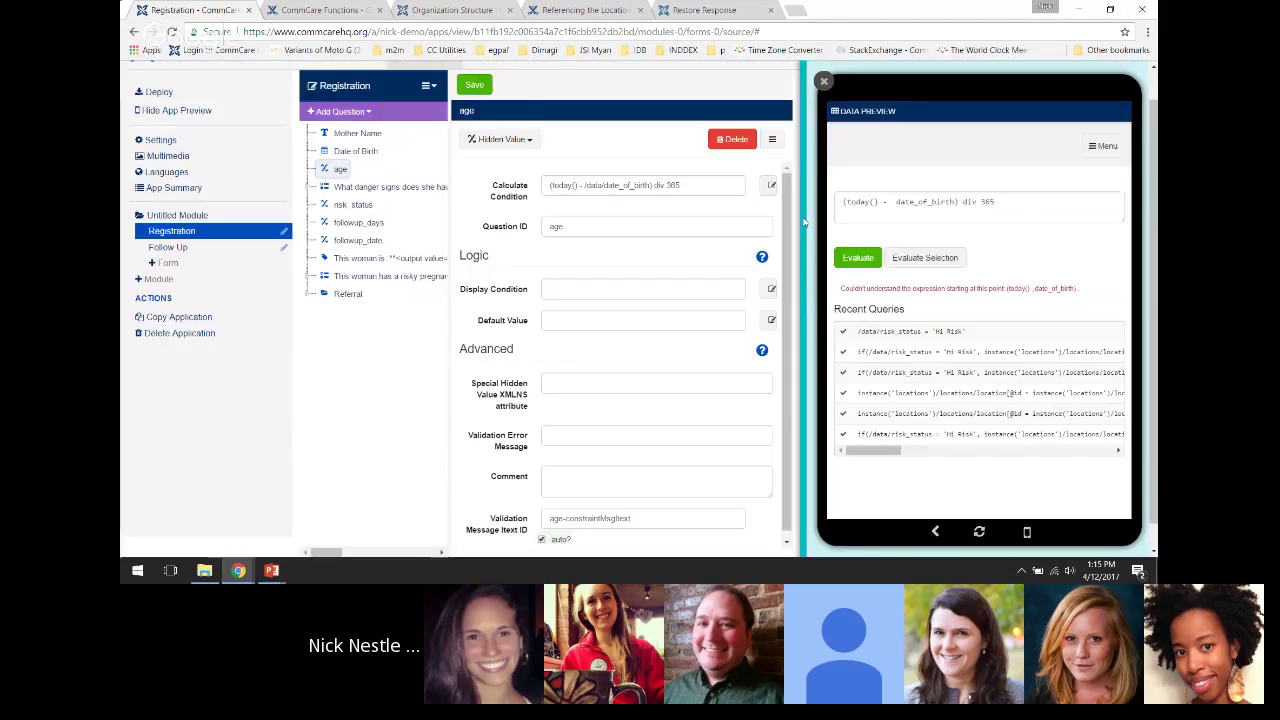
Copy the age calculation with its /data/date_of_birth path into the evaluator and evaluate it
click(591, 185)
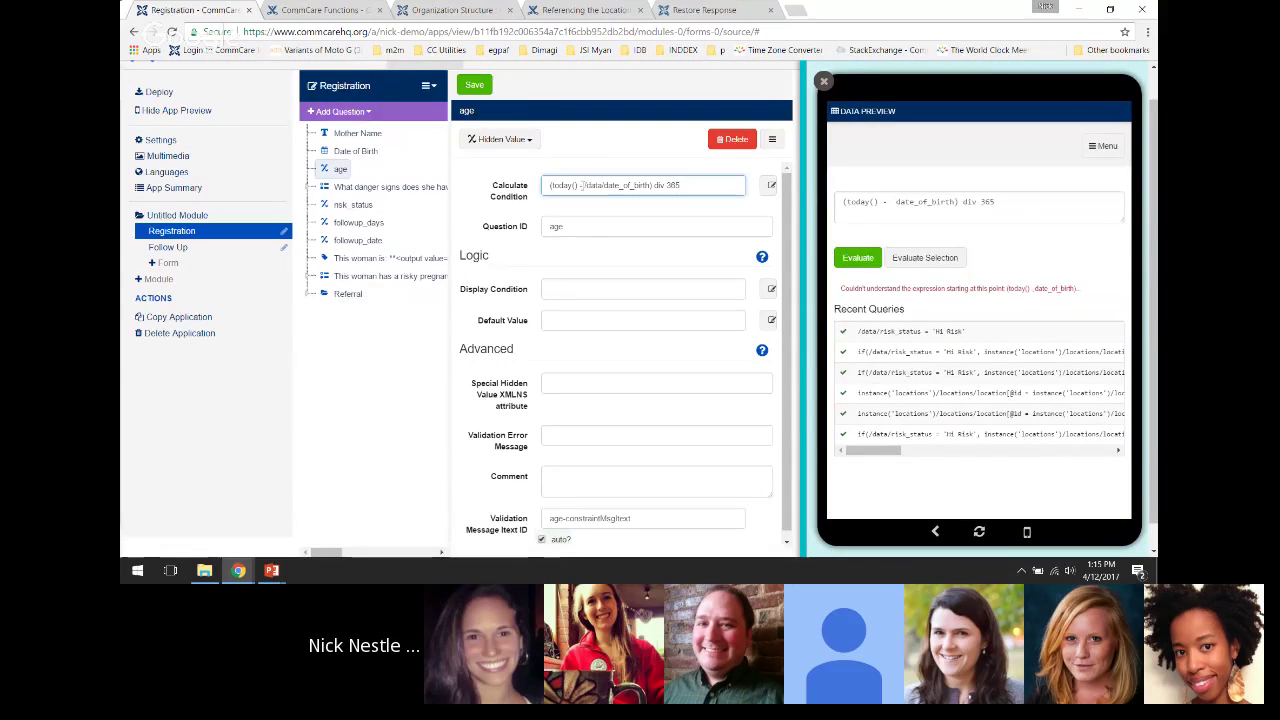
drag(581, 185, 643, 185)
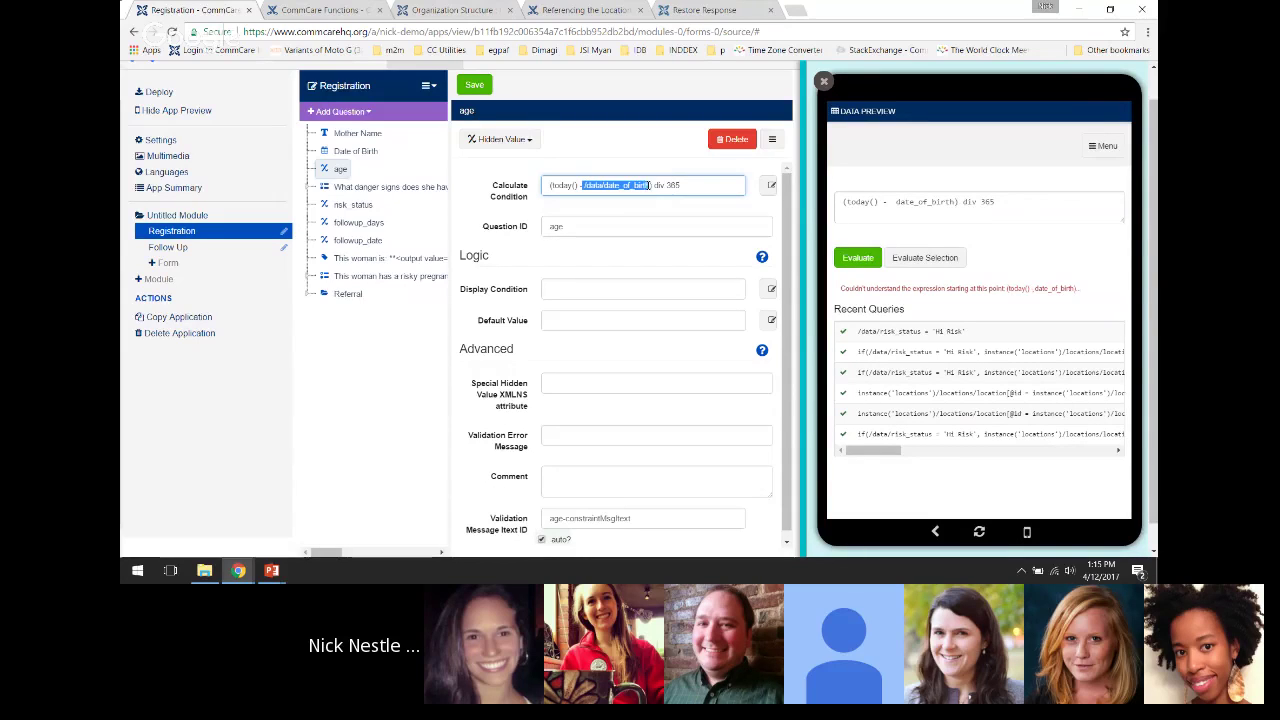
click(713, 185)
key(ctrl+a)
key(ctrl+c)
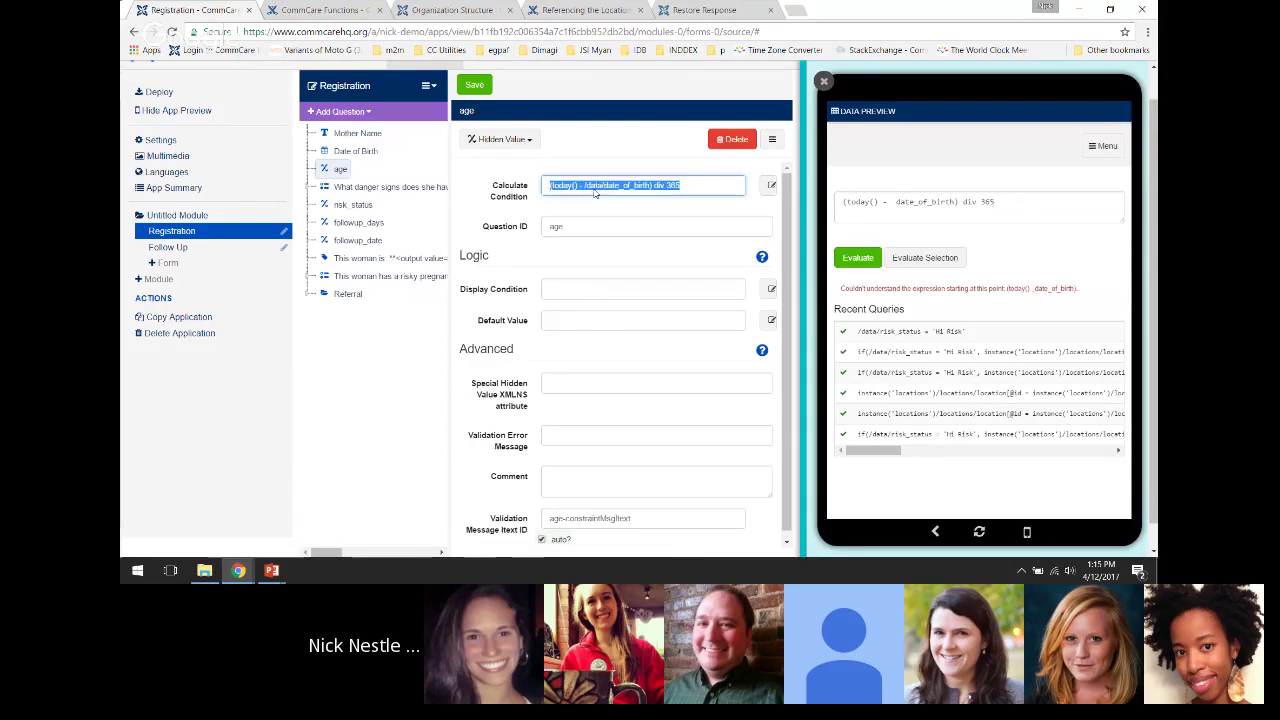
click(1020, 210)
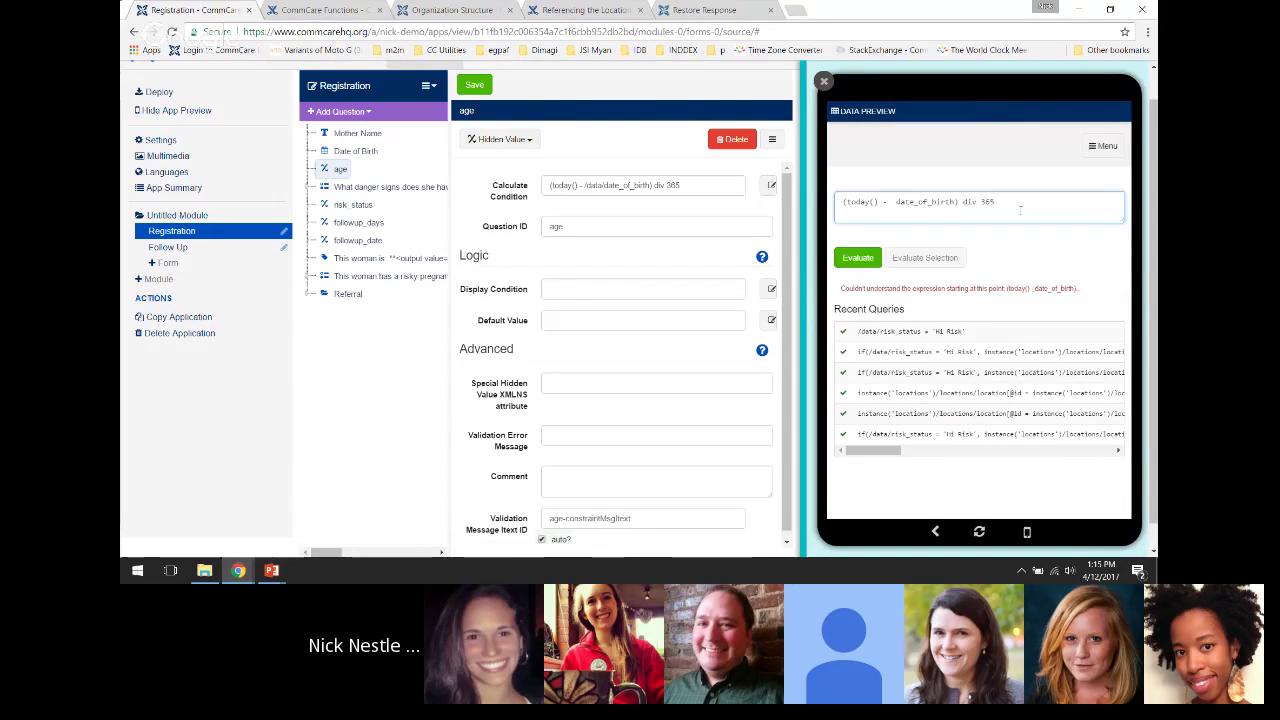
key(ctrl+a)
key(ctrl+v)
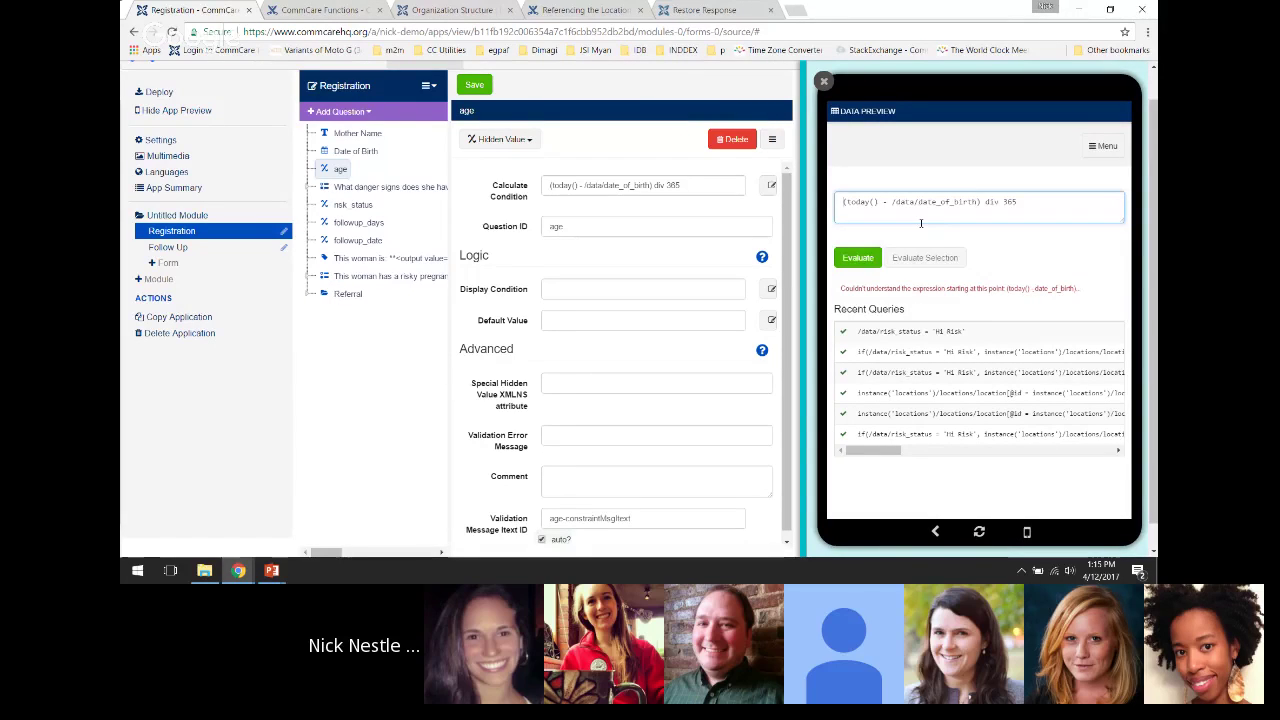
key(Delete)
key(Return)
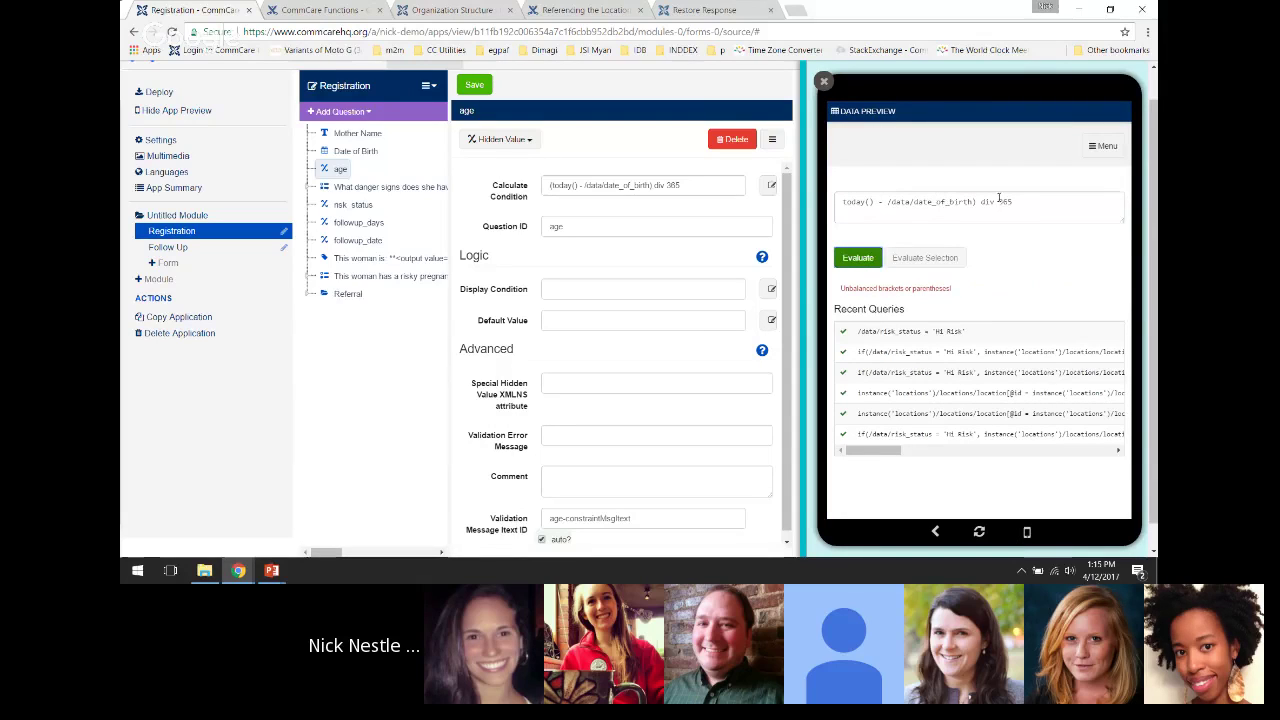
Restore the opening bracket and evaluate, getting an age of 27.024657534246575
click(875, 201)
key(Home)
text(()
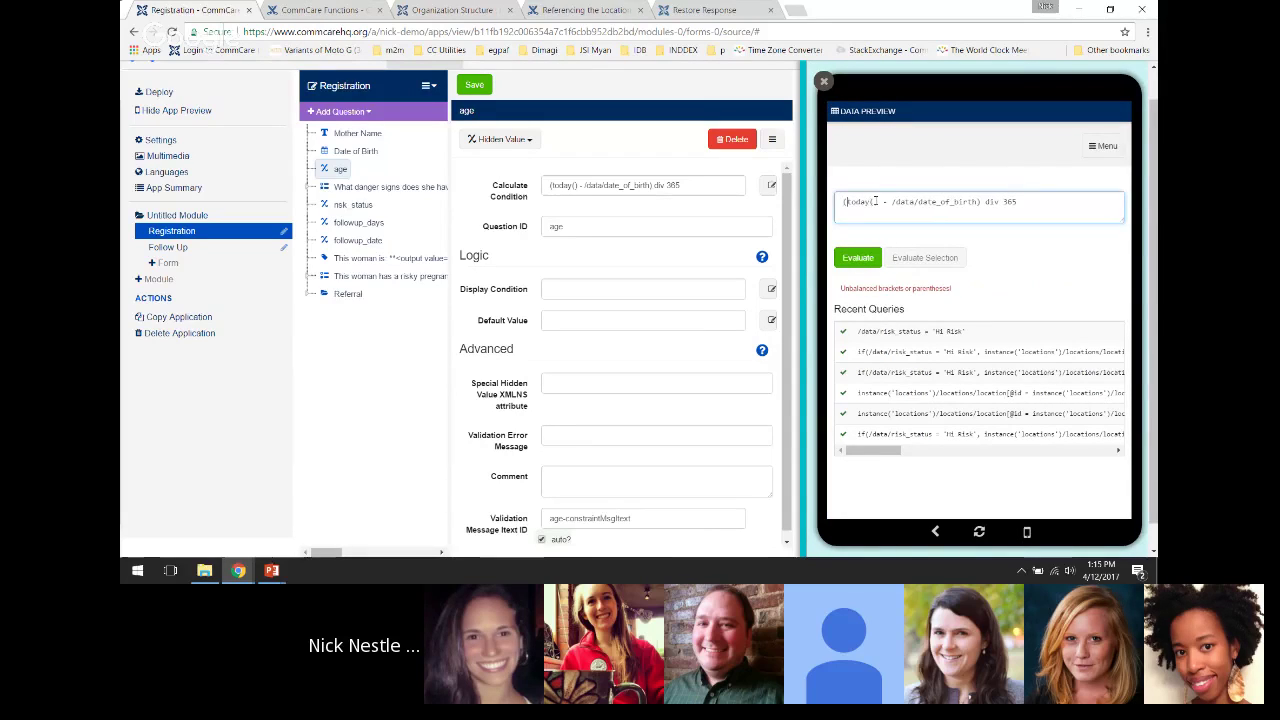
click(855, 258)
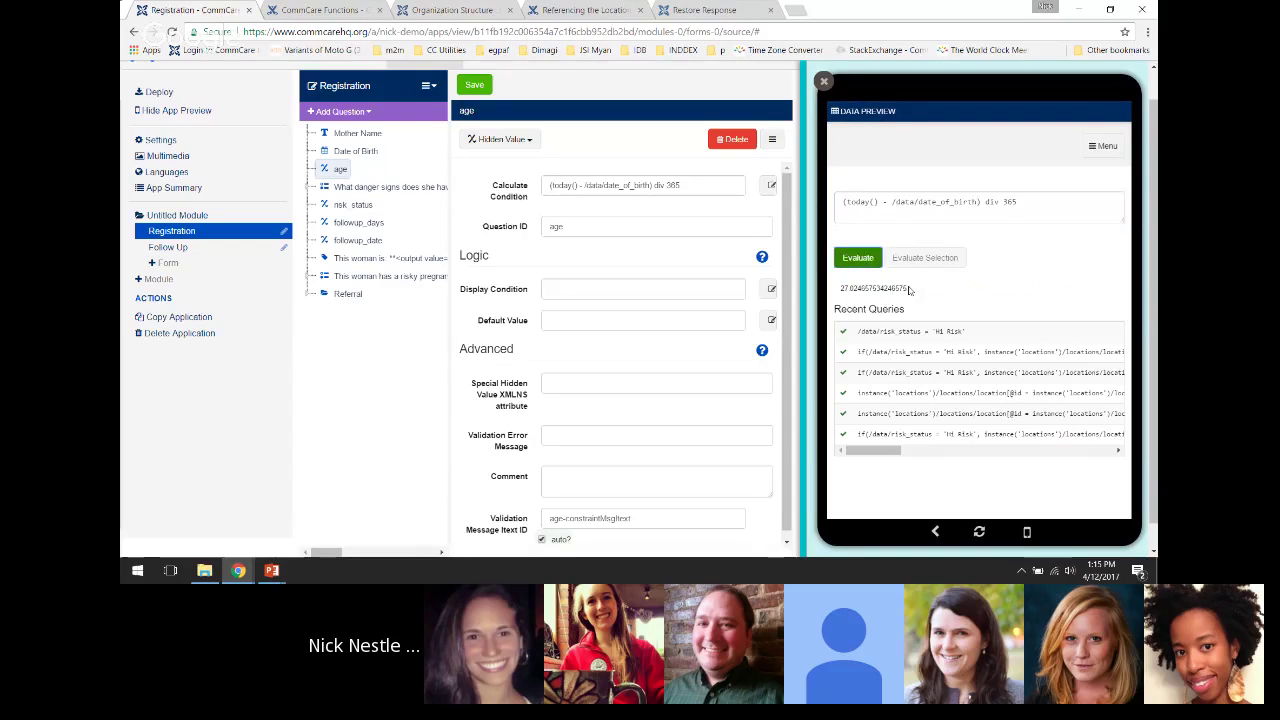
drag(841, 288, 876, 288)
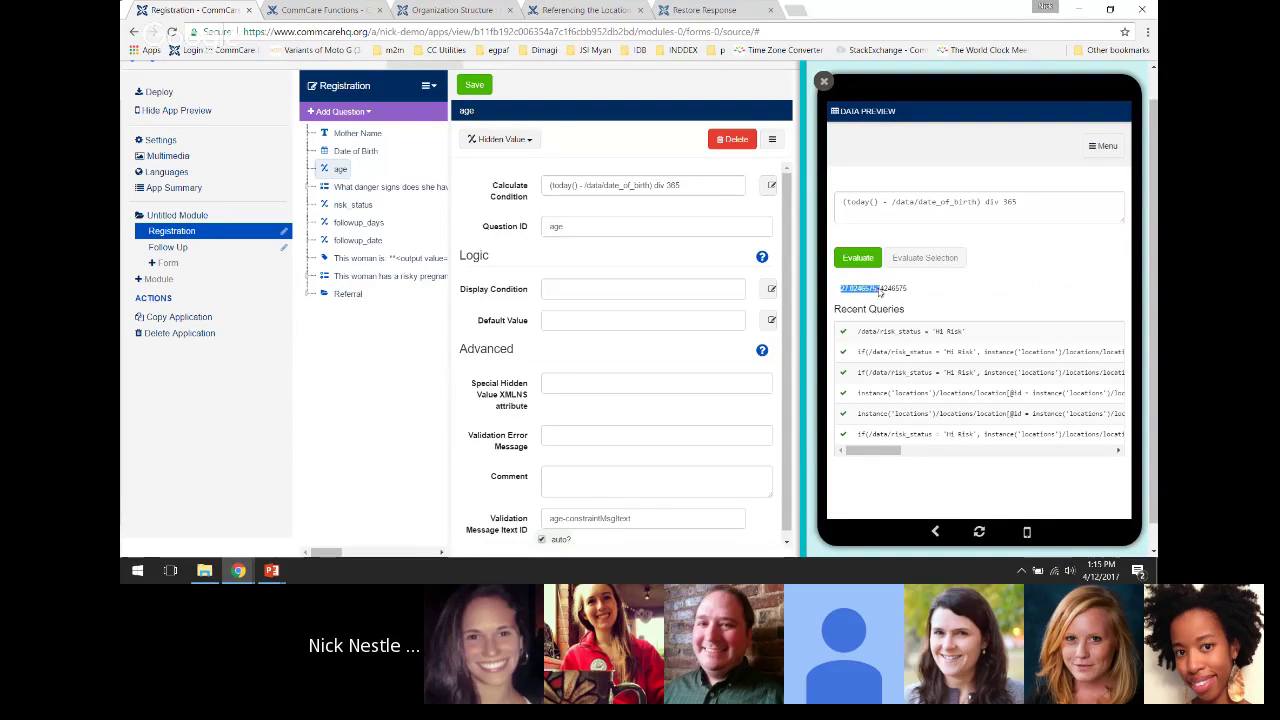
double_click(878, 289)
click(878, 289)
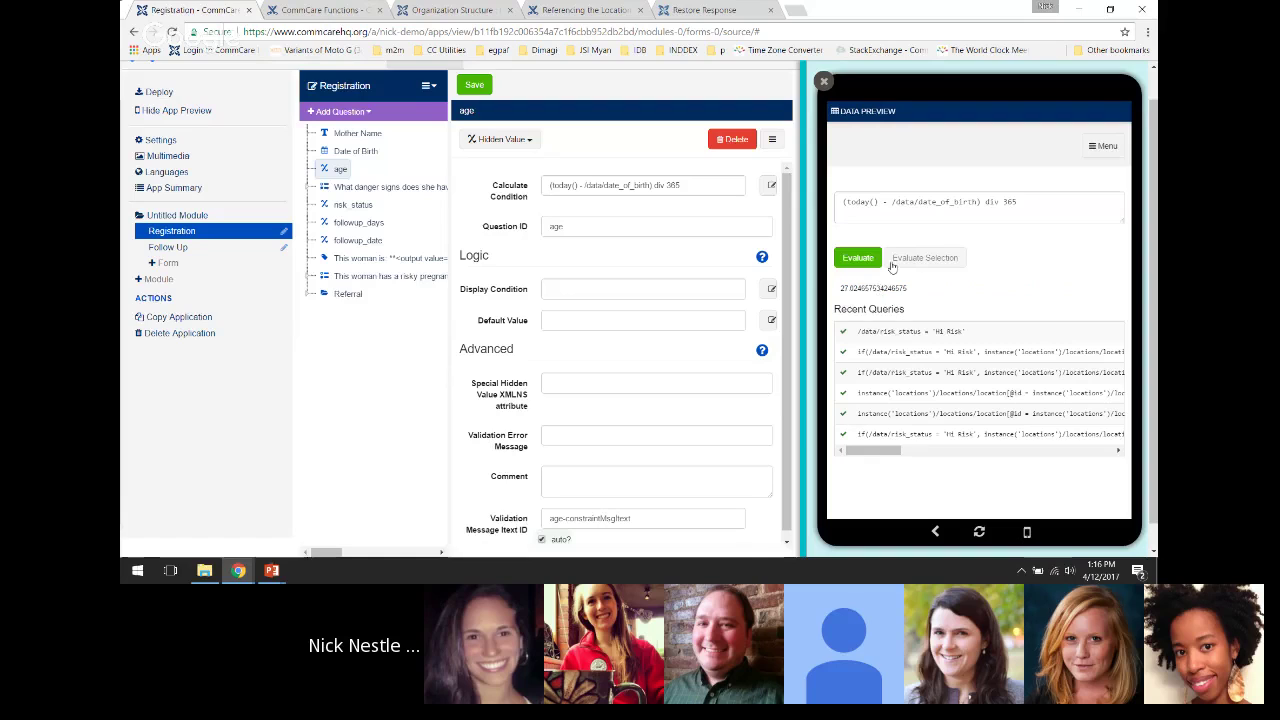
In the form preview, set the Date of Birth to 04/07/1980
click(838, 115)
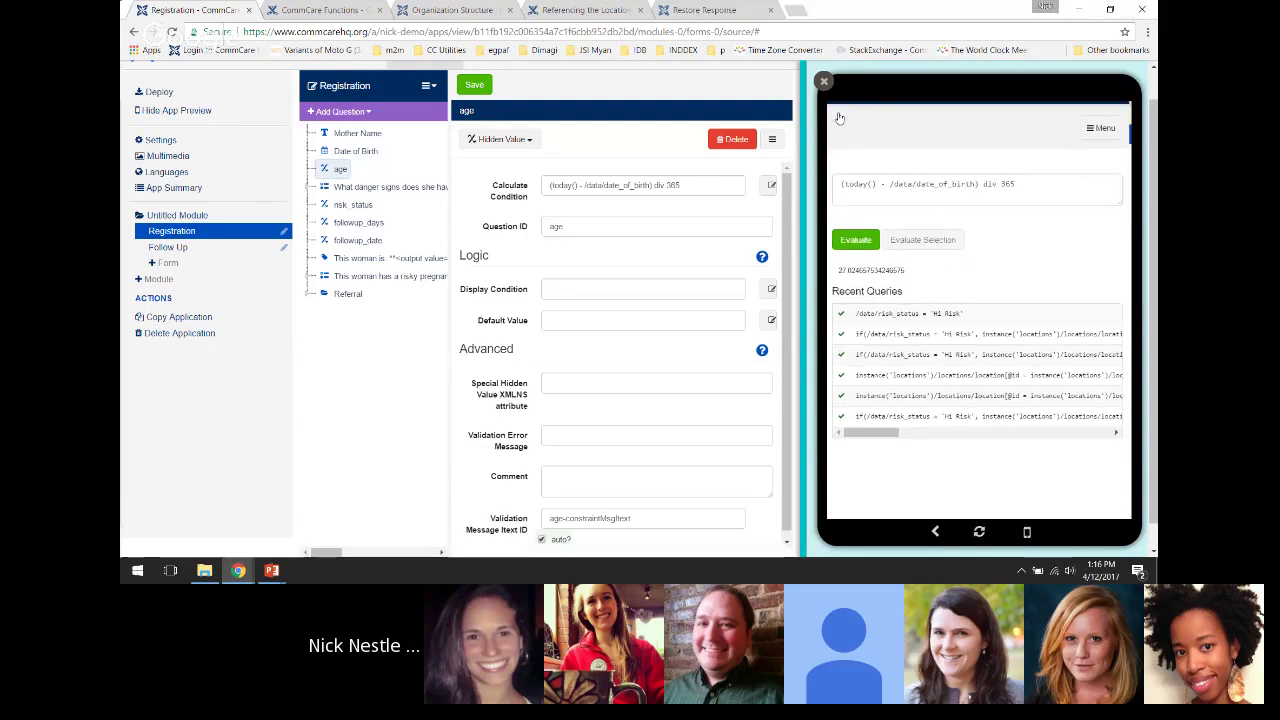
click(901, 197)
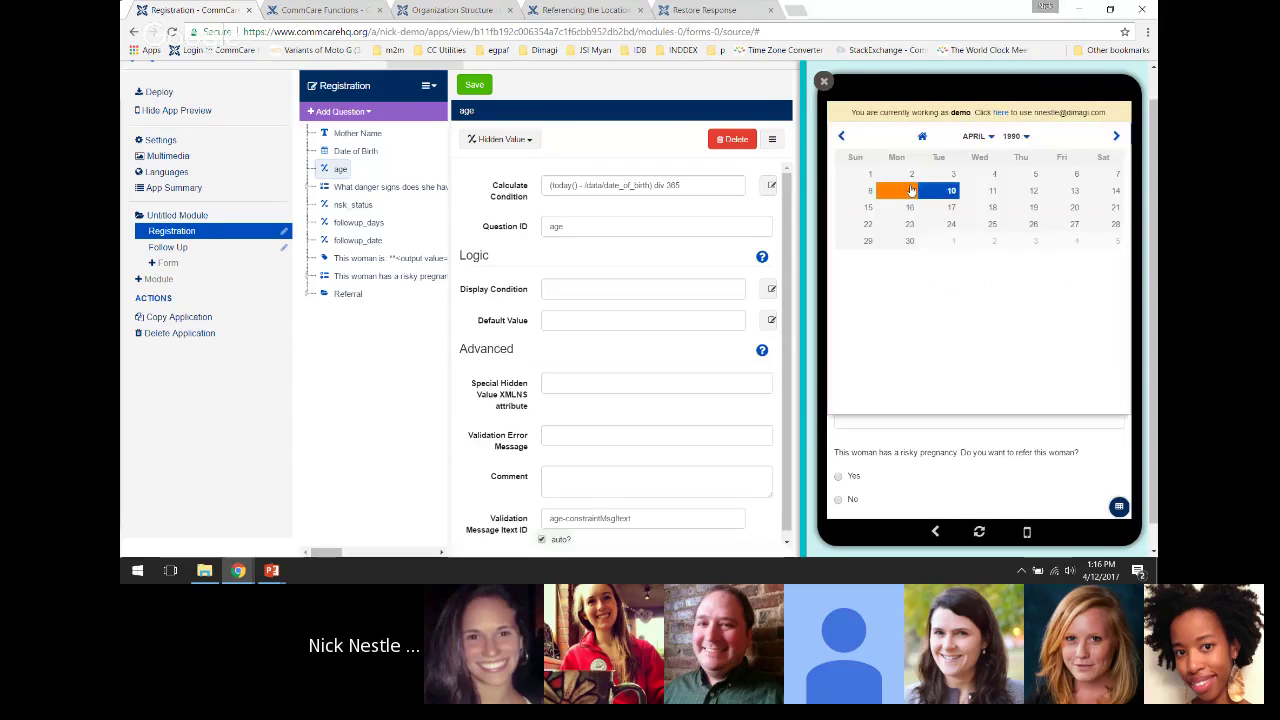
click(1021, 137)
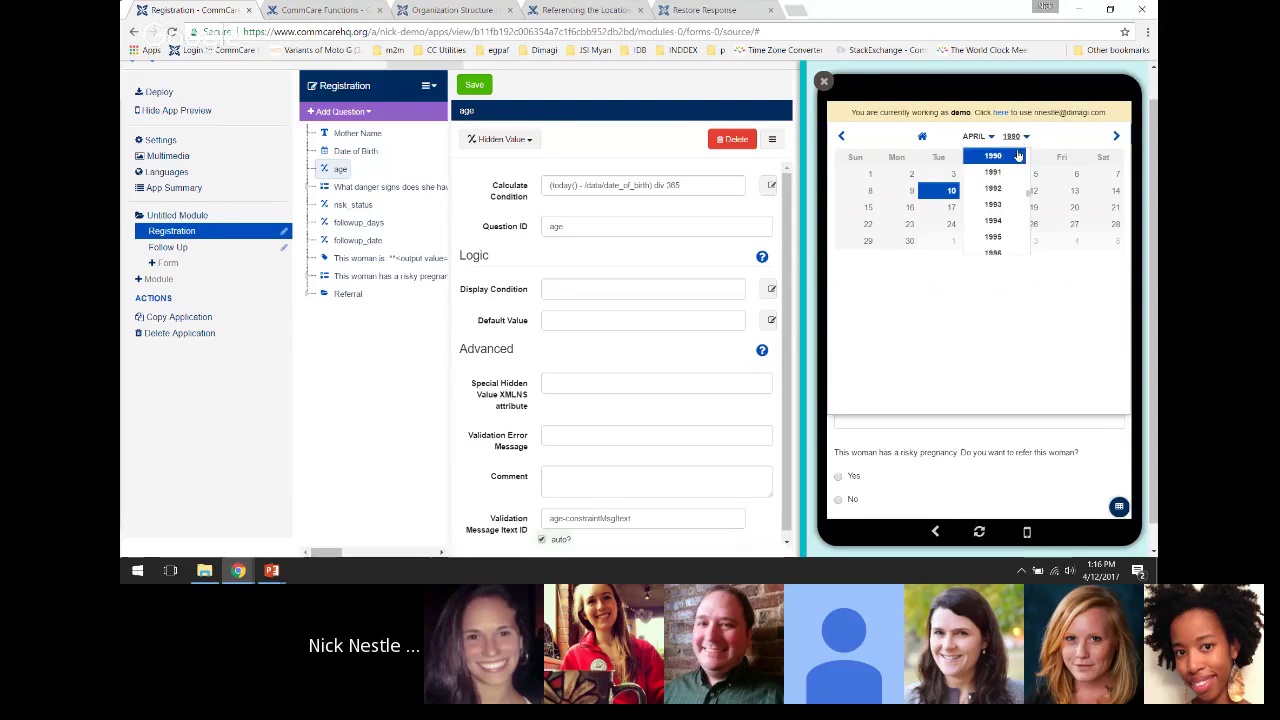
scroll(1005, 185, up, 3)
scroll(1000, 186, up, 2)
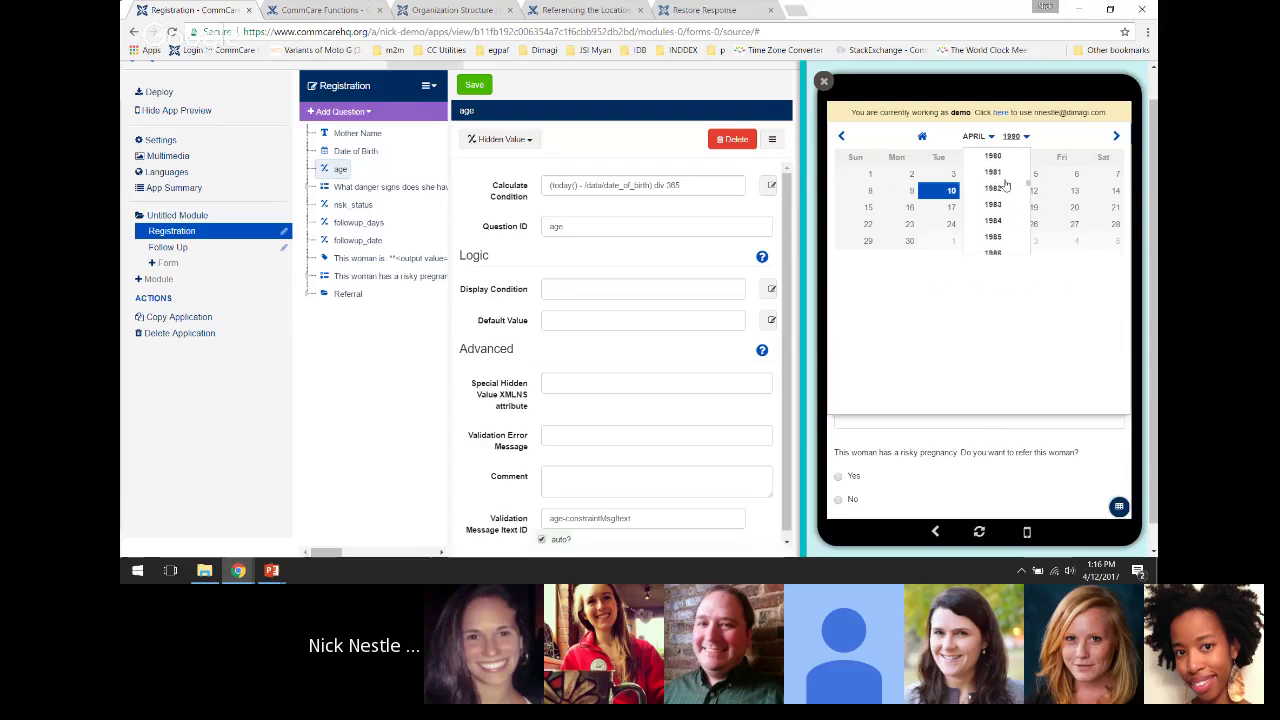
click(993, 165)
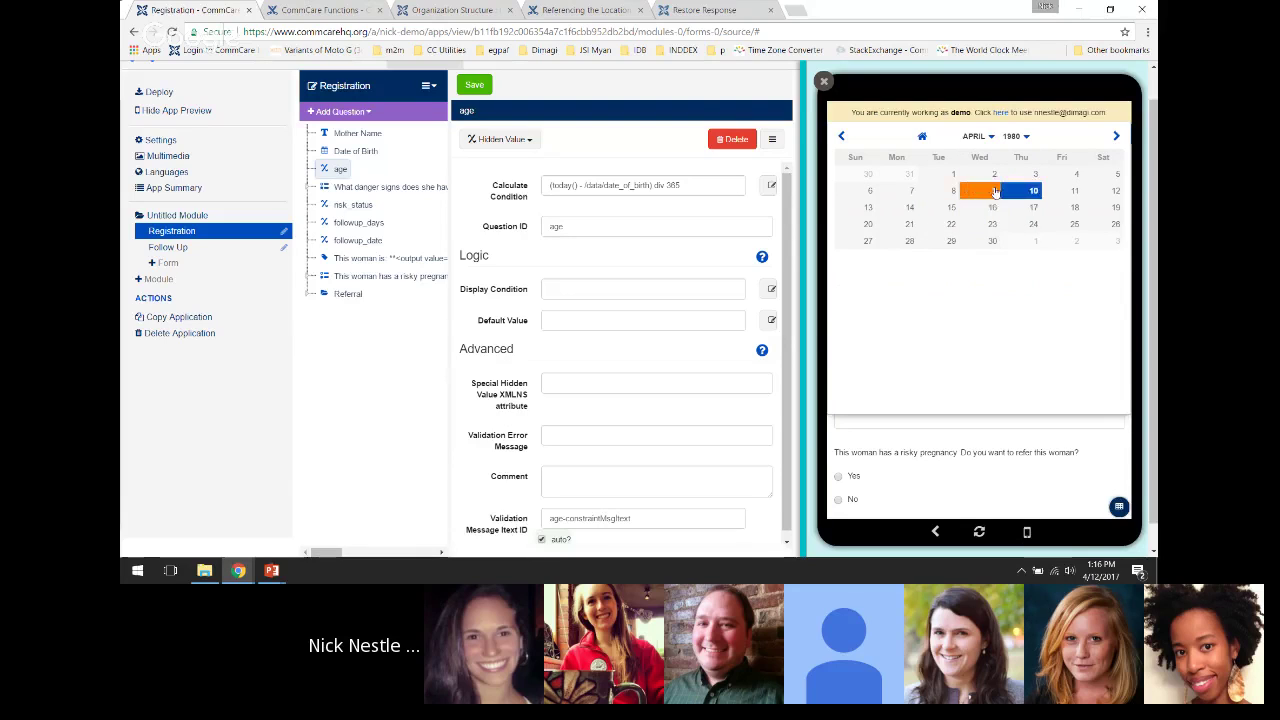
click(910, 190)
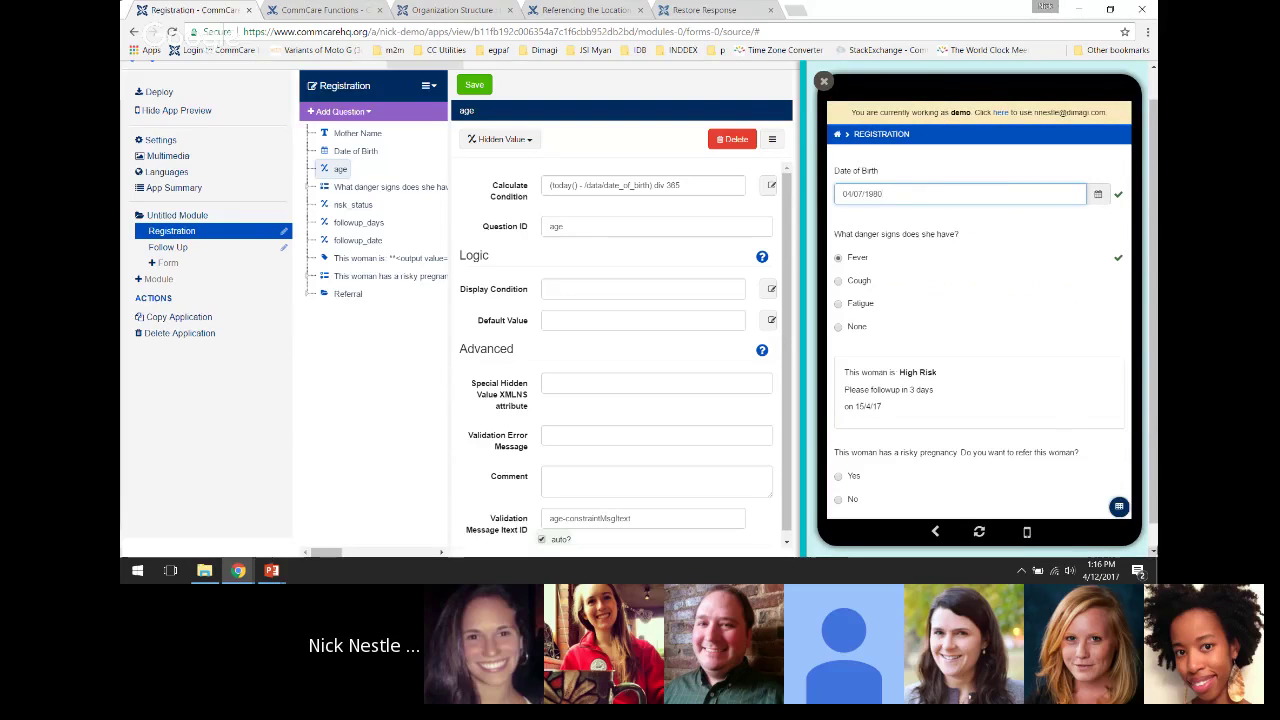
Re-evaluate the age expression in the data evaluator, now giving about 37
click(1119, 508)
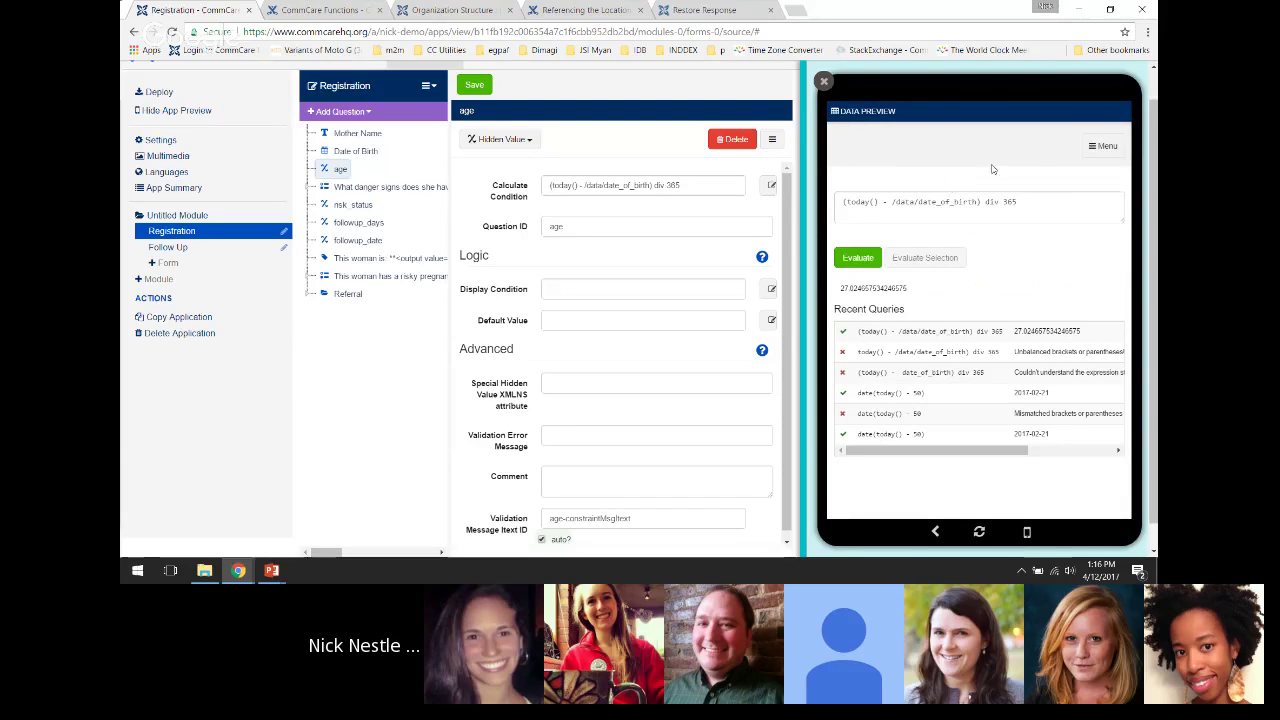
click(1072, 196)
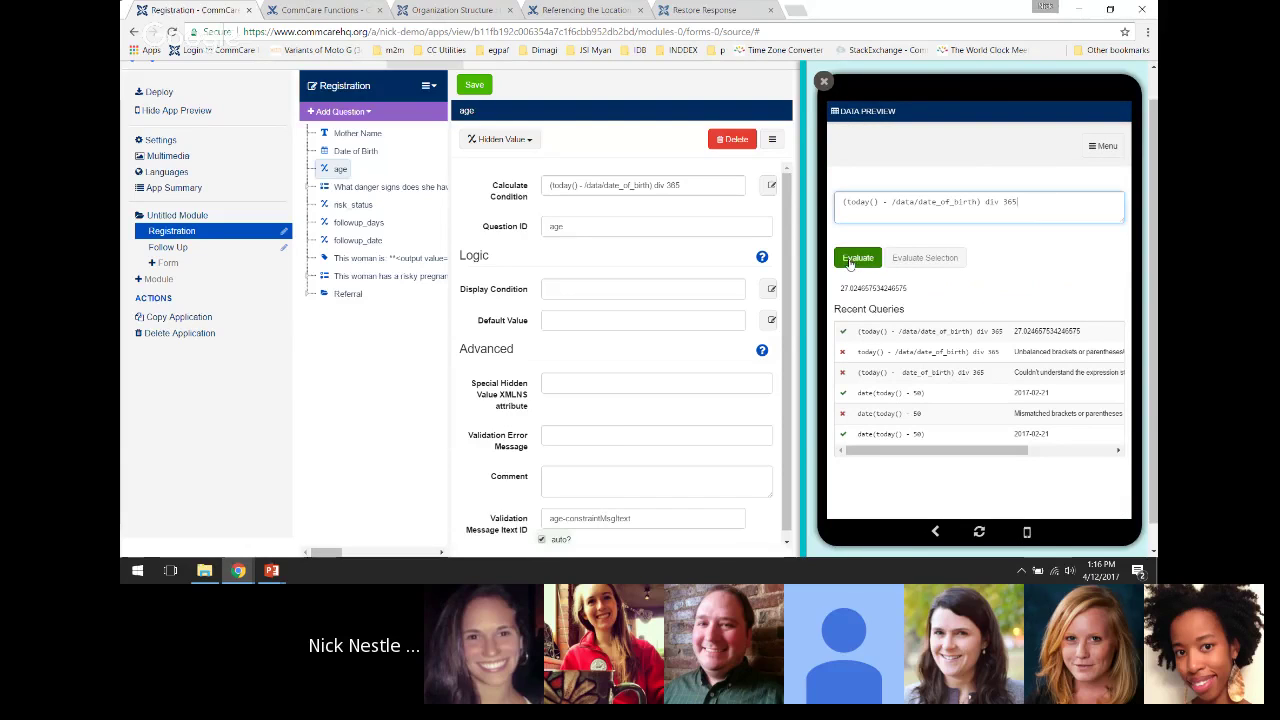
click(849, 260)
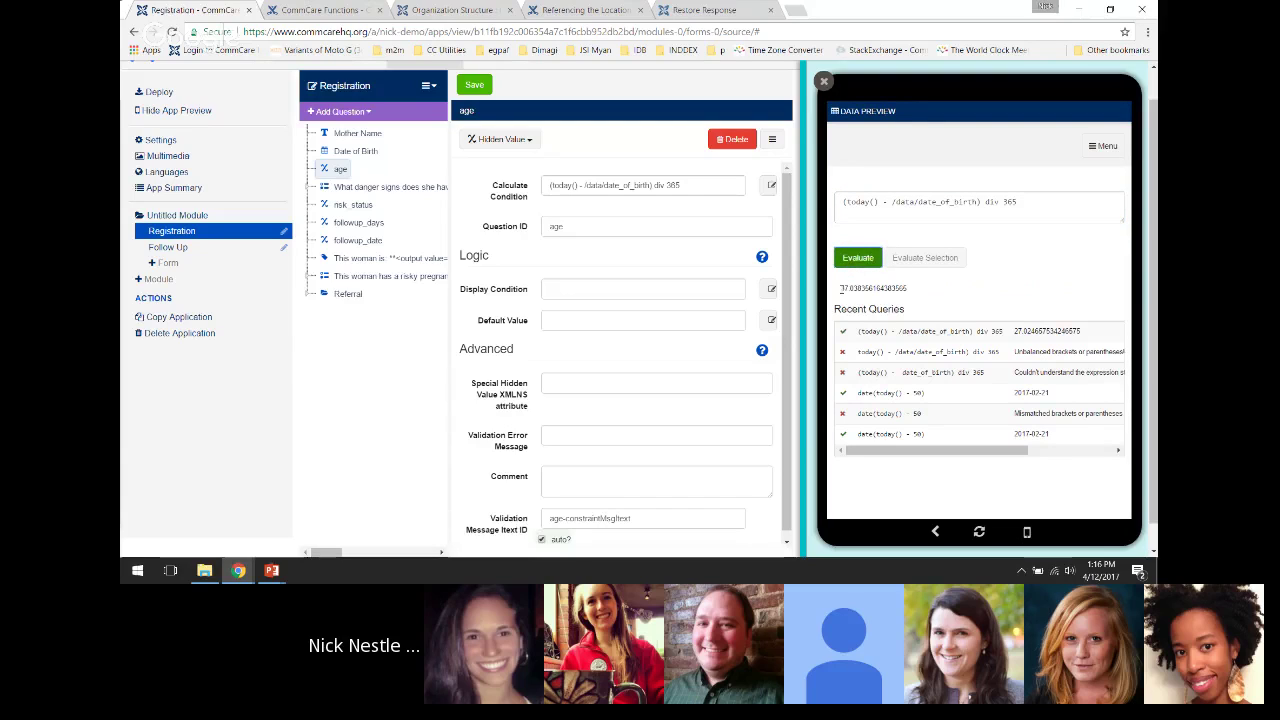
drag(842, 289, 916, 290)
click(916, 290)
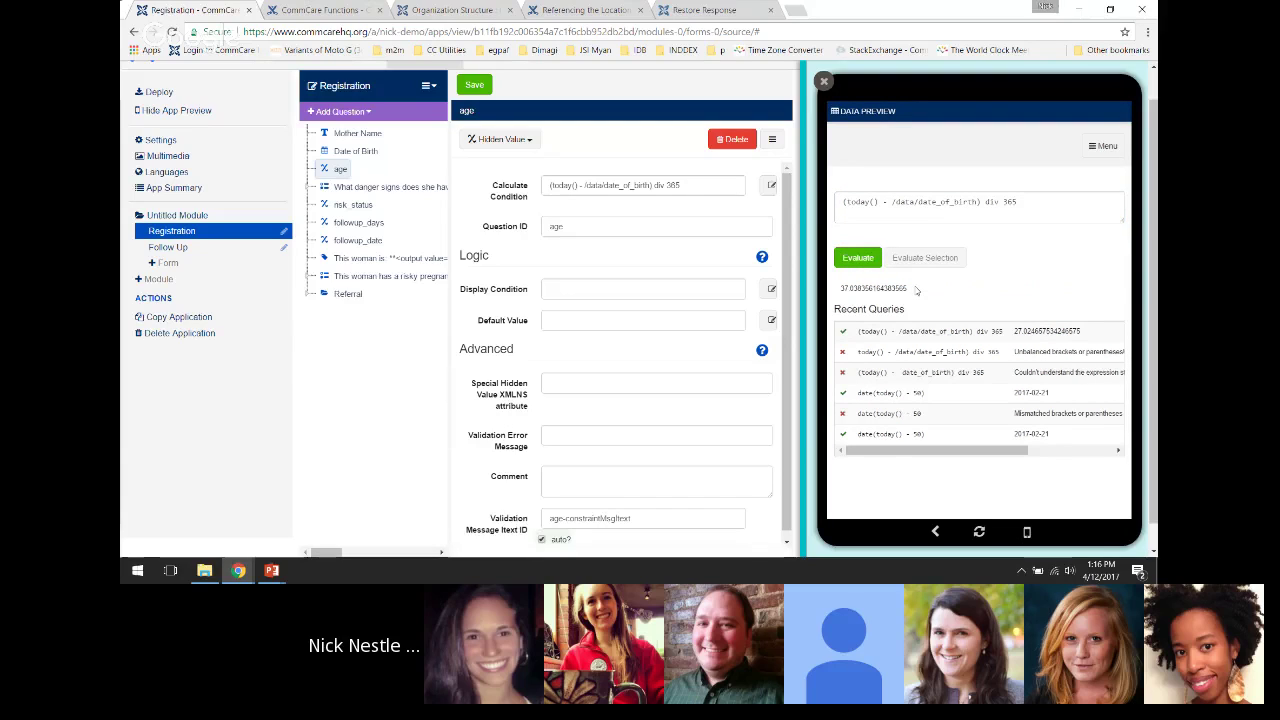
Copy the (today() - /data/date_of_birth) div 365 expression and save the form
click(884, 206)
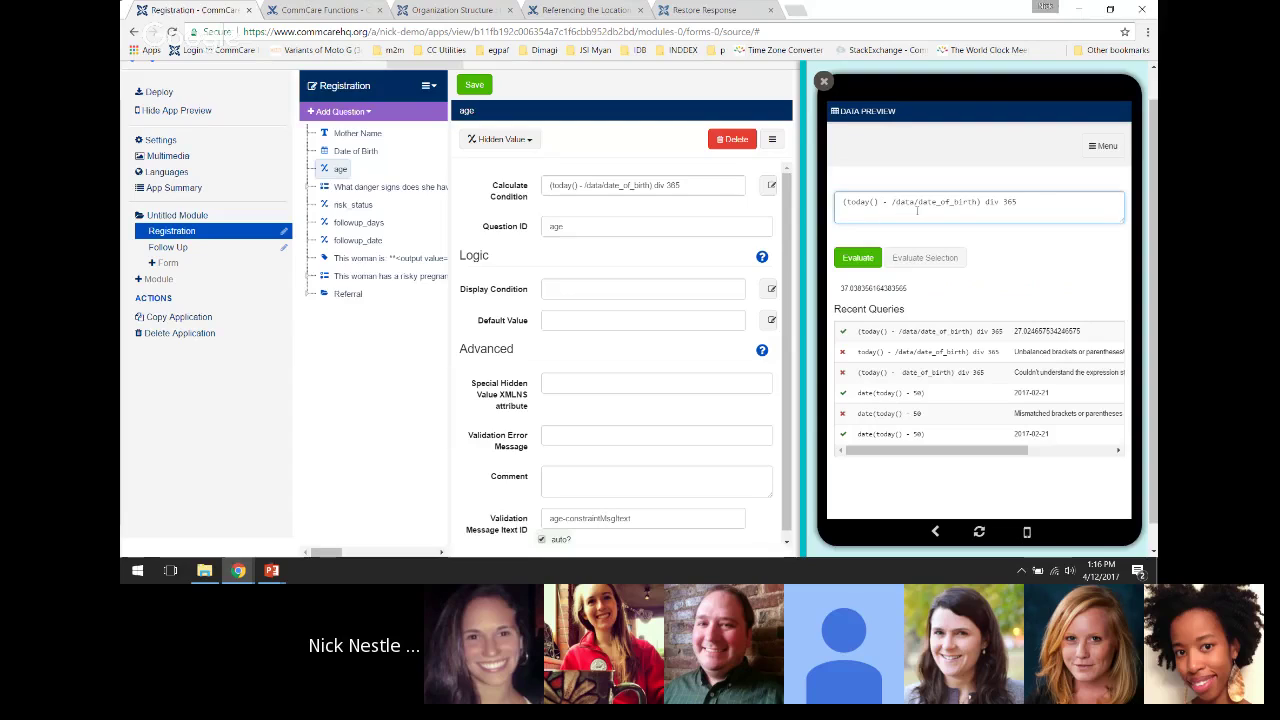
drag(1018, 203, 842, 203)
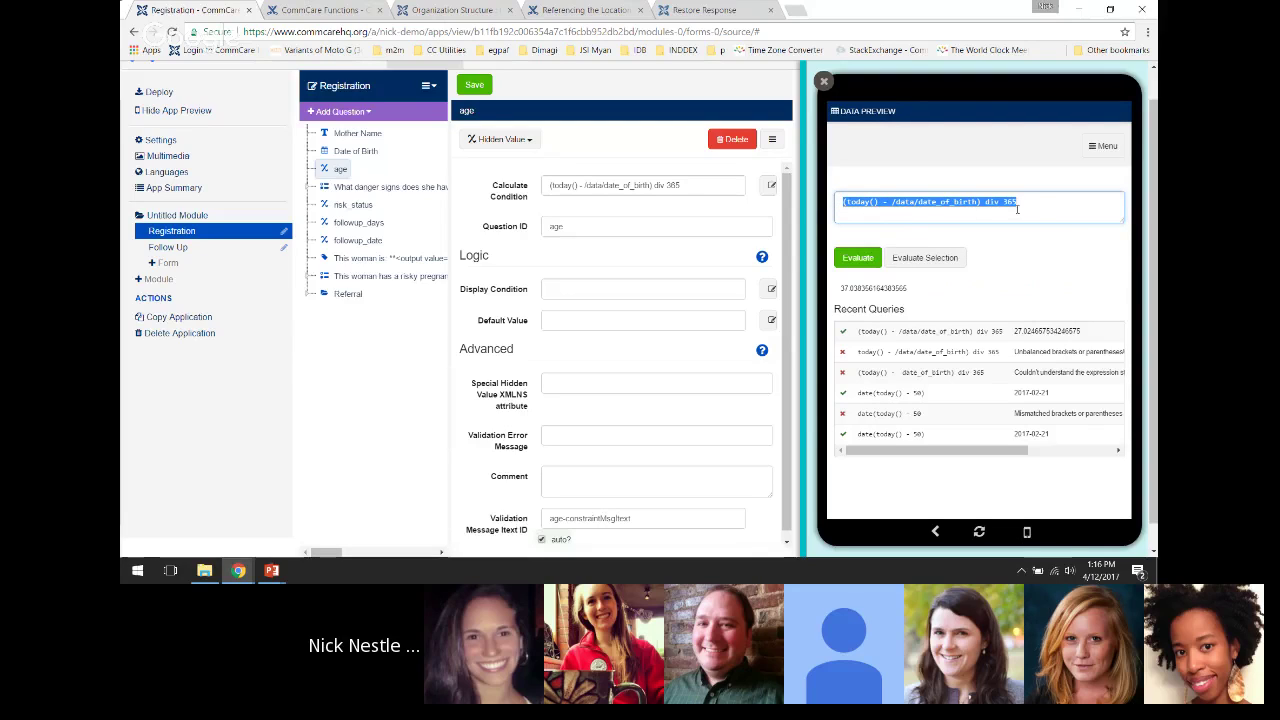
click(1046, 200)
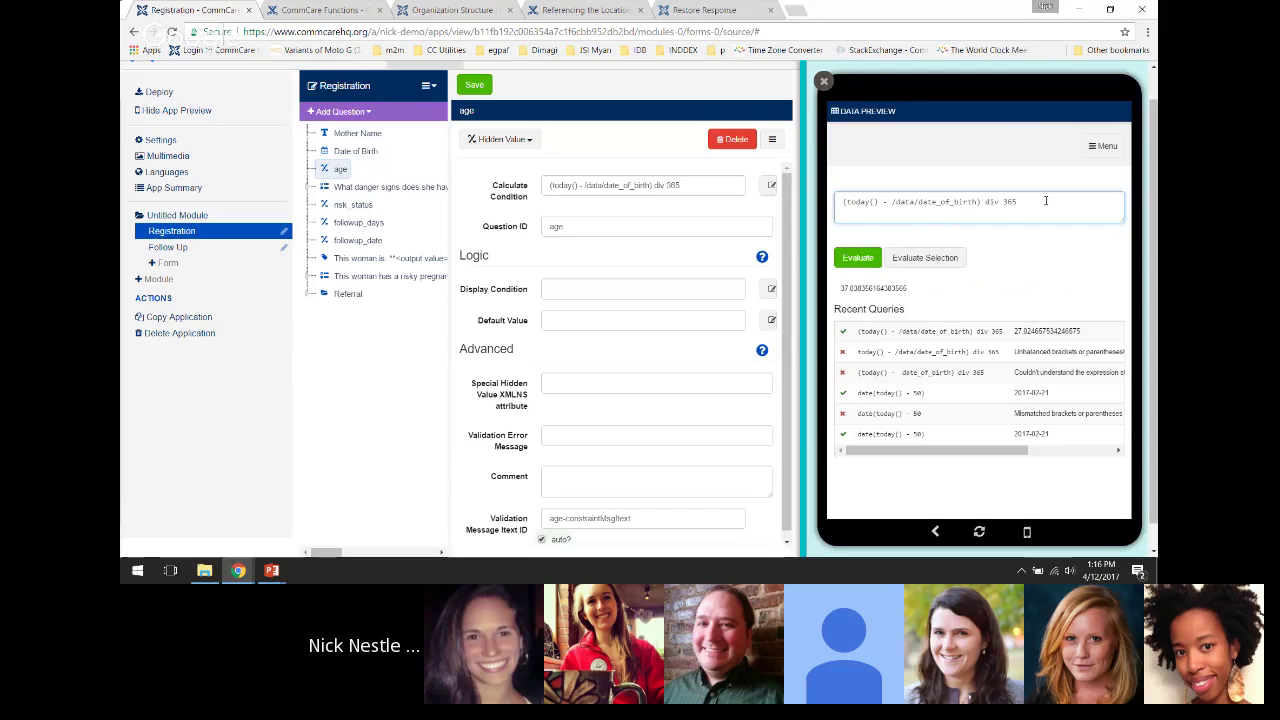
key(ctrl+a)
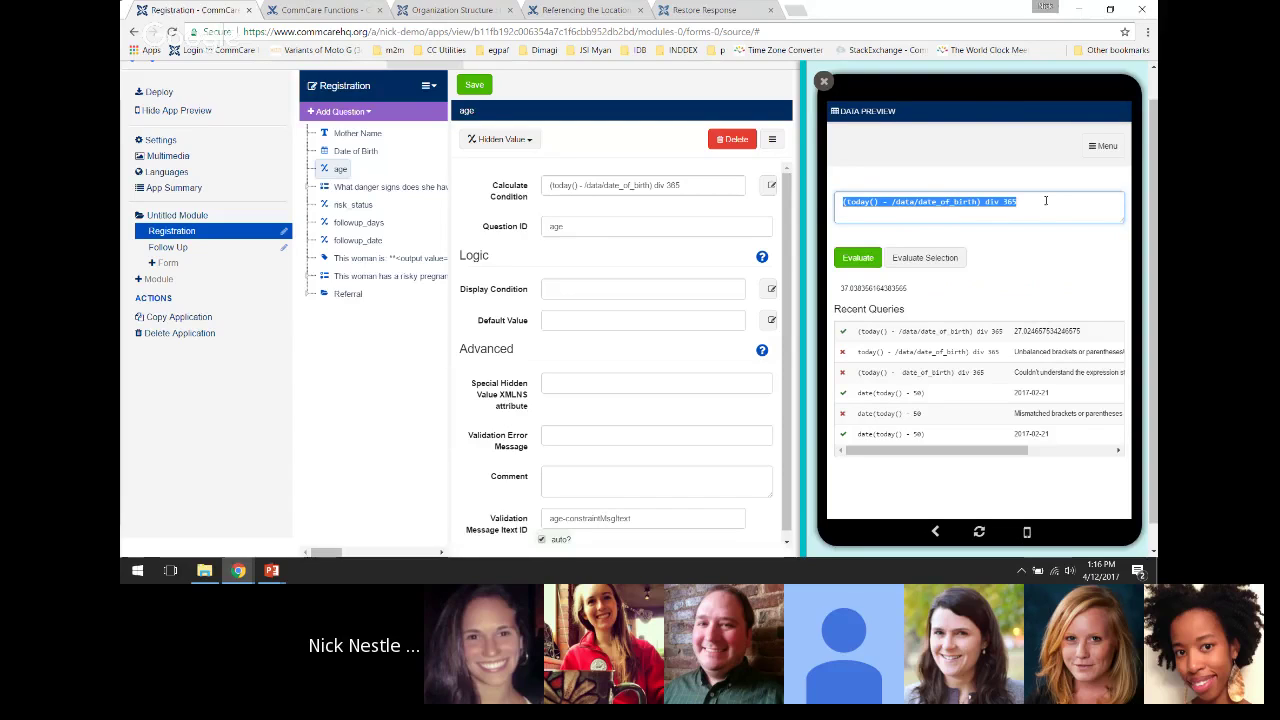
right_click(968, 202)
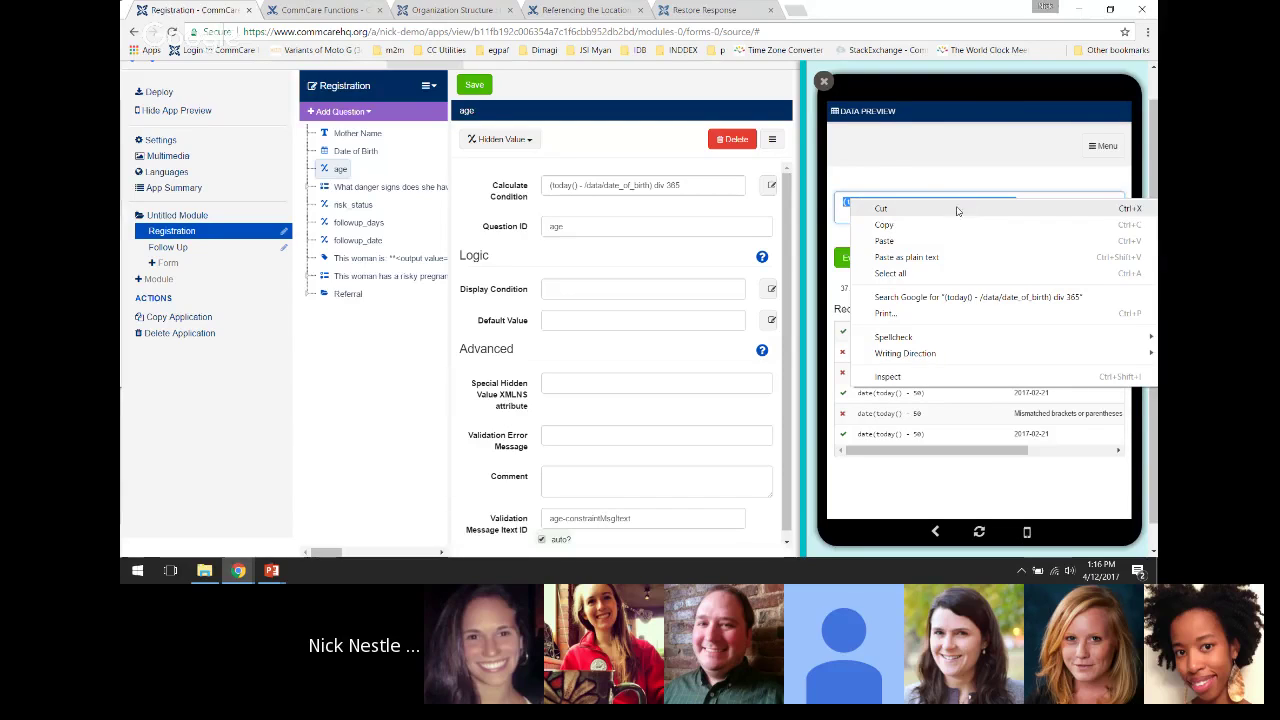
click(950, 222)
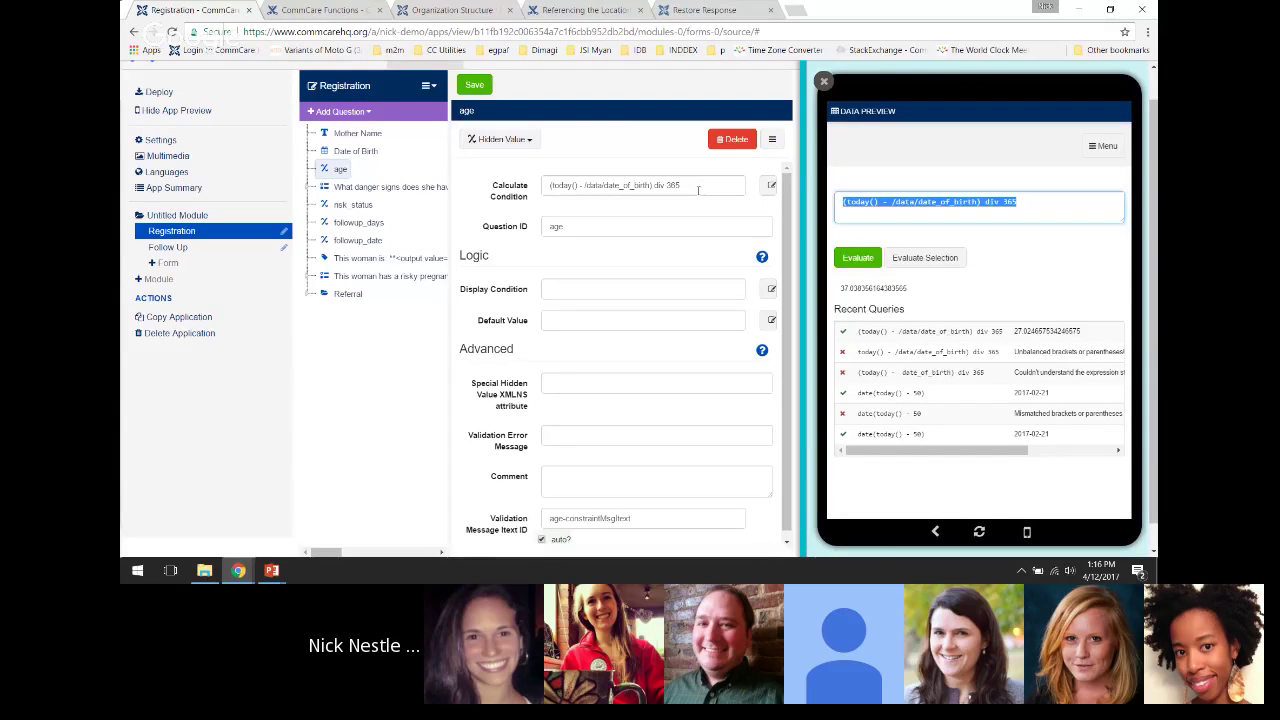
click(698, 190)
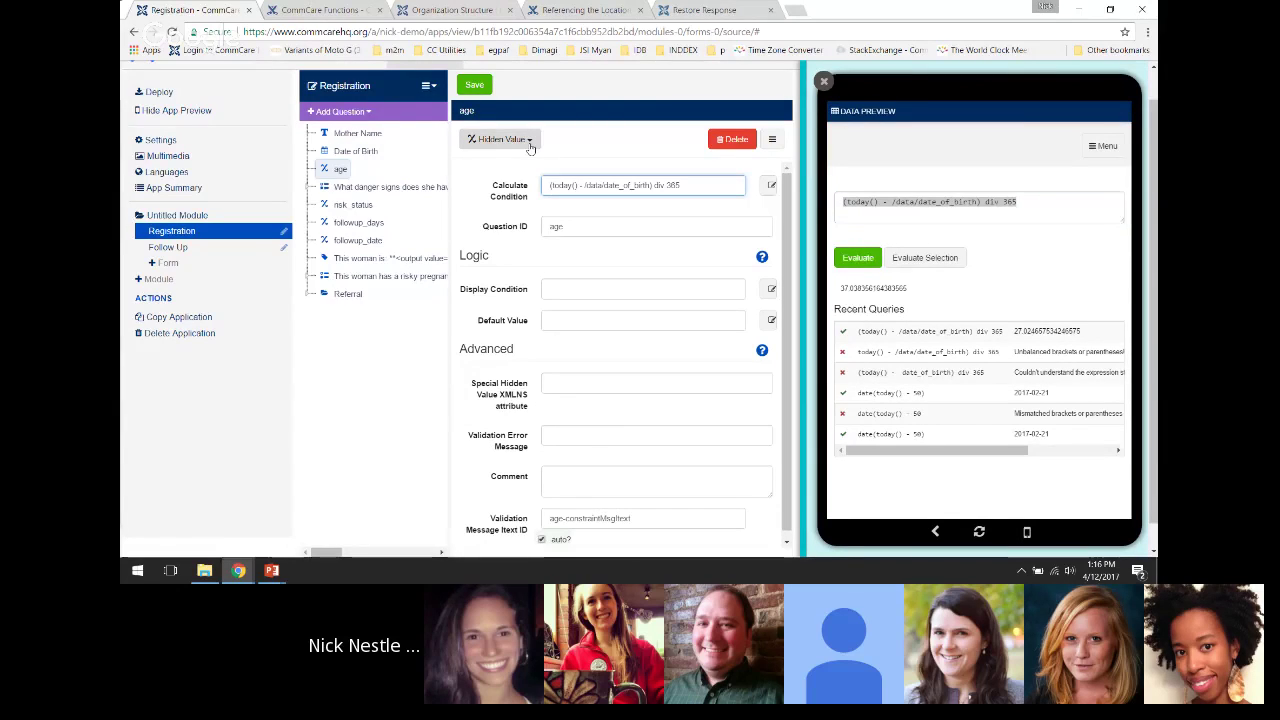
click(476, 84)
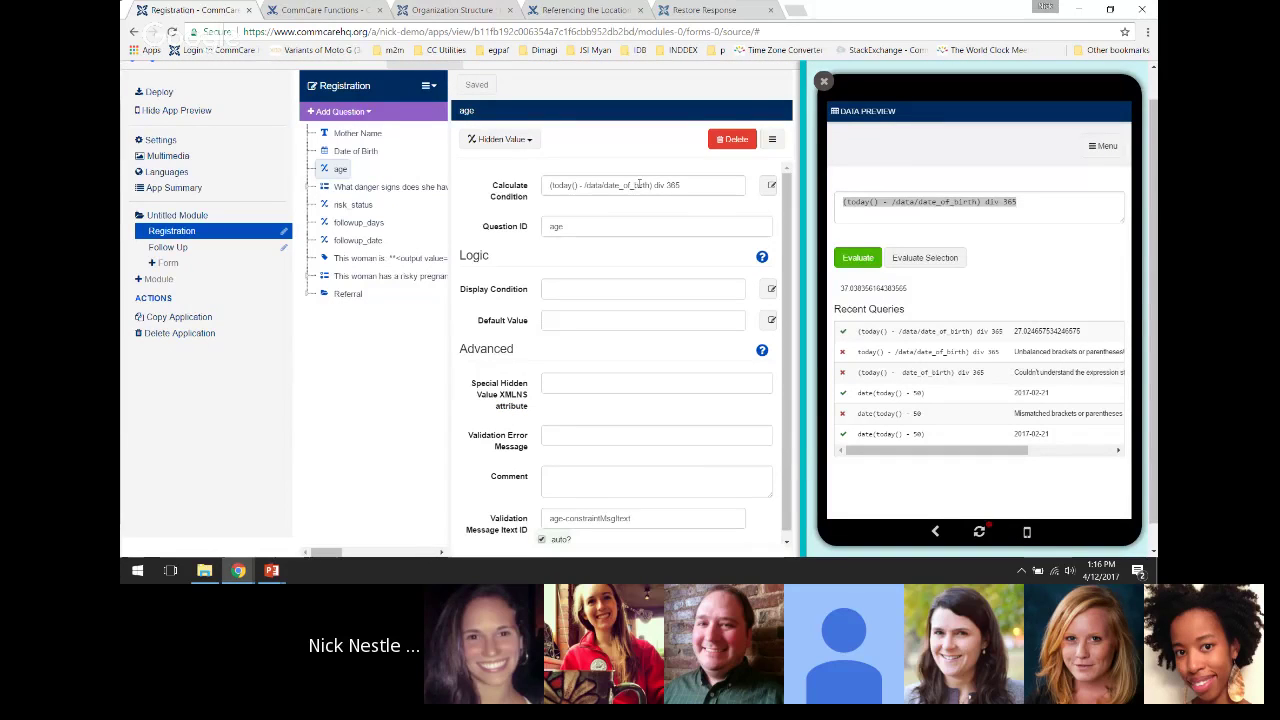
Refresh the App Preview back to the app's home screen
click(980, 533)
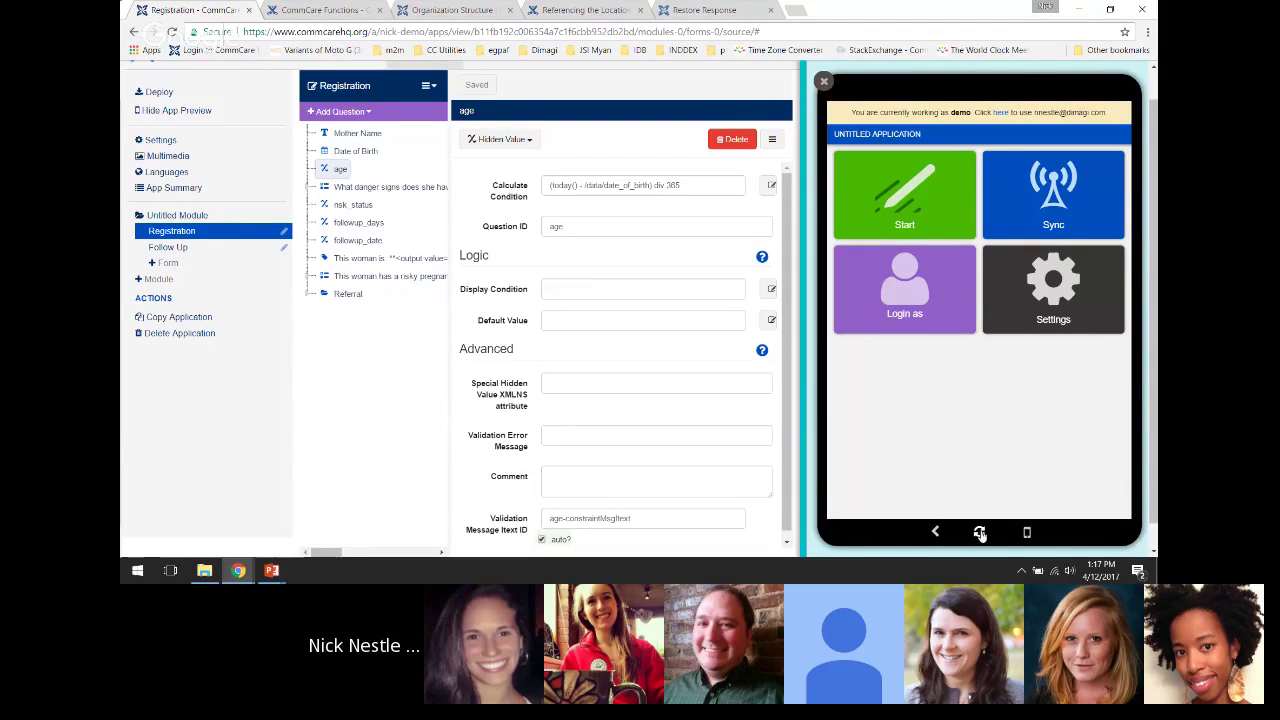
Start the Registration form in the preview and enter a mother's name
click(905, 208)
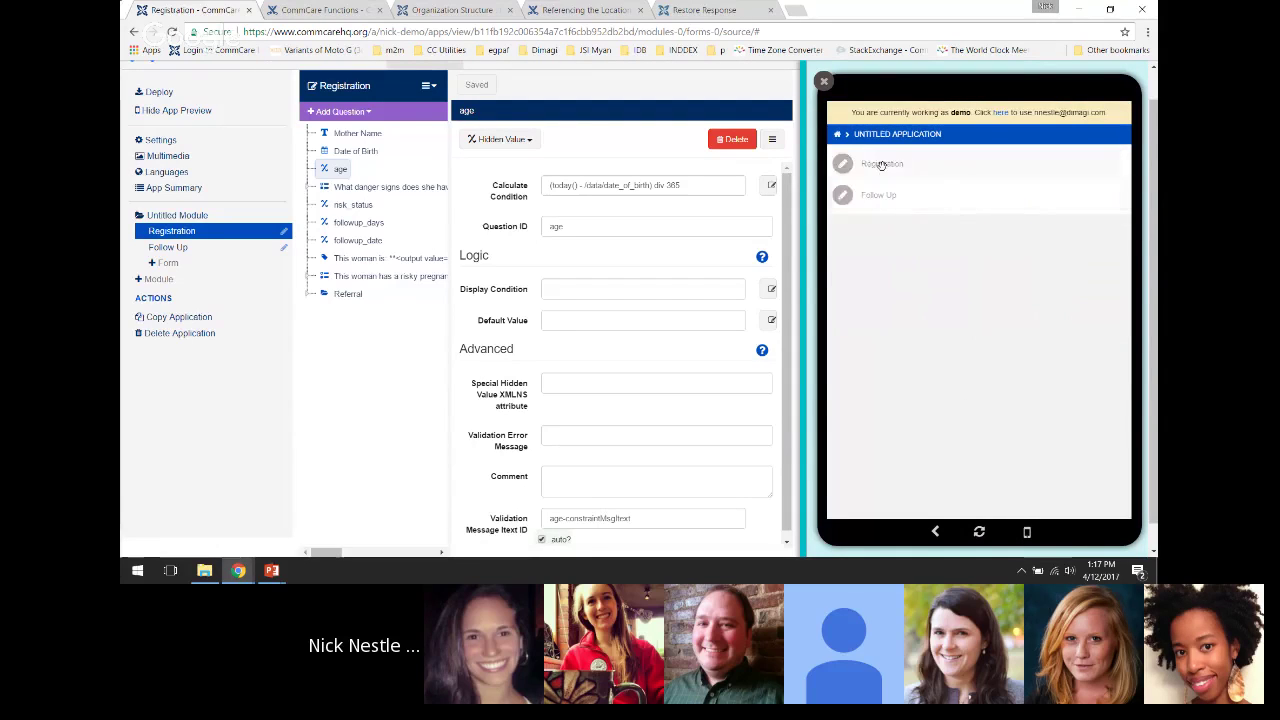
click(880, 165)
click(903, 212)
text(Jane)
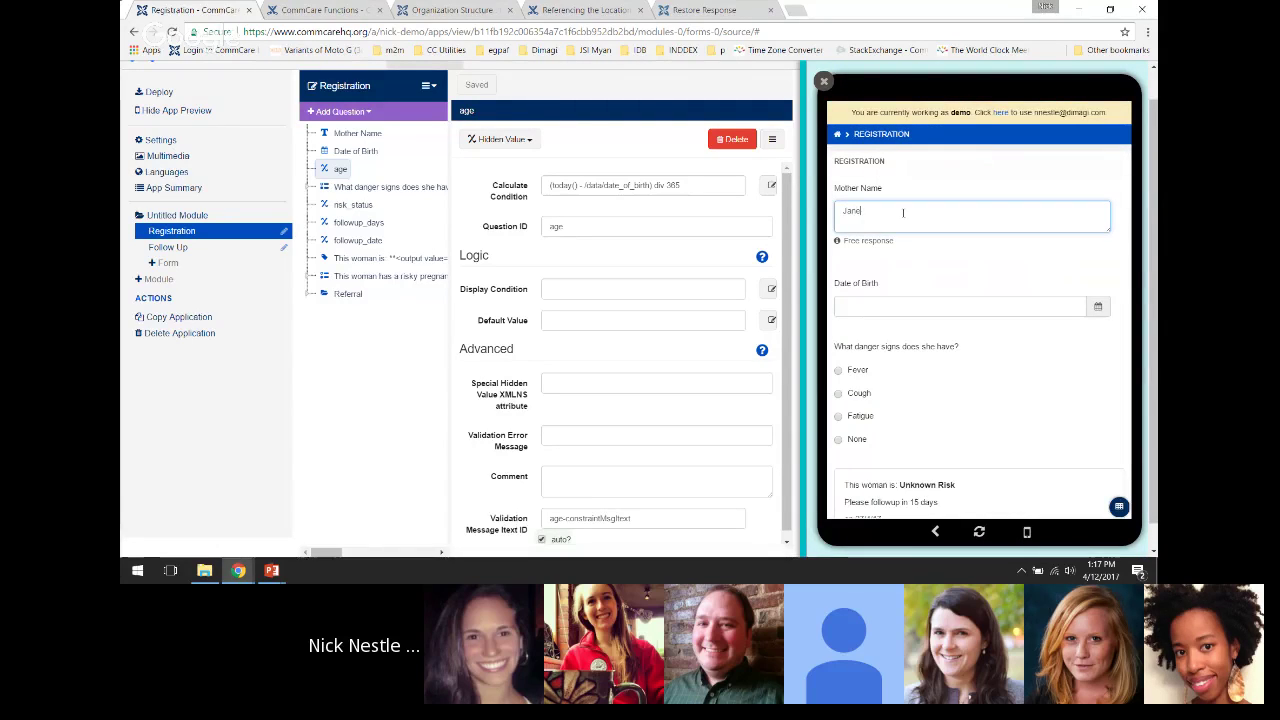
Set the Date of Birth to 04/01/1990 and answer Fever as the danger sign
click(900, 306)
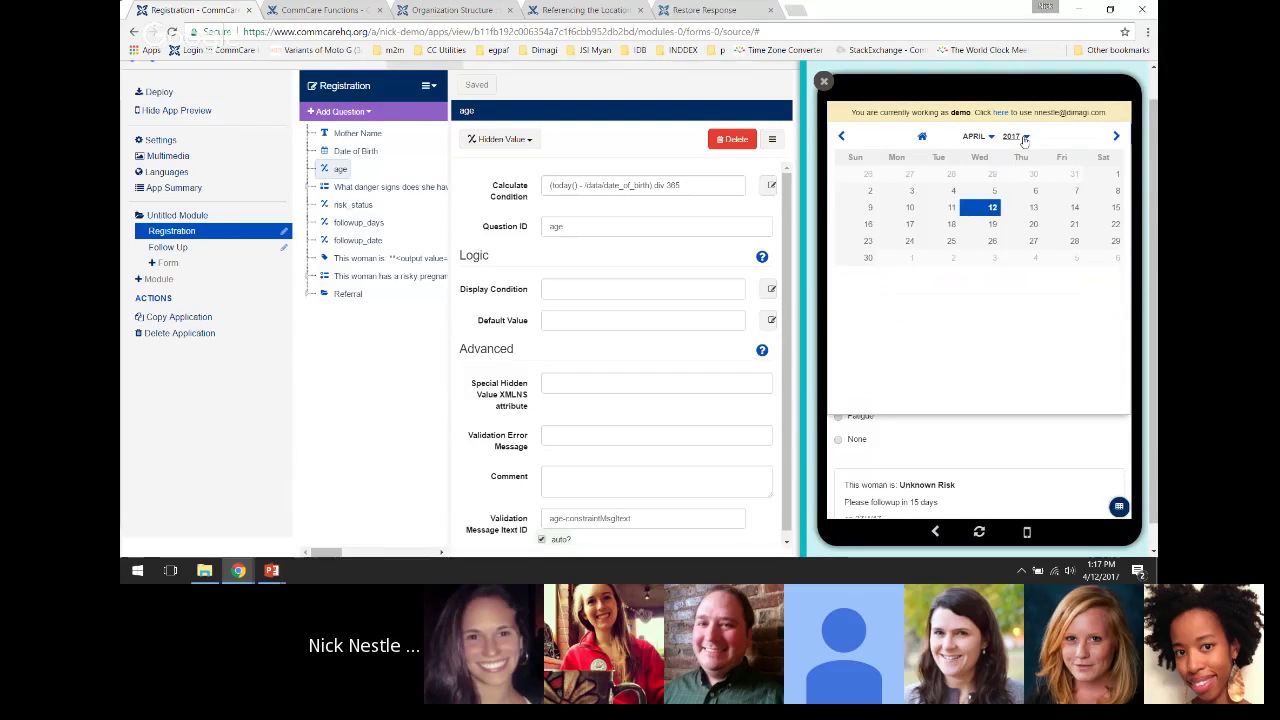
click(1025, 139)
scroll(1000, 180, up, 7)
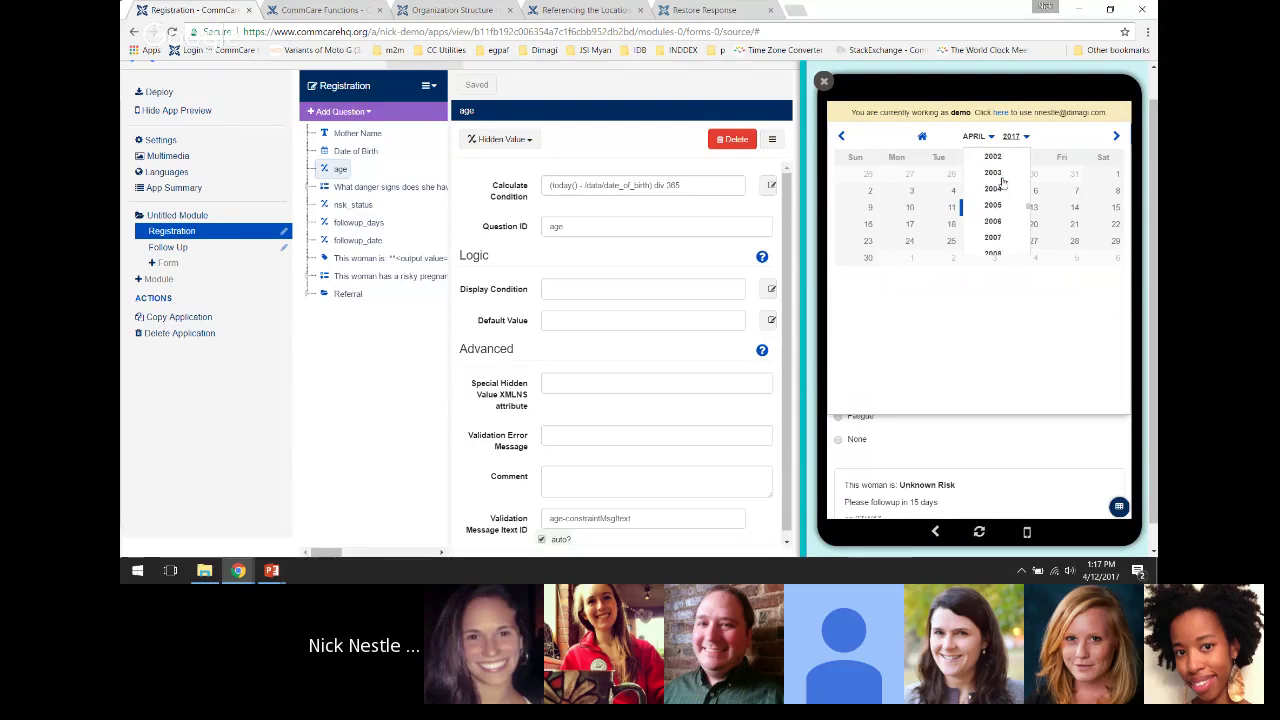
scroll(1000, 180, up, 3)
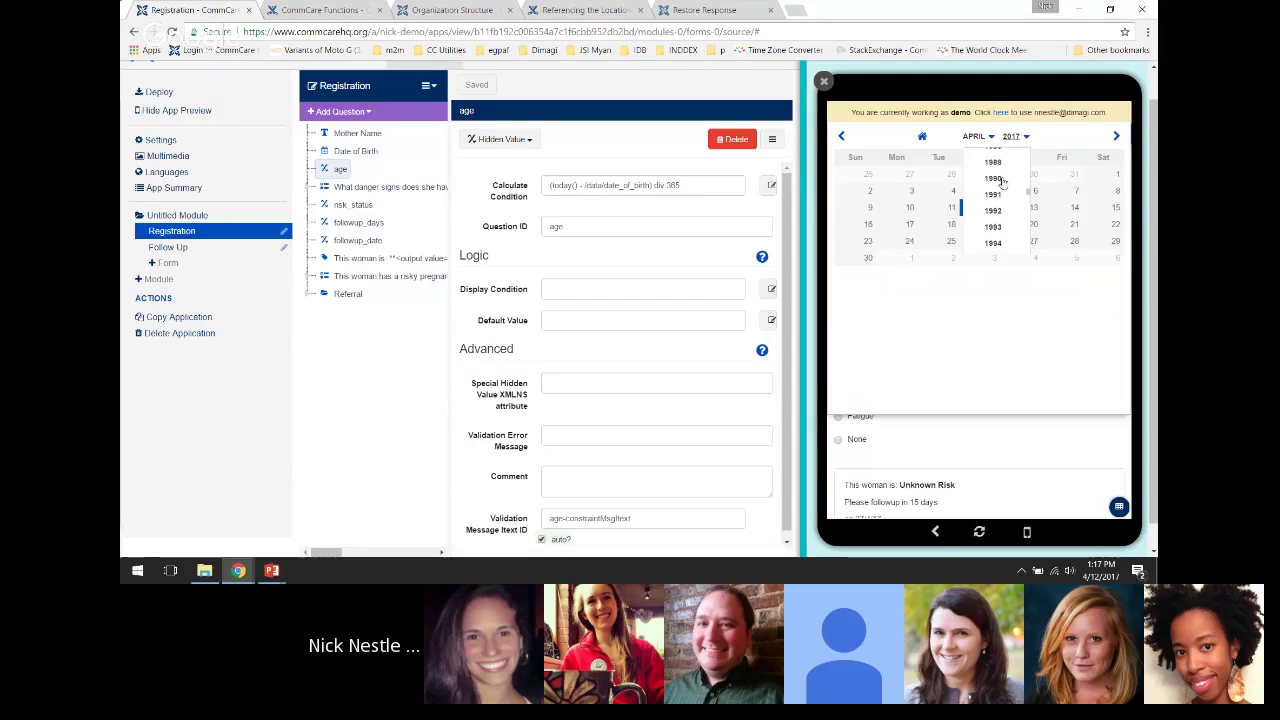
click(998, 180)
click(860, 176)
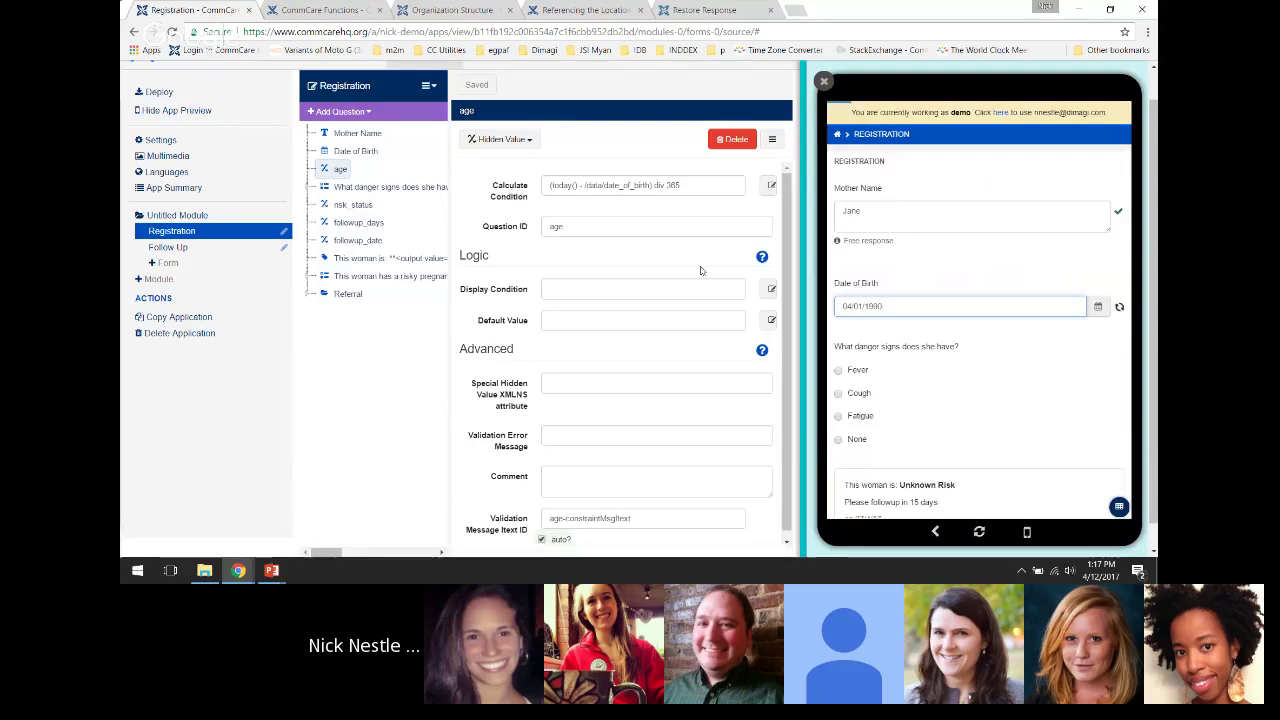
scroll(951, 351, down, 1)
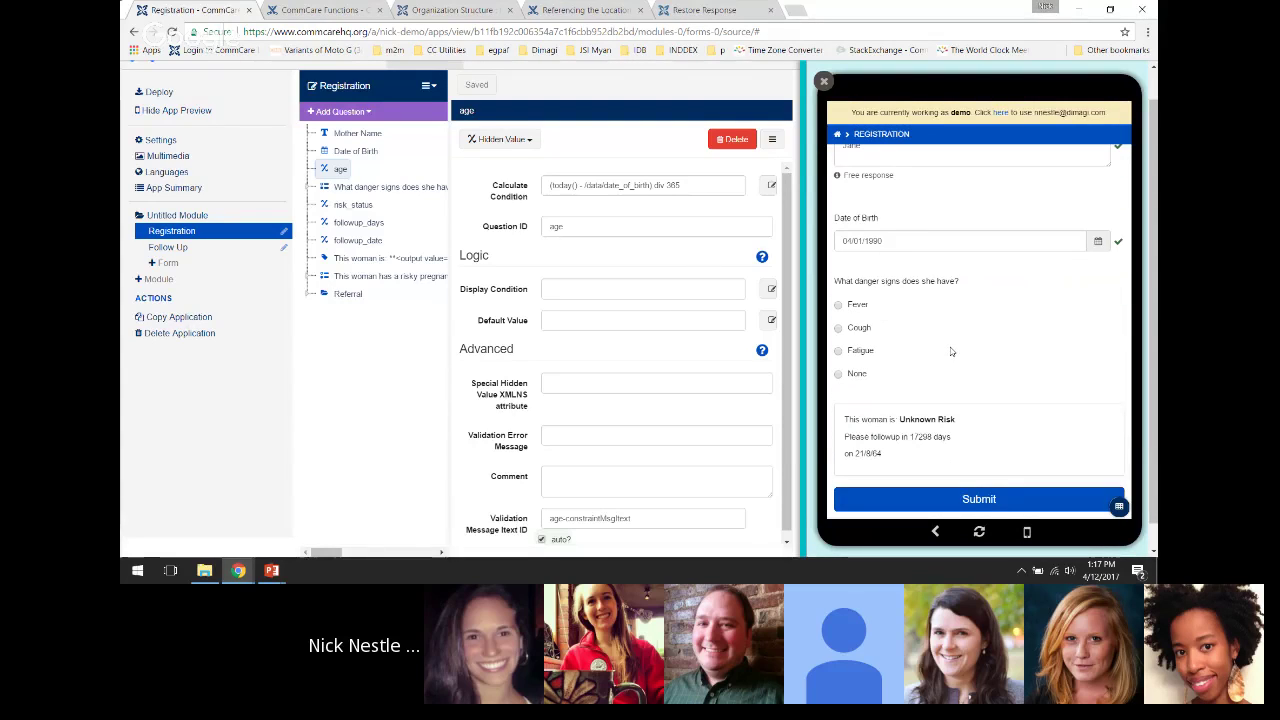
click(856, 306)
scroll(1021, 355, down, 1)
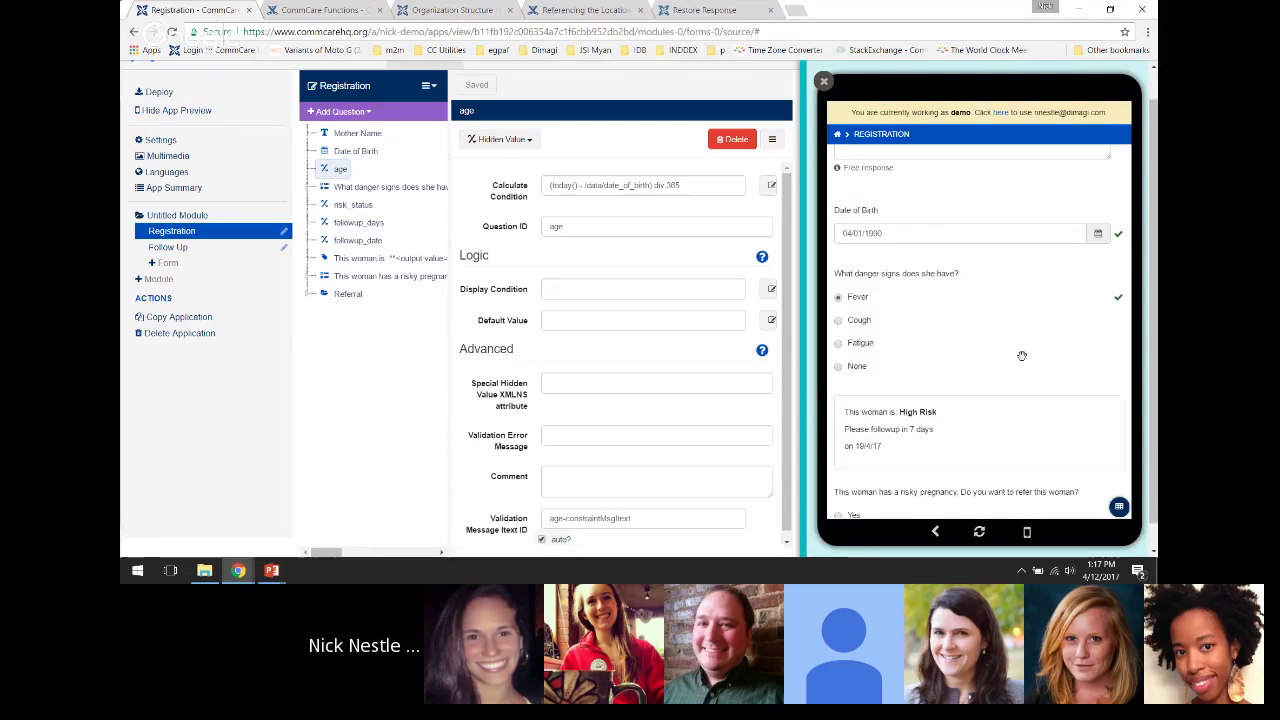
scroll(1018, 356, down, 1)
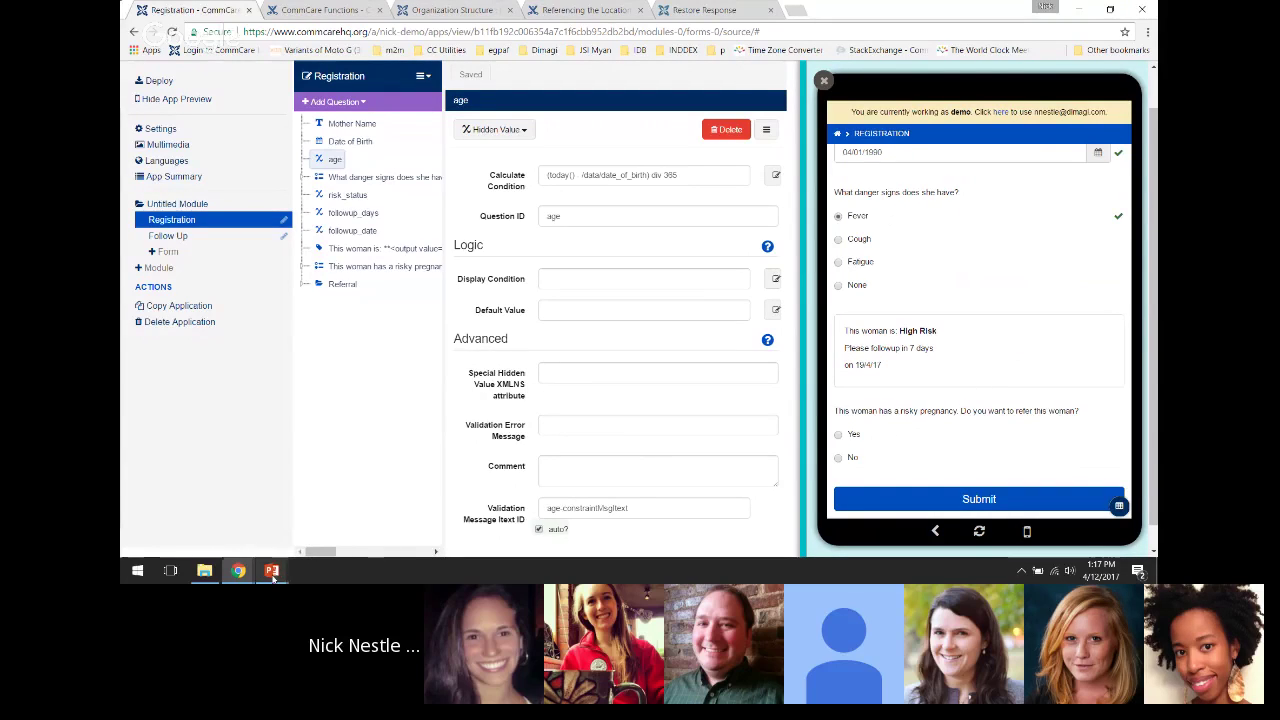
mouse_move(271, 570)
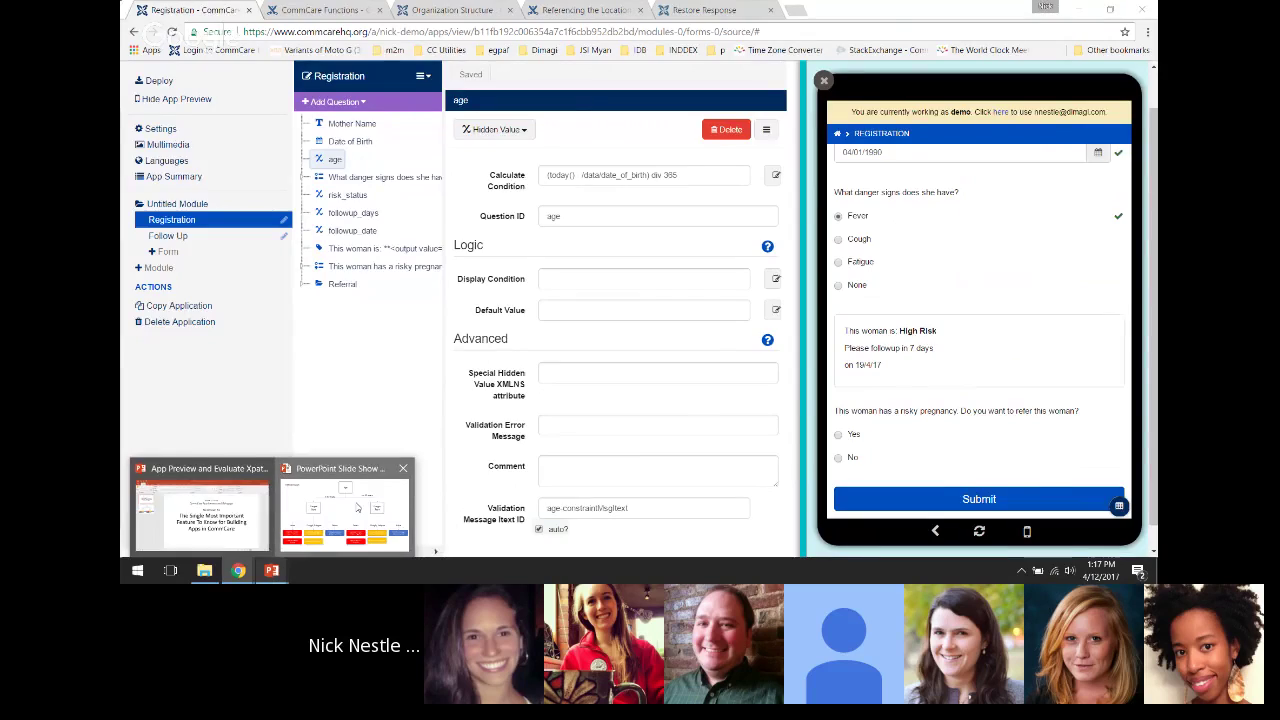
click(357, 507)
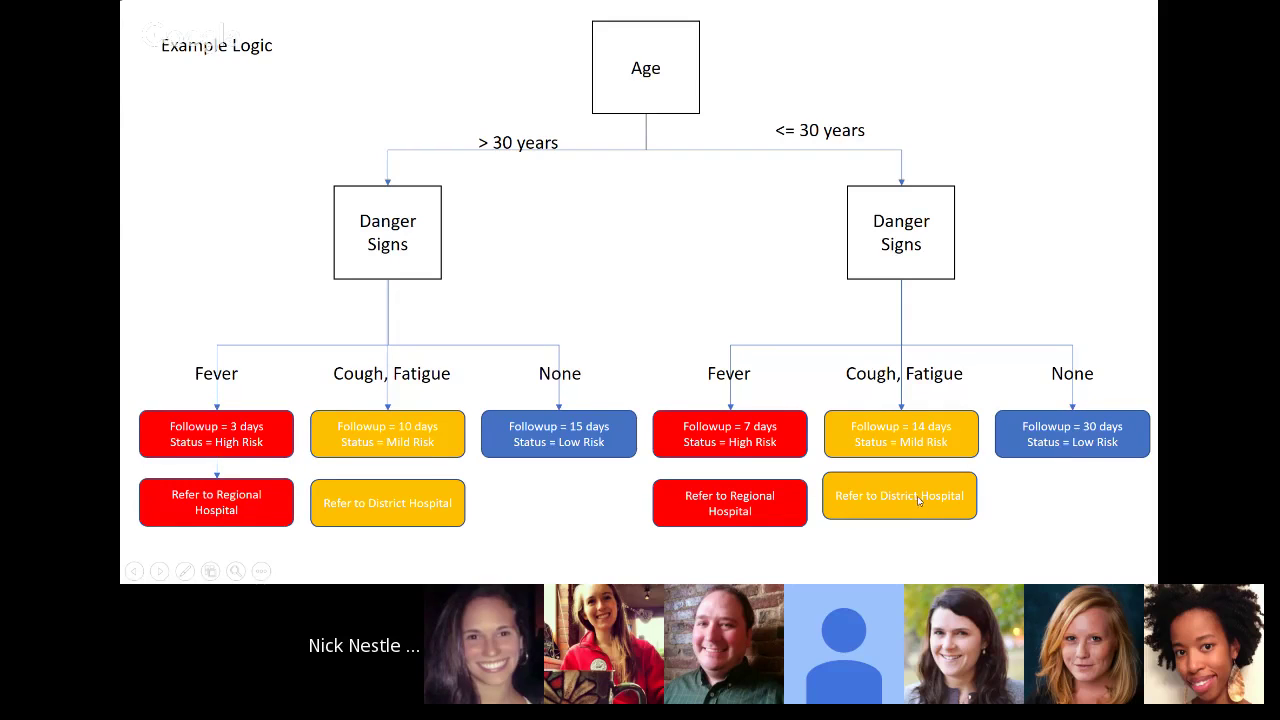
key(alt+Tab)
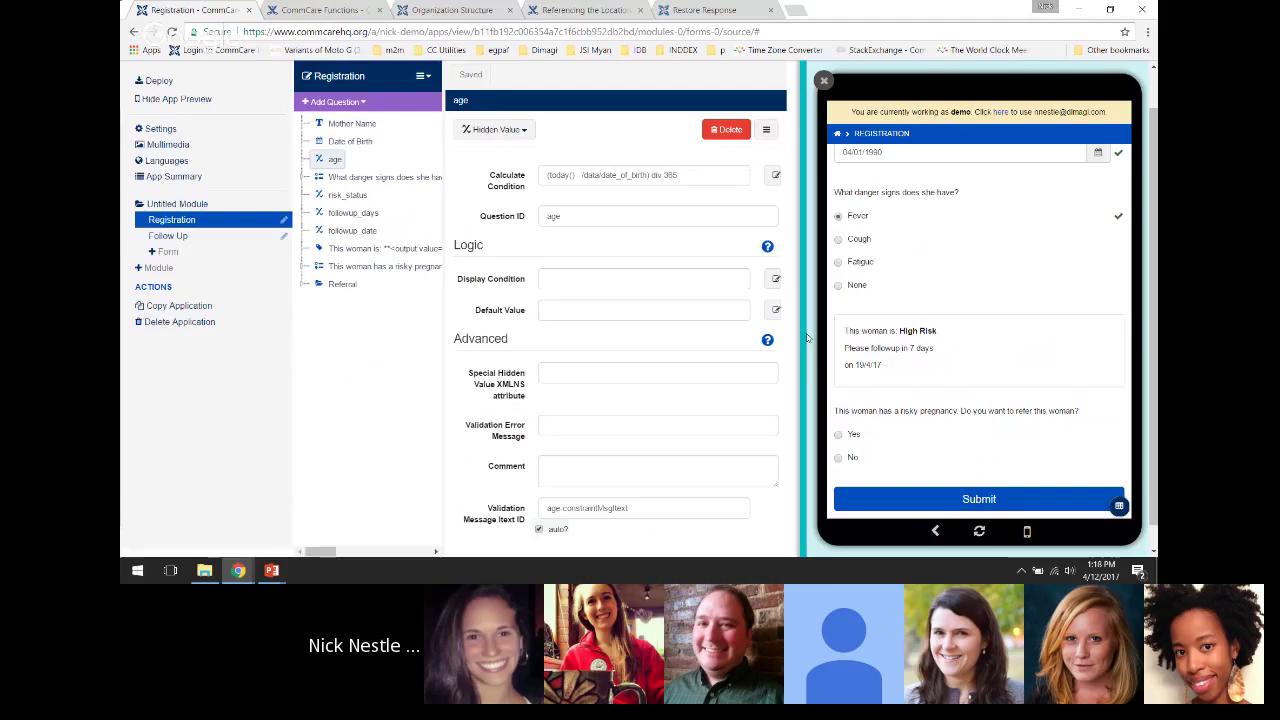
Expand the risky-pregnancy and Referral nodes and open Select Village's lookup table properties
click(304, 266)
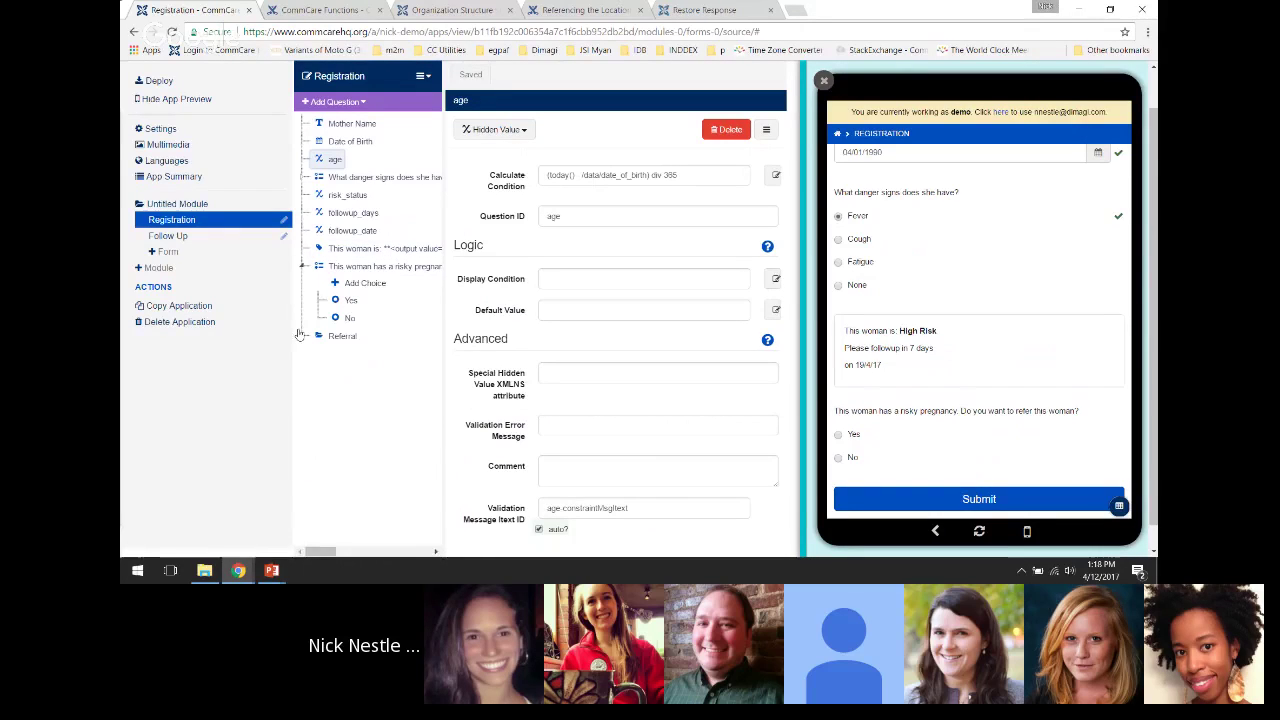
click(304, 336)
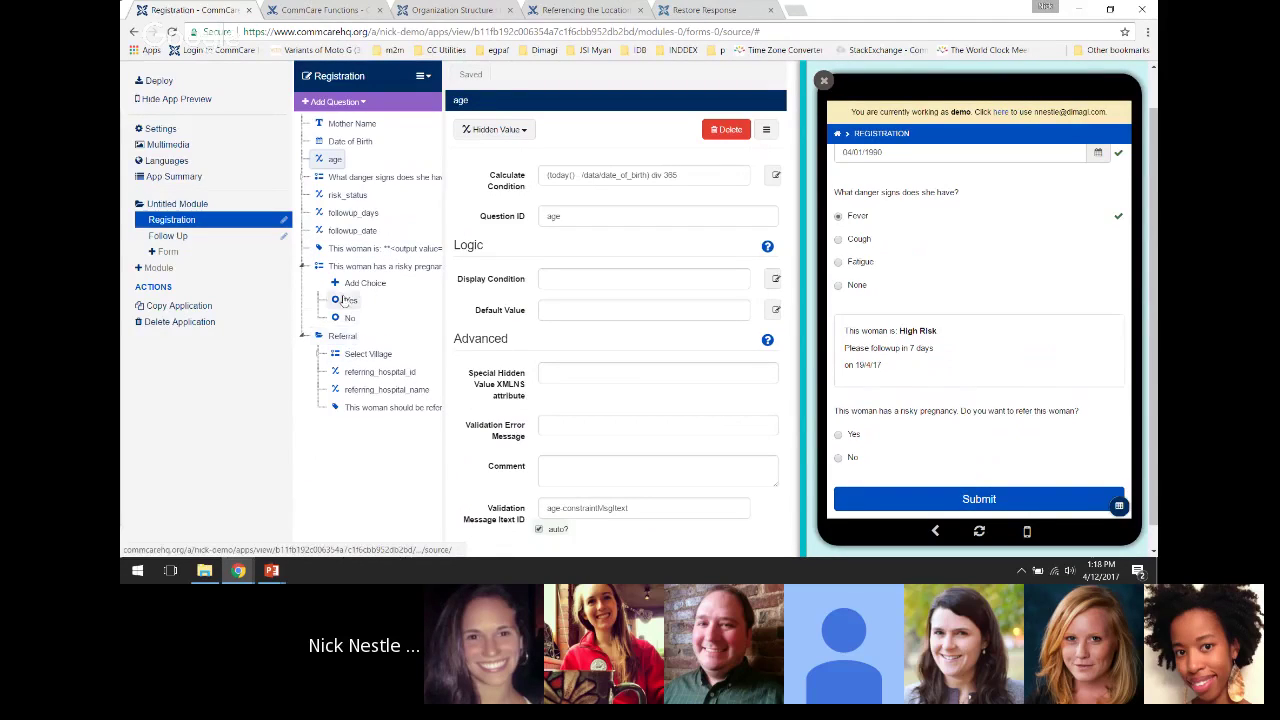
click(360, 354)
click(324, 356)
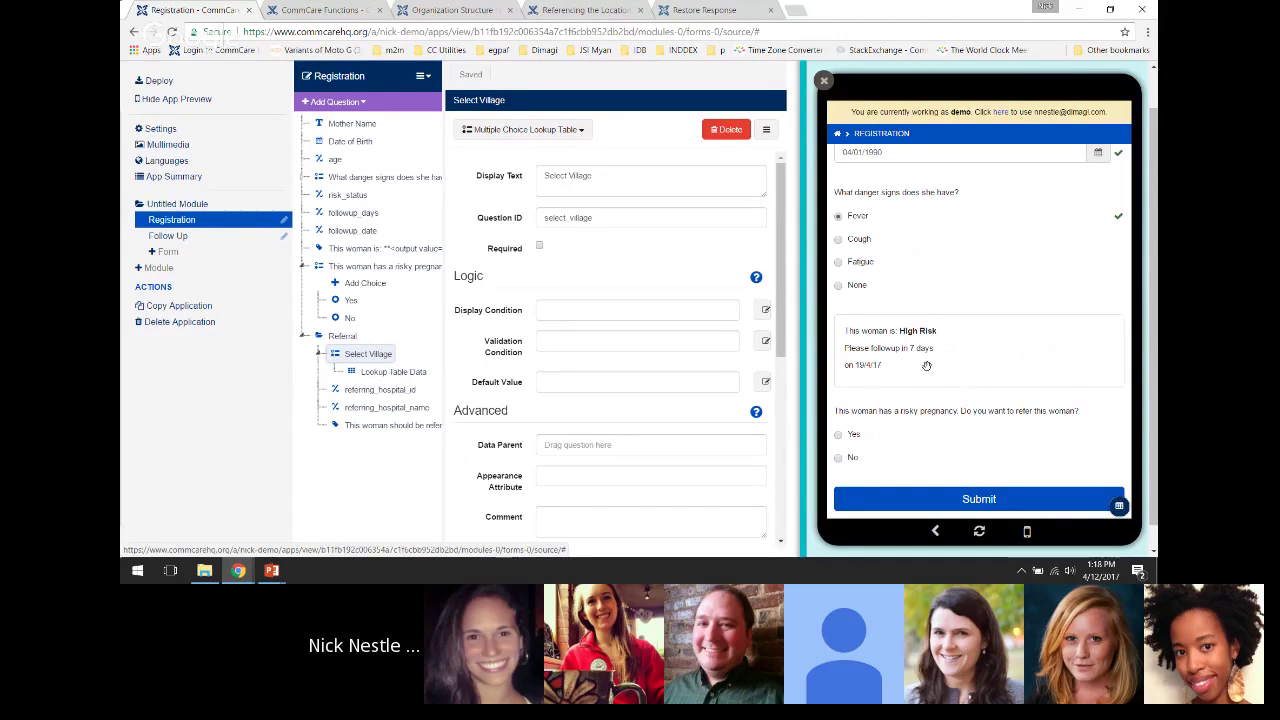
In the preview, answer Yes to referral and choose Bredasdorp as the village
scroll(893, 350, down, 1)
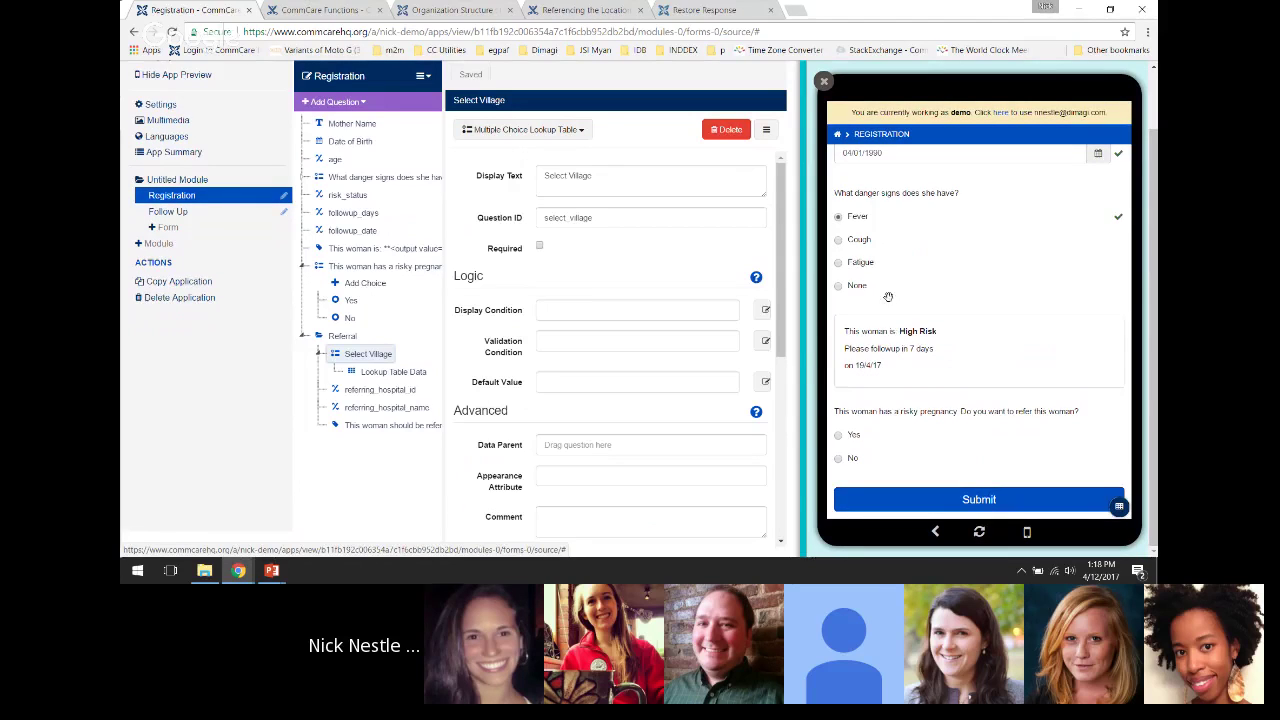
scroll(866, 365, up, 2)
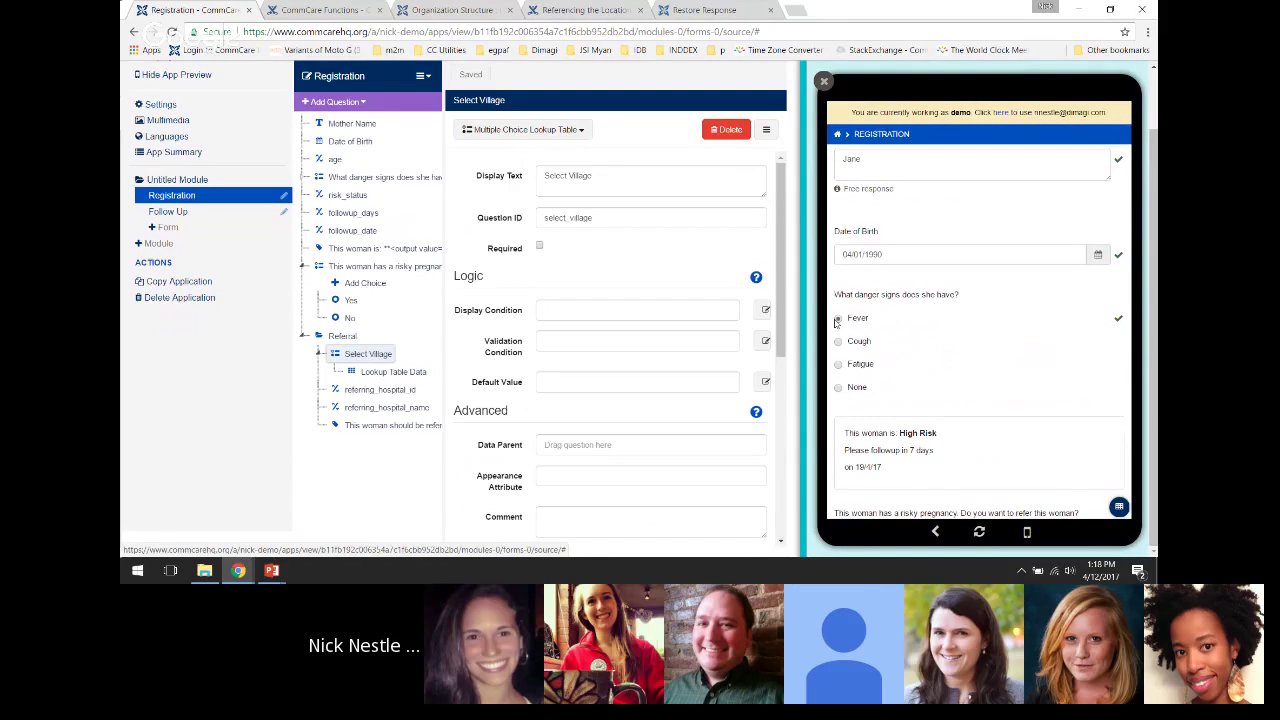
scroll(868, 360, down, 2)
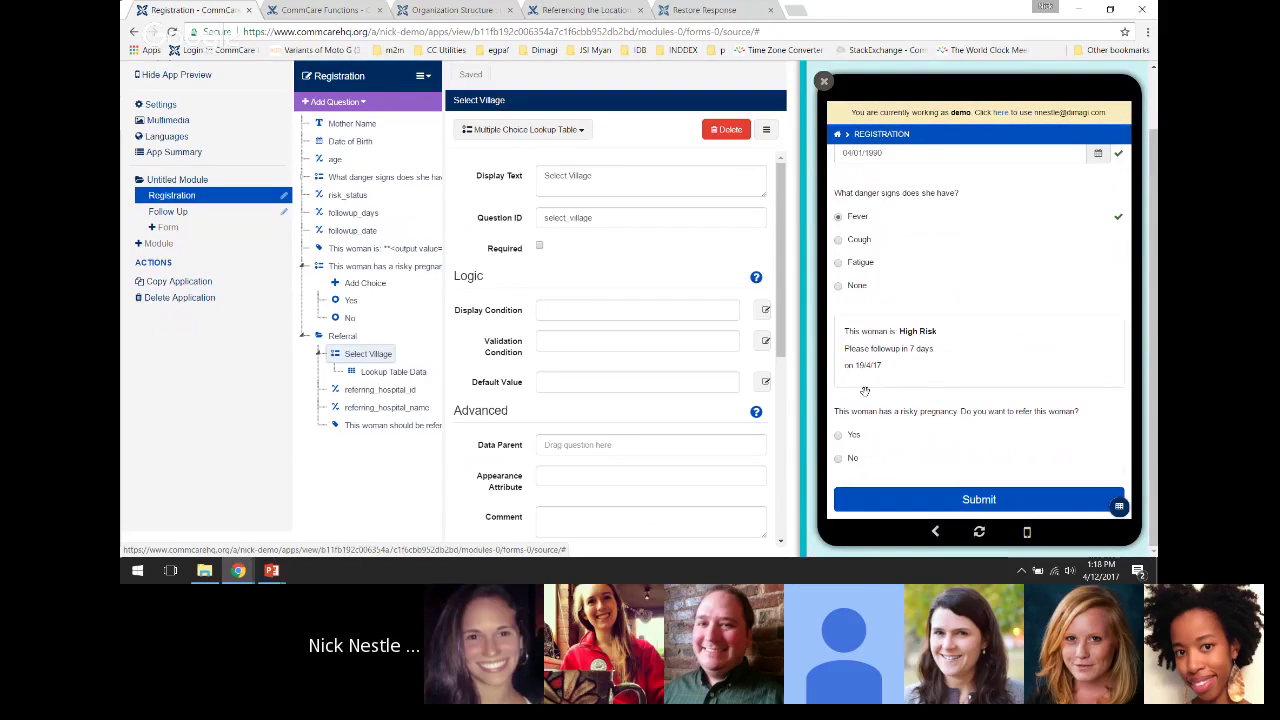
click(854, 434)
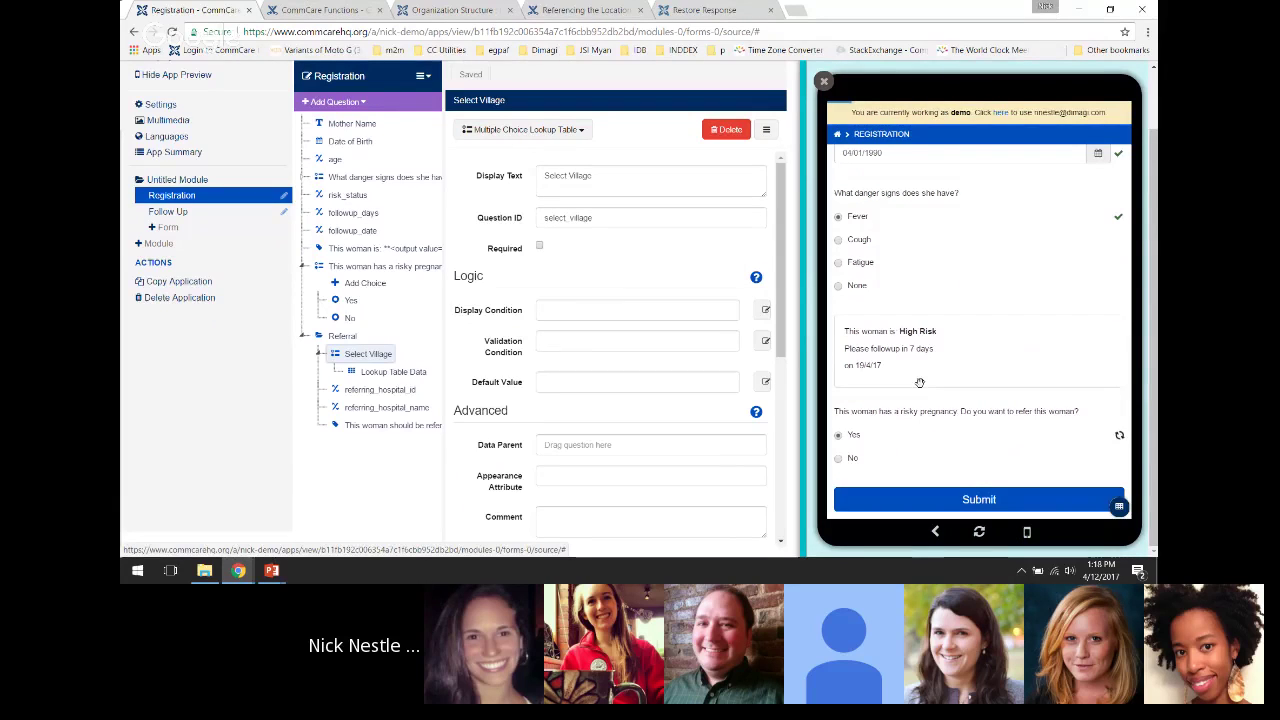
scroll(1000, 340, down, 4)
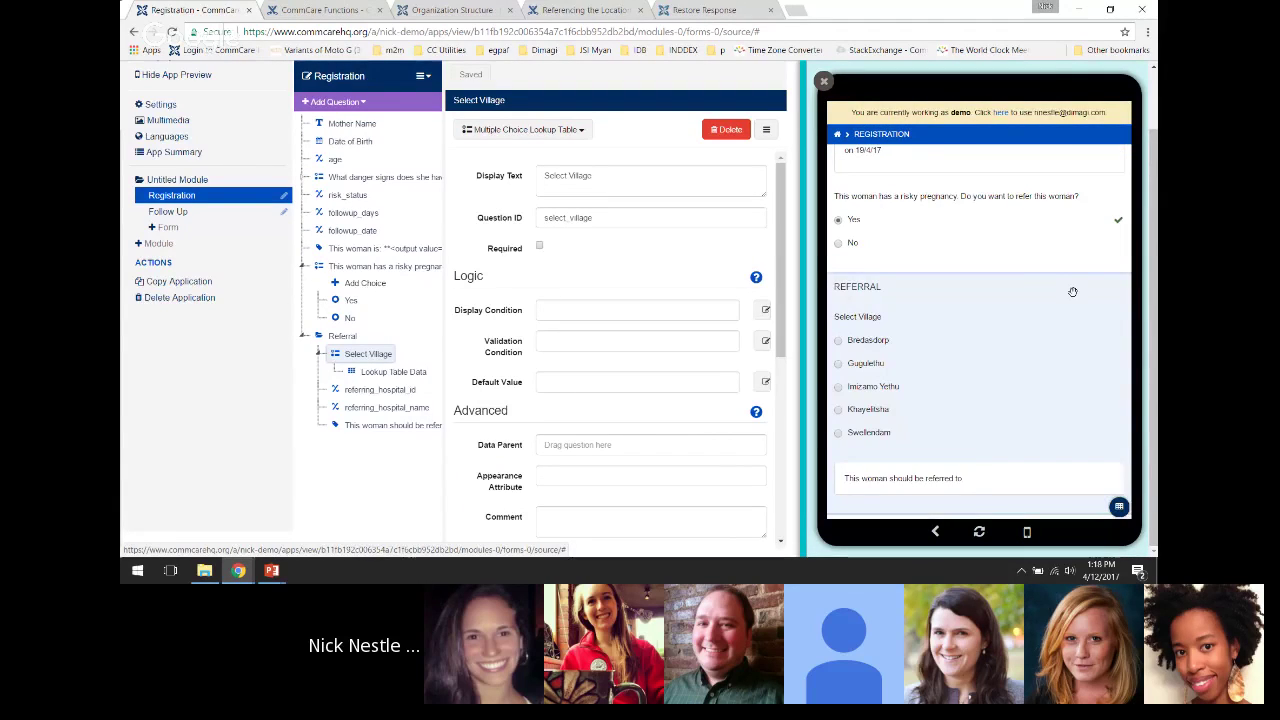
scroll(1016, 303, down, 2)
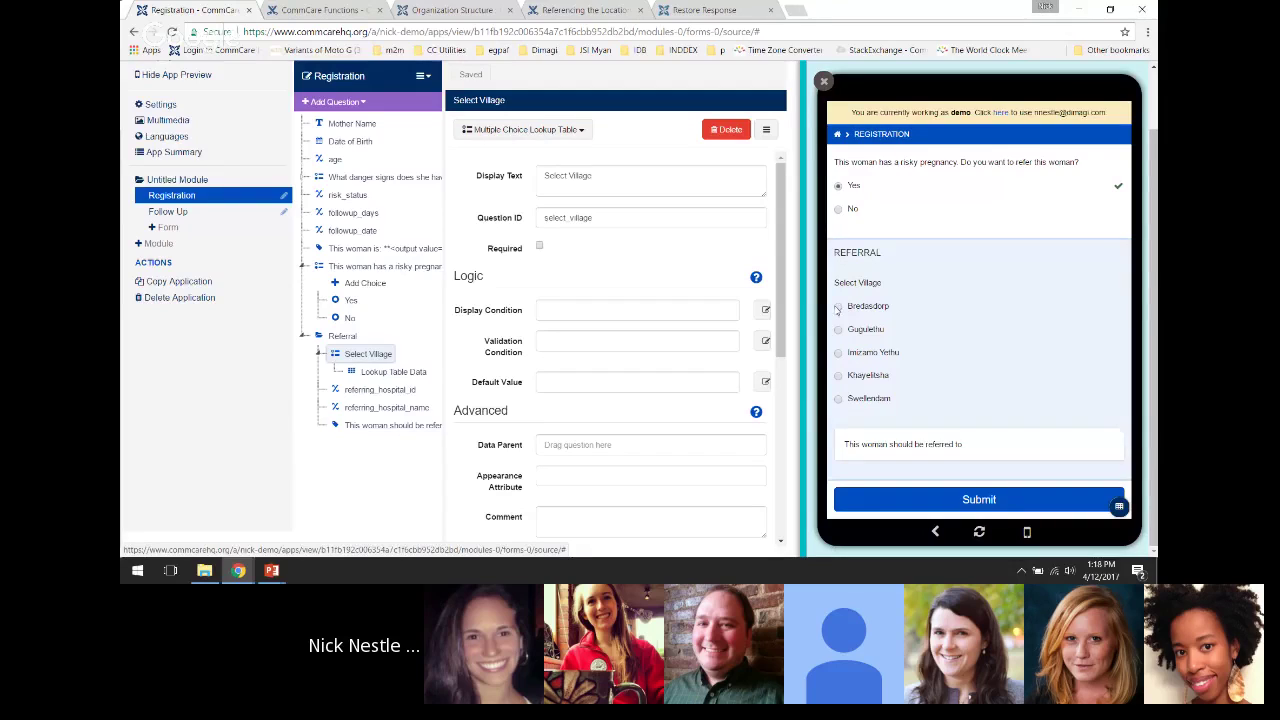
click(1016, 305)
Open referring_hospital_name's calculate condition in the expression editor and inspect its instance('locations') lookups
click(355, 407)
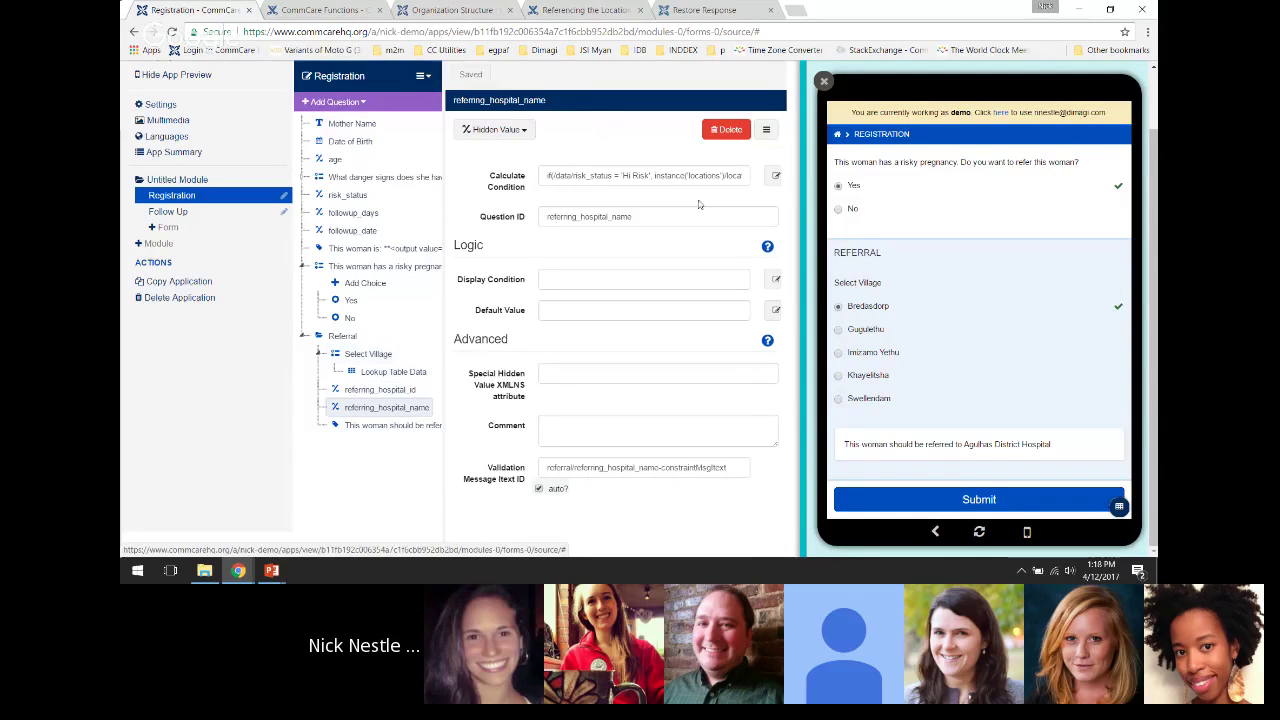
click(772, 177)
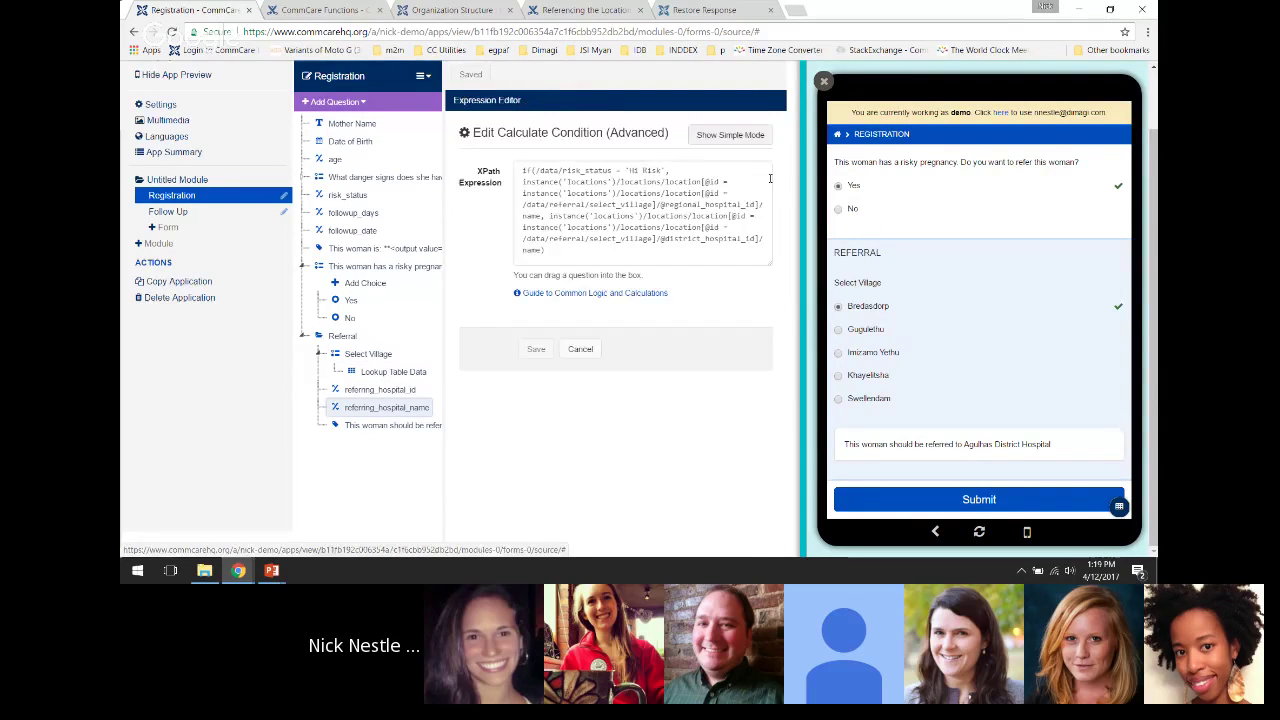
click(703, 283)
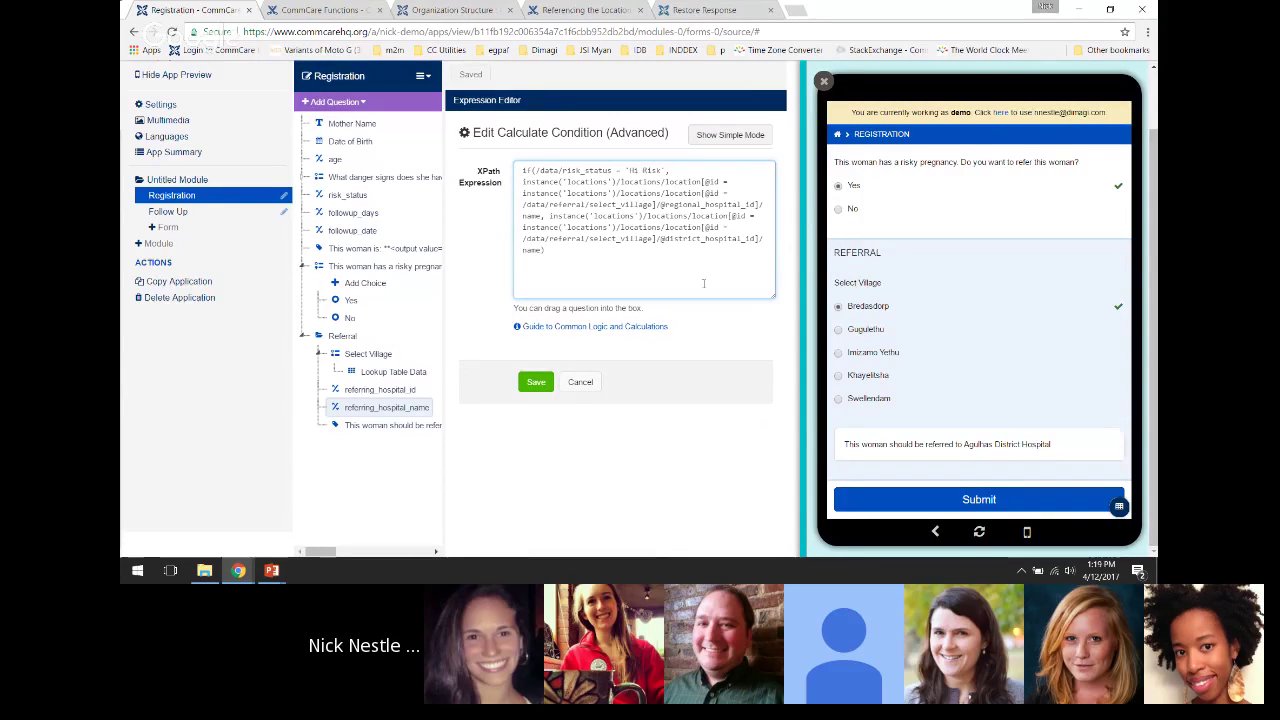
key(ctrl+a)
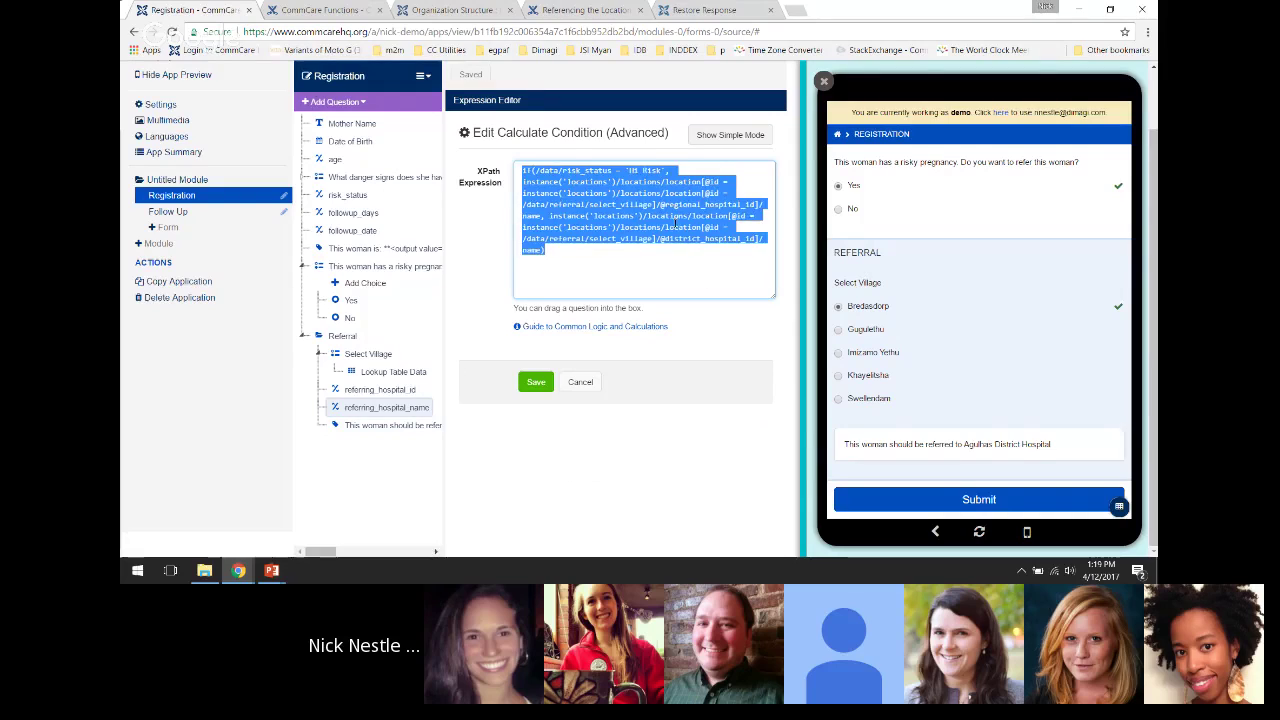
click(540, 182)
double_click(540, 182)
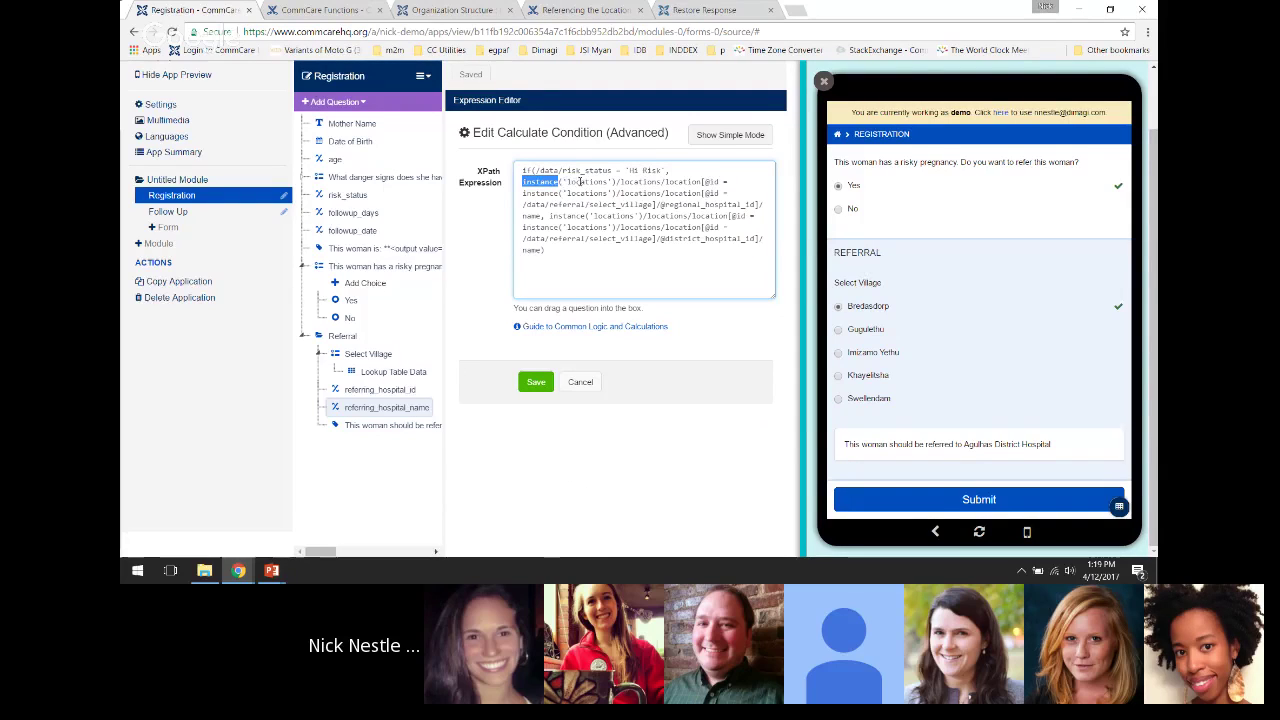
double_click(580, 182)
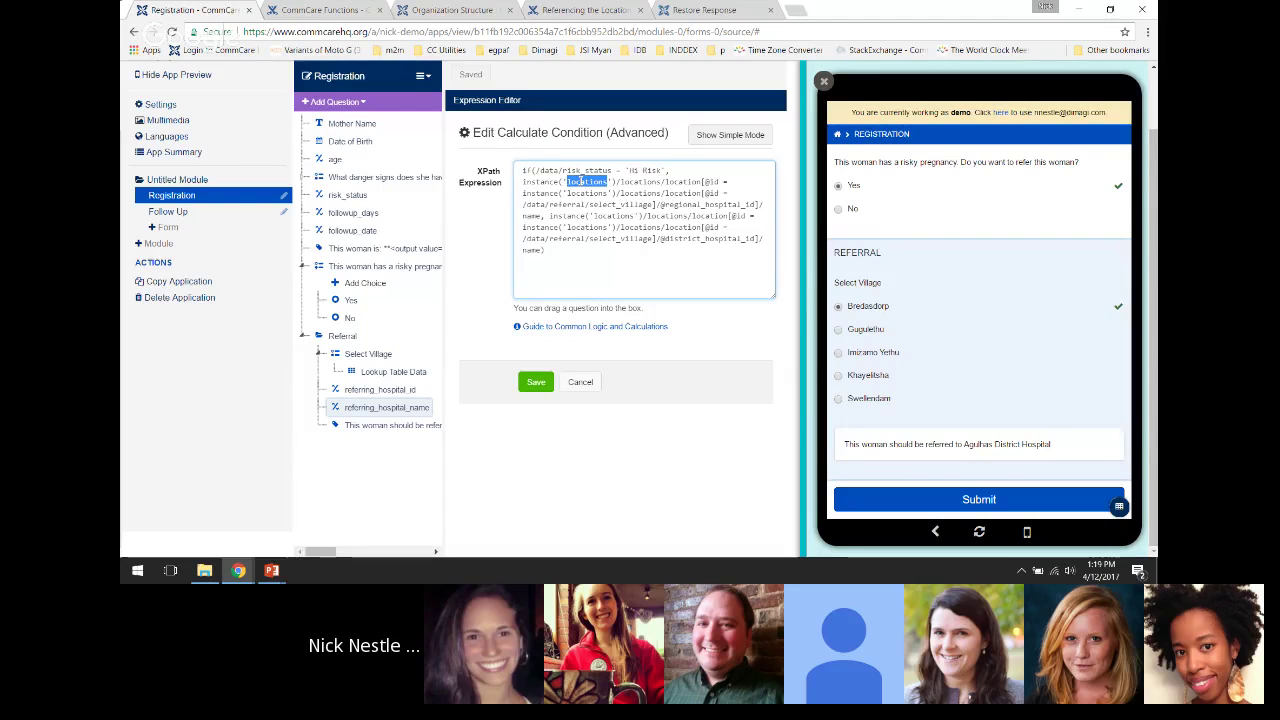
drag(617, 268, 522, 168)
click(564, 216)
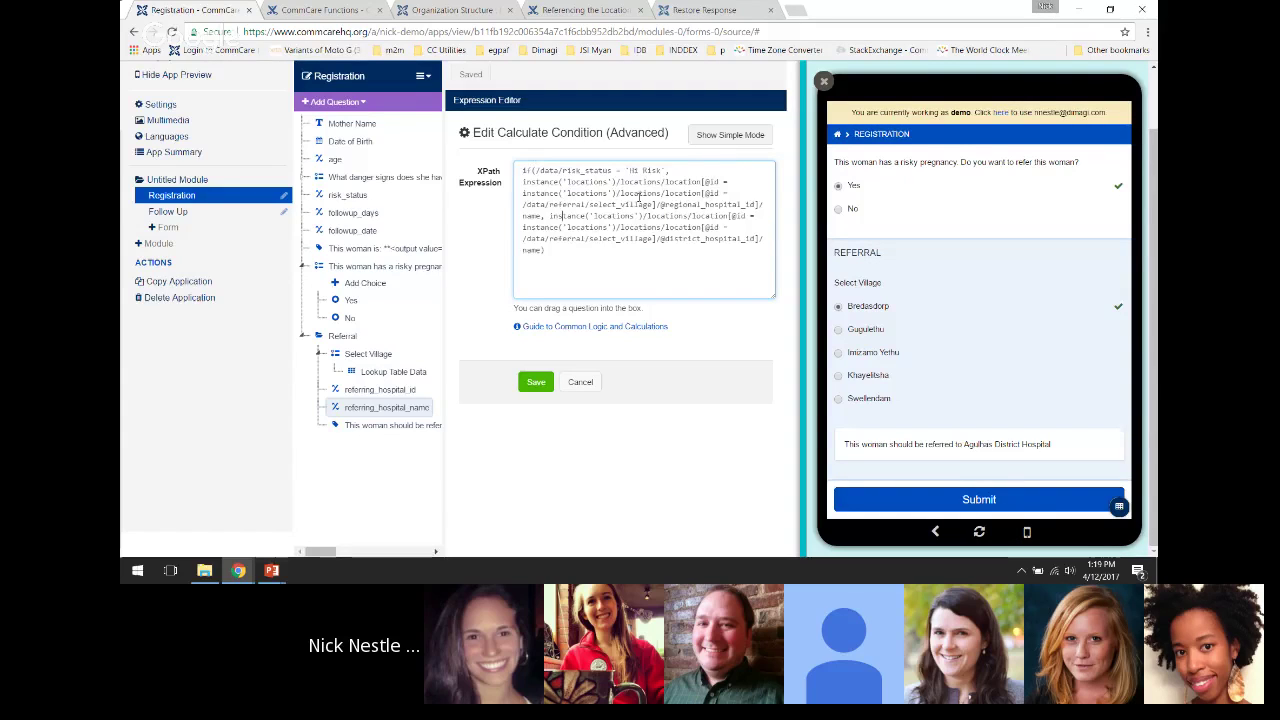
triple_click(654, 249)
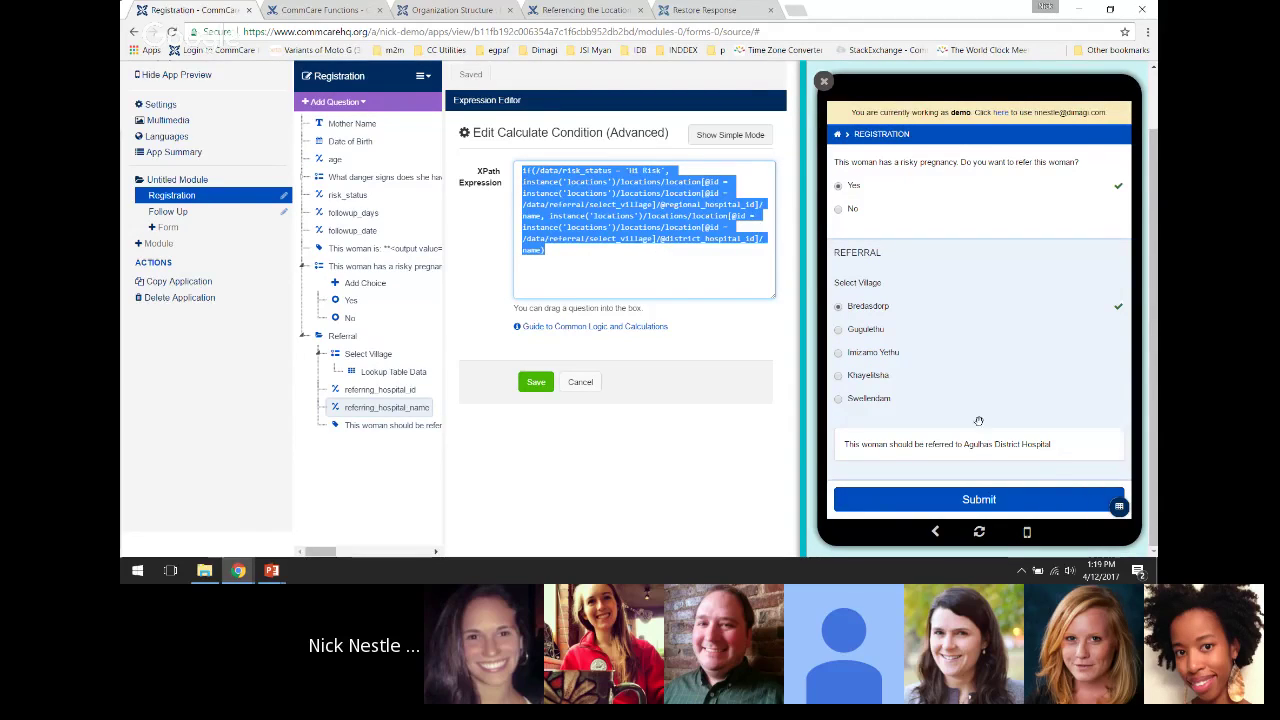
Paste the referral hospital calculation into the Data Preview XPath evaluator and evaluate it
click(1119, 506)
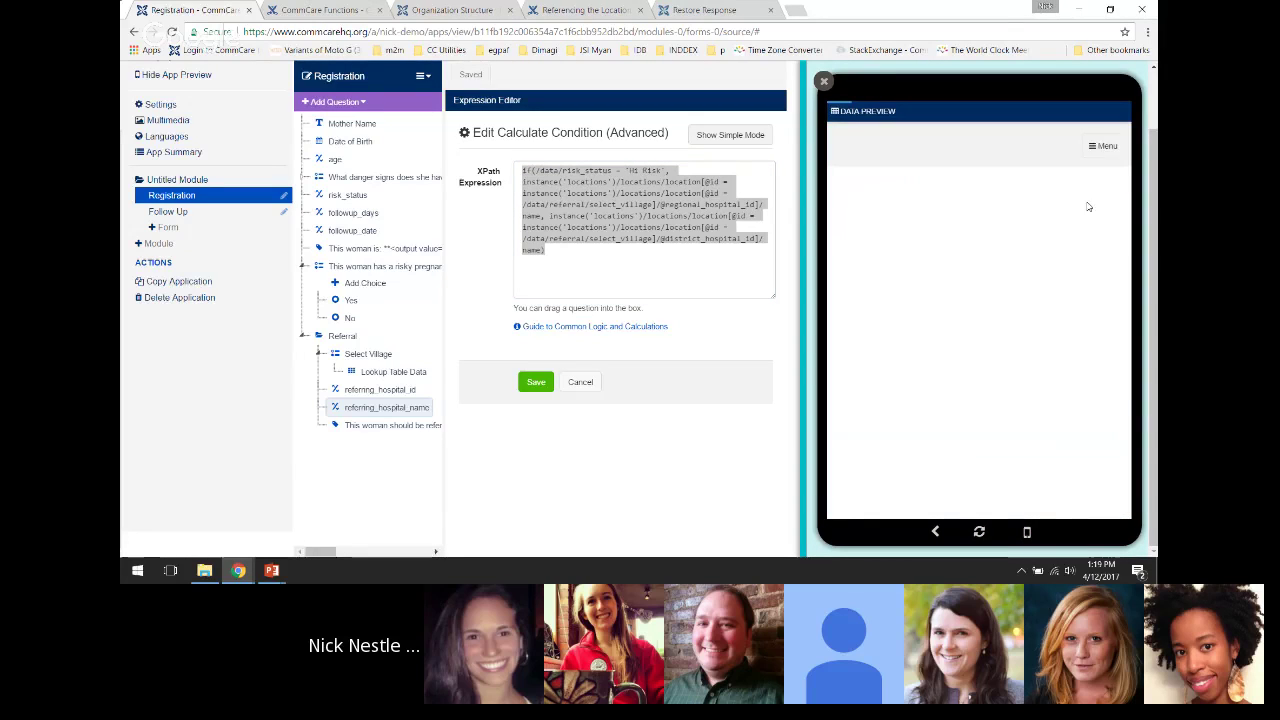
drag(1092, 148, 1032, 298)
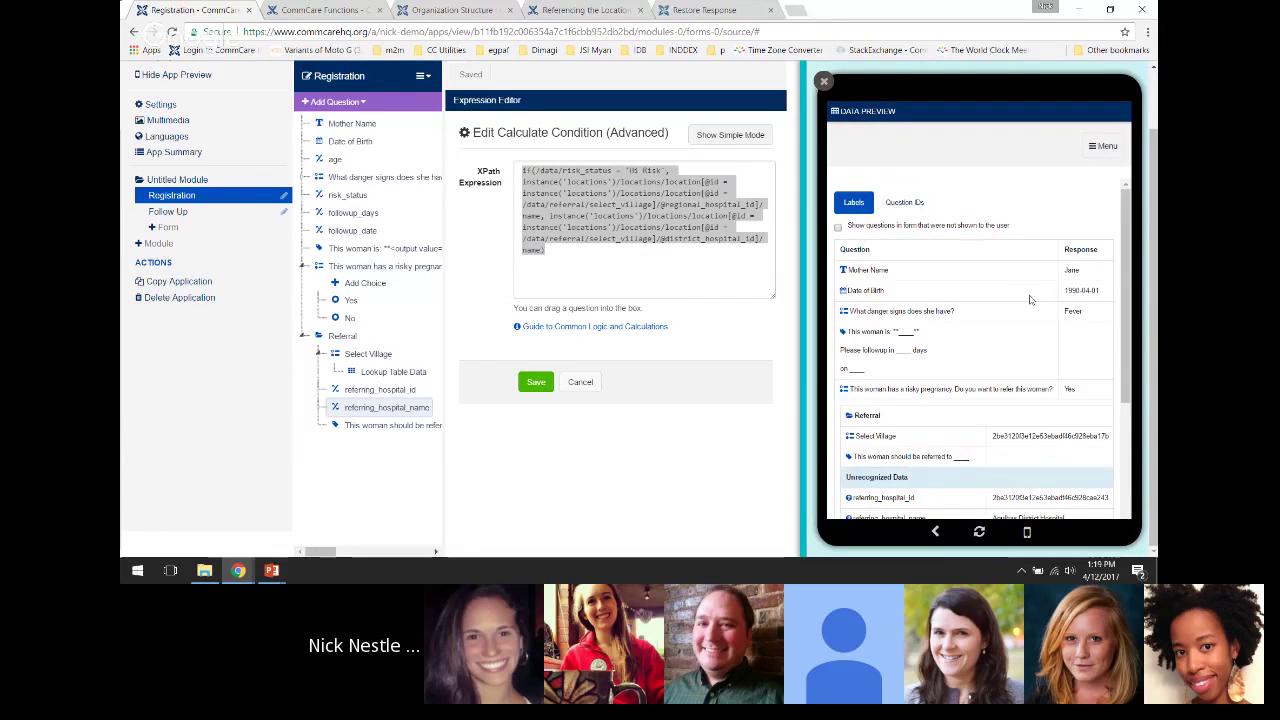
click(1104, 147)
click(879, 241)
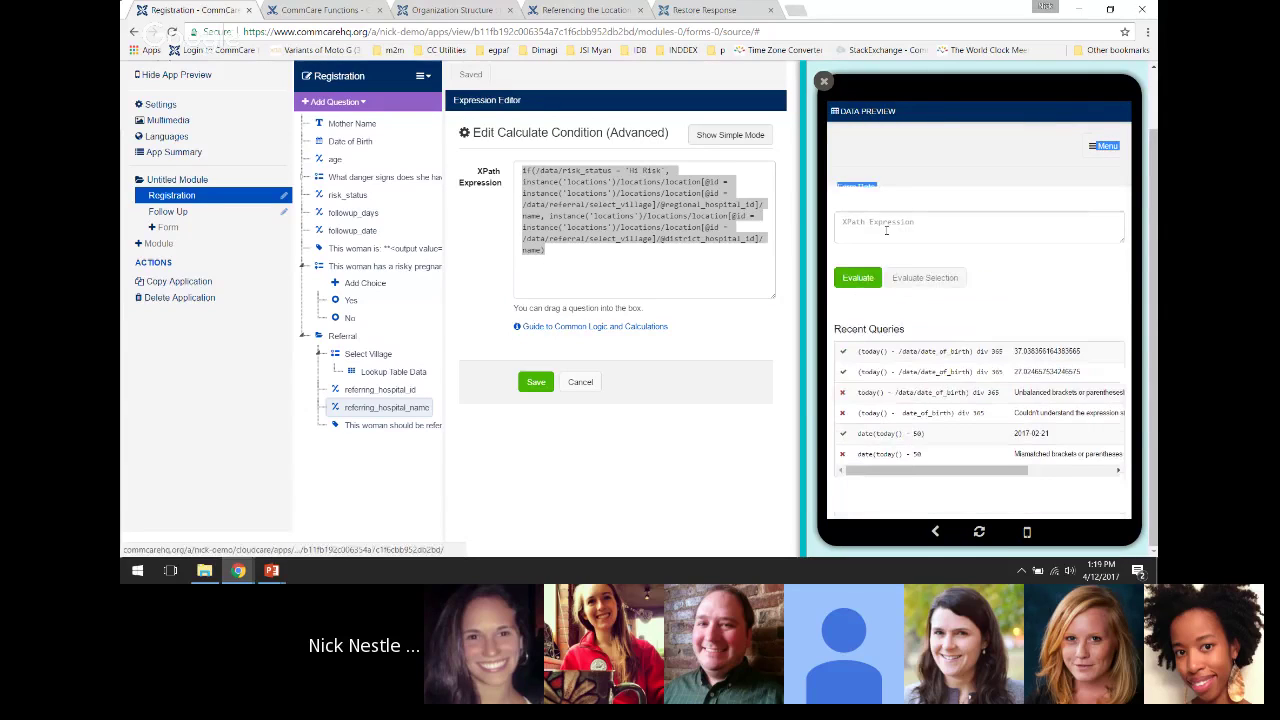
click(906, 207)
text(if(/data/risk_status = 'Hi Risk', instance('locations')/locations/location[@id = instance('locations')/locations/location[@id = /data/referral/select_village]/@regional_hospital_id]/name, instance('locations')/locations/location[@id = instance('locations')/locations/location[@id = /data/referral/select_village]/@district_hospital_id]/name ))
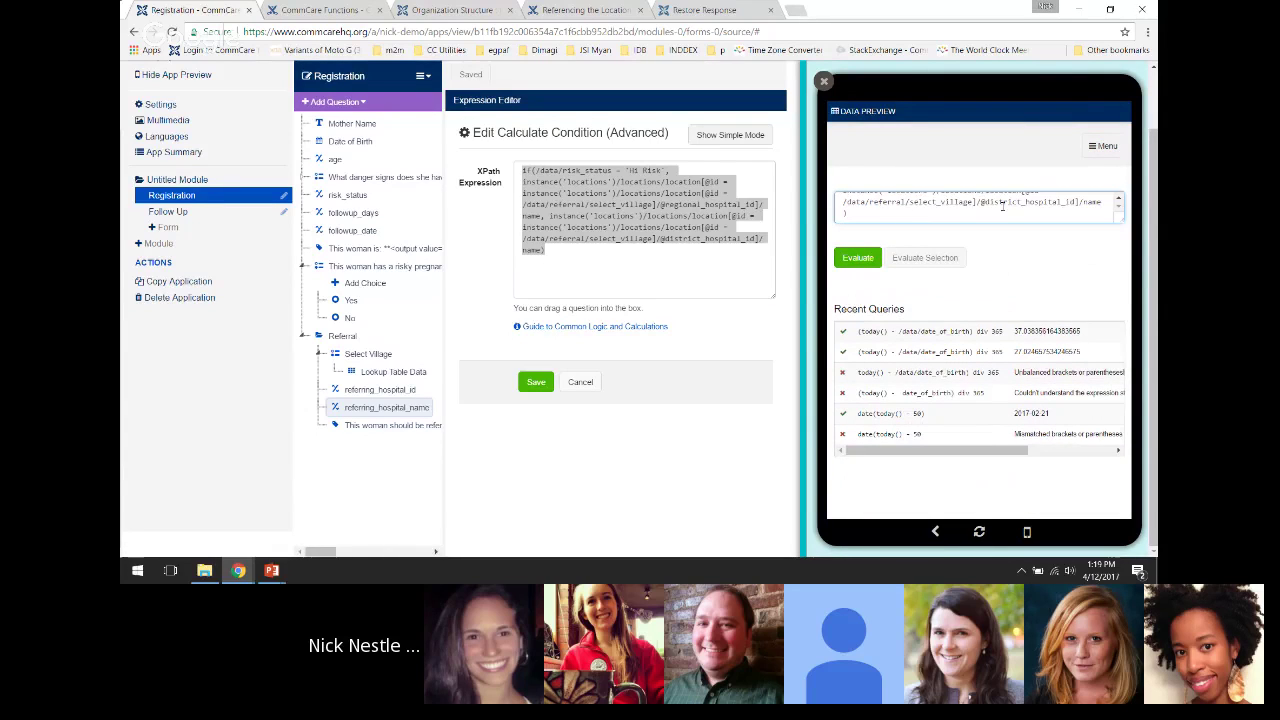
drag(1119, 221, 1136, 372)
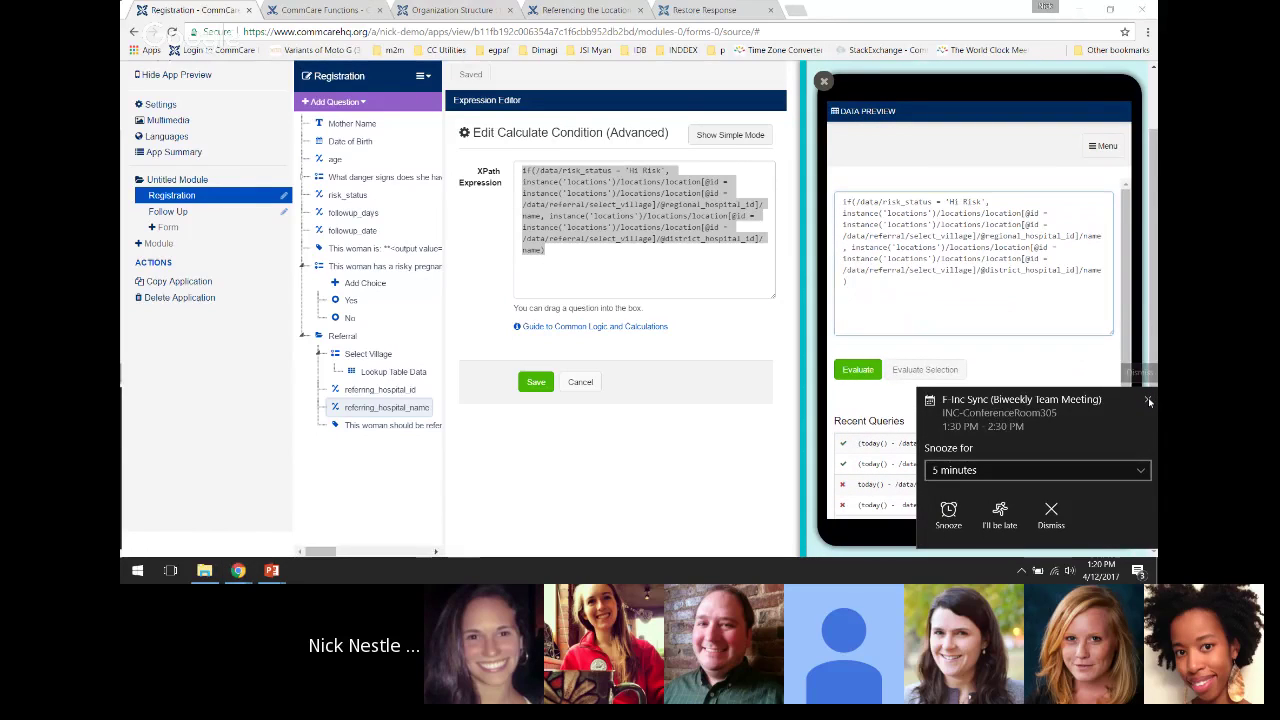
click(1148, 400)
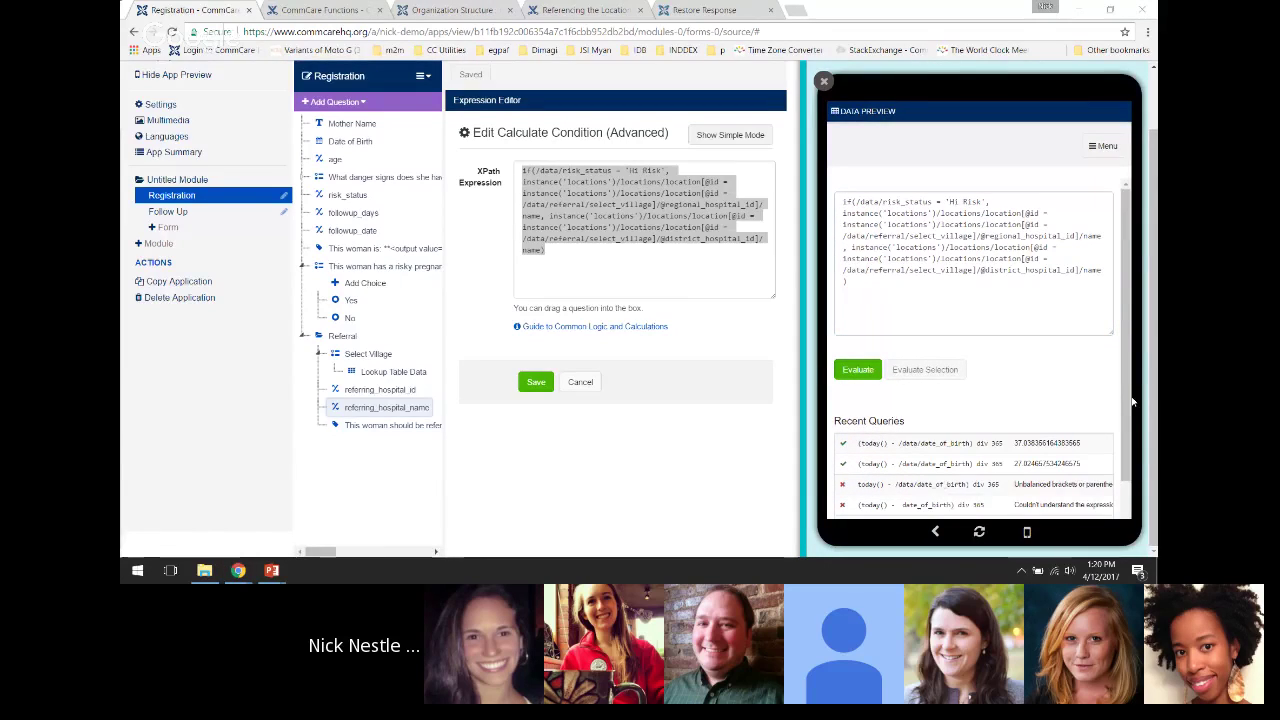
click(852, 369)
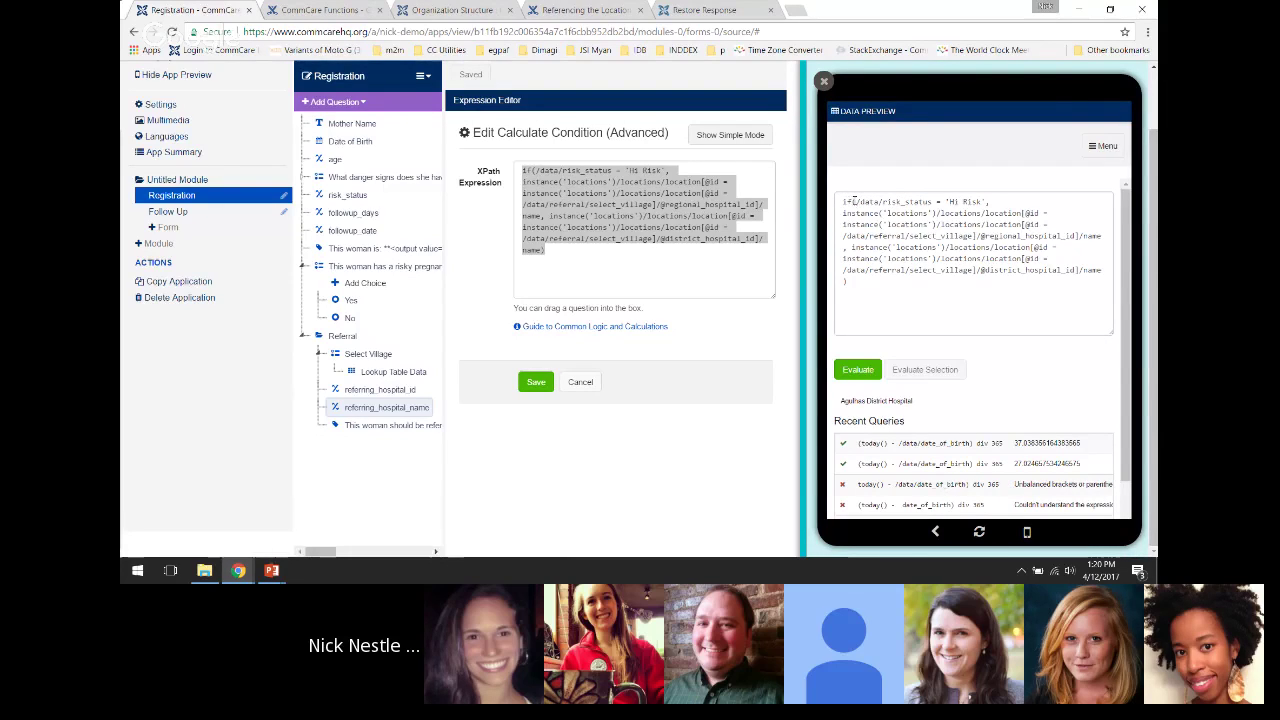
Evaluate only the regional hospital lookup, which returns Western Cape Regional Hospital
drag(855, 201, 977, 201)
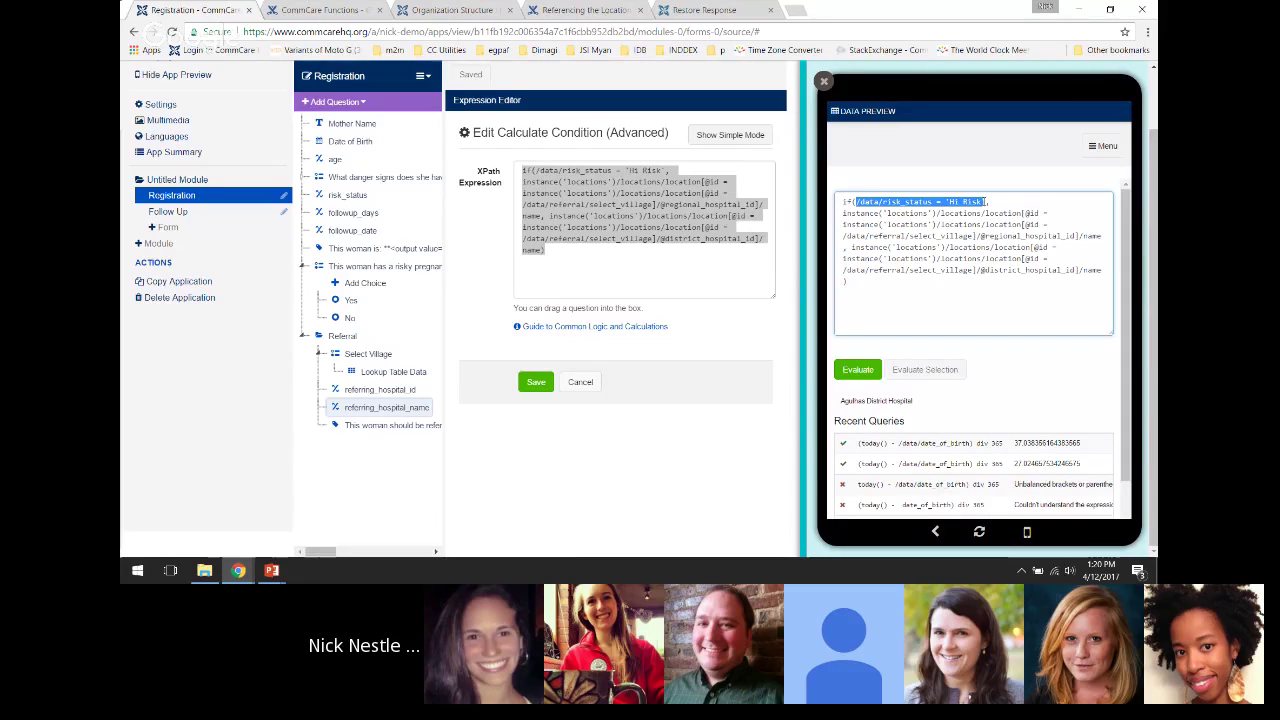
drag(843, 213, 1102, 237)
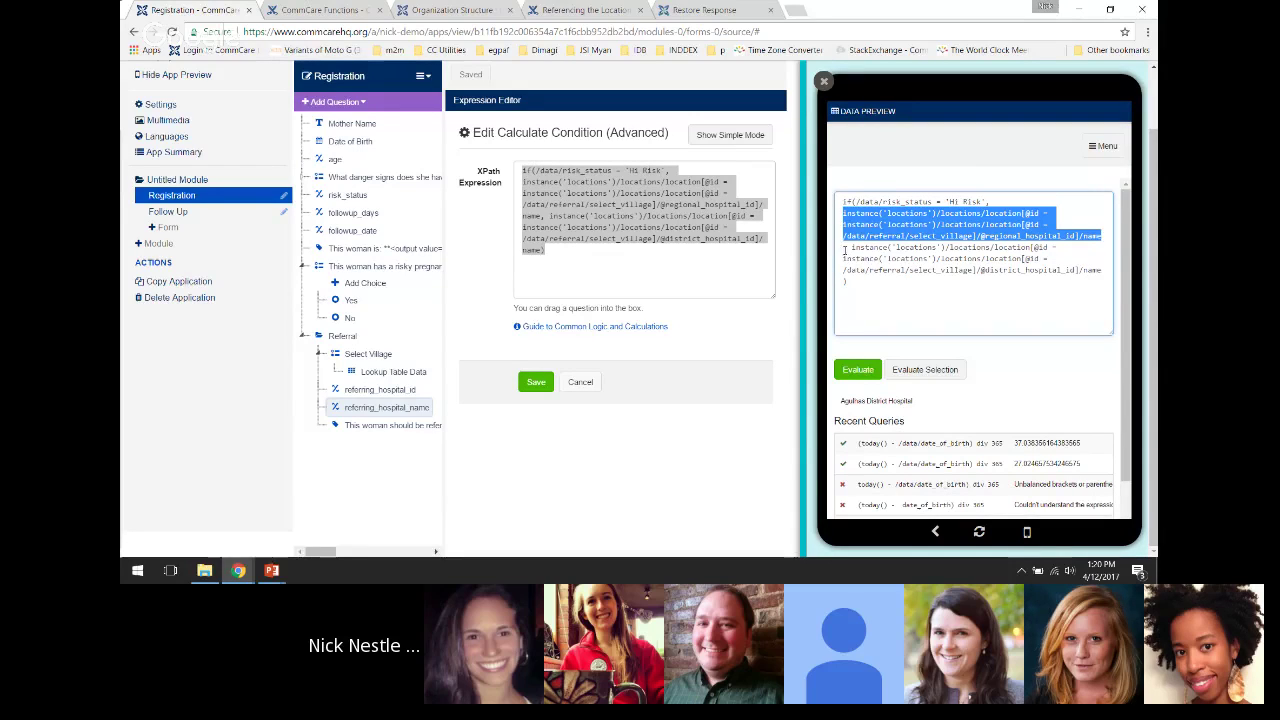
drag(848, 247, 1102, 270)
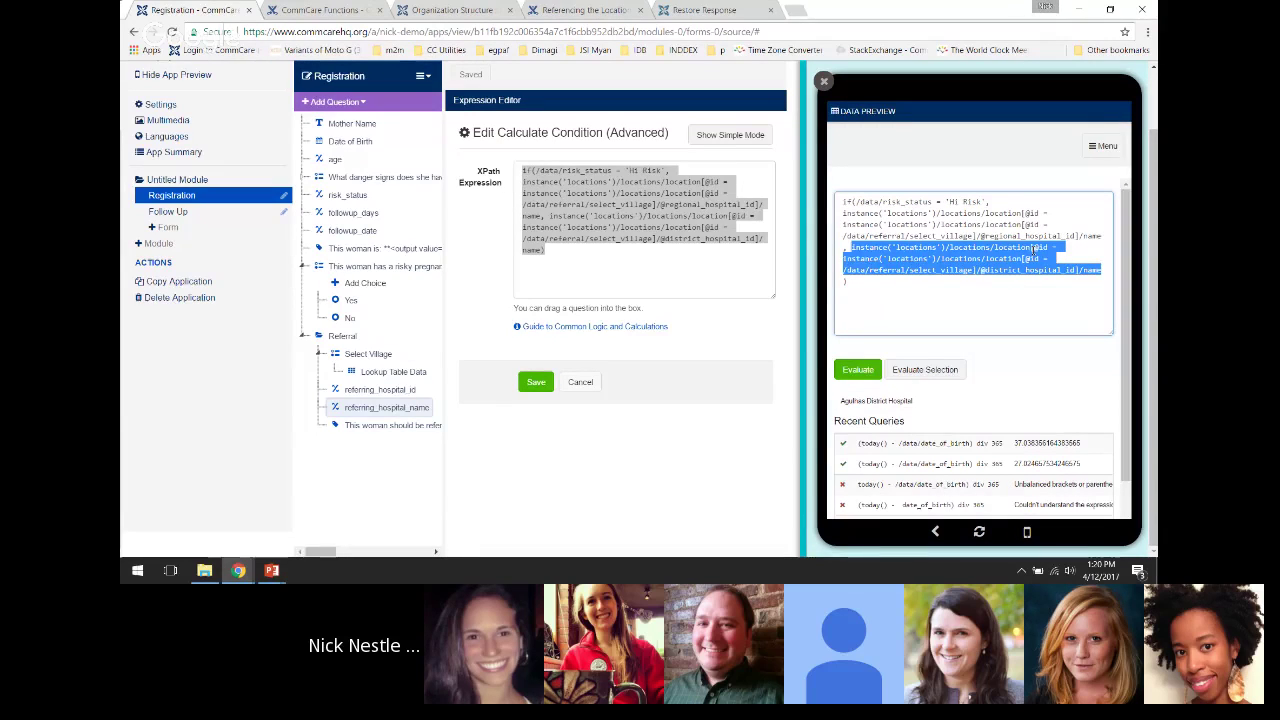
click(986, 258)
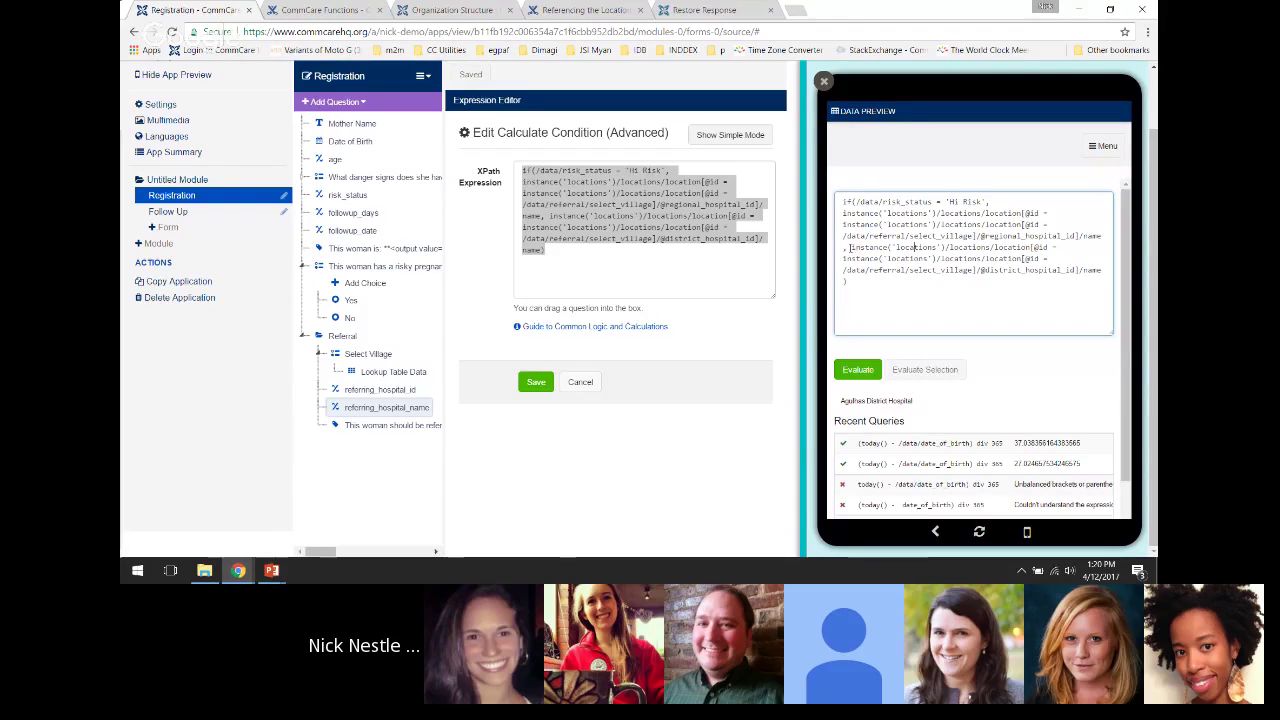
drag(850, 247, 1102, 271)
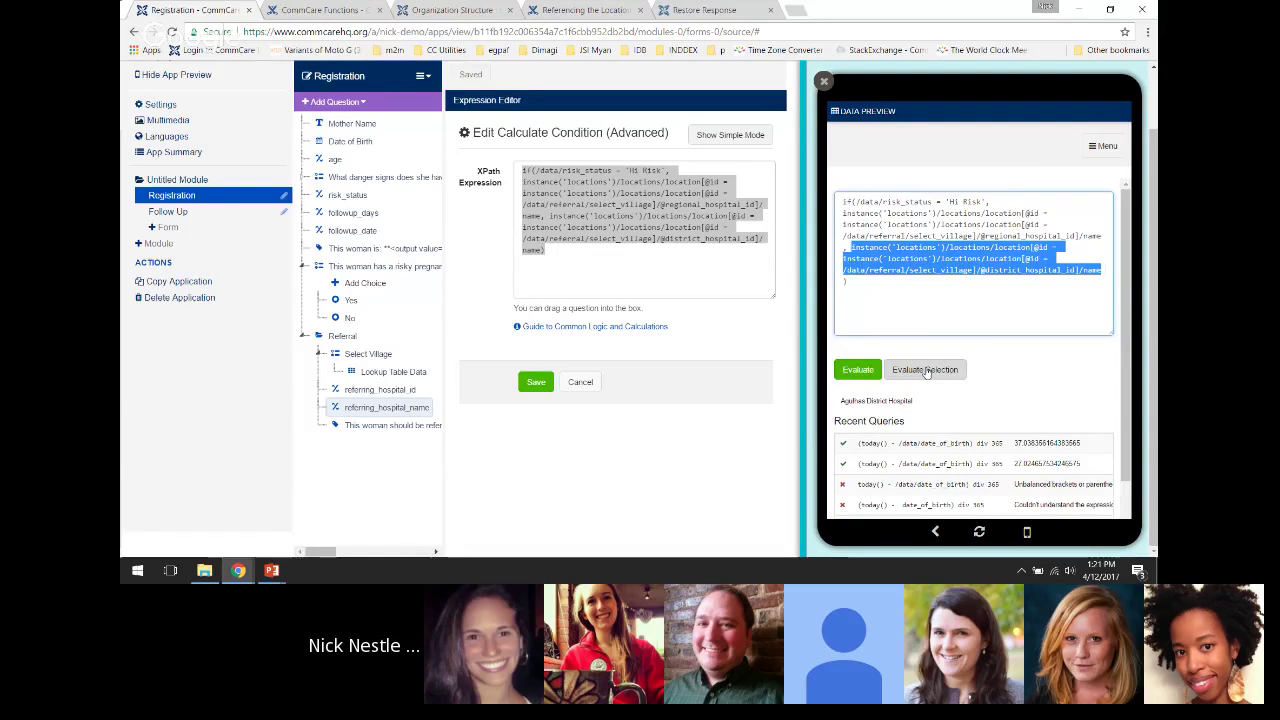
click(927, 371)
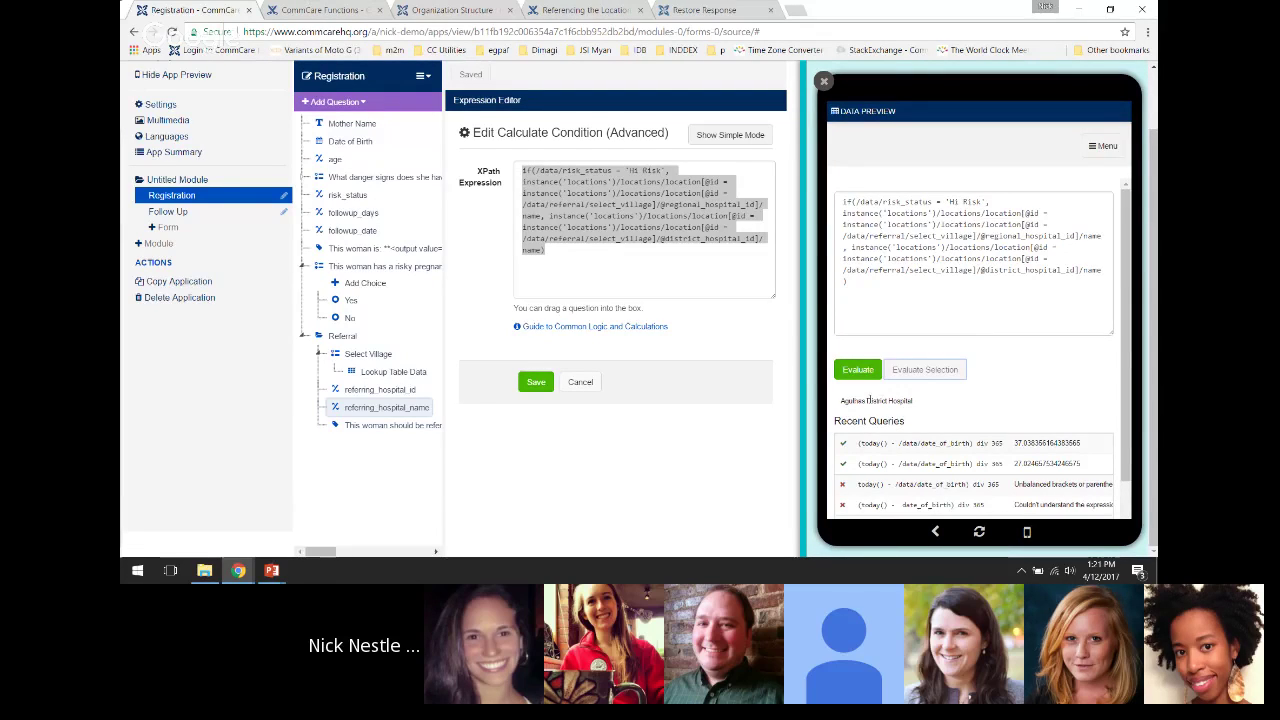
drag(842, 213, 1100, 236)
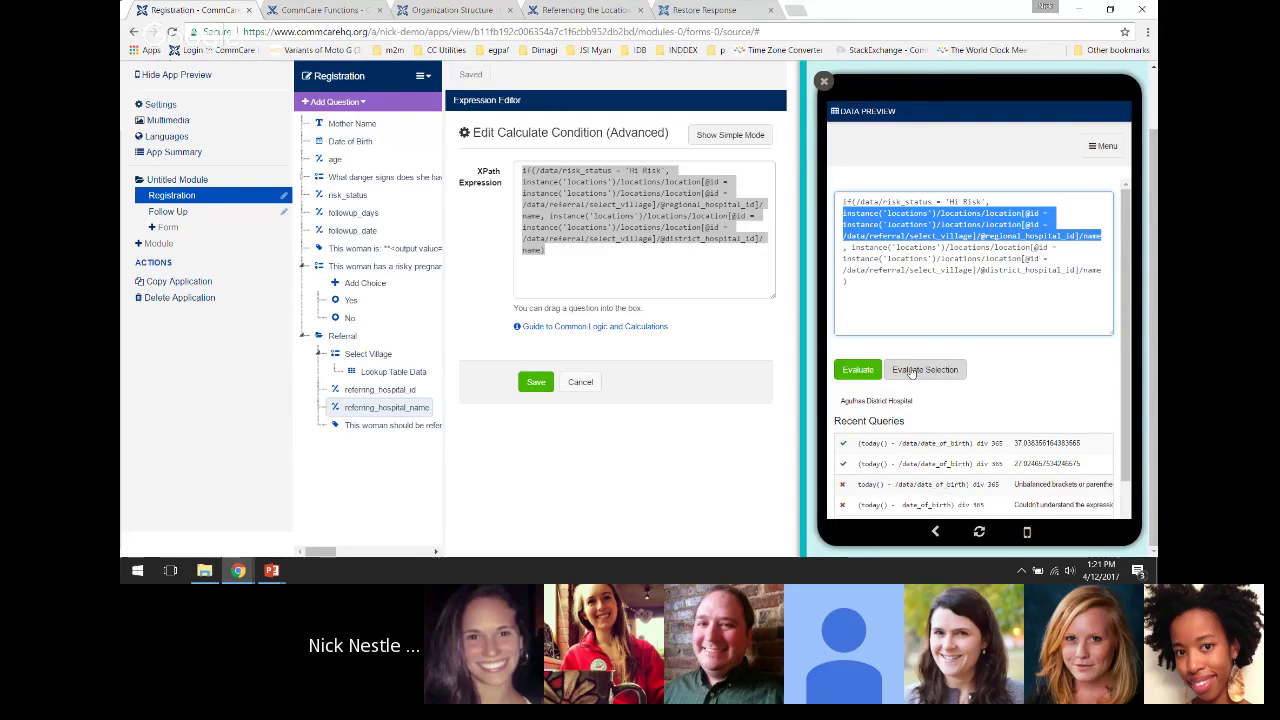
click(912, 371)
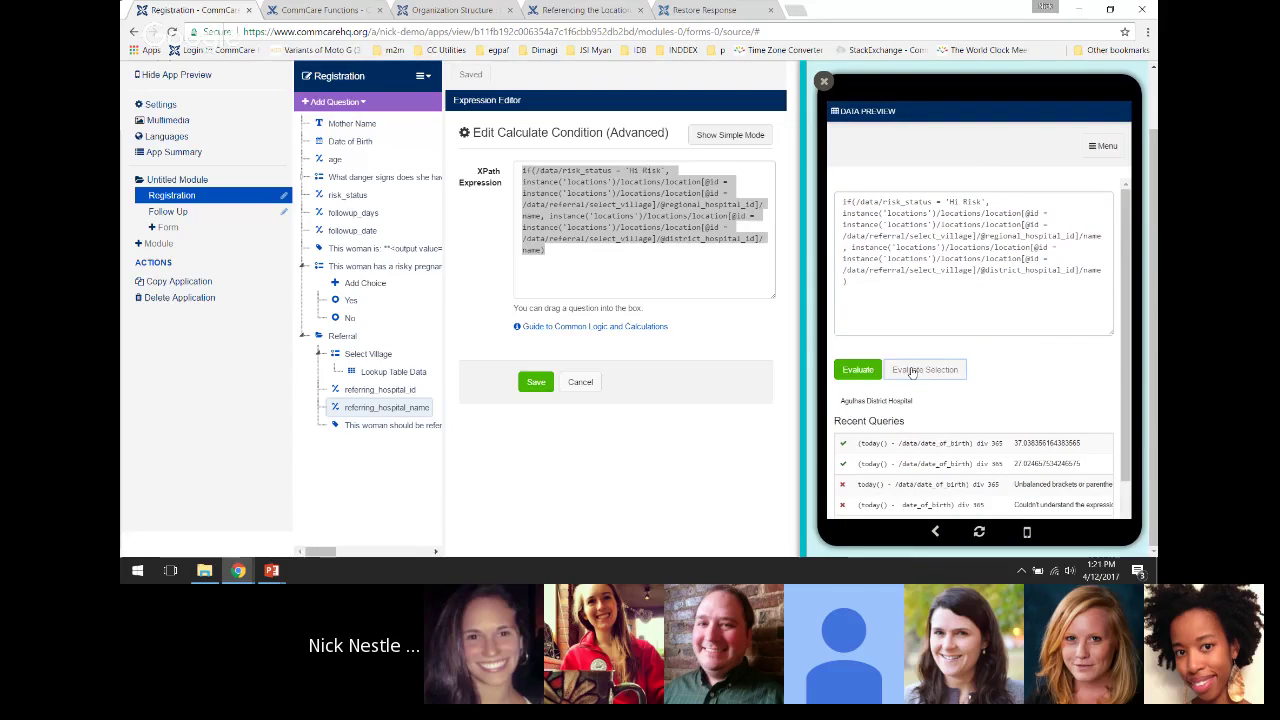
drag(841, 400, 937, 399)
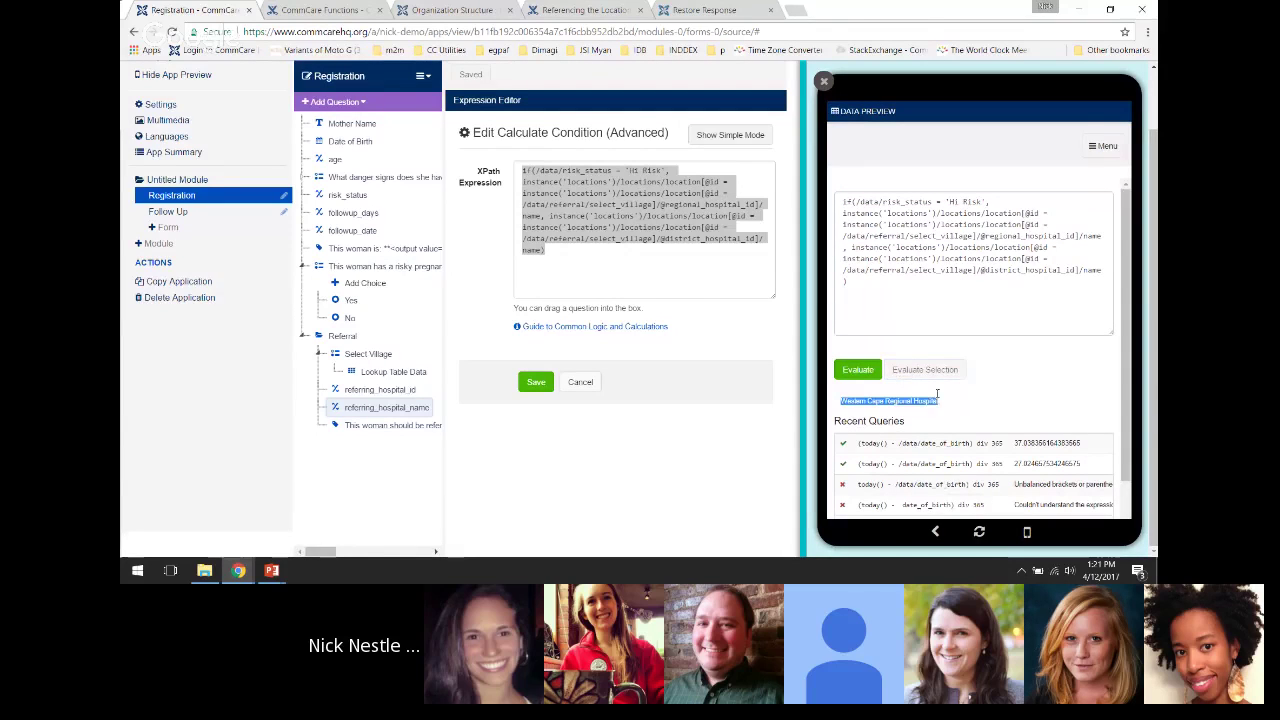
click(938, 399)
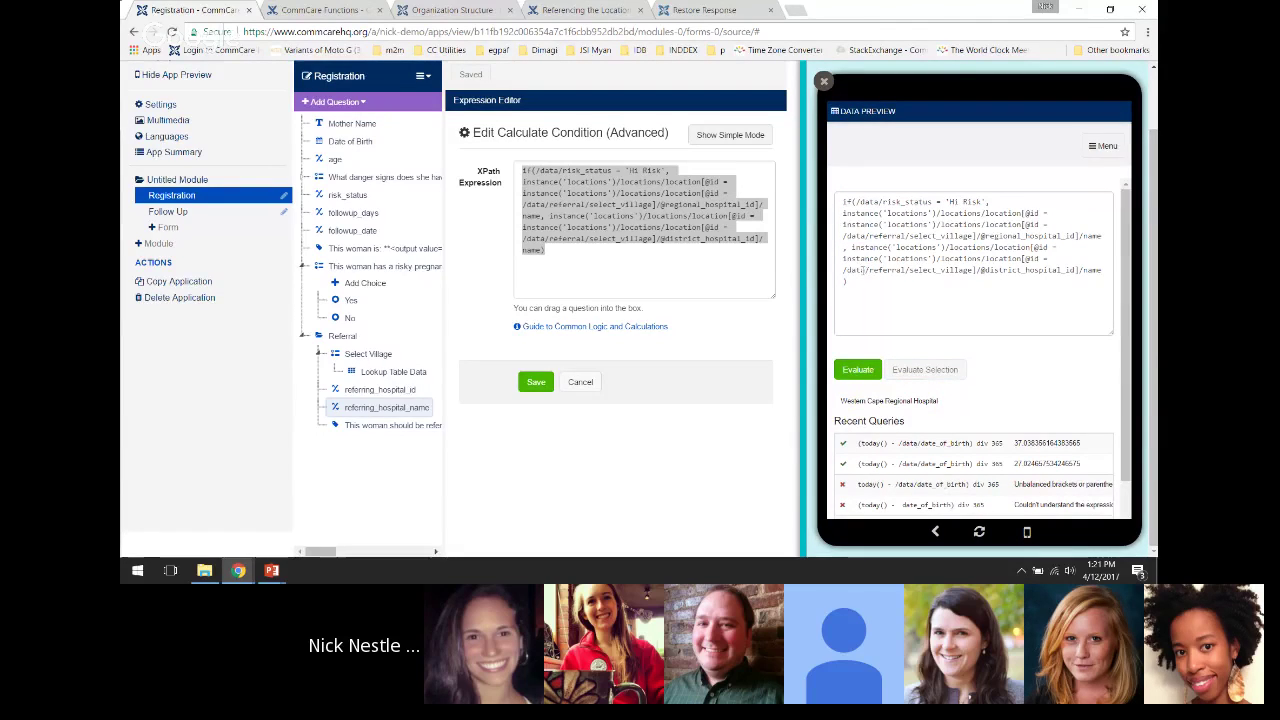
Evaluate the district hospital lookup (Agulhas District Hospital) and recheck the regional lookup
drag(1101, 270, 855, 247)
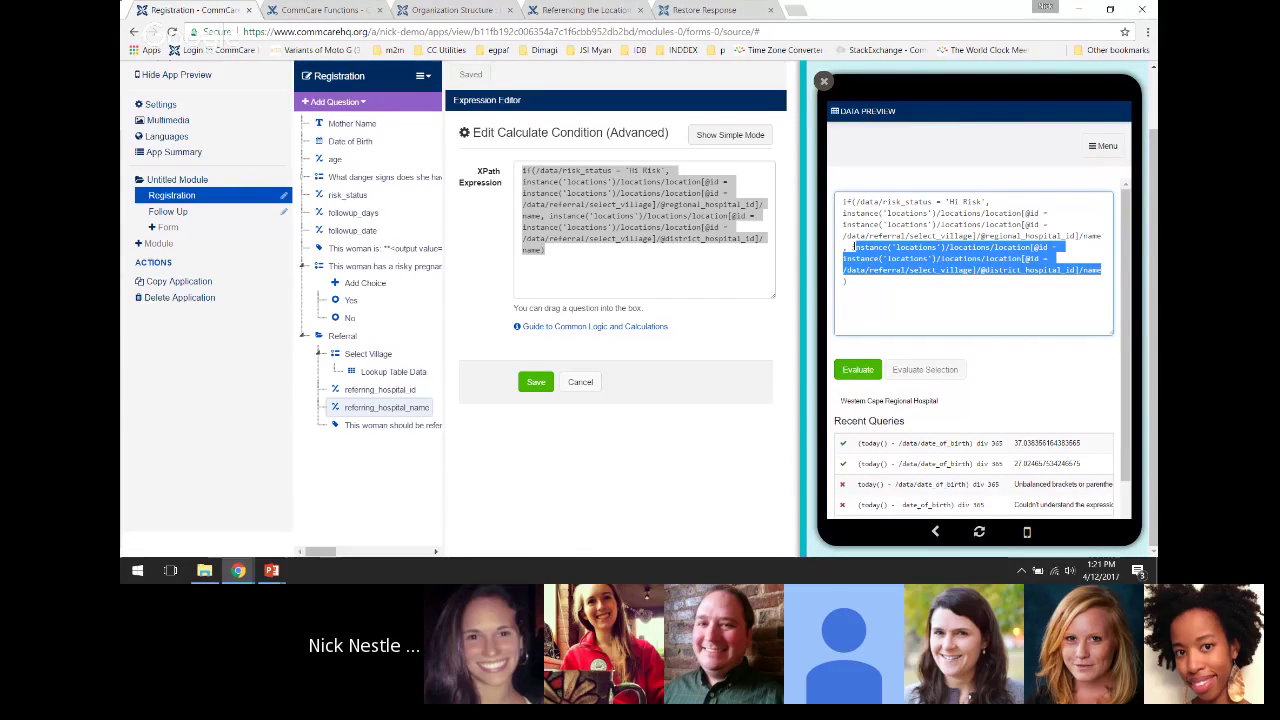
click(915, 369)
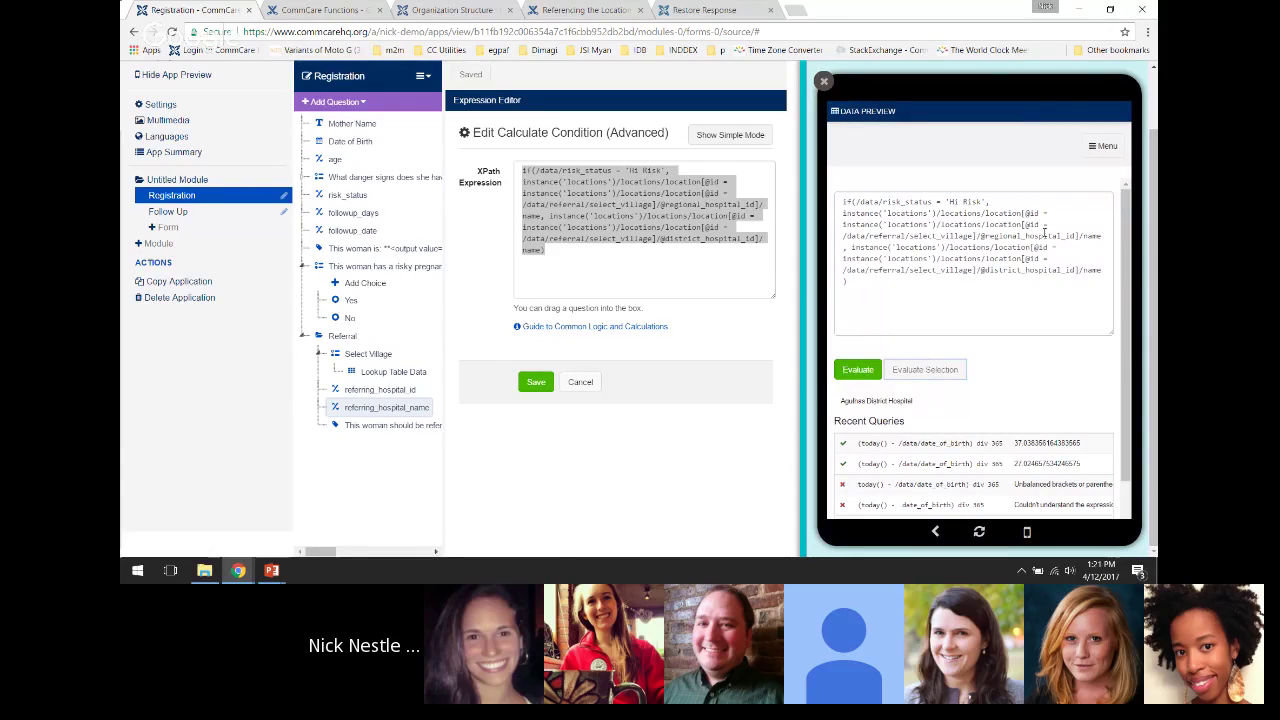
drag(1101, 237, 843, 213)
click(925, 369)
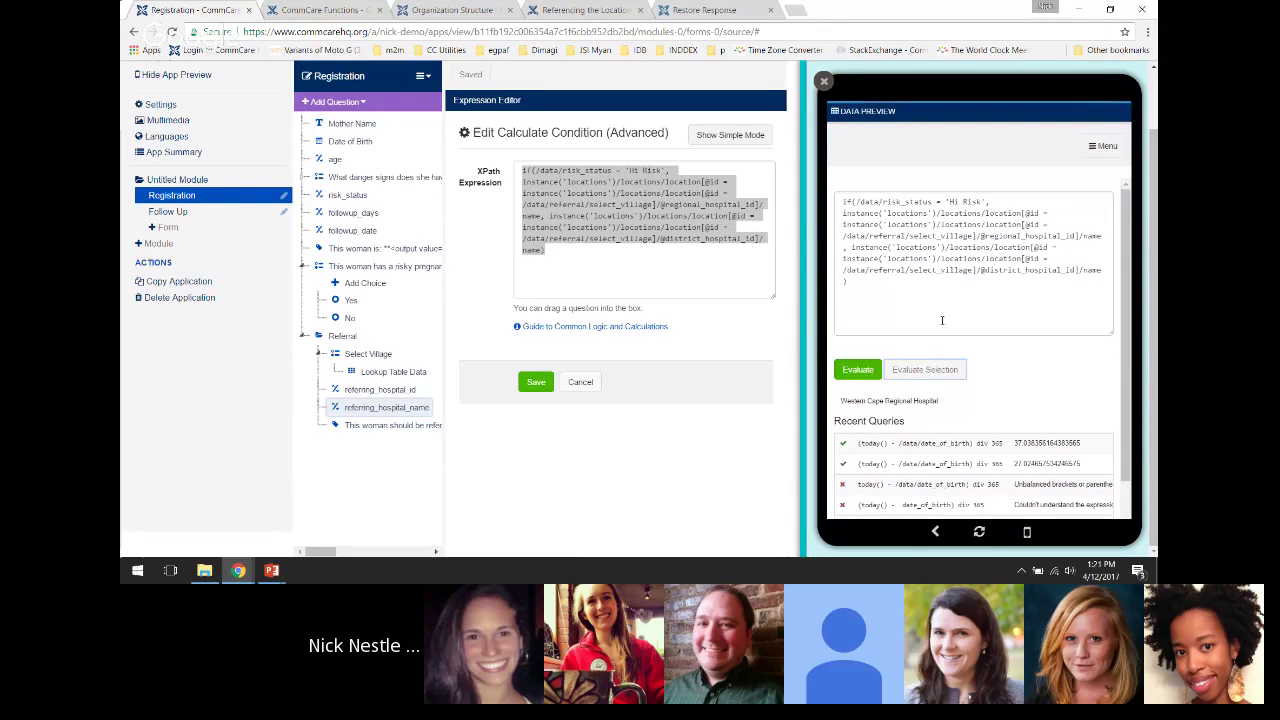
click(942, 311)
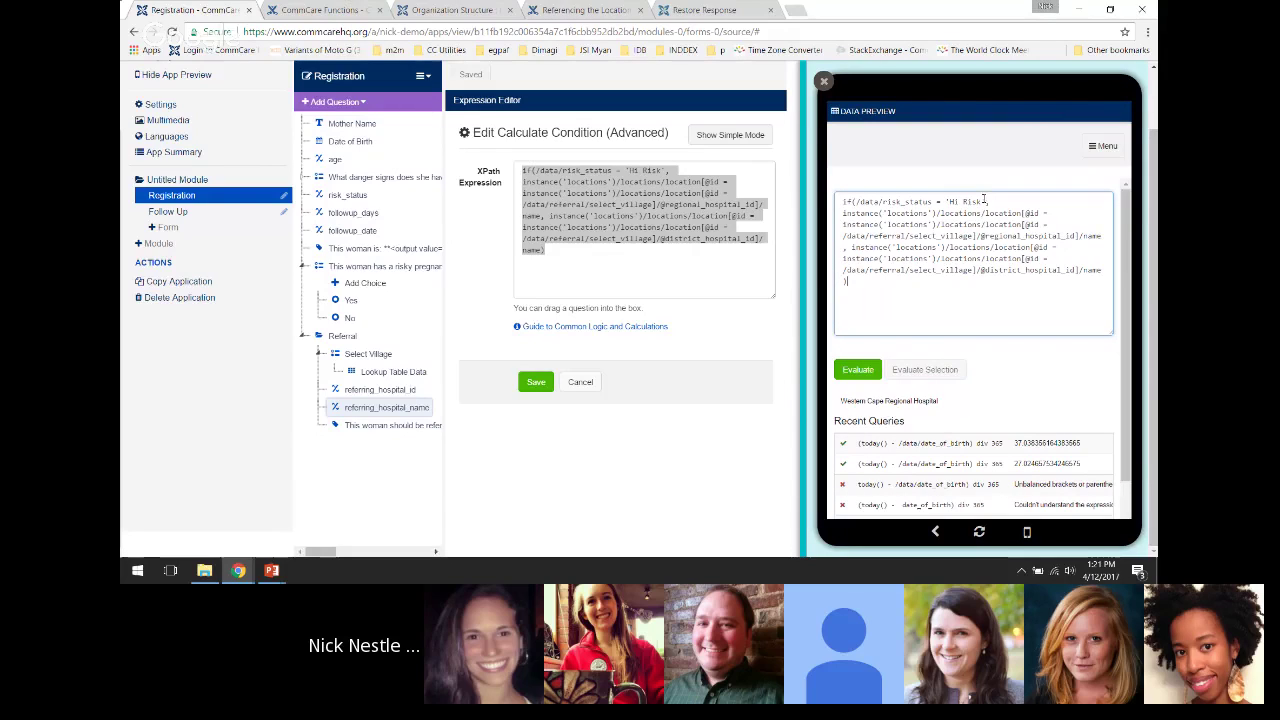
drag(985, 200, 856, 201)
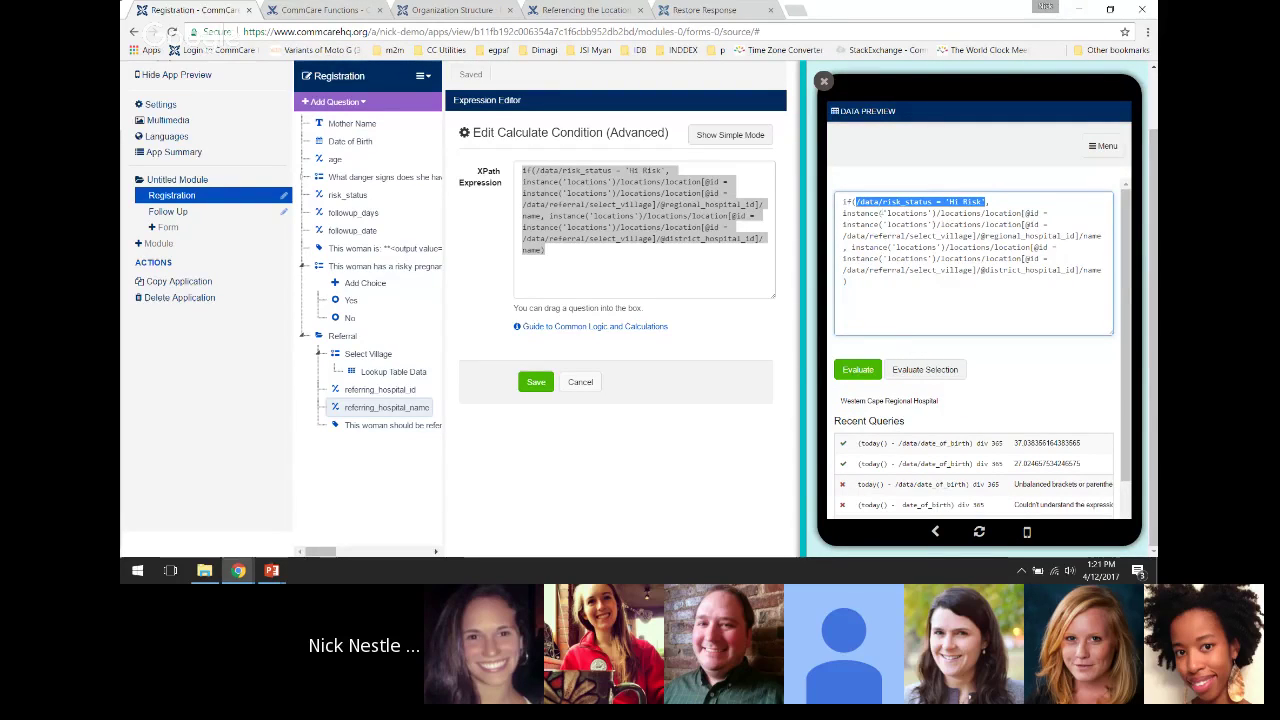
Evaluate the 'Hi Risk' risk_status condition on its own, which comes back false
click(925, 370)
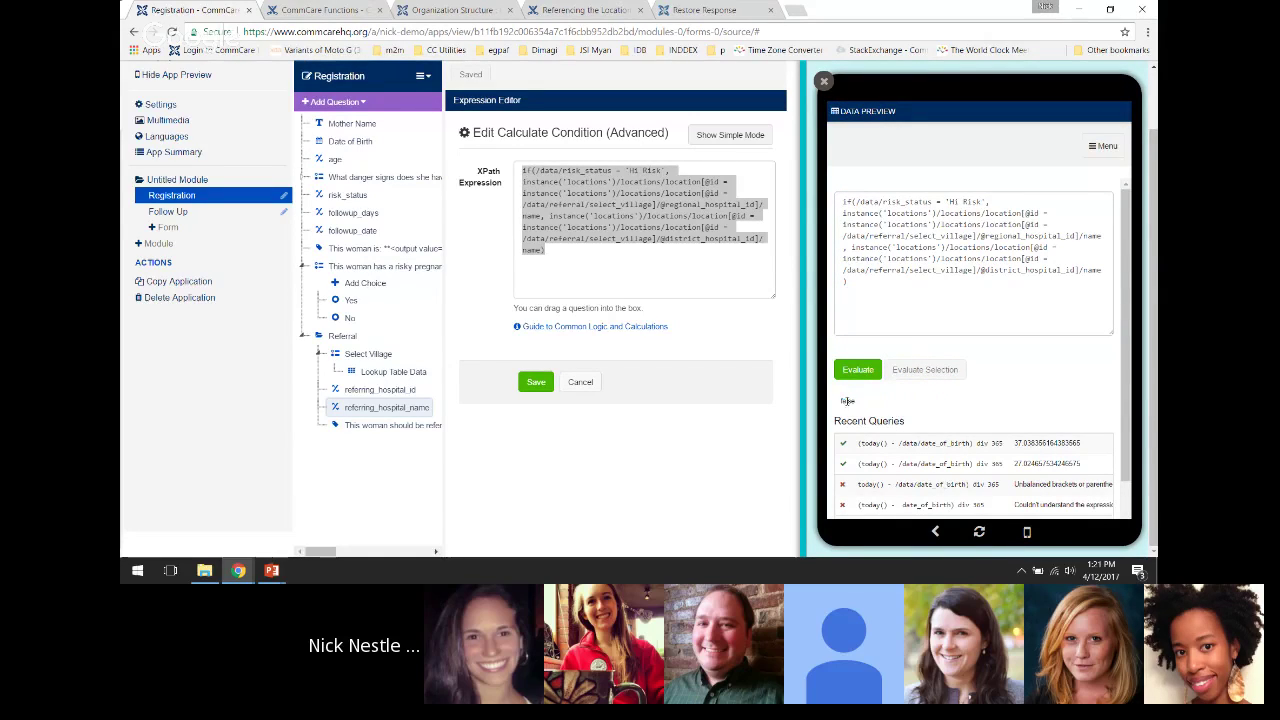
drag(987, 201, 856, 201)
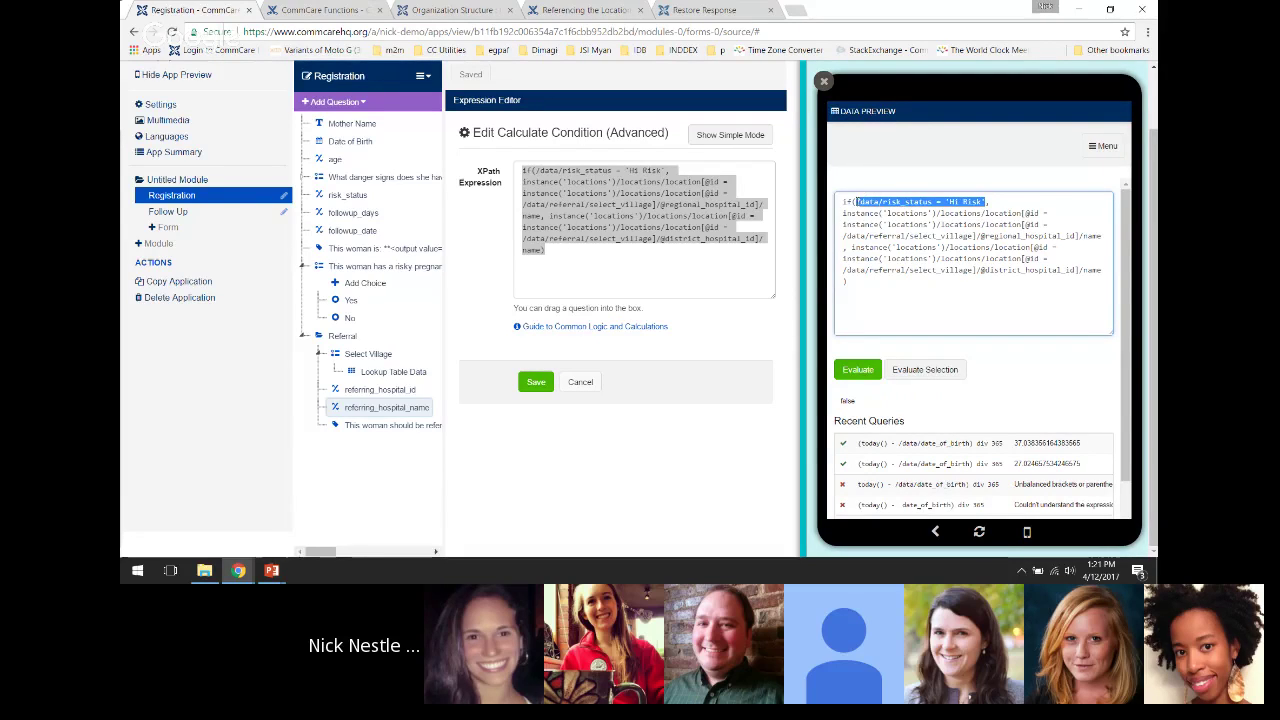
click(919, 371)
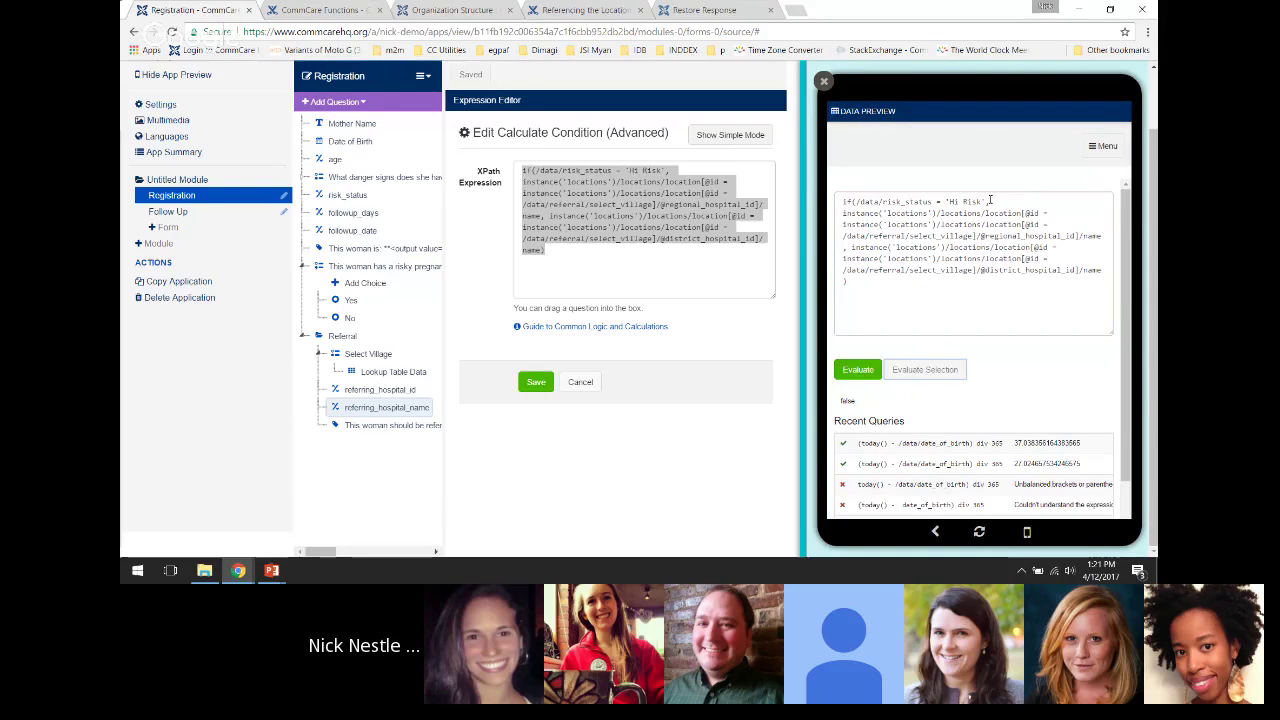
click(958, 204)
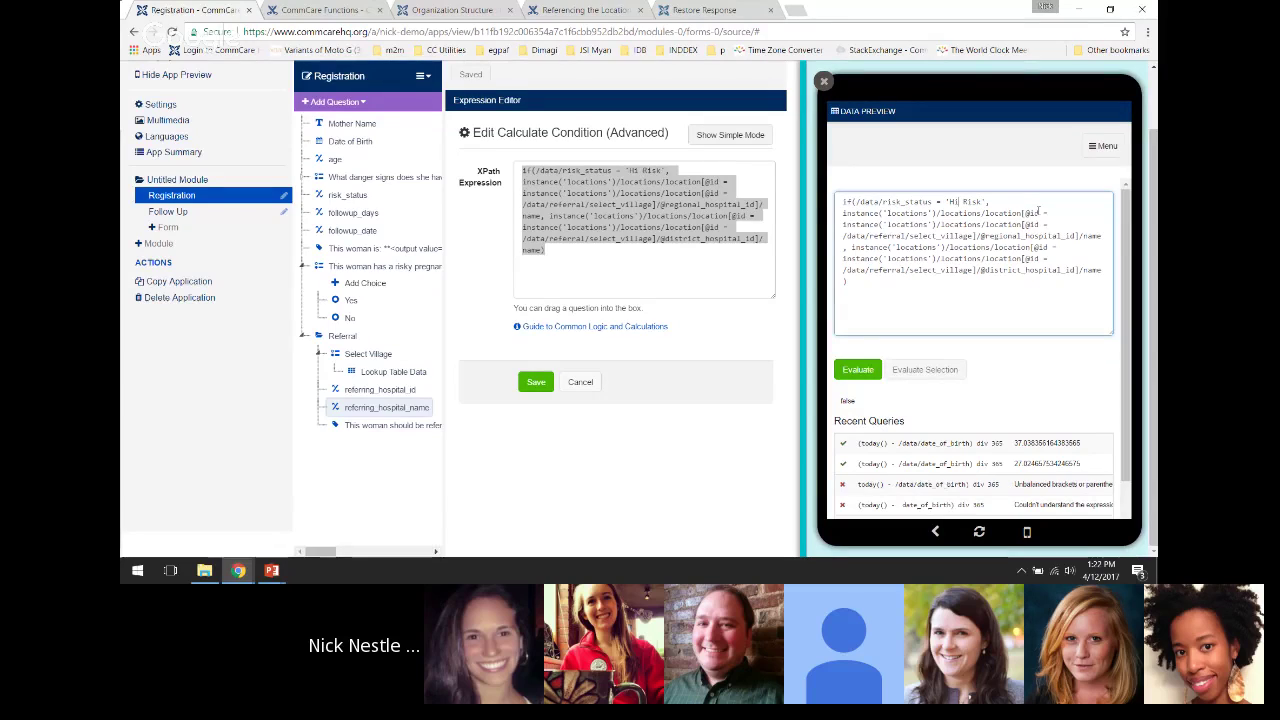
Evaluate /data/risk_status alone, revealing its value is High Risk
double_click(906, 202)
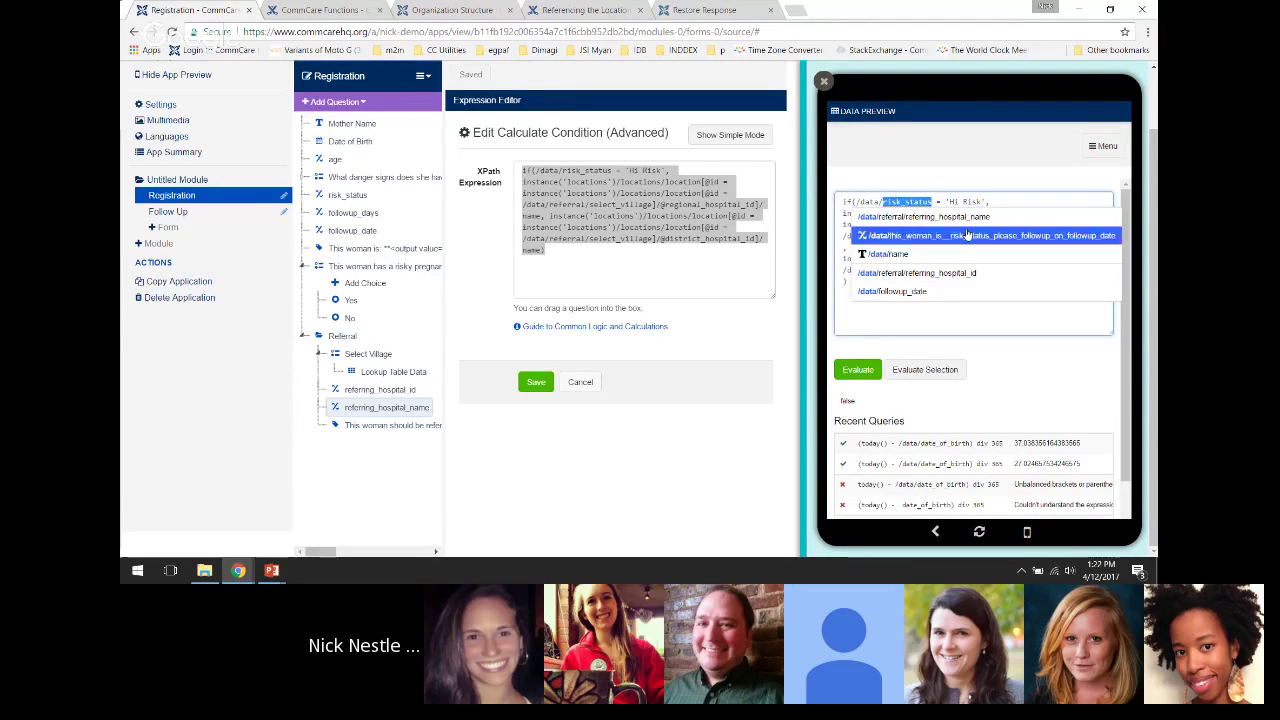
click(856, 202)
drag(857, 202, 925, 202)
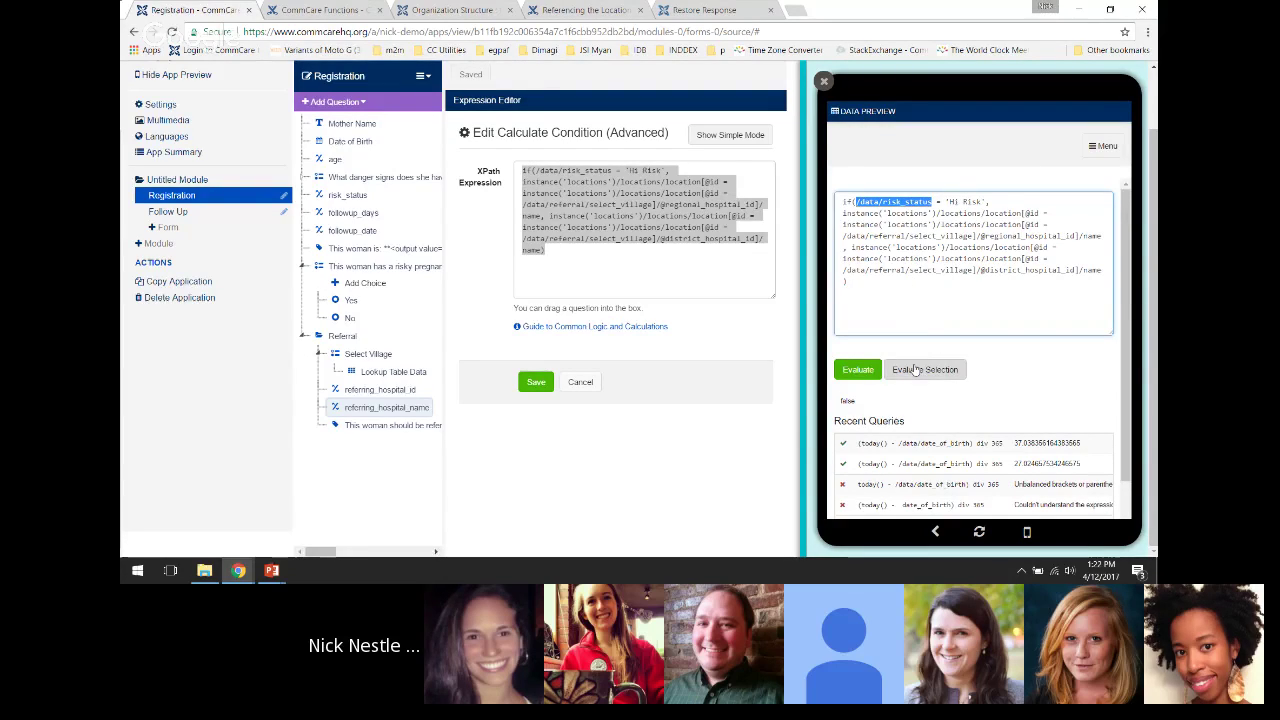
click(913, 370)
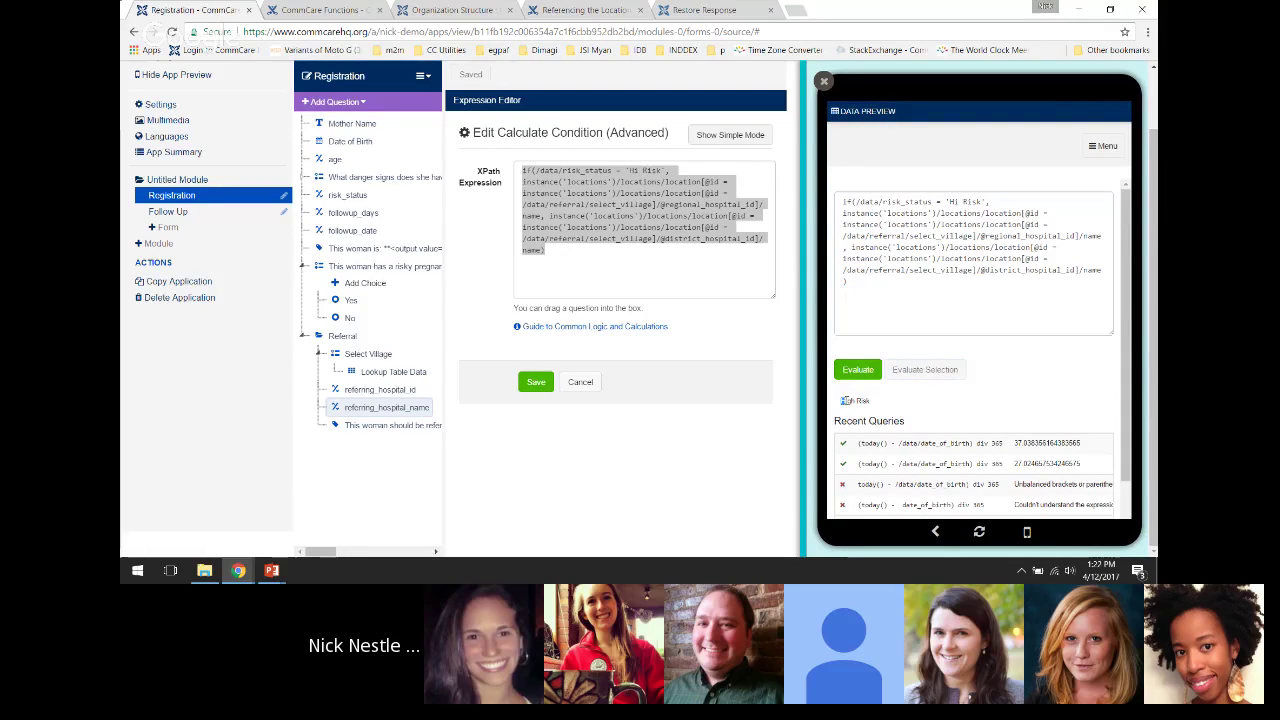
drag(843, 400, 868, 401)
click(842, 401)
Re-evaluate the risk_status path and place the caret in the regional lookup for editing
click(991, 207)
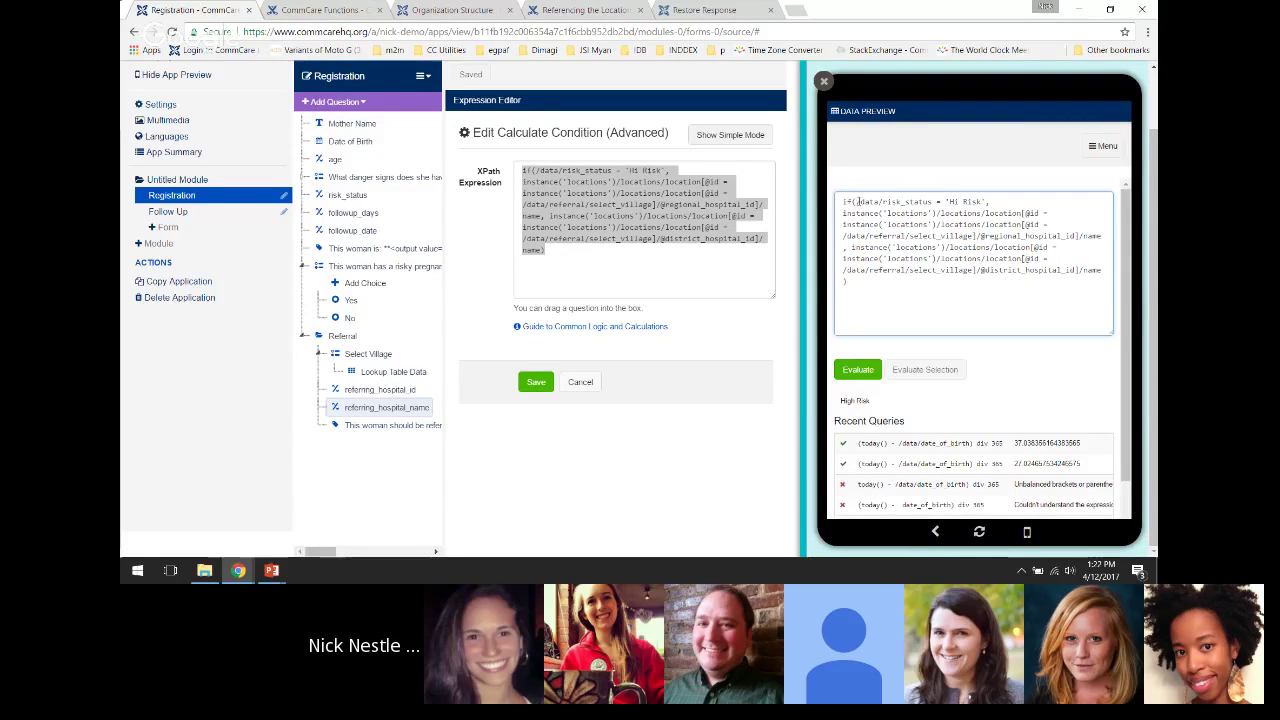
drag(856, 201, 932, 202)
click(915, 373)
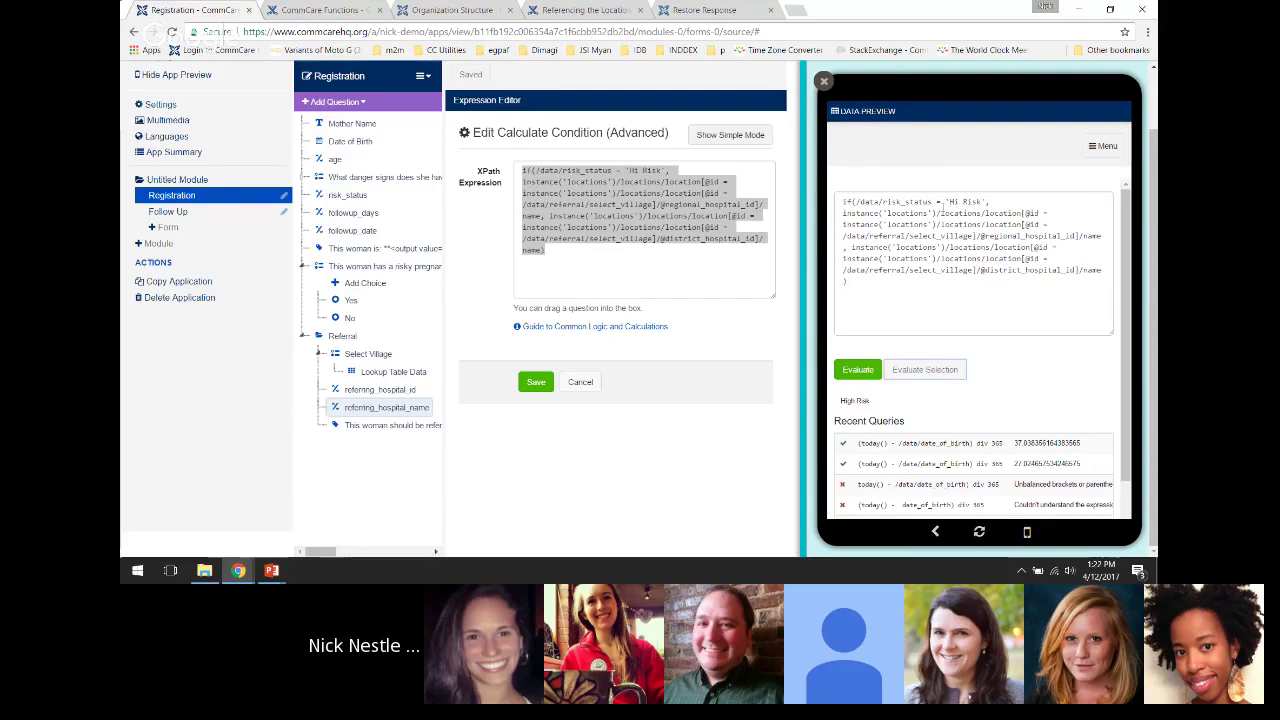
drag(840, 212, 1101, 236)
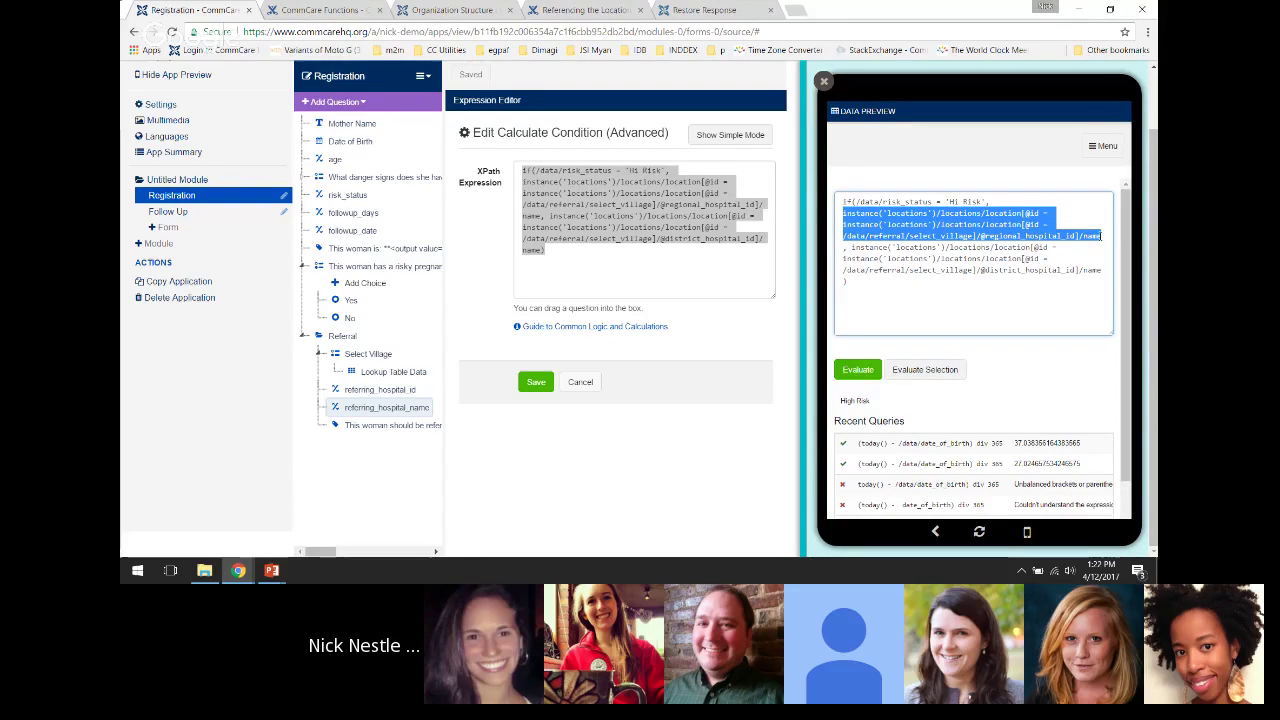
click(1070, 256)
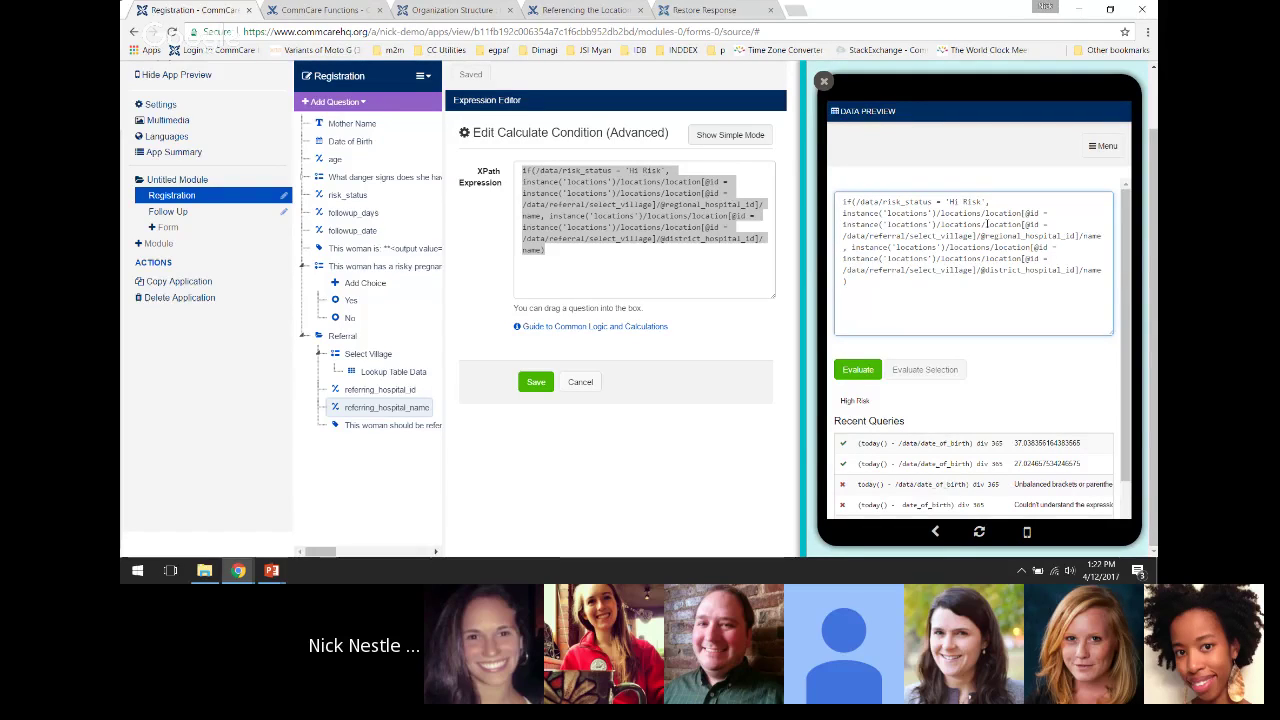
Change 'Hi Risk' to 'High Risk', confirm Western Cape Regional Hospital, and copy the expression
text(gh)
click(857, 369)
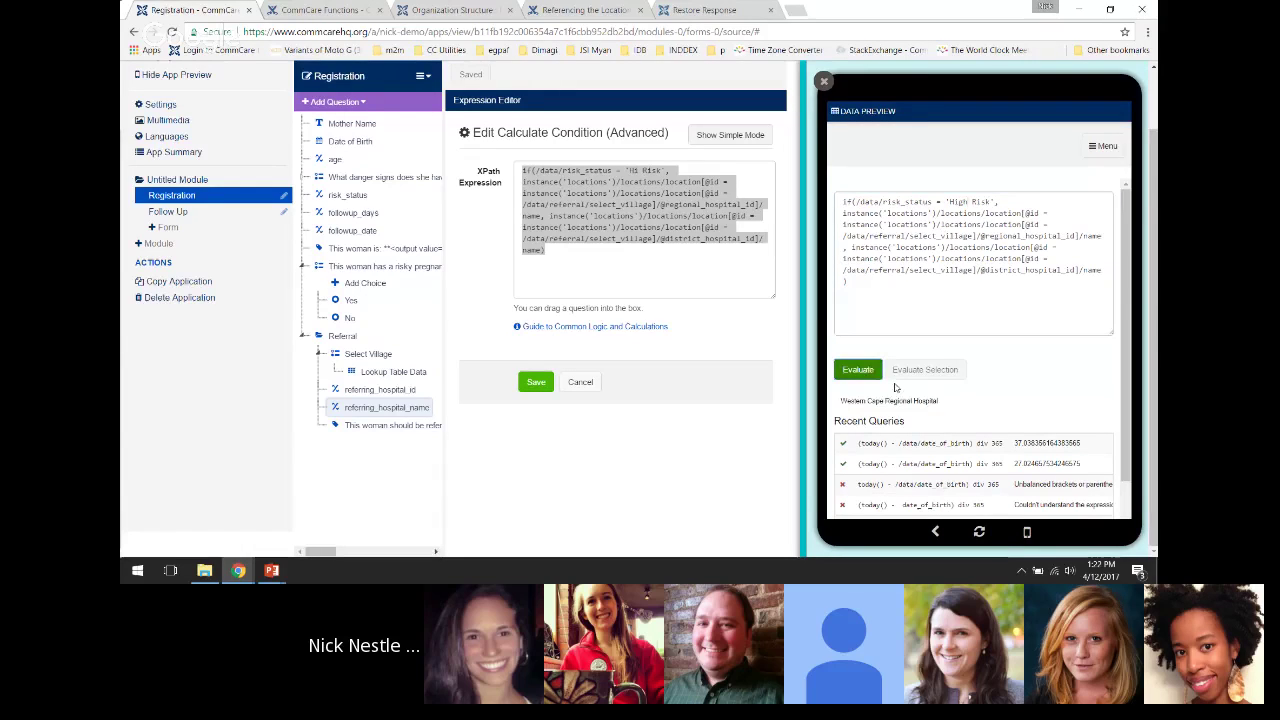
double_click(898, 401)
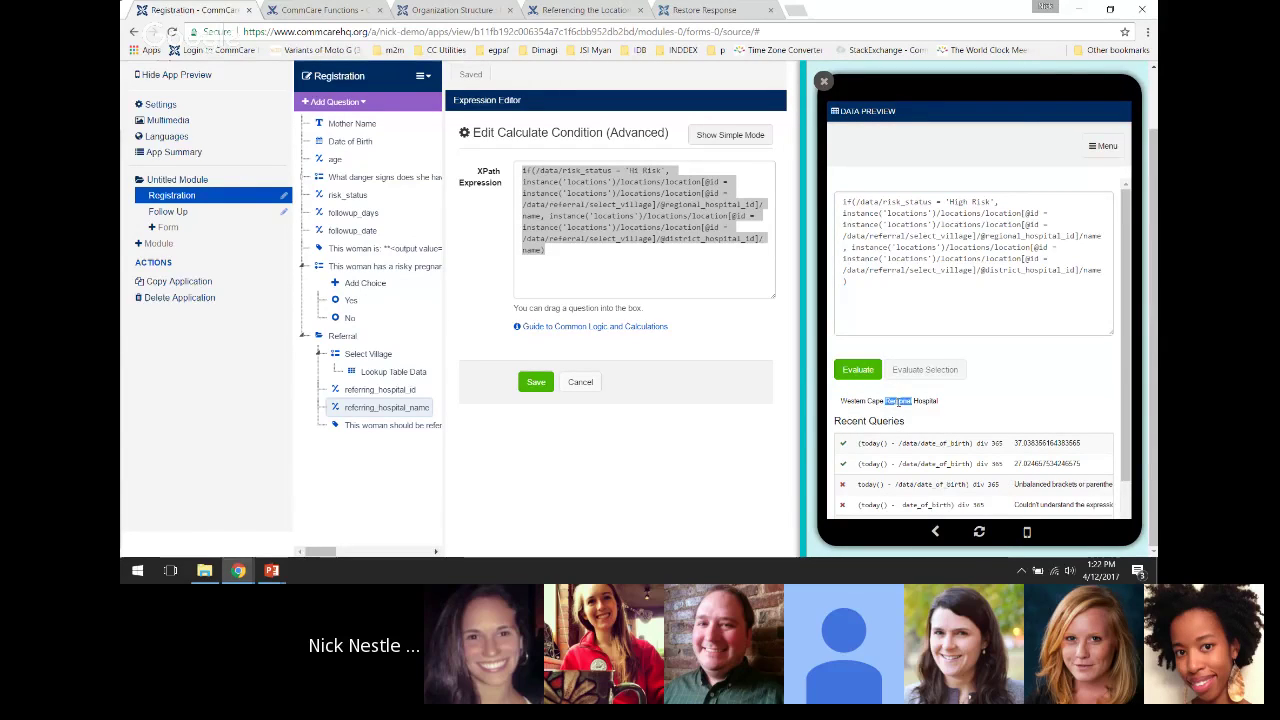
click(956, 280)
drag(868, 283, 836, 202)
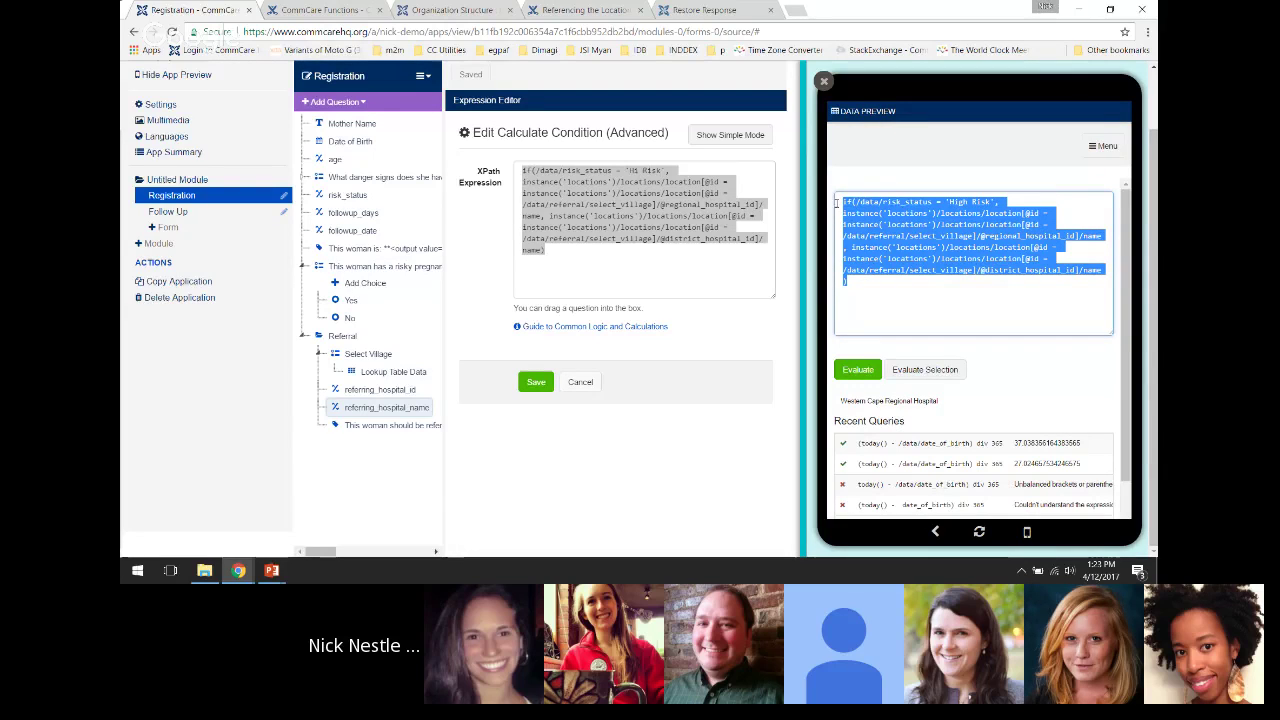
right_click(876, 222)
click(882, 252)
Replace the Expression Editor's XPath with the copied 'High Risk' expression and accept it
drag(546, 250, 519, 174)
key(BackSpace)
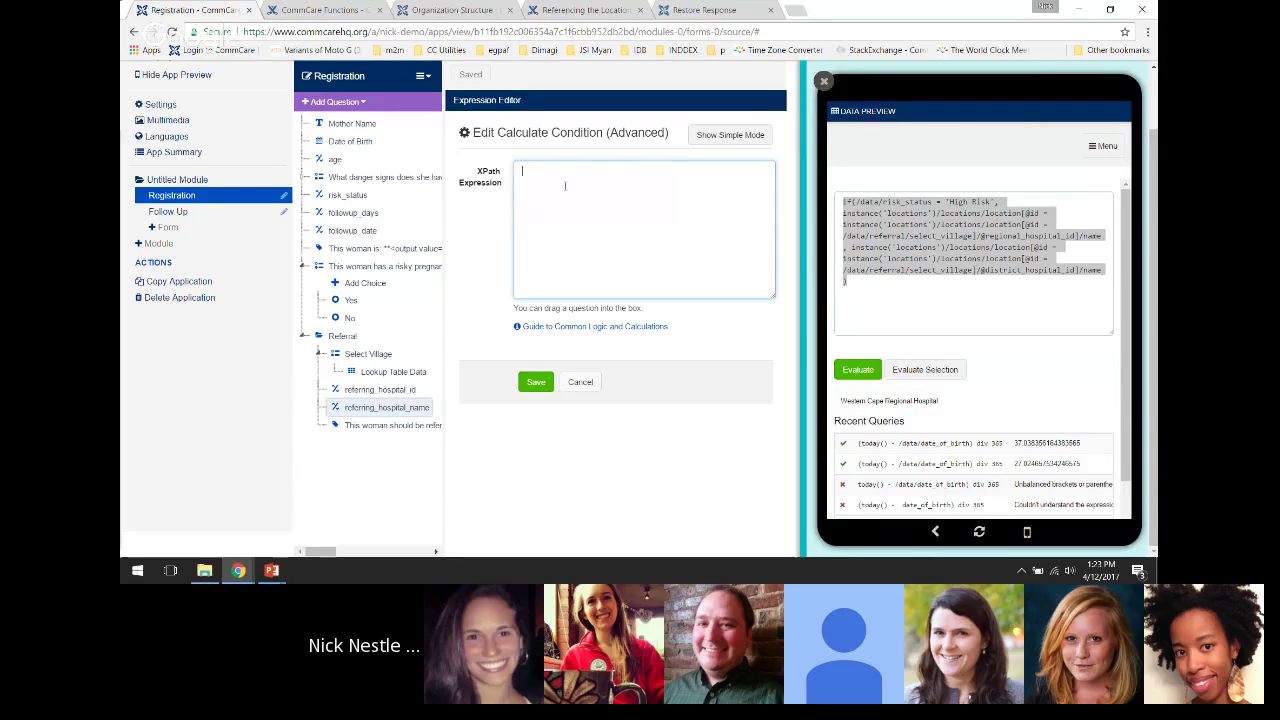
key(ctrl+v)
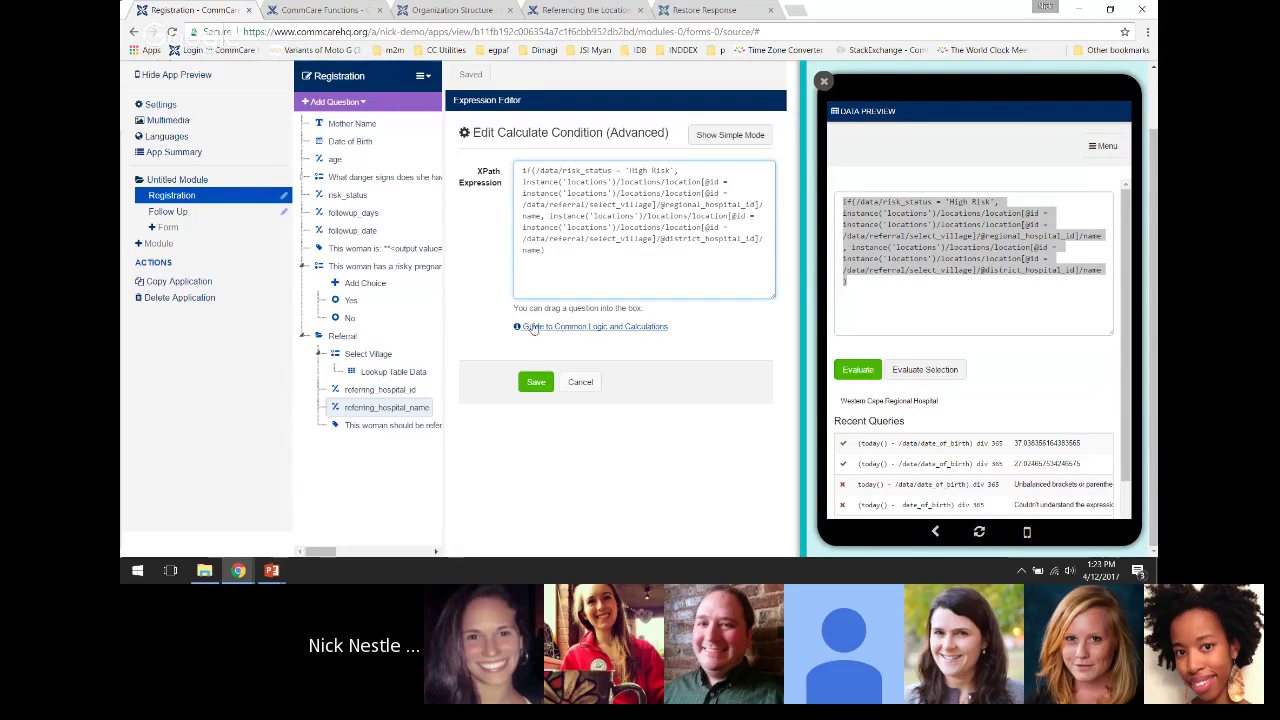
click(536, 382)
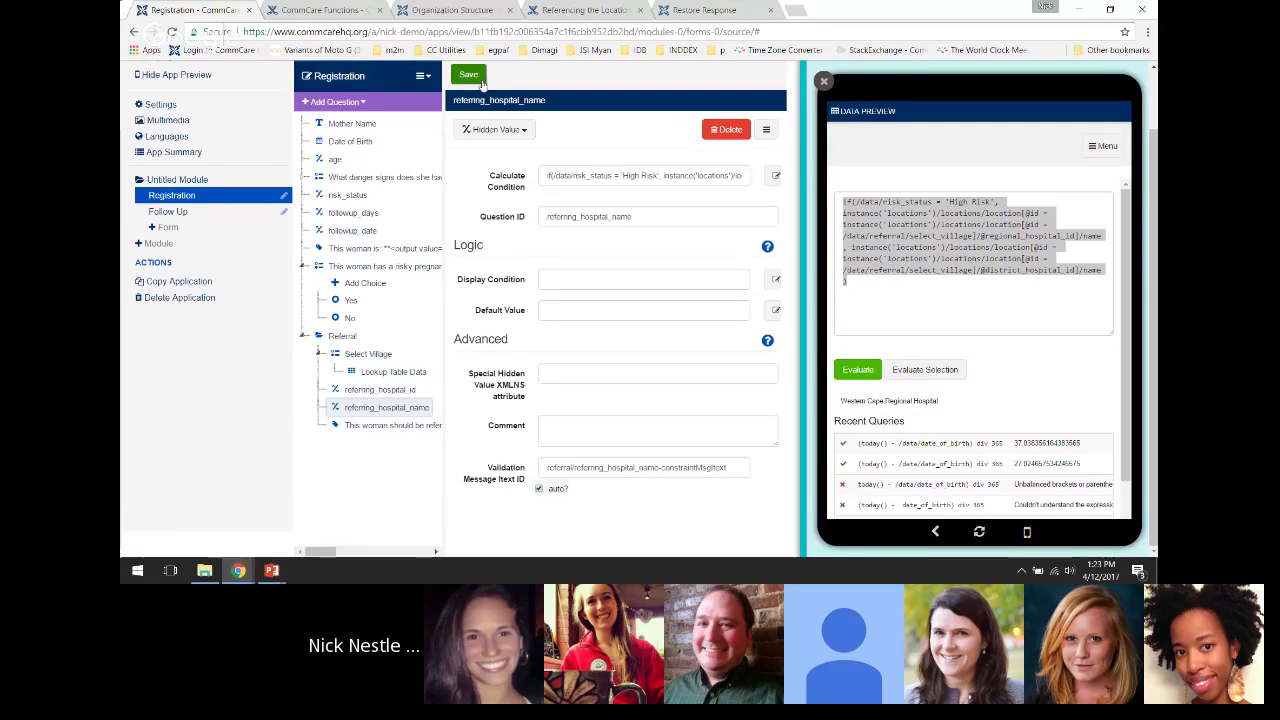
Save the form, reload App Preview, and open the Registration form
click(477, 77)
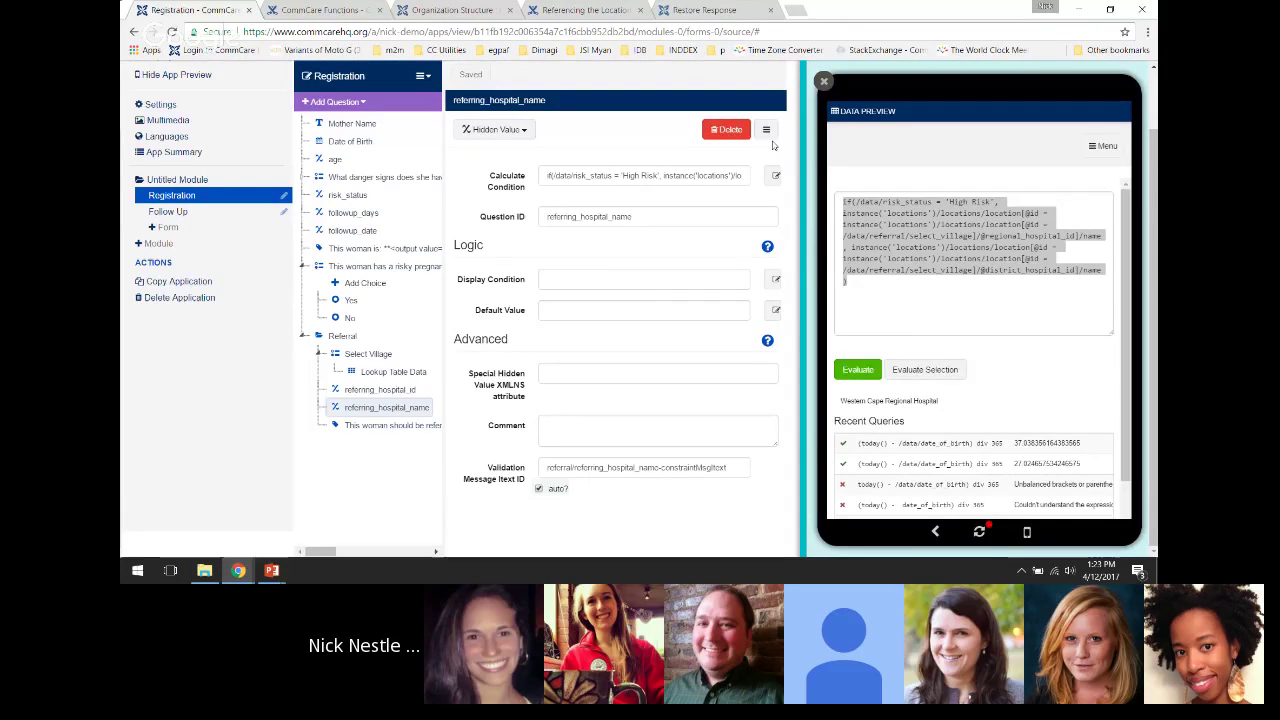
click(979, 534)
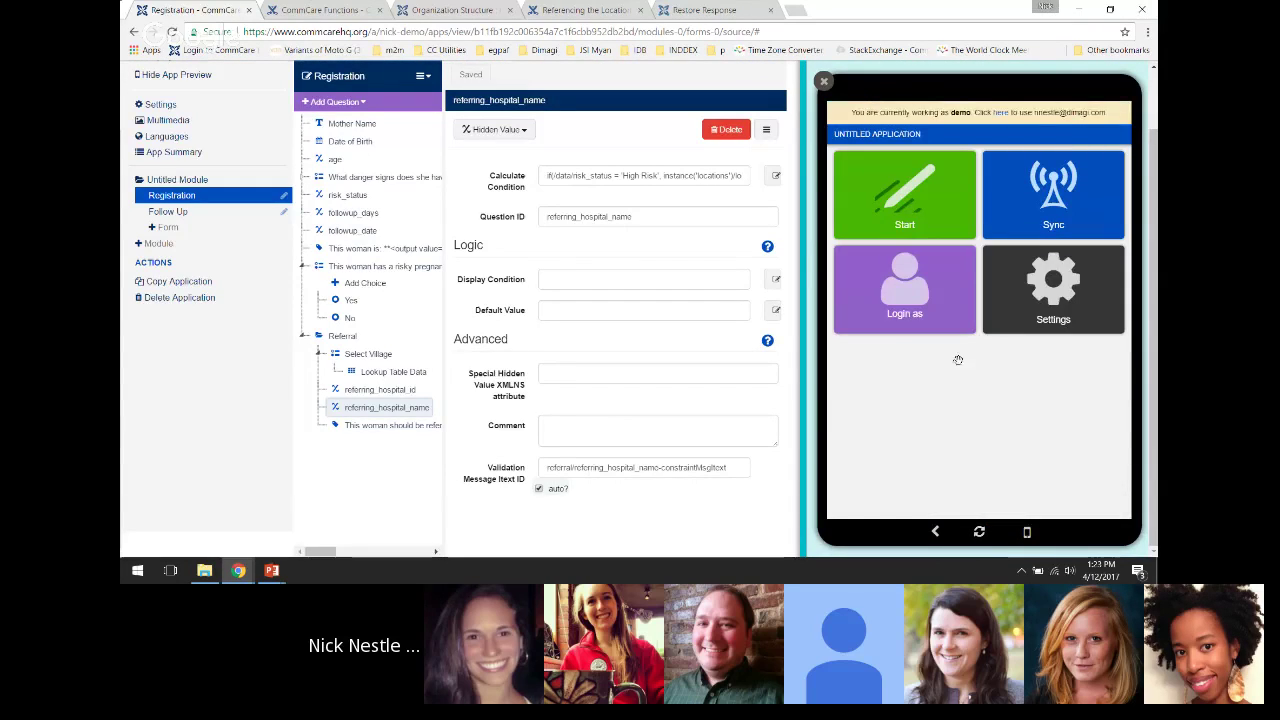
click(912, 198)
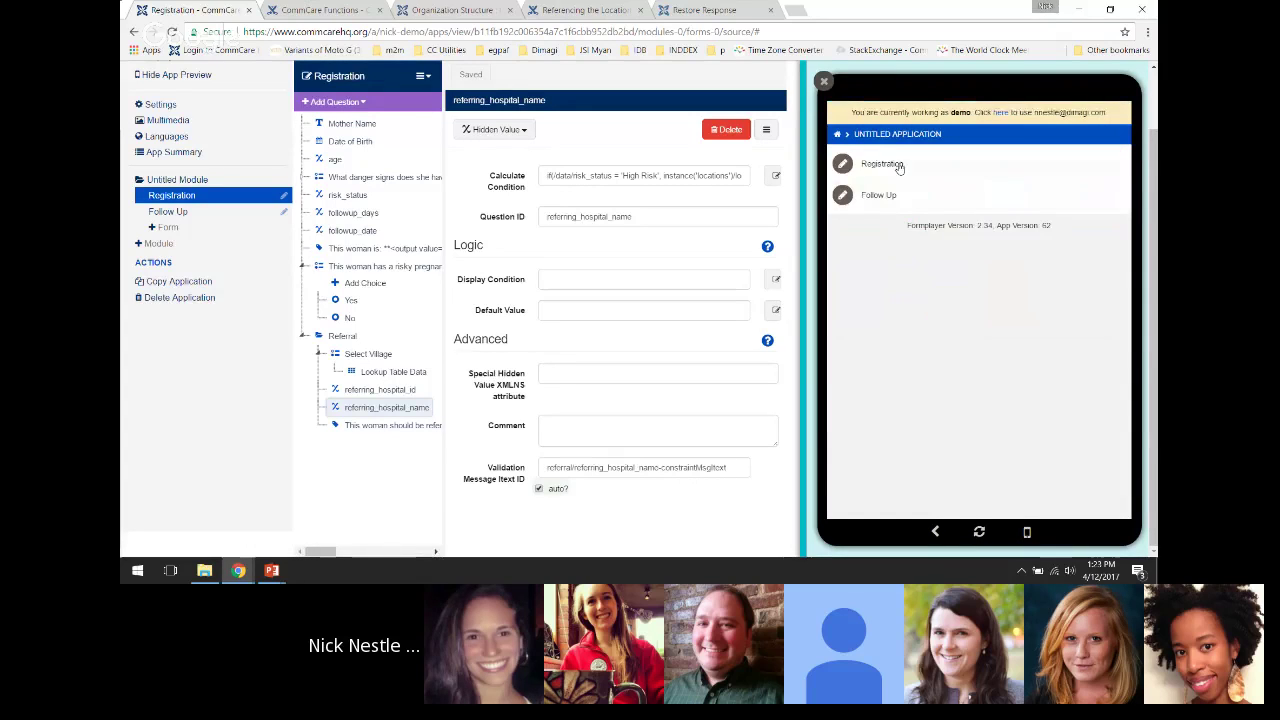
click(878, 163)
Enter the mother's name and a birth date in April 1980
click(863, 217)
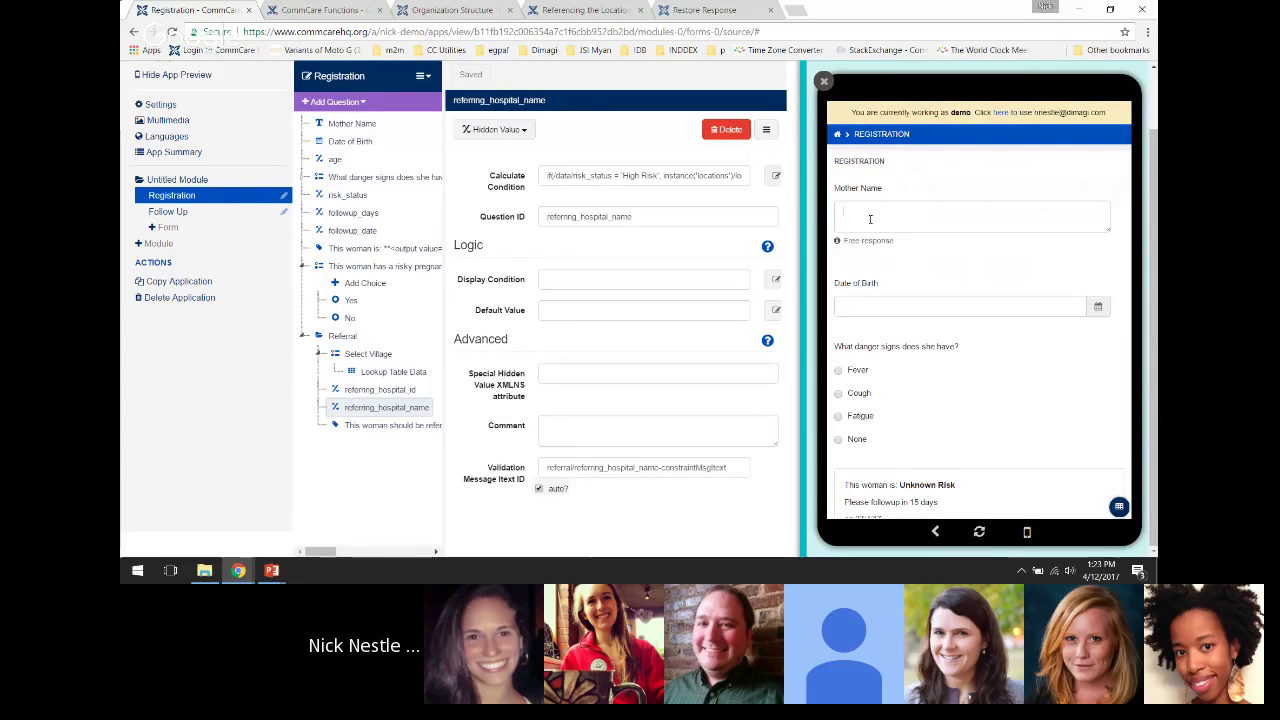
text(JAne)
click(984, 307)
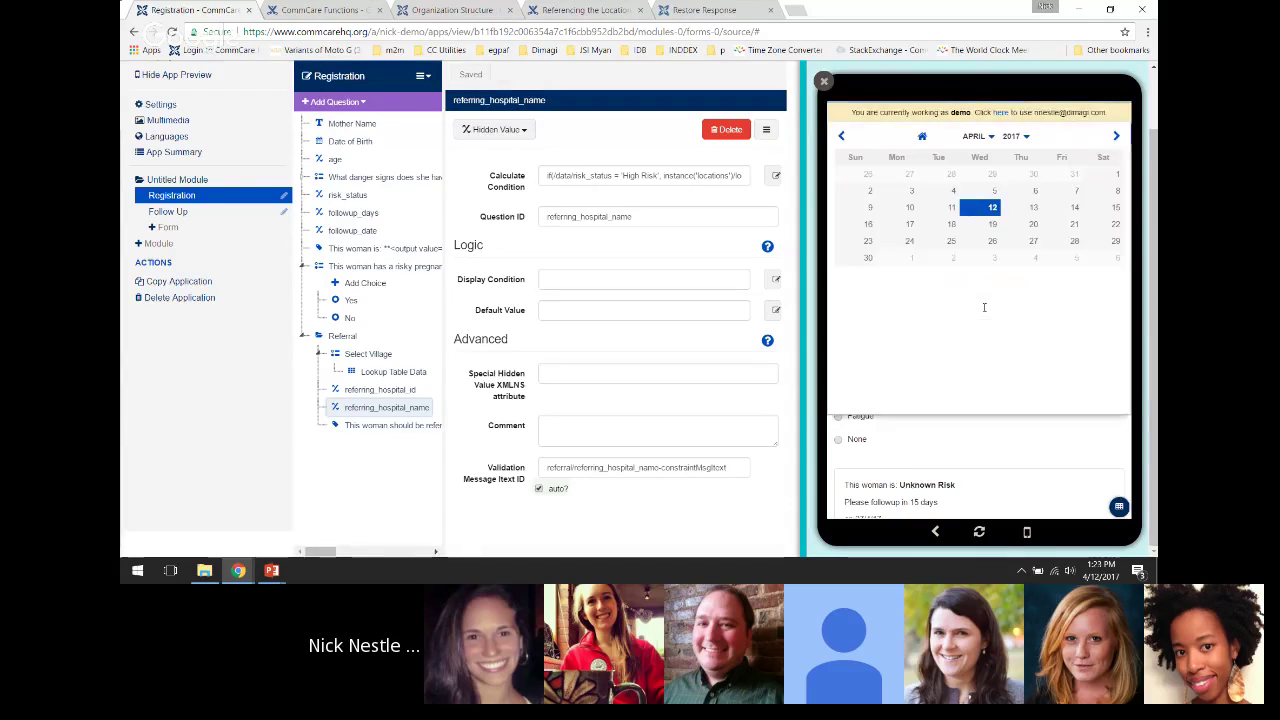
click(1025, 137)
scroll(1007, 184, up, 1)
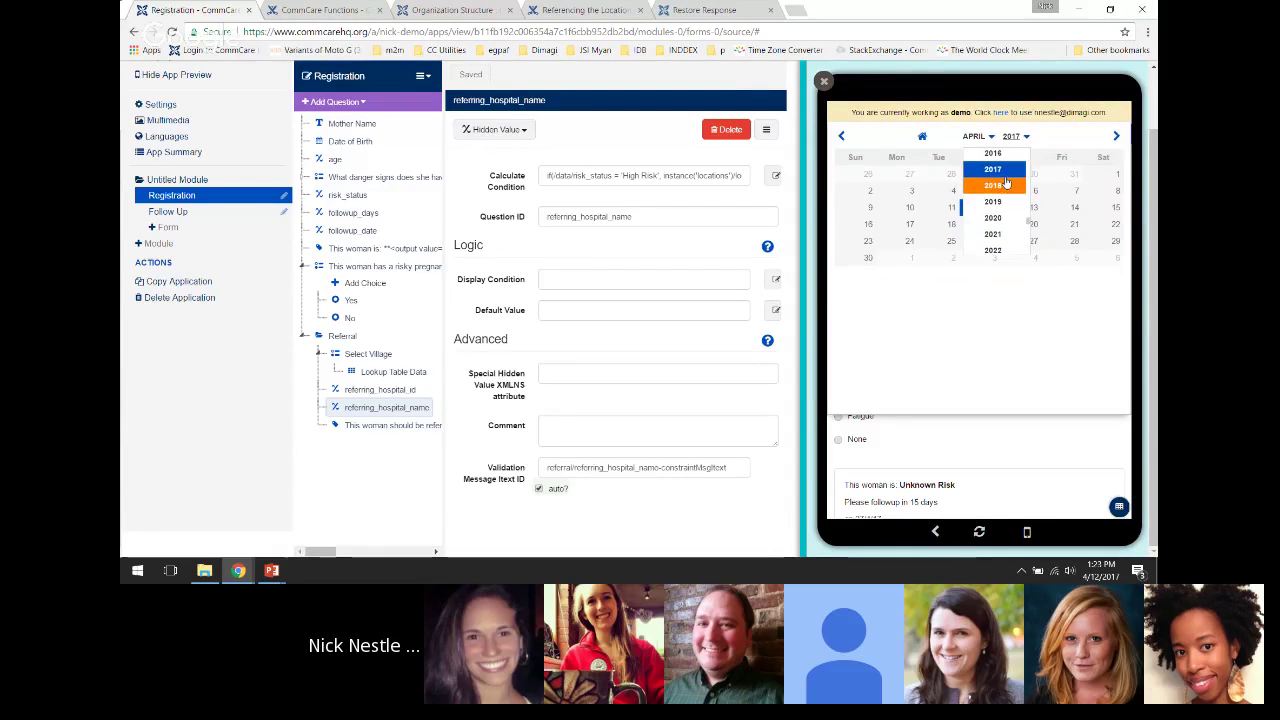
scroll(1006, 184, up, 10)
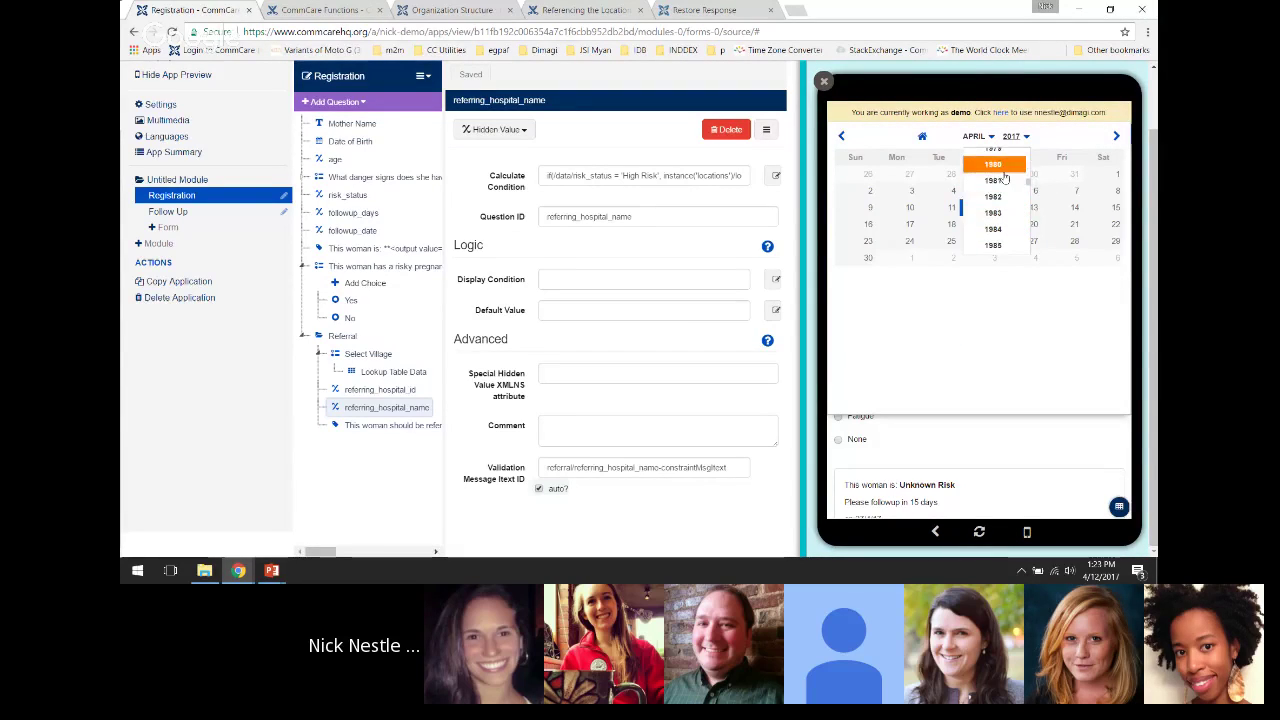
click(1002, 170)
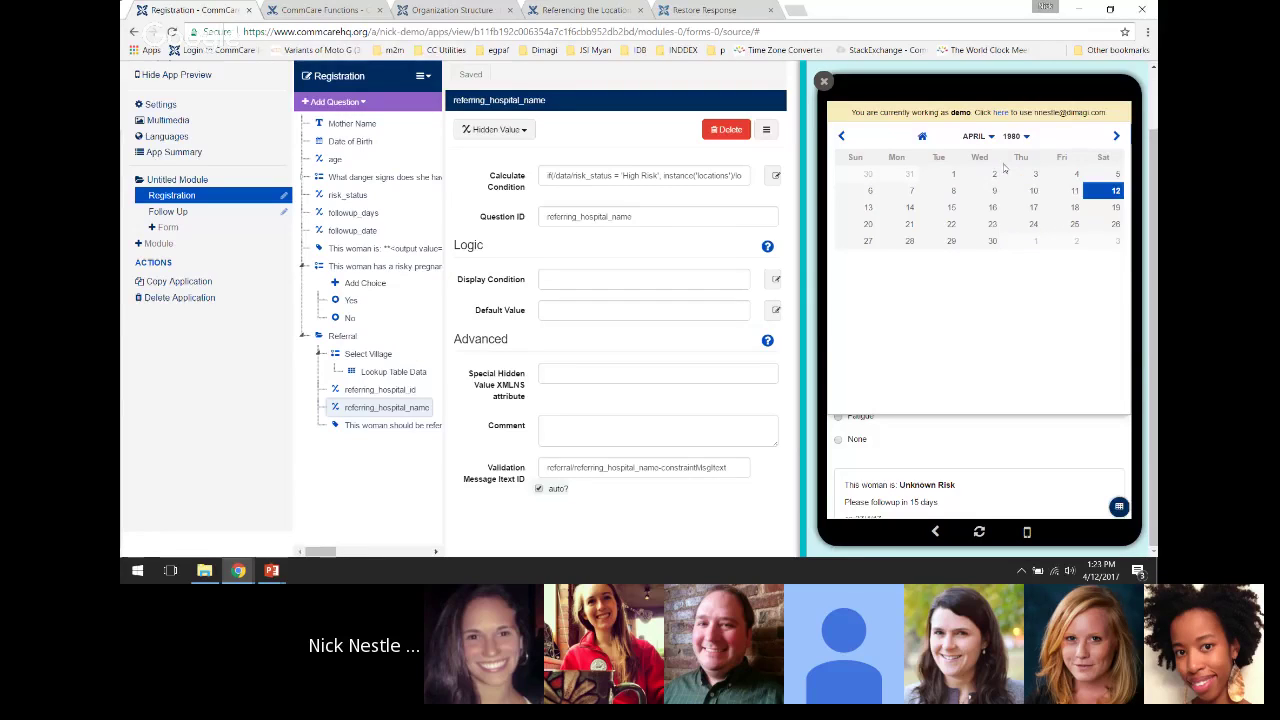
click(1024, 177)
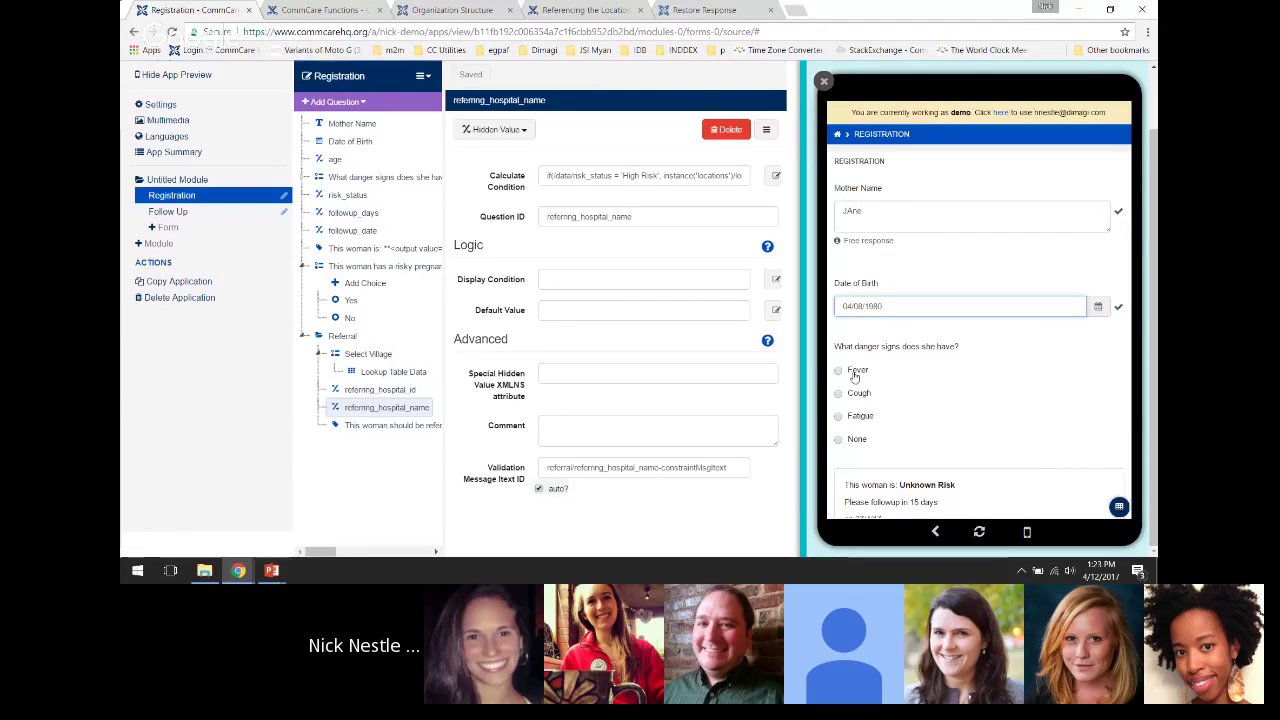
Mark Fever as the danger sign, answer Yes to referral, and choose Bredasdorp
click(857, 370)
scroll(1009, 410, down, 3)
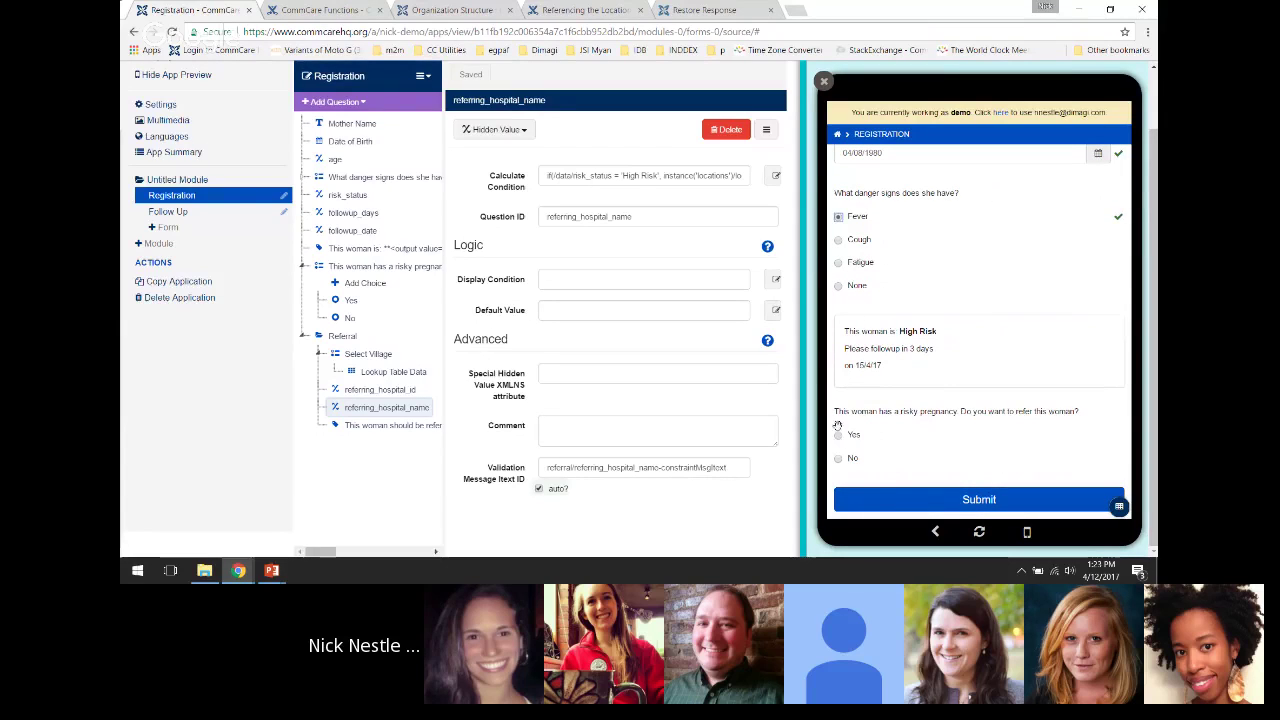
click(839, 436)
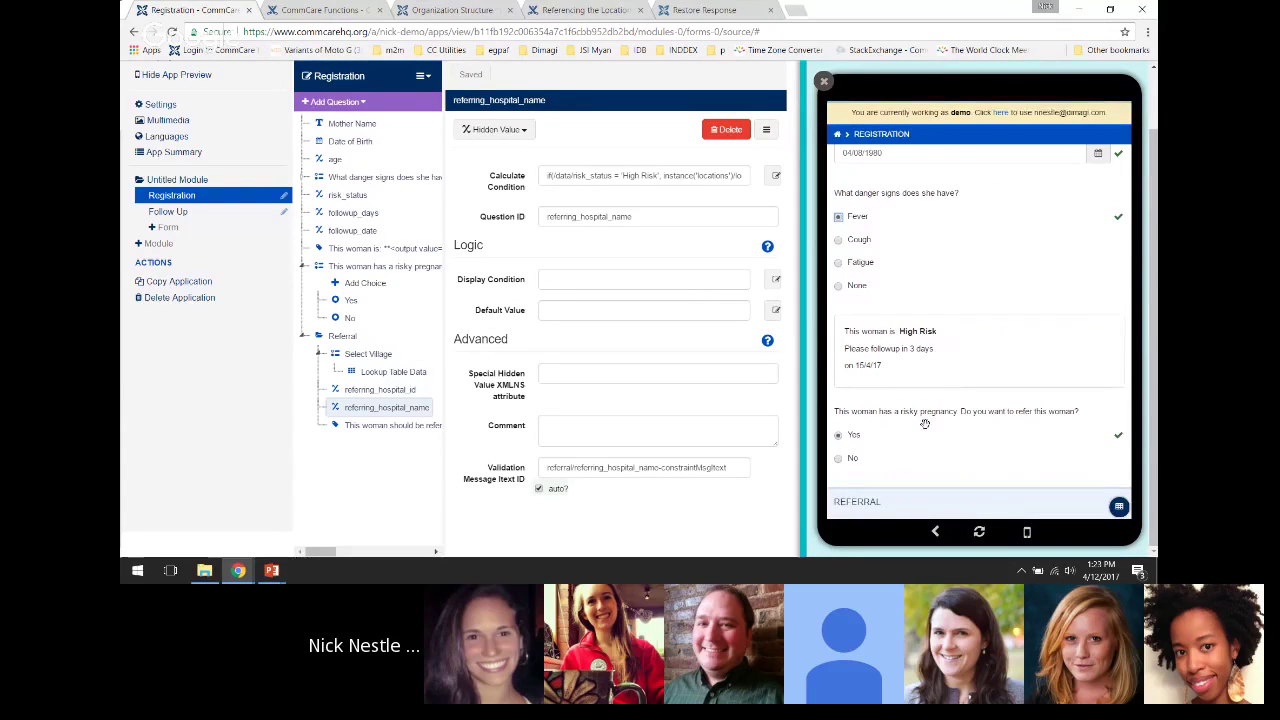
scroll(845, 400, down, 4)
click(847, 352)
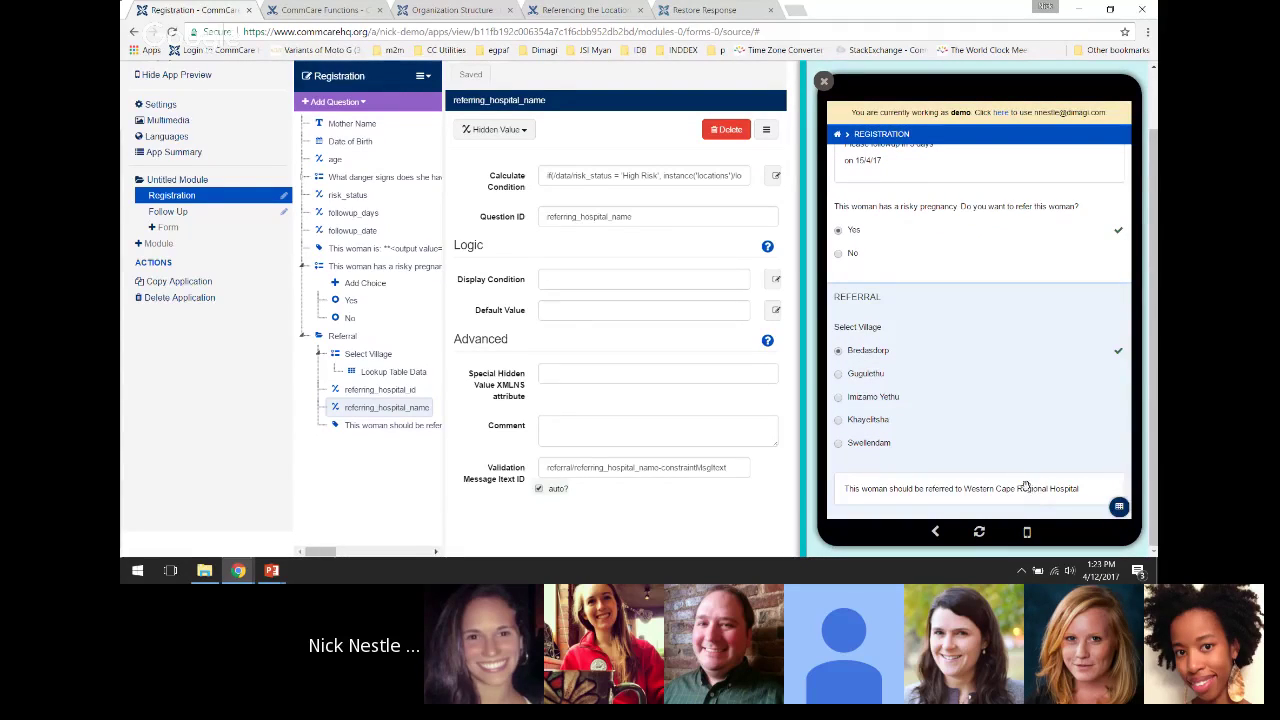
Switch the danger sign to Cough and check it shows Mild Risk and Agulhas District Hospital
scroll(960, 320, up, 3)
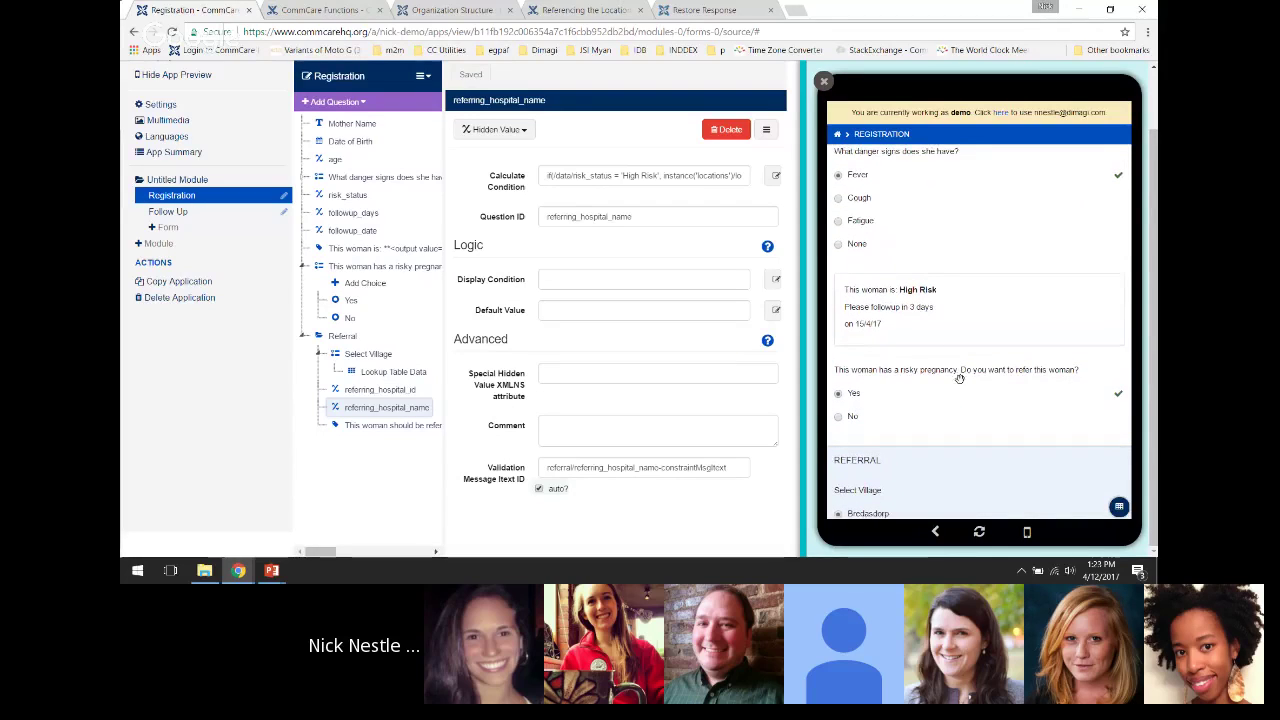
click(851, 200)
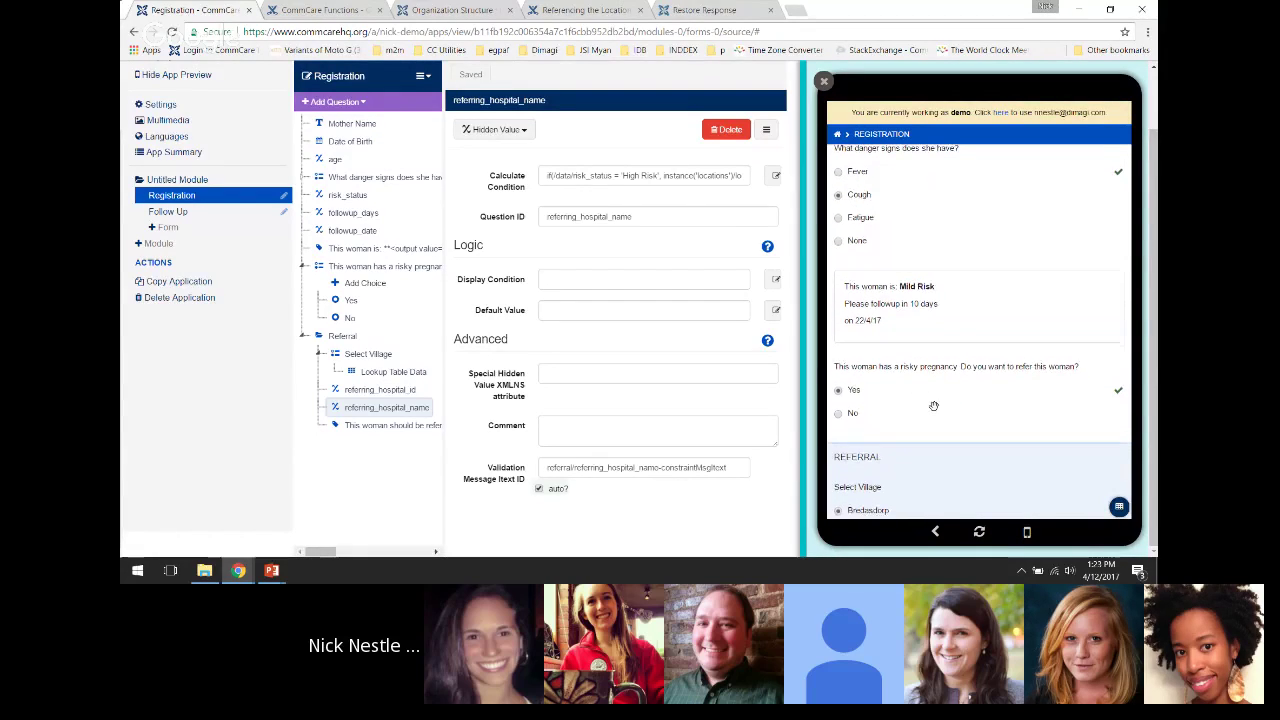
drag(934, 403, 938, 214)
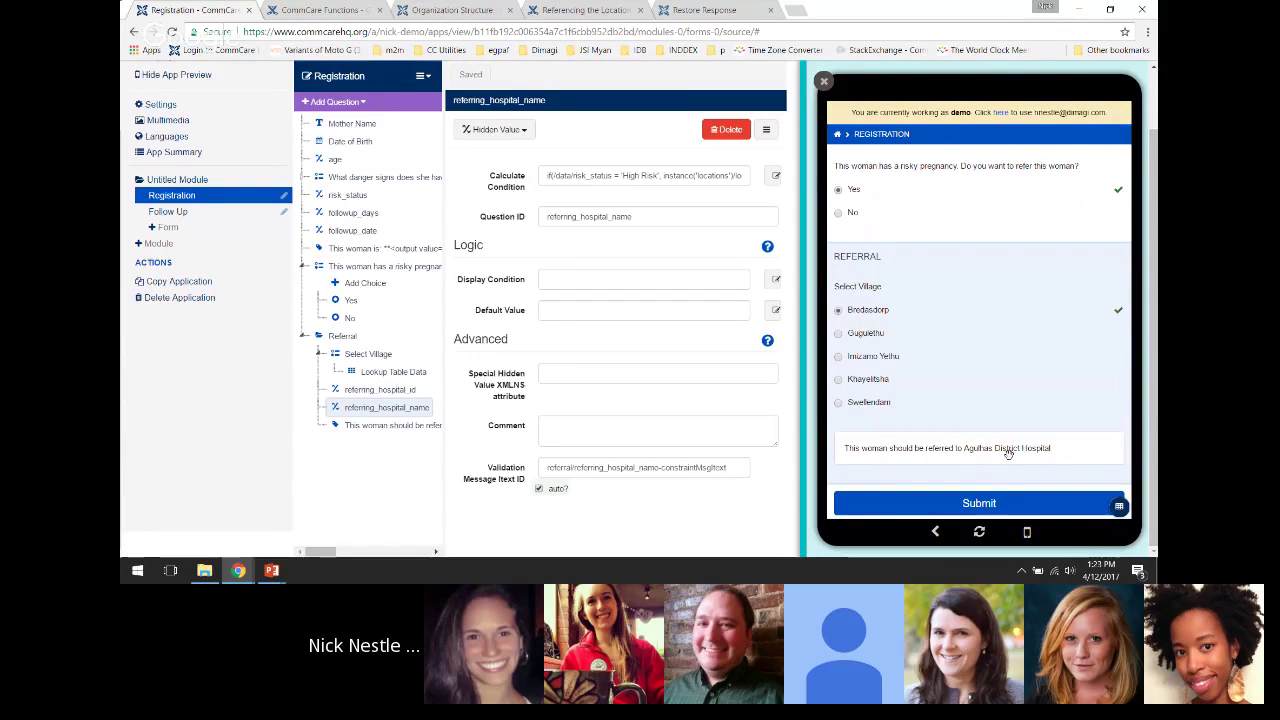
scroll(990, 290, up, 3)
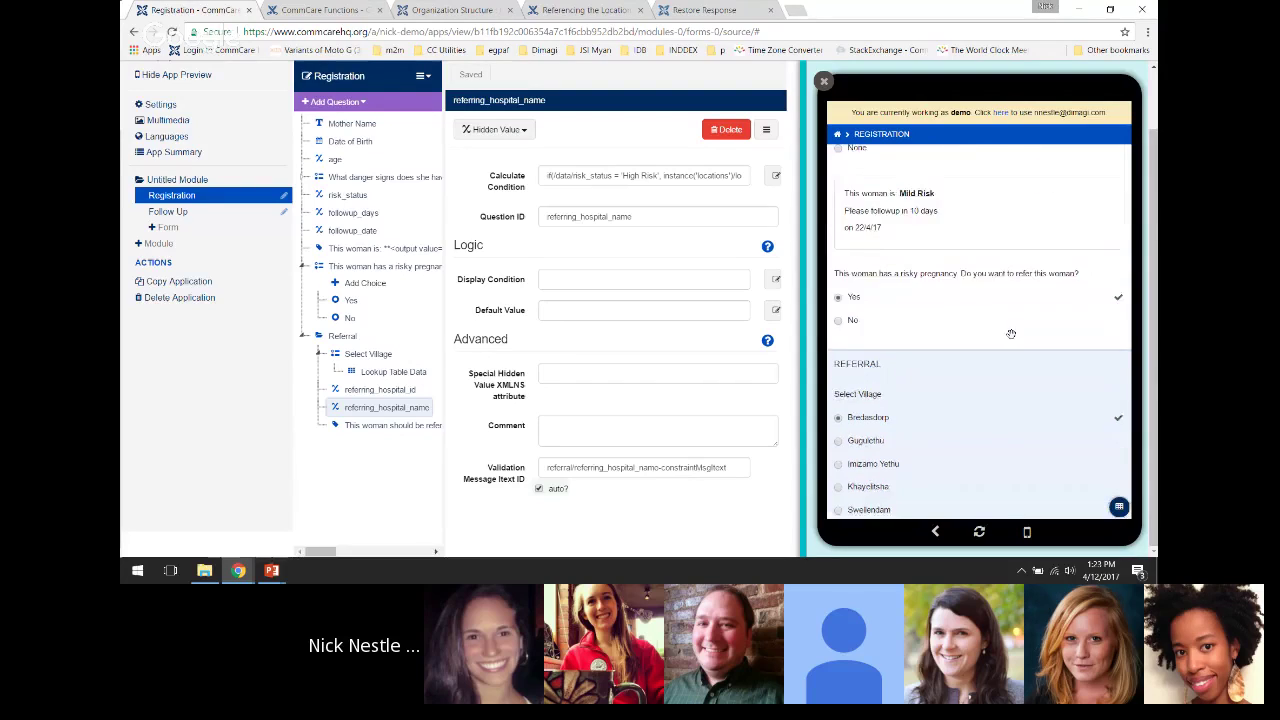
scroll(980, 305, down, 2)
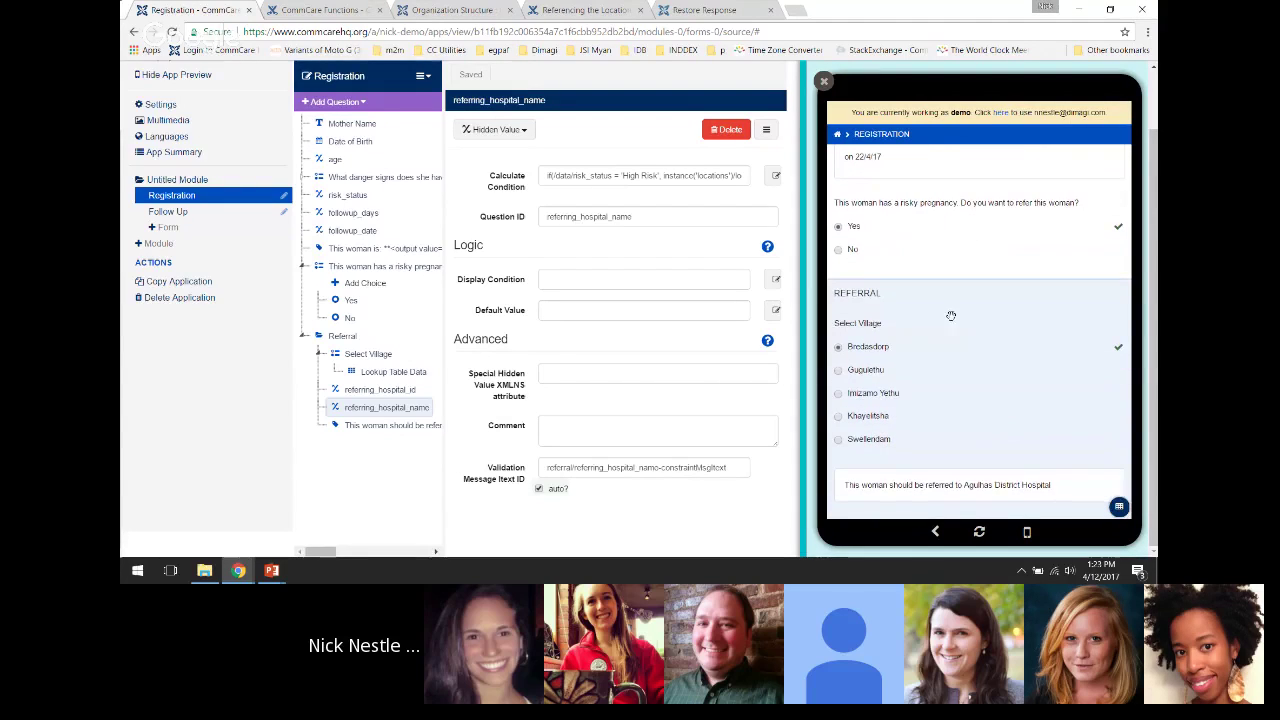
scroll(952, 305, down, 1)
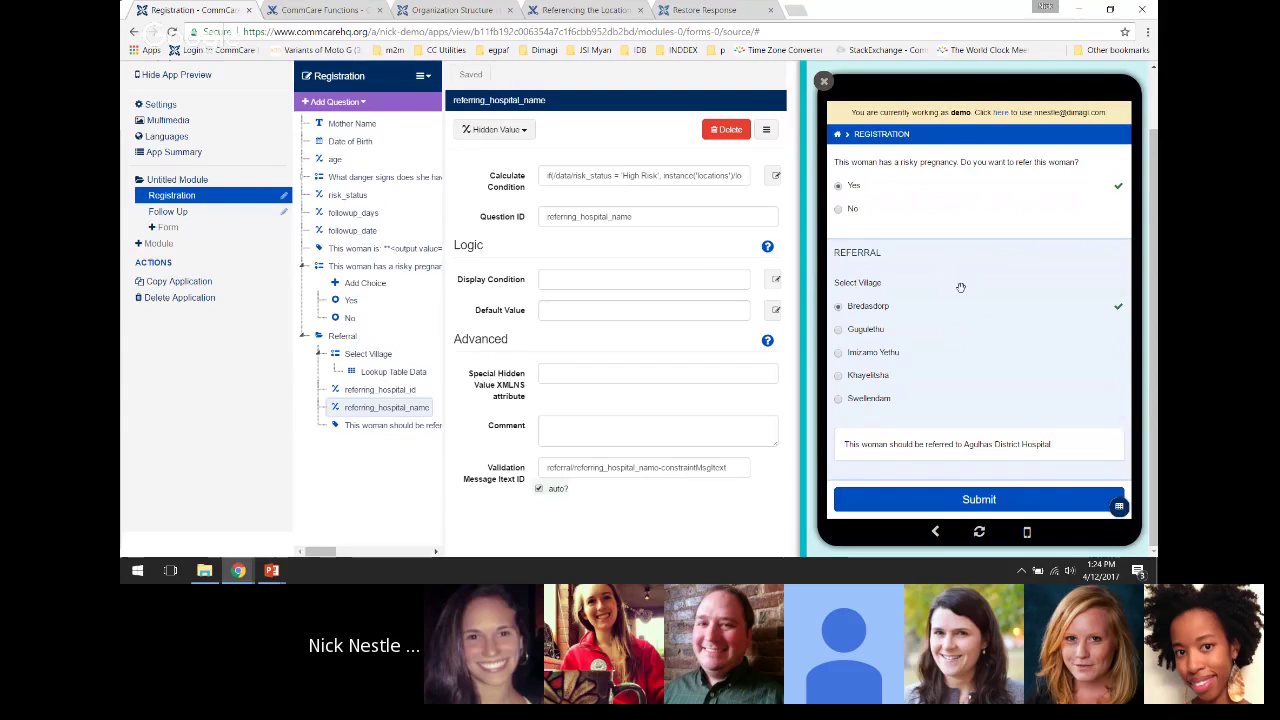
scroll(958, 282, up, 2)
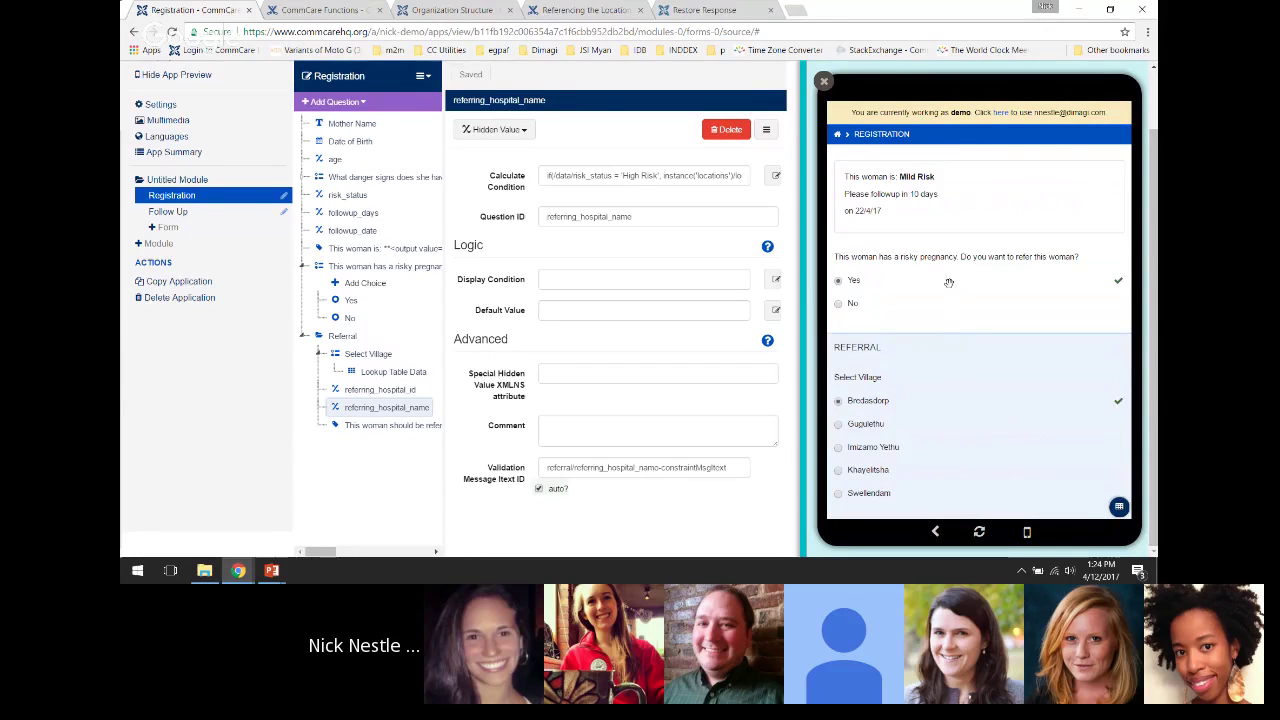
drag(938, 262, 951, 471)
drag(958, 257, 963, 392)
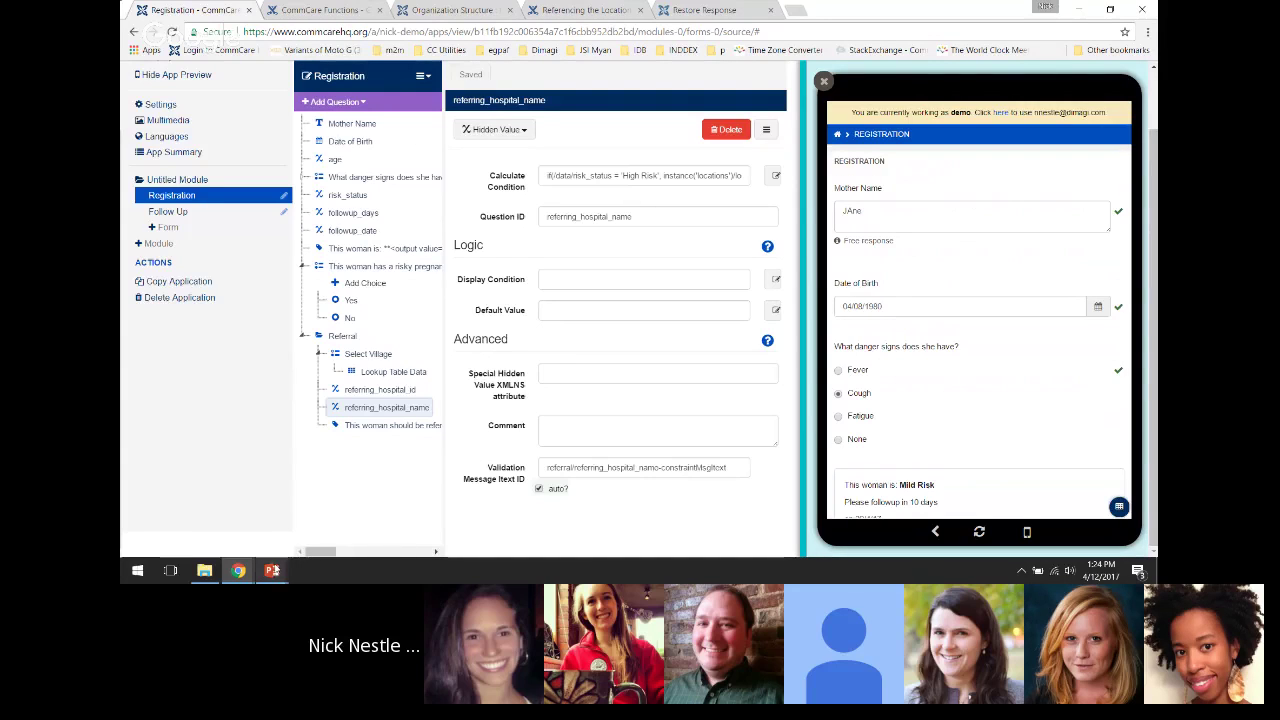
mouse_move(271, 570)
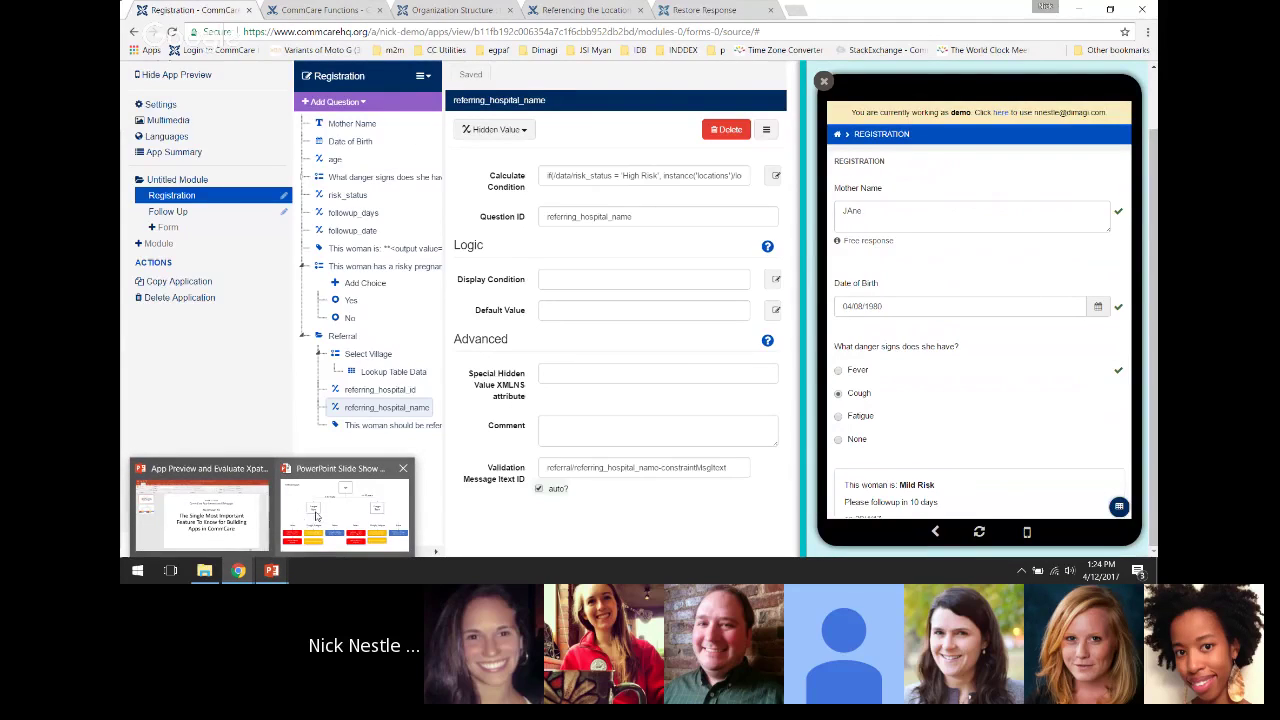
mouse_move(315, 517)
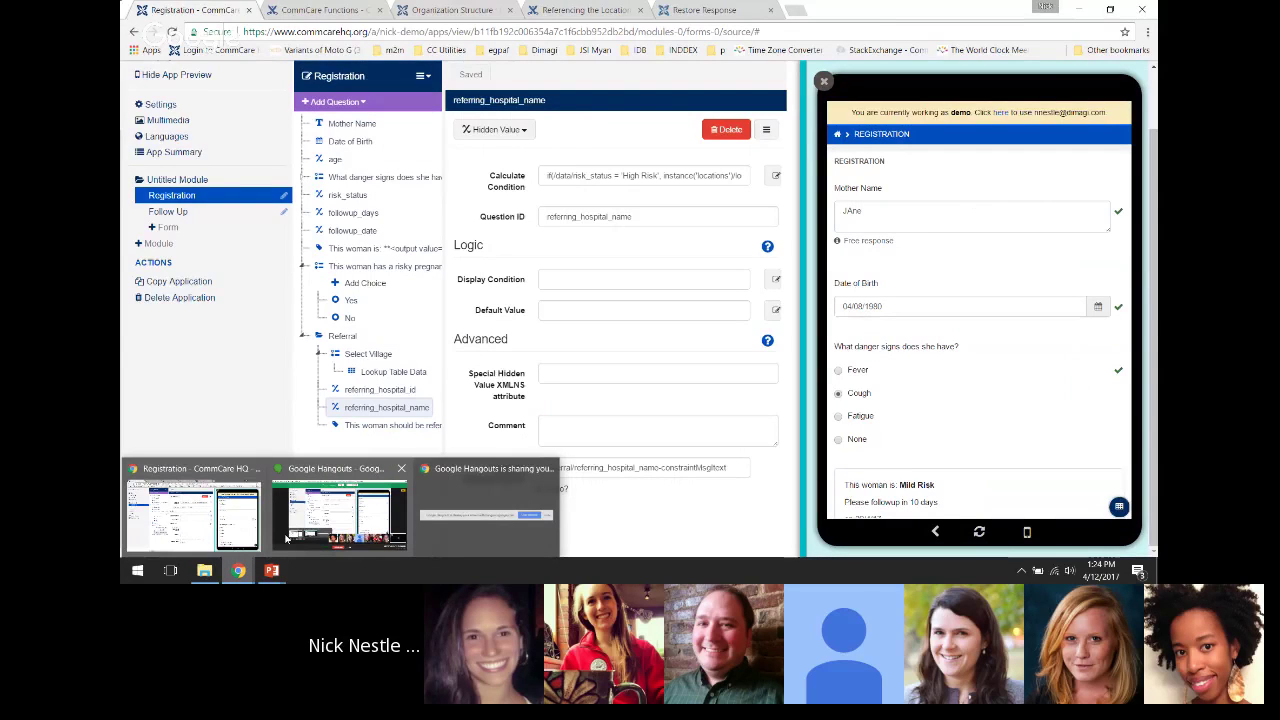
click(287, 538)
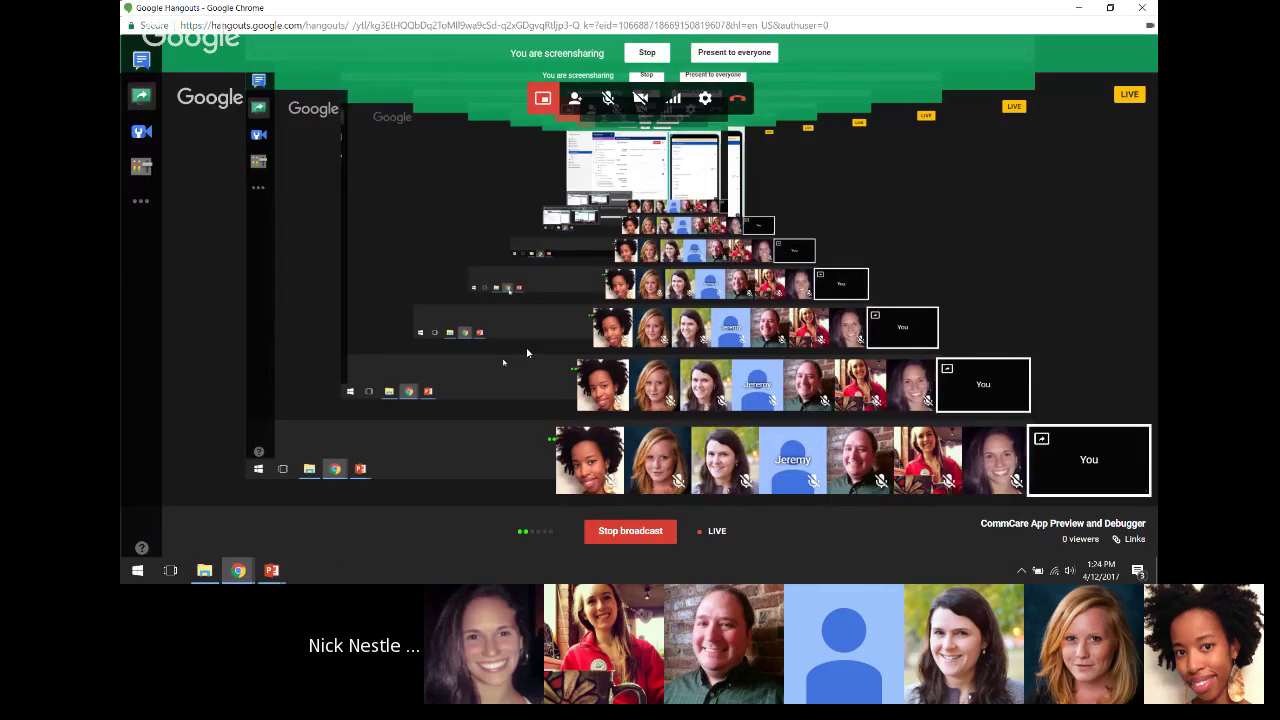
click(1077, 7)
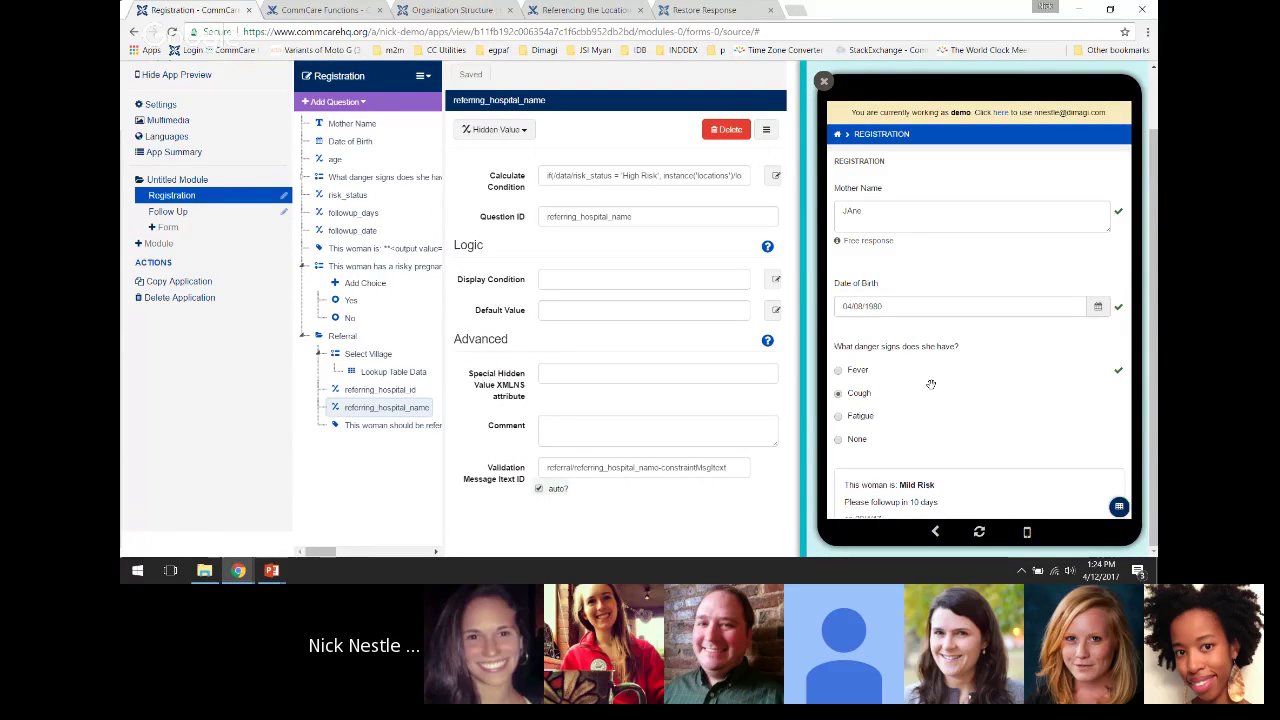
Open the Data Preview XPath evaluator with an empty expression box ready for input
key(XF86AudioRaiseVolume)
key(XF86AudioRaiseVolume)
key(XF86AudioRaiseVolume)
mouse_move(240, 568)
click(1119, 507)
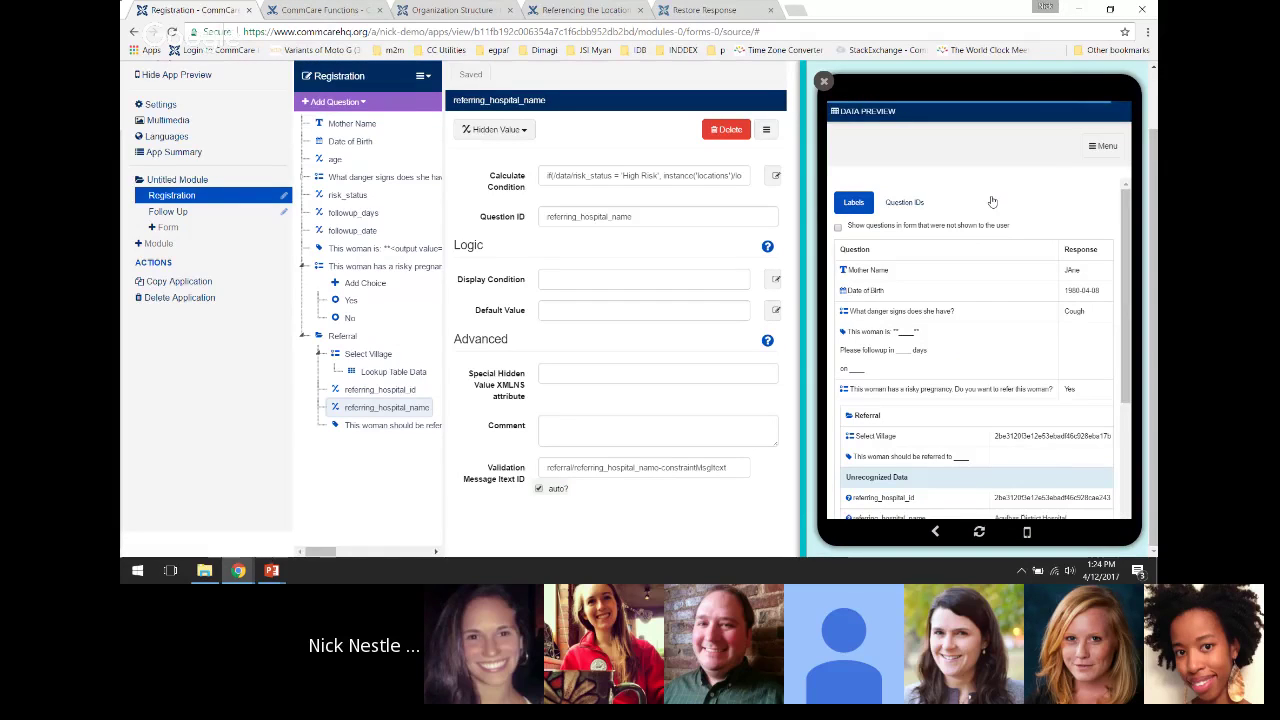
click(1107, 146)
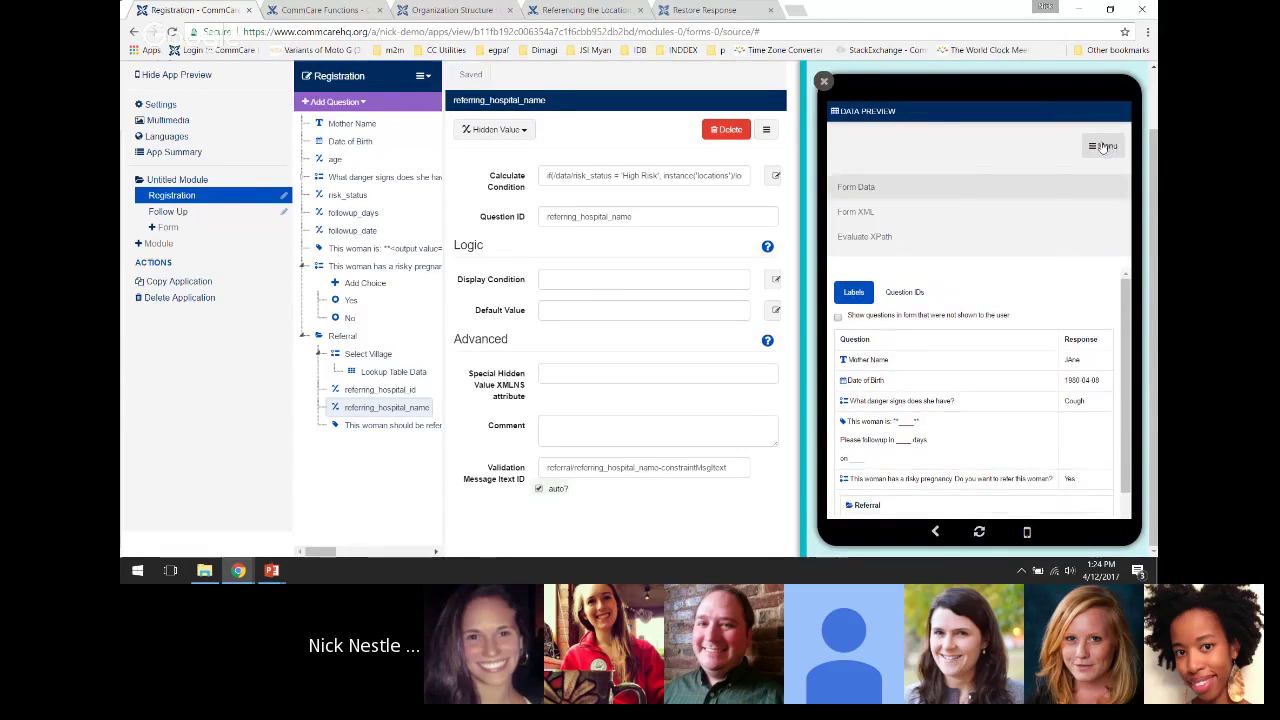
click(874, 233)
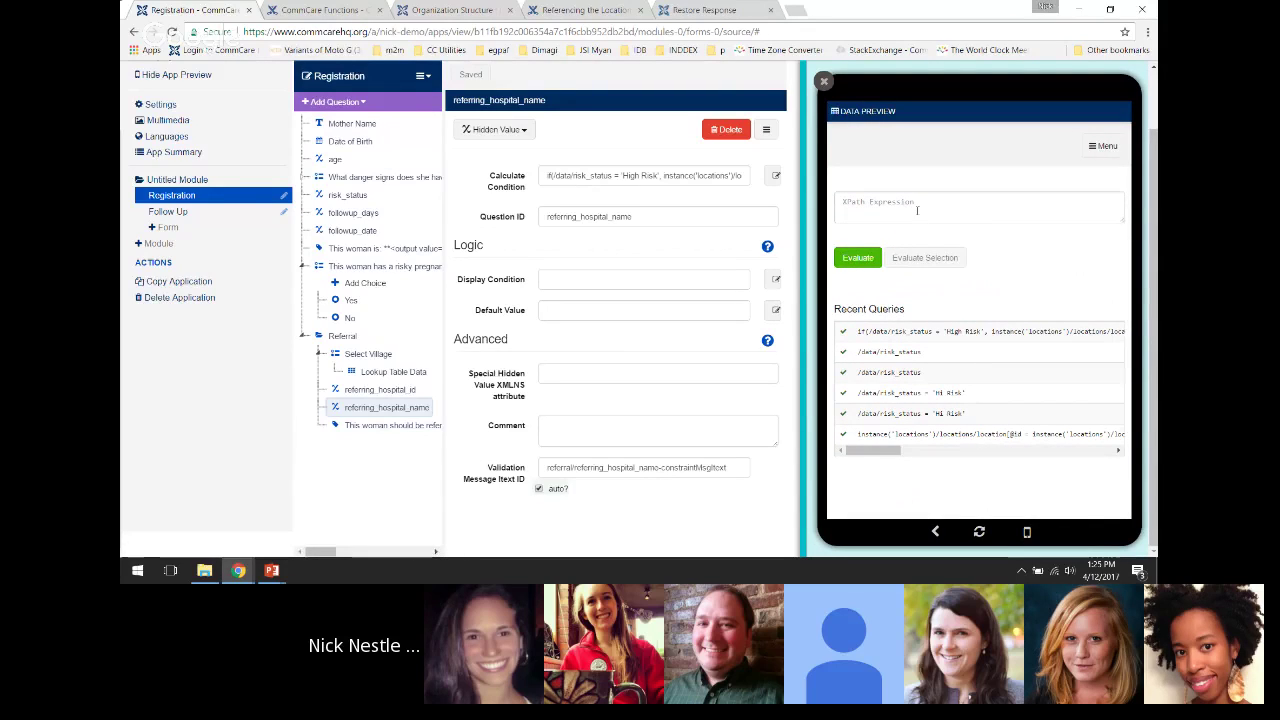
click(917, 210)
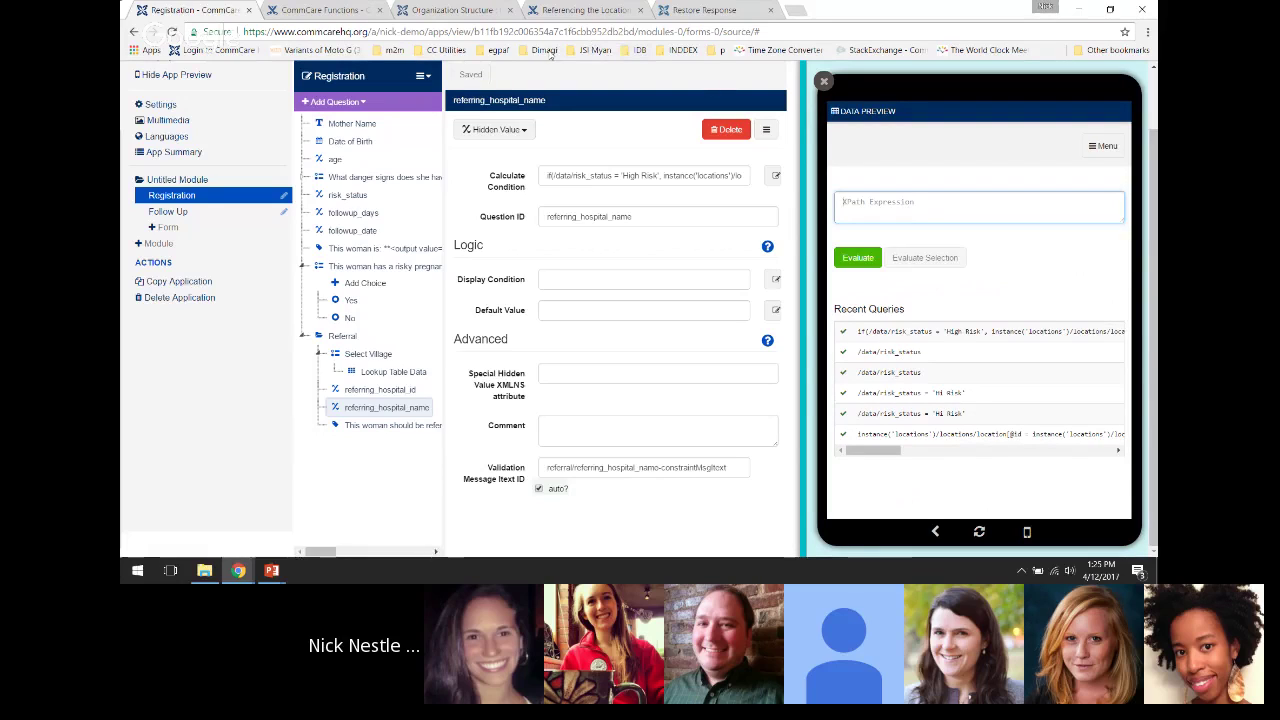
click(432, 50)
Open the CommCare Session Instance help page in a new tab and copy the userid path
middle_click(529, 68)
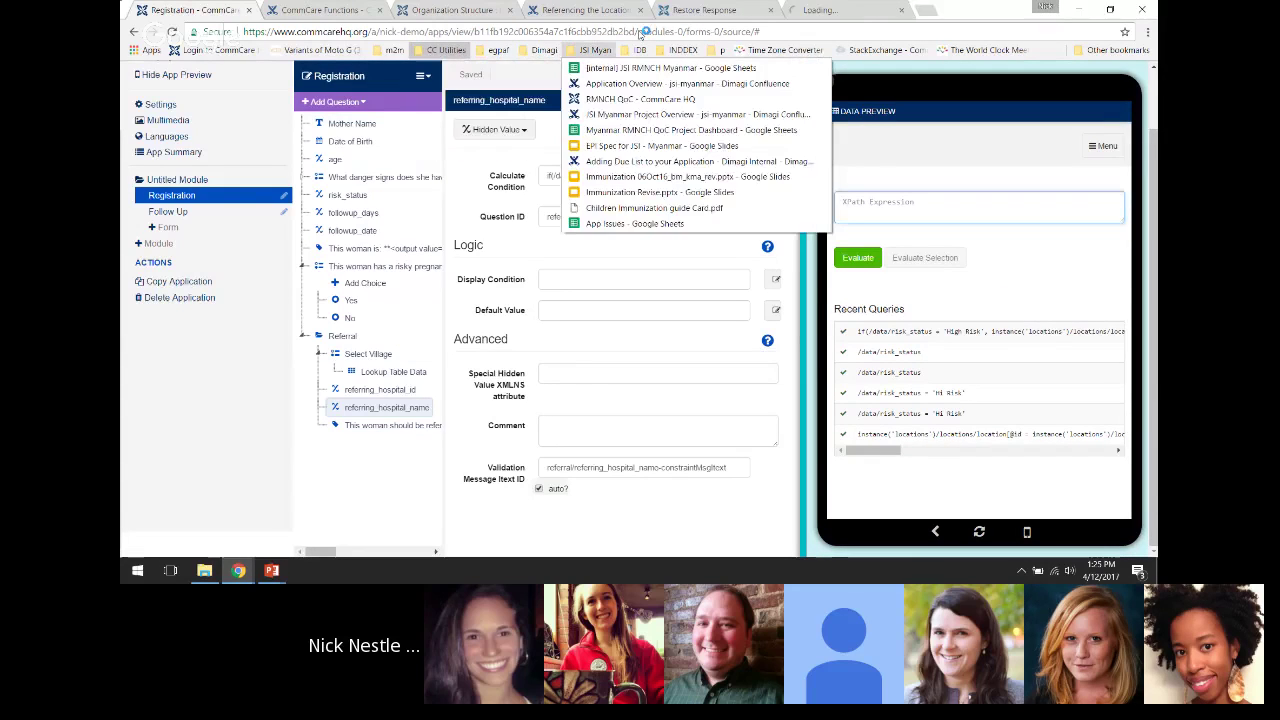
click(831, 12)
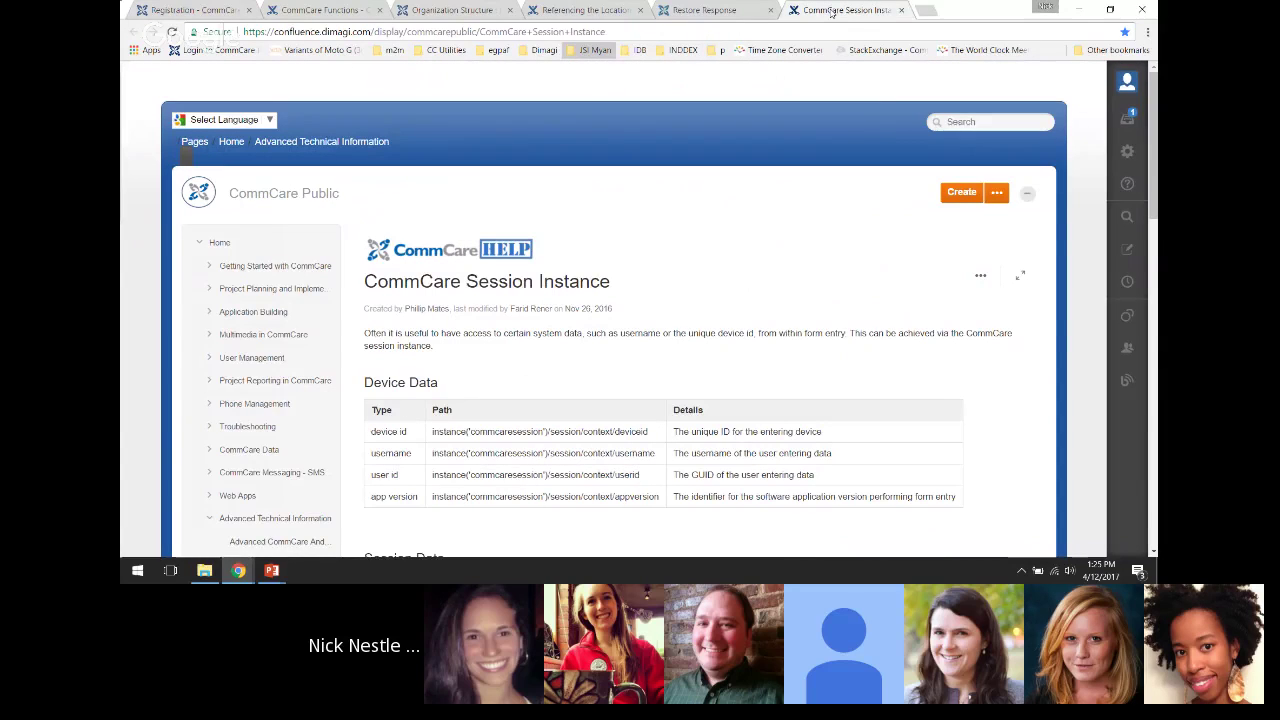
scroll(566, 354, down, 1)
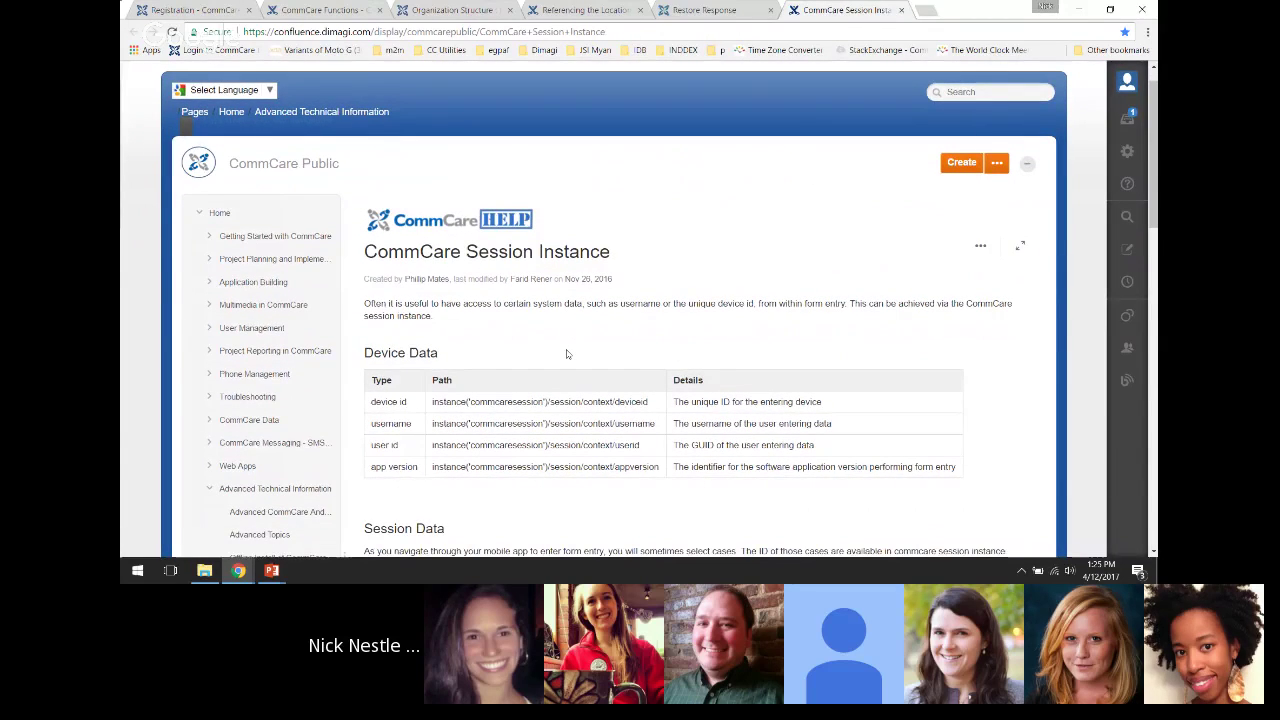
scroll(566, 354, down, 1)
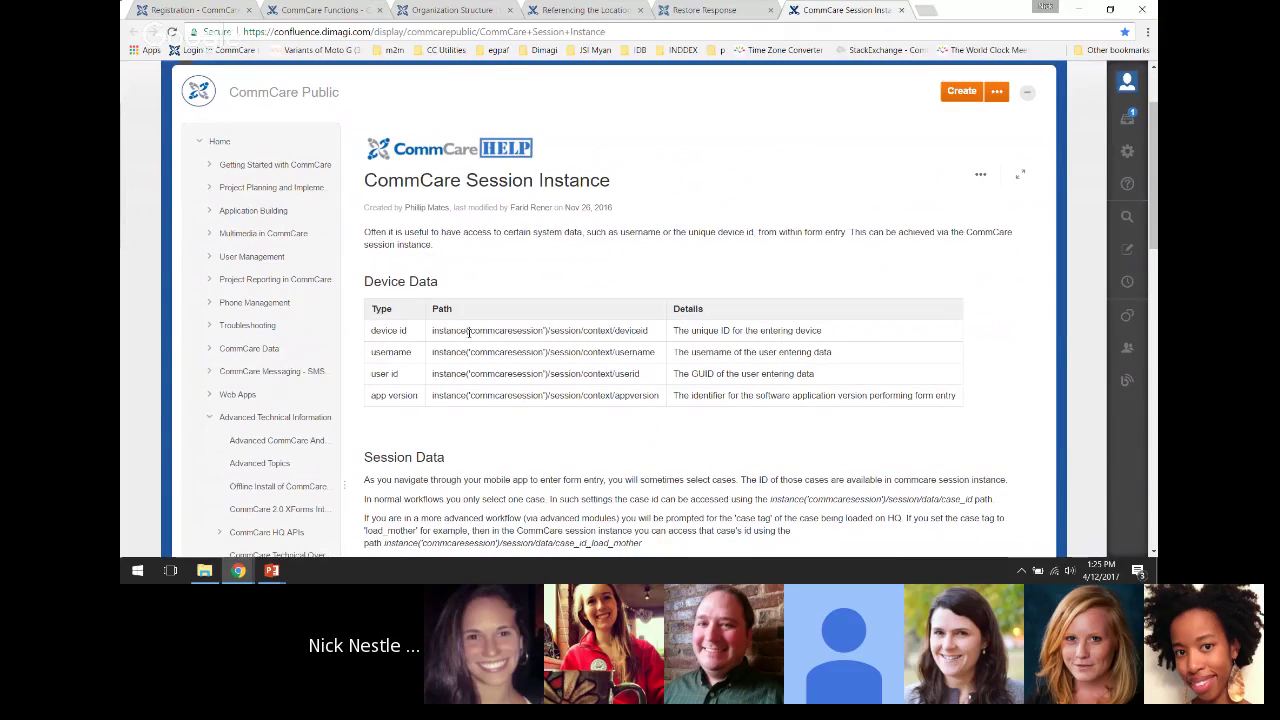
scroll(450, 355, down, 1)
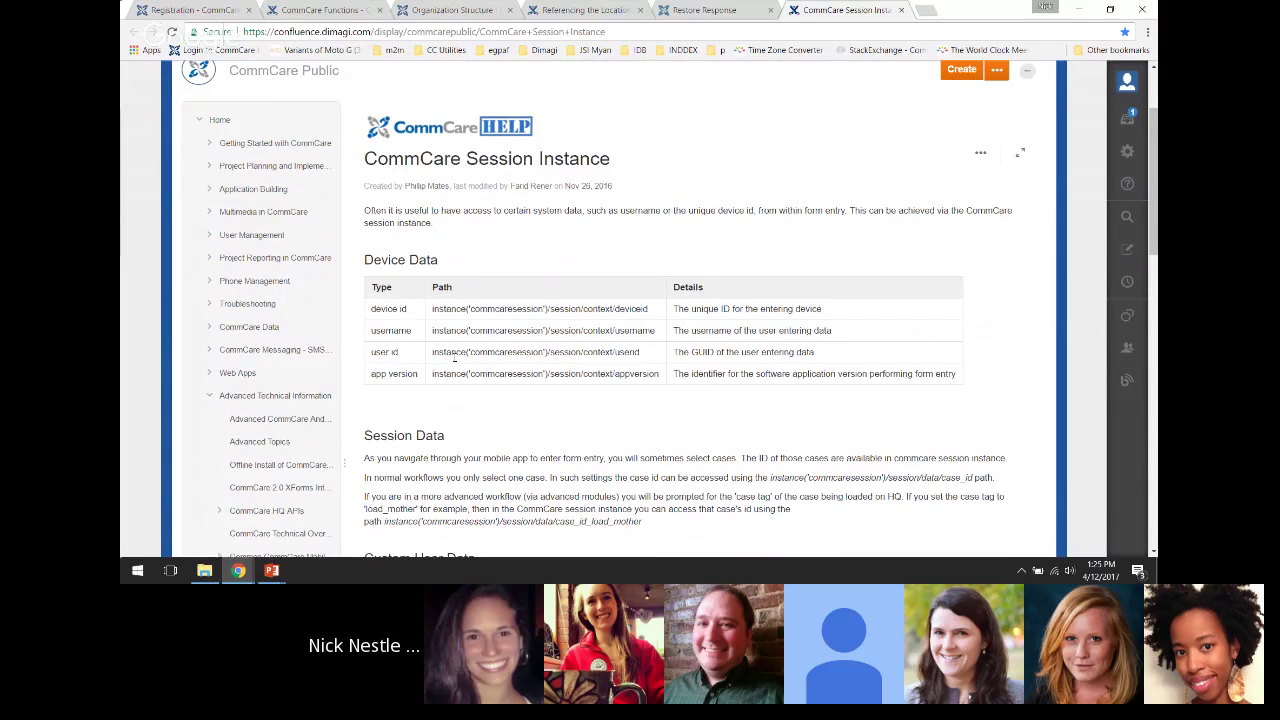
scroll(633, 293, down, 1)
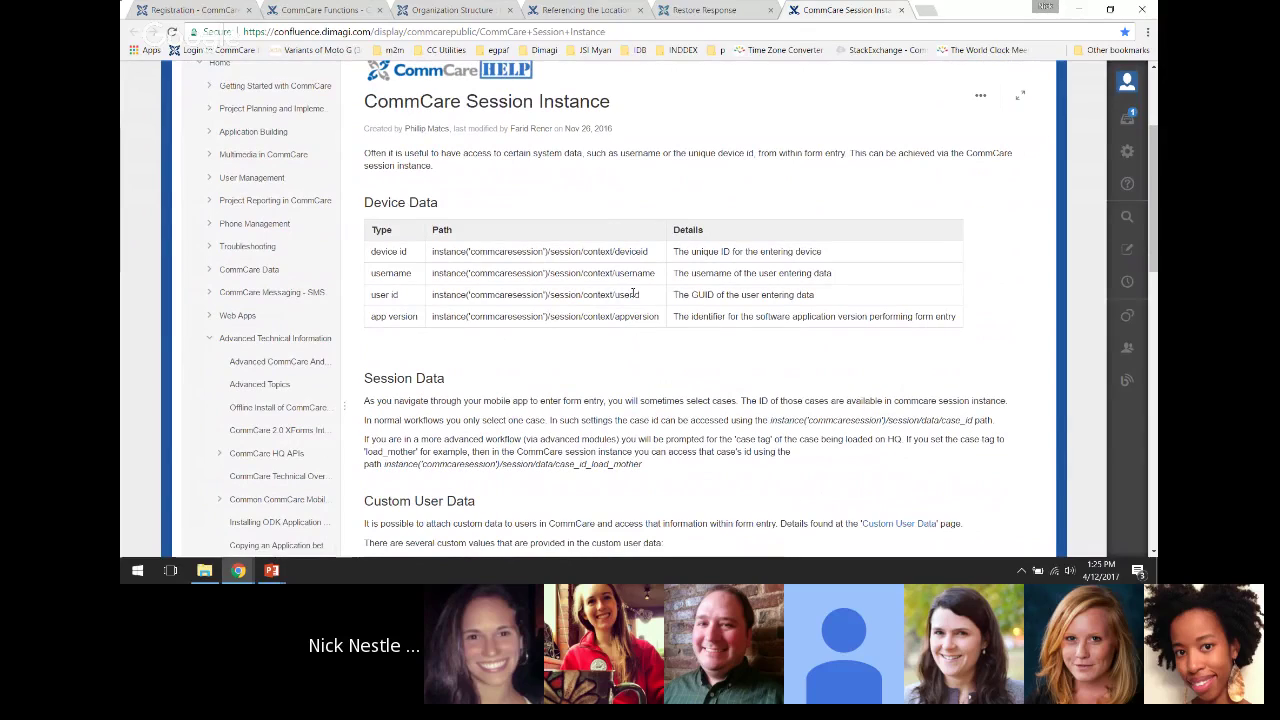
drag(640, 294, 432, 294)
key(ctrl+c)
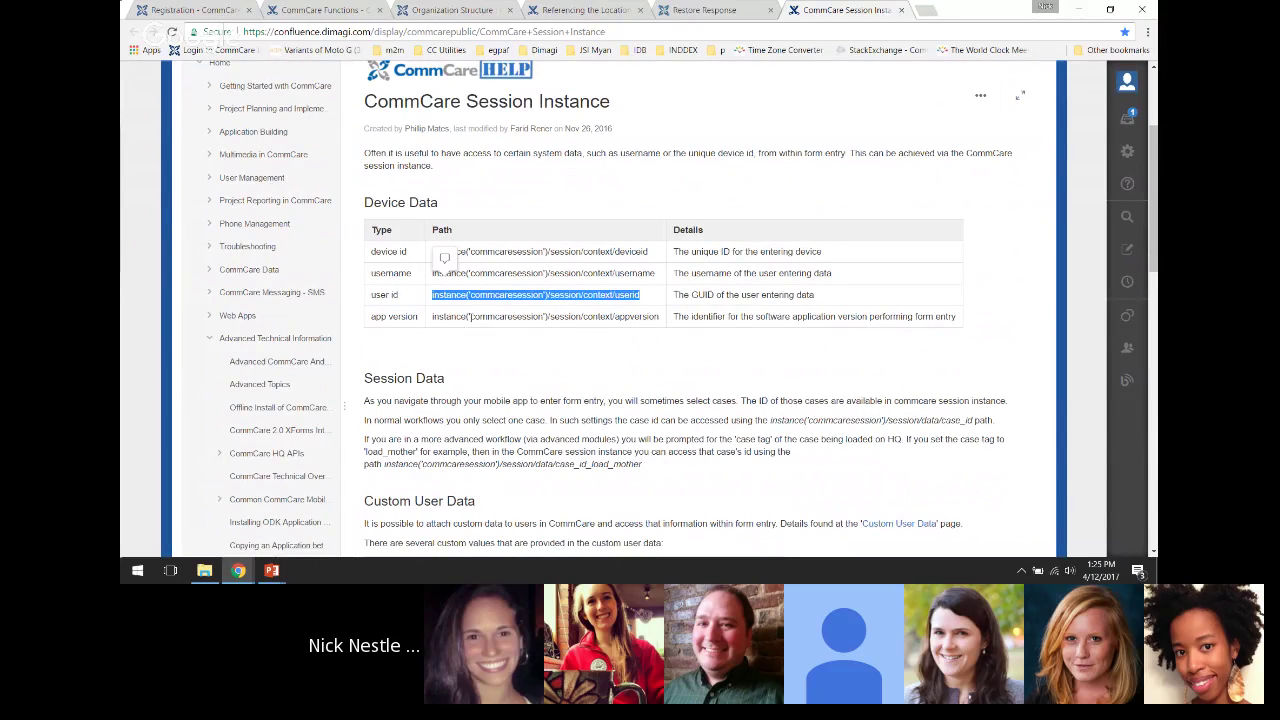
click(525, 294)
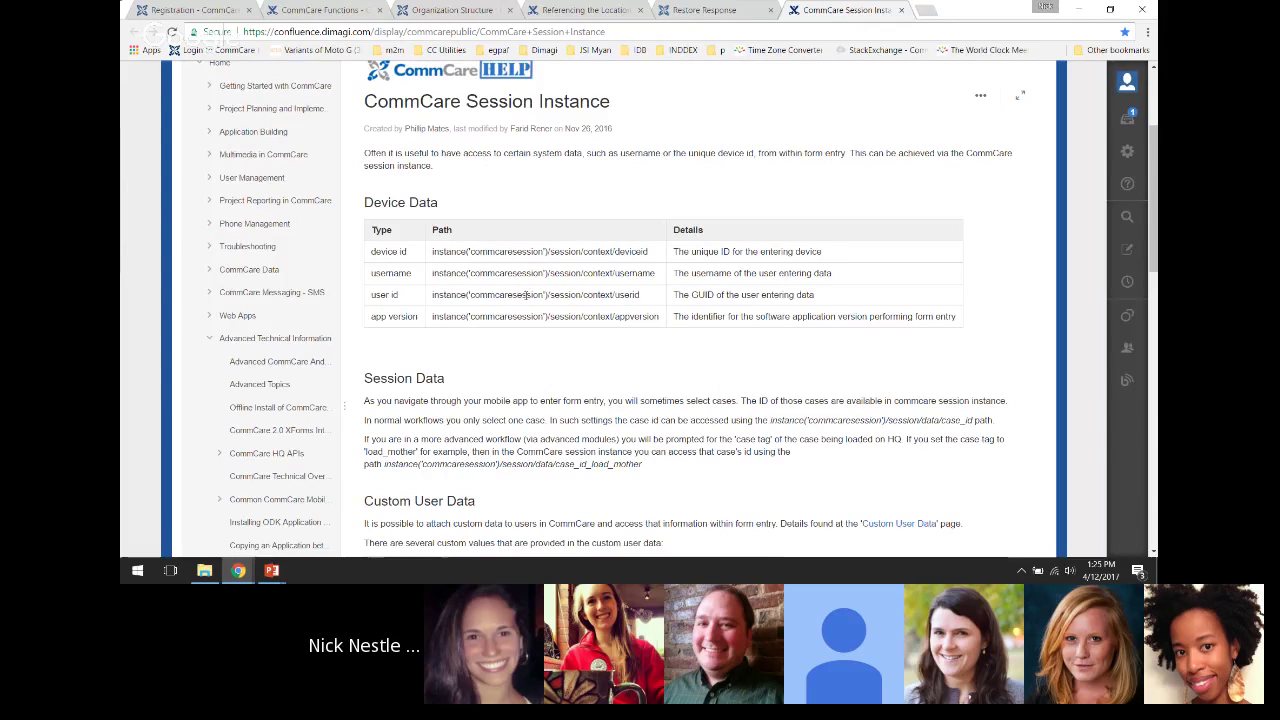
Evaluate instance('commcaresession')/session/context/userid in the XPath evaluator, returning the user's ID
click(172, 6)
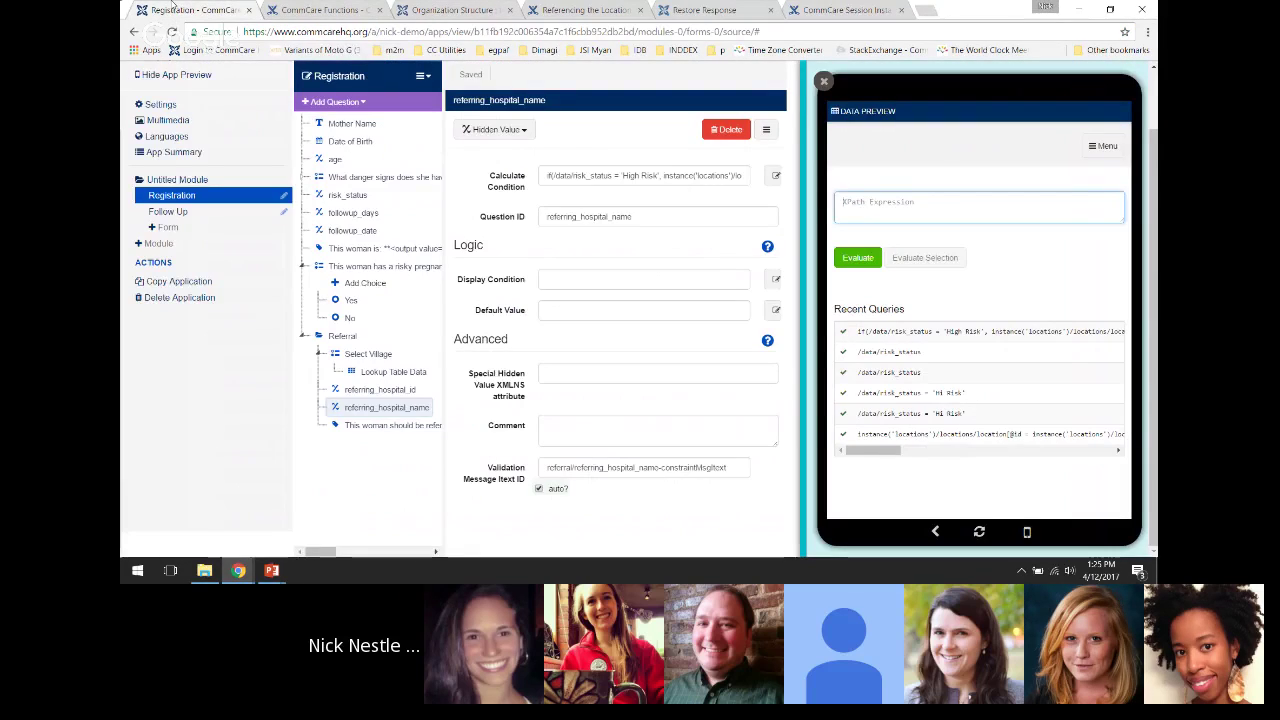
key(ctrl+v)
click(865, 259)
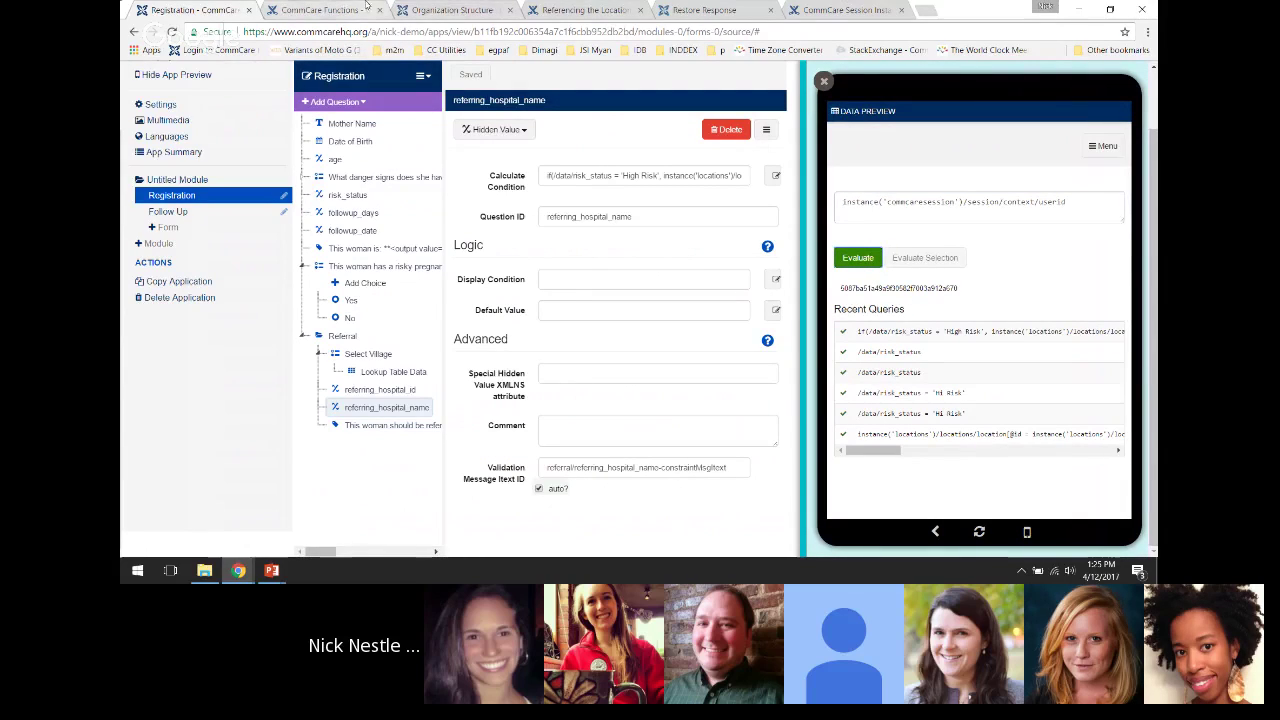
click(841, 9)
Copy the case_id path from the help page's Session Data section and return to the form builder
scroll(558, 325, down, 1)
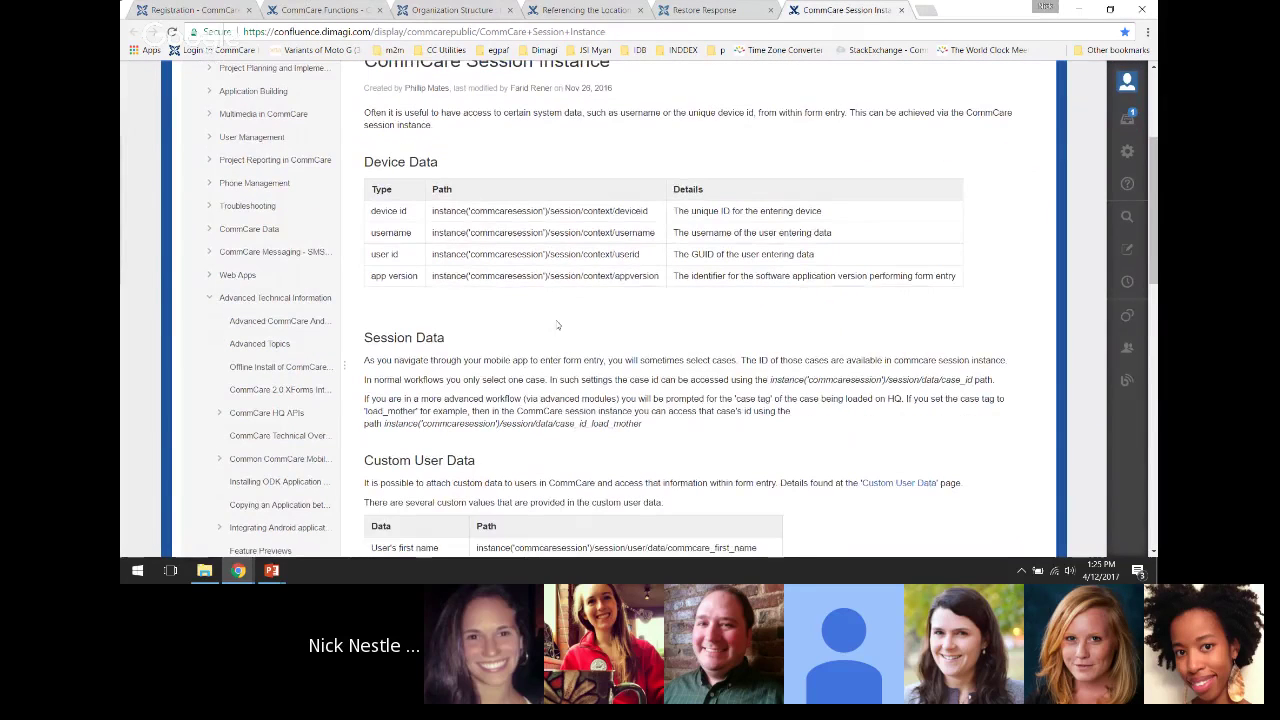
scroll(558, 325, down, 4)
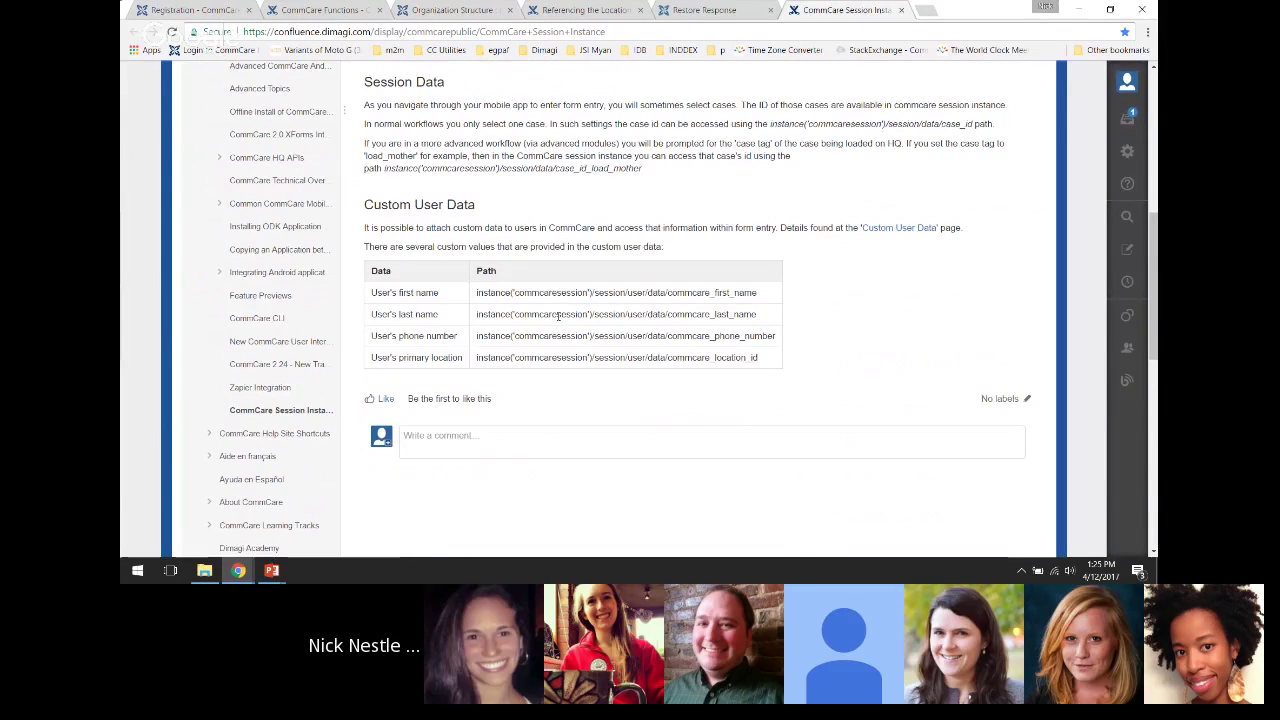
scroll(558, 316, up, 1)
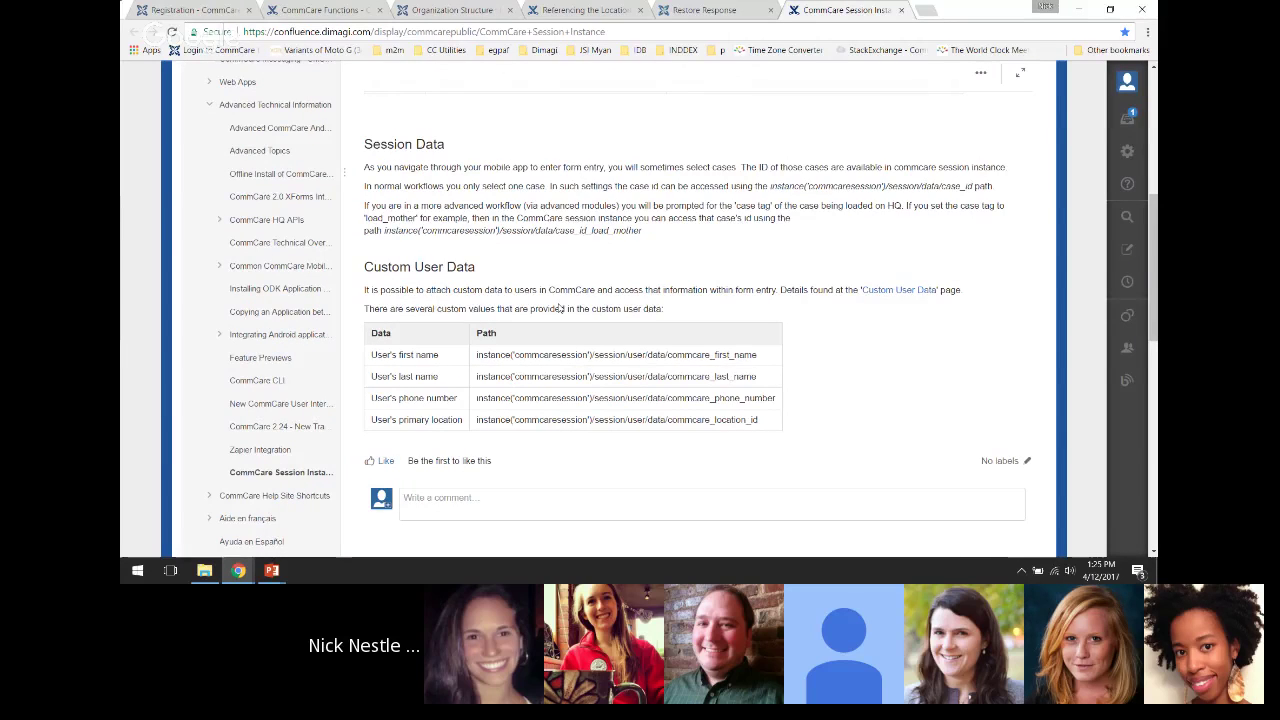
scroll(560, 308, up, 1)
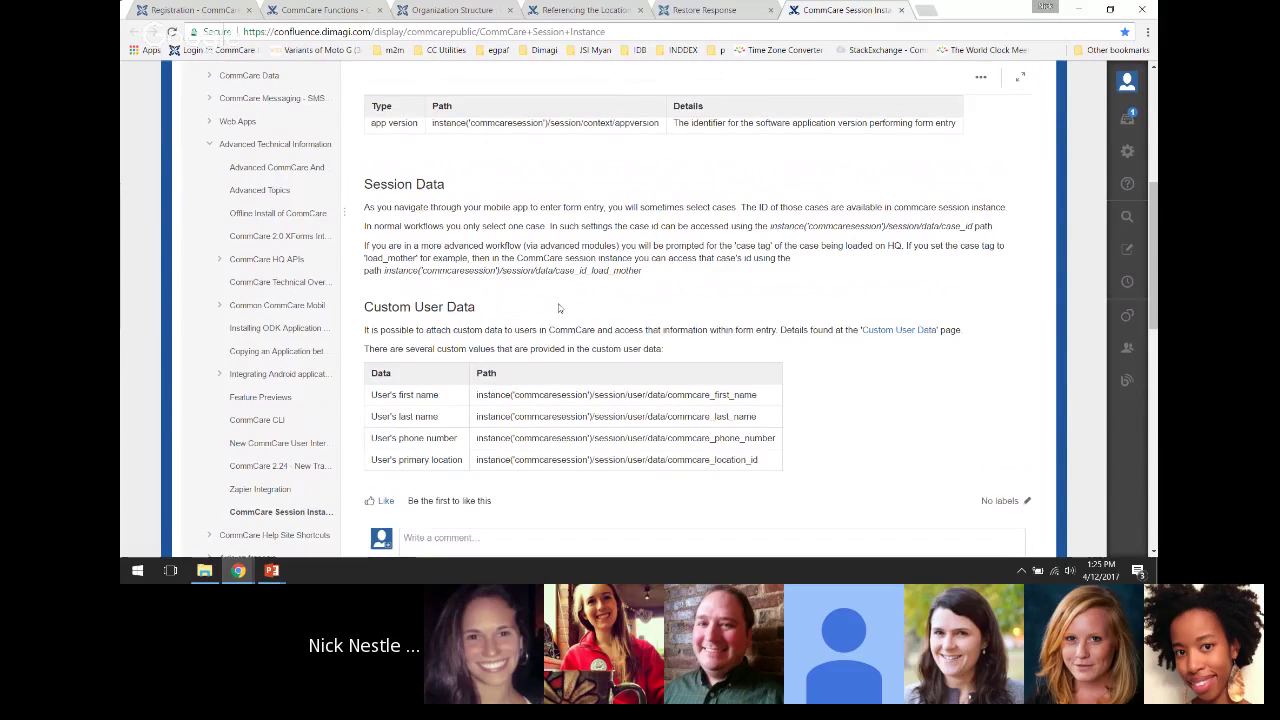
scroll(559, 308, up, 2)
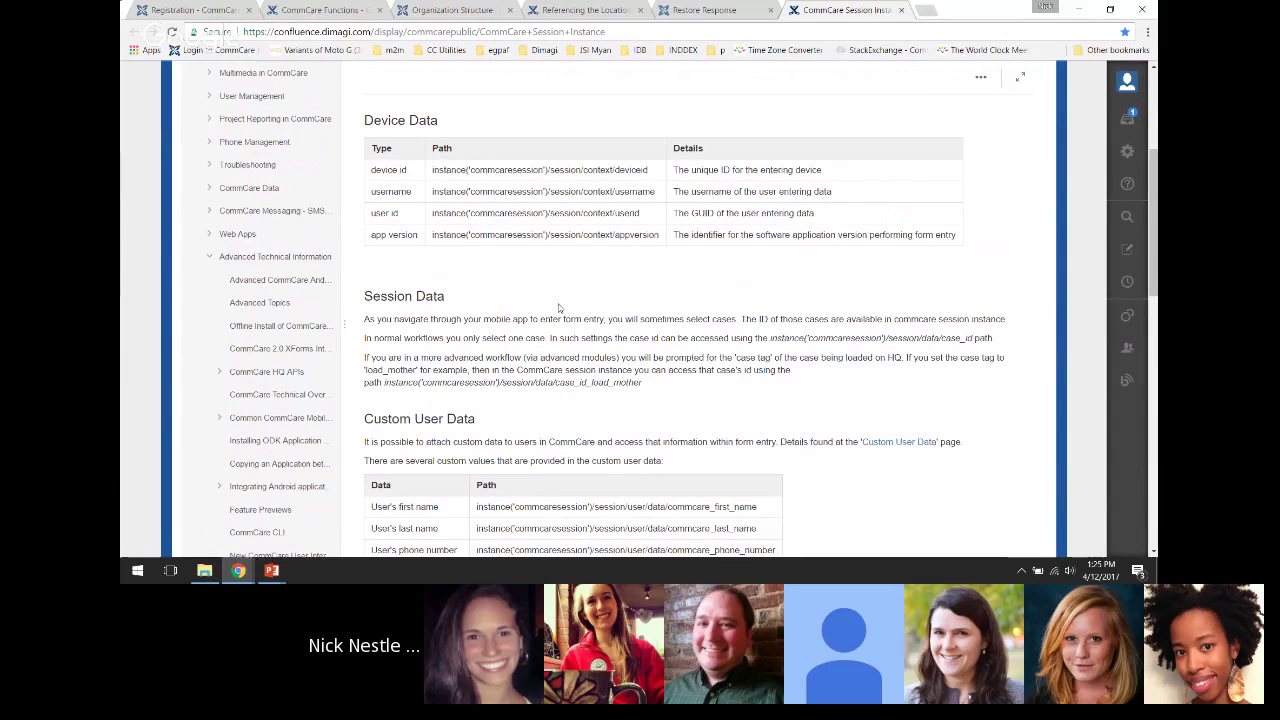
drag(970, 339, 769, 338)
key(ctrl+c)
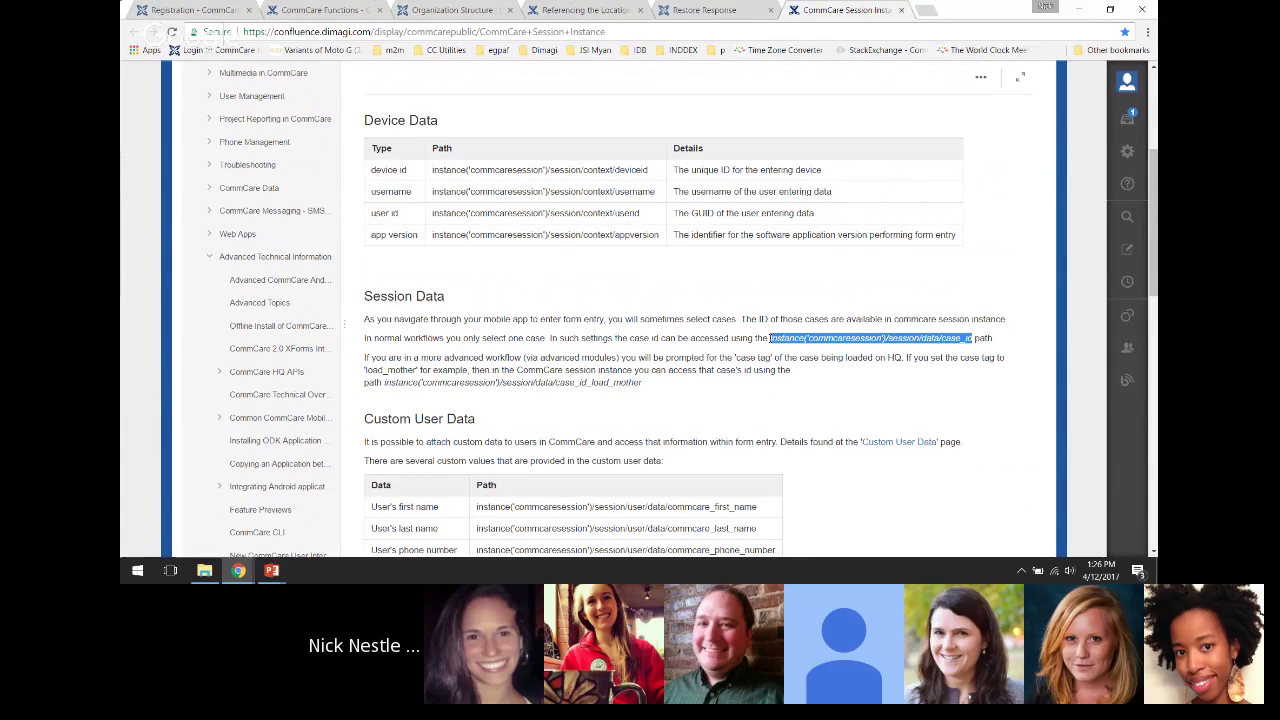
click(189, 9)
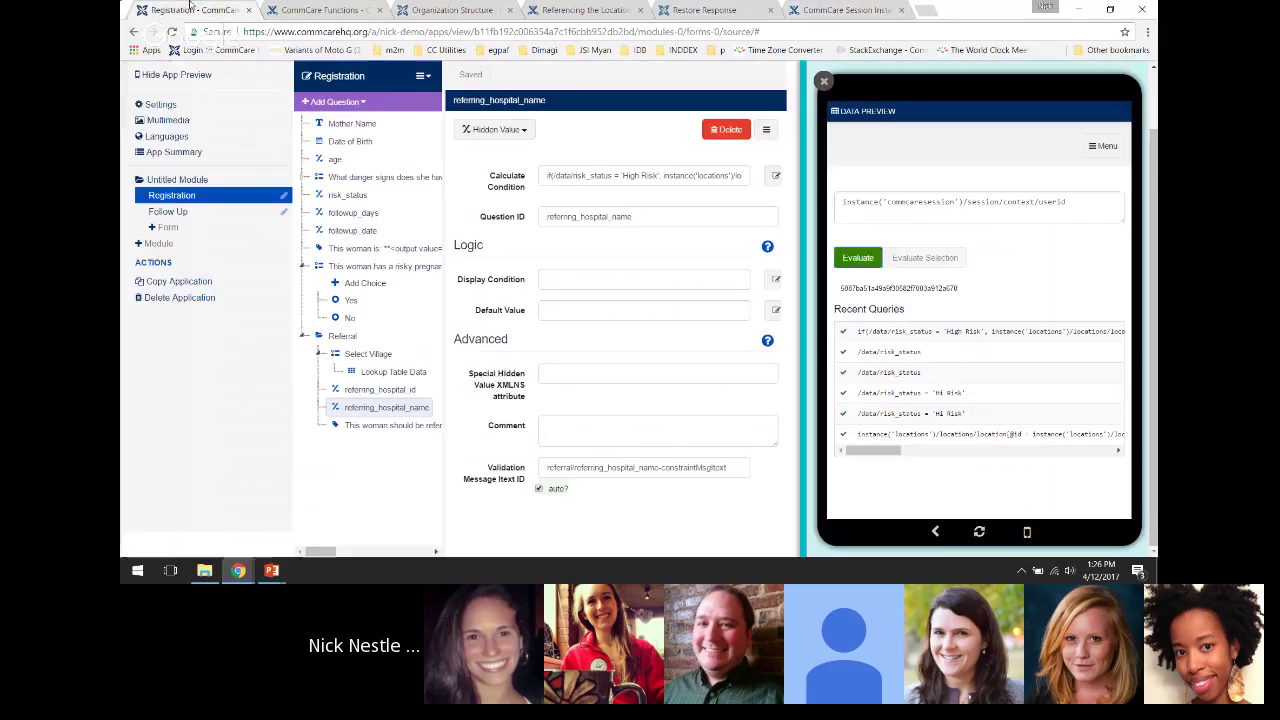
Replace the userid expression with the case_id session path and evaluate it, getting (nodeset)
drag(1066, 203, 830, 203)
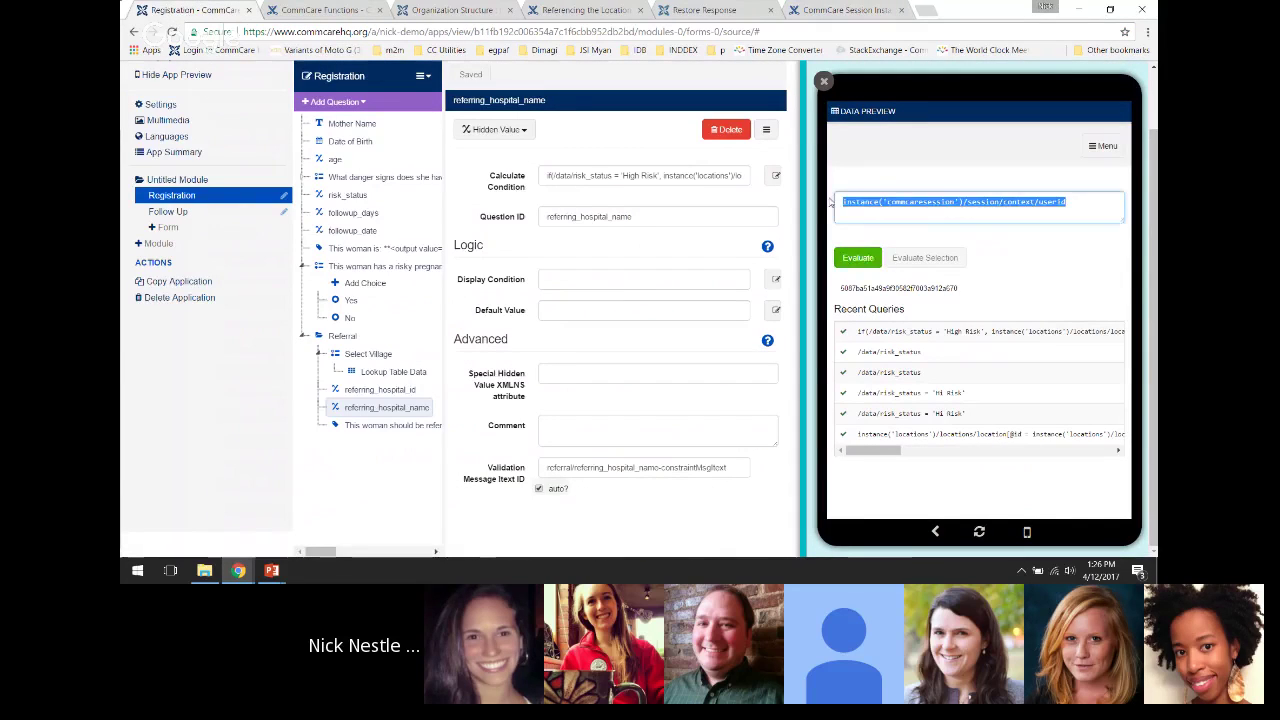
key(ctrl+v)
click(858, 258)
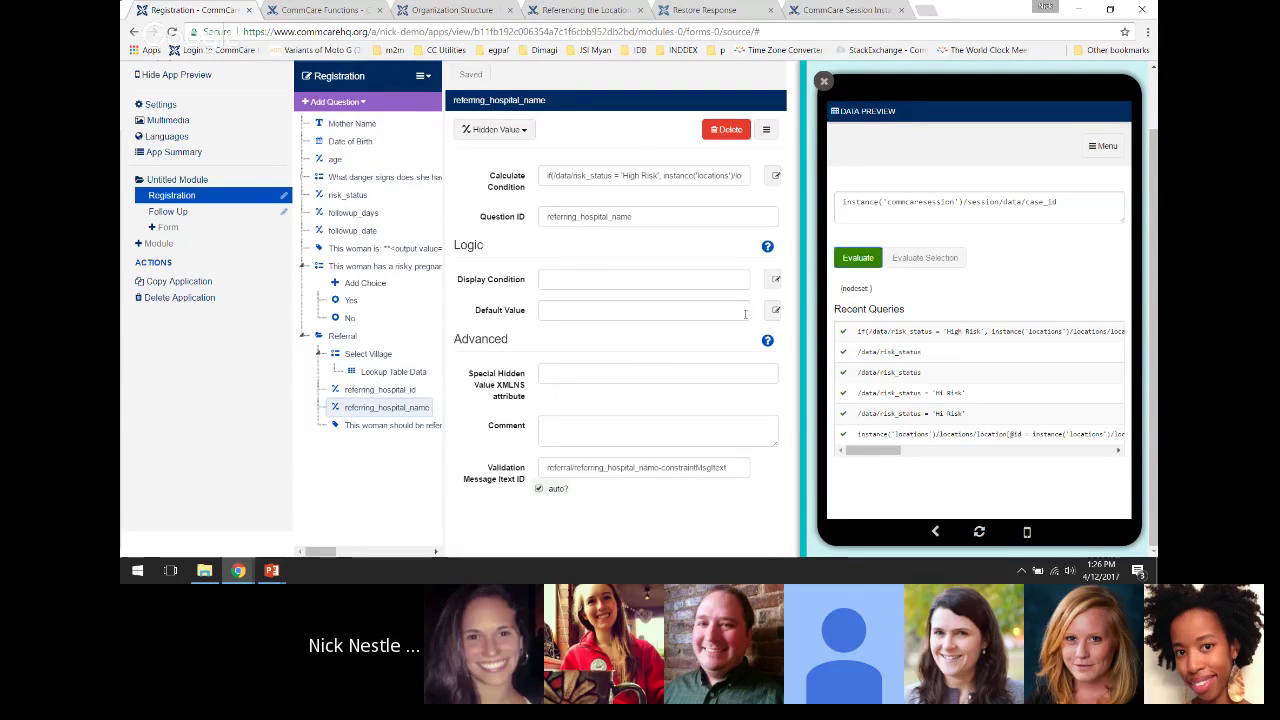
Delete the case_id expression, leaving the XPath box empty
click(887, 206)
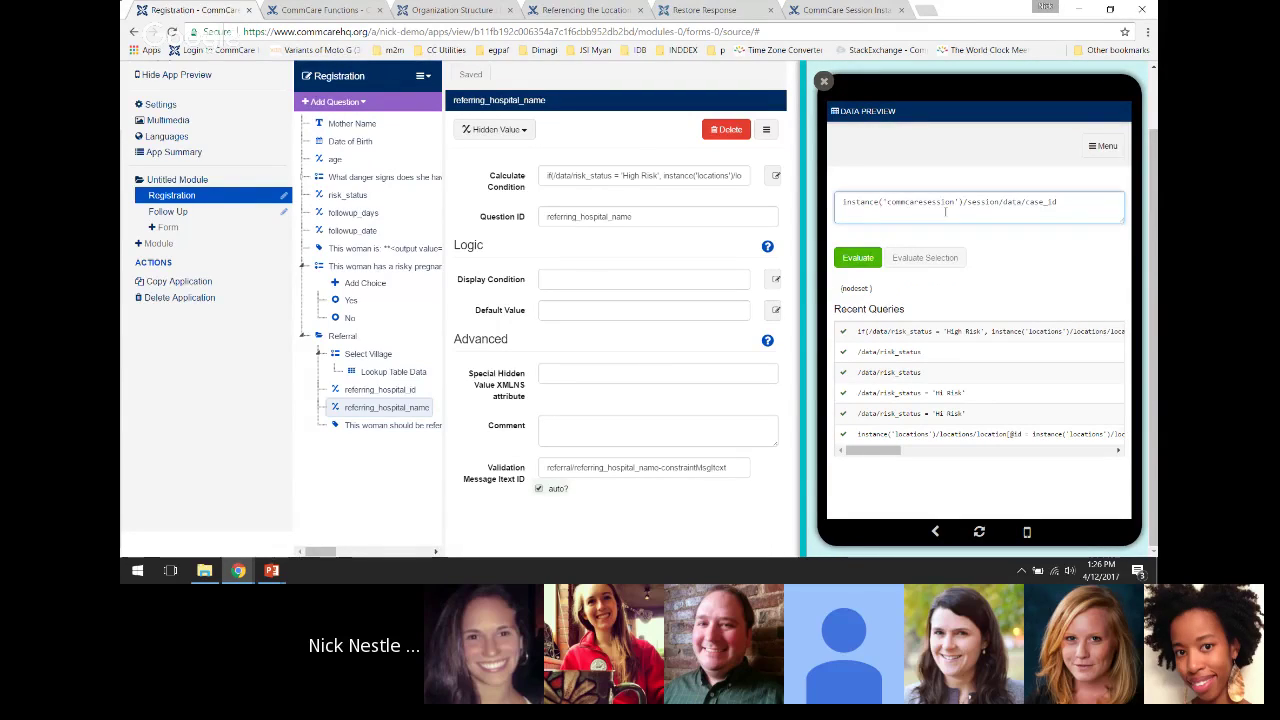
drag(1057, 204, 842, 204)
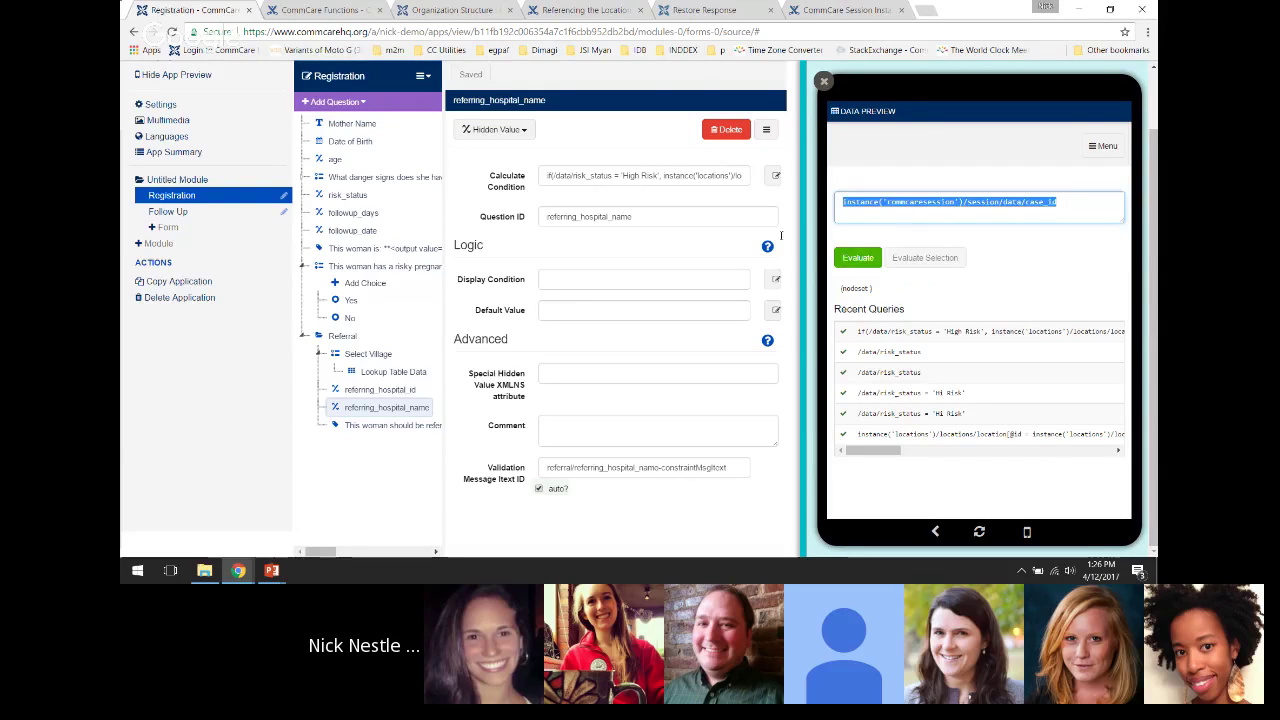
click(871, 210)
key(ctrl+a)
key(BackSpace)
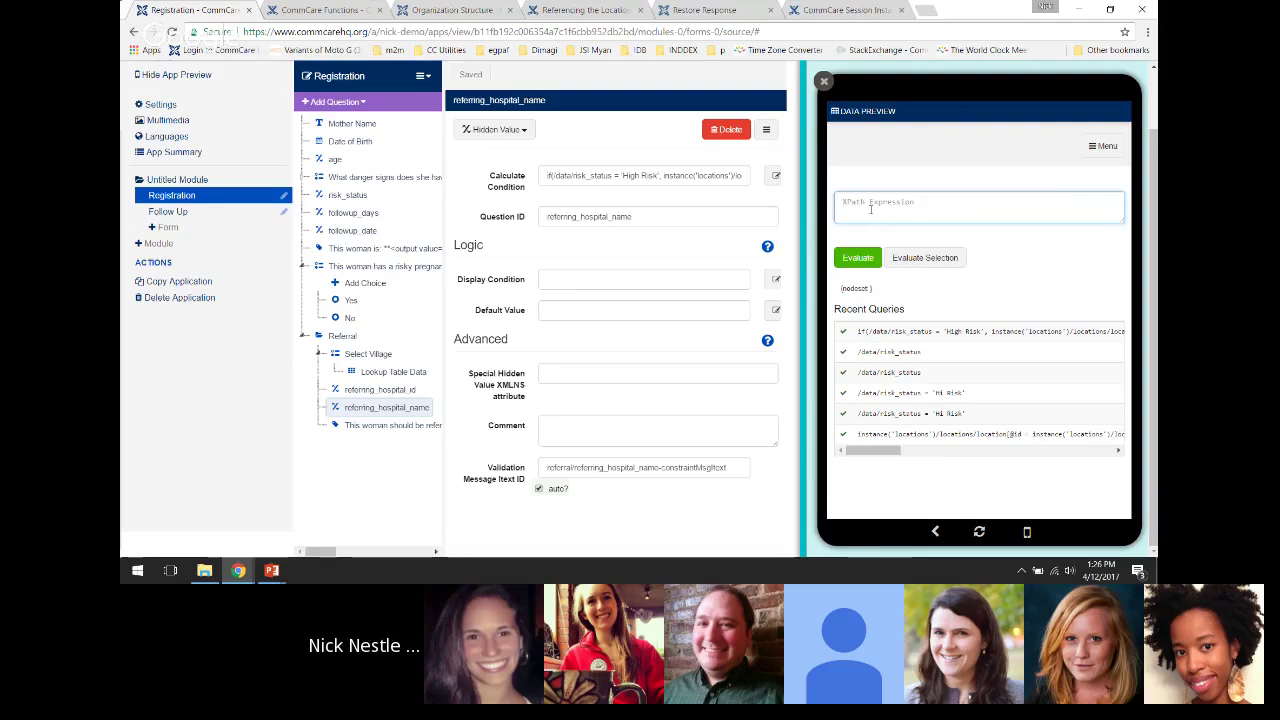
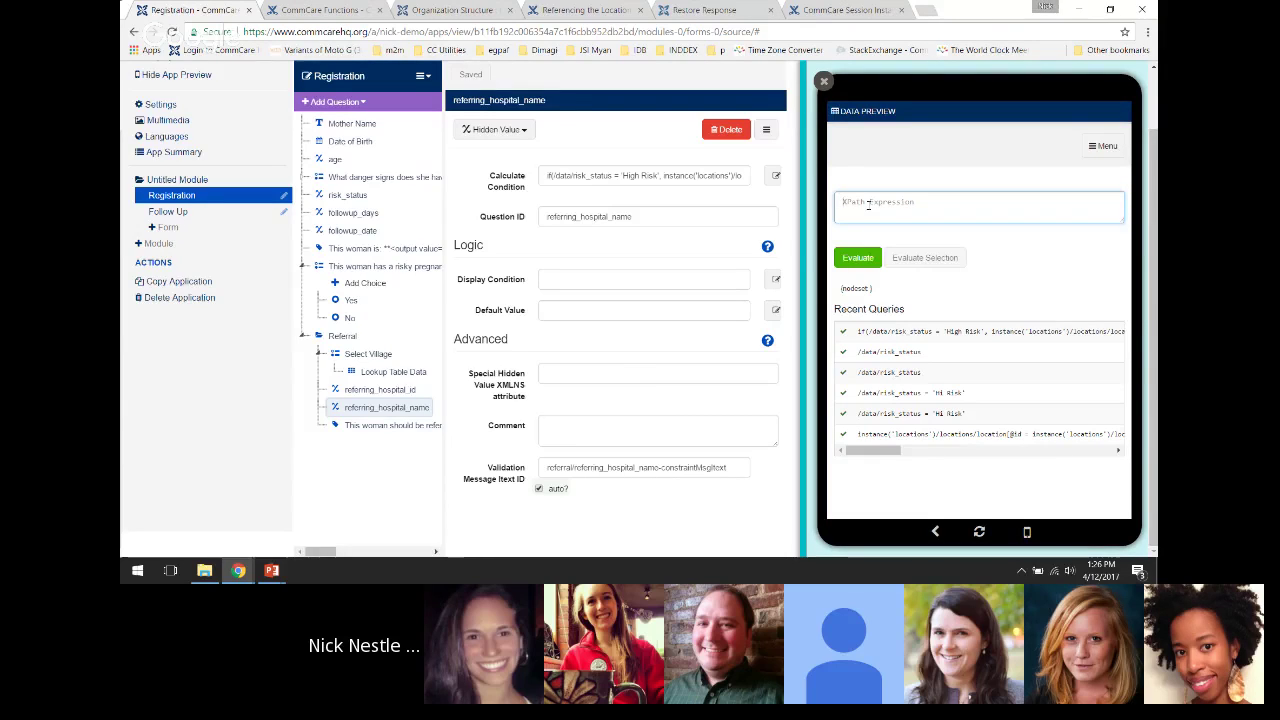
Open the referring_hospital_name calculate condition in the Expression Editor and copy its nested instance('locations') lookup
click(379, 408)
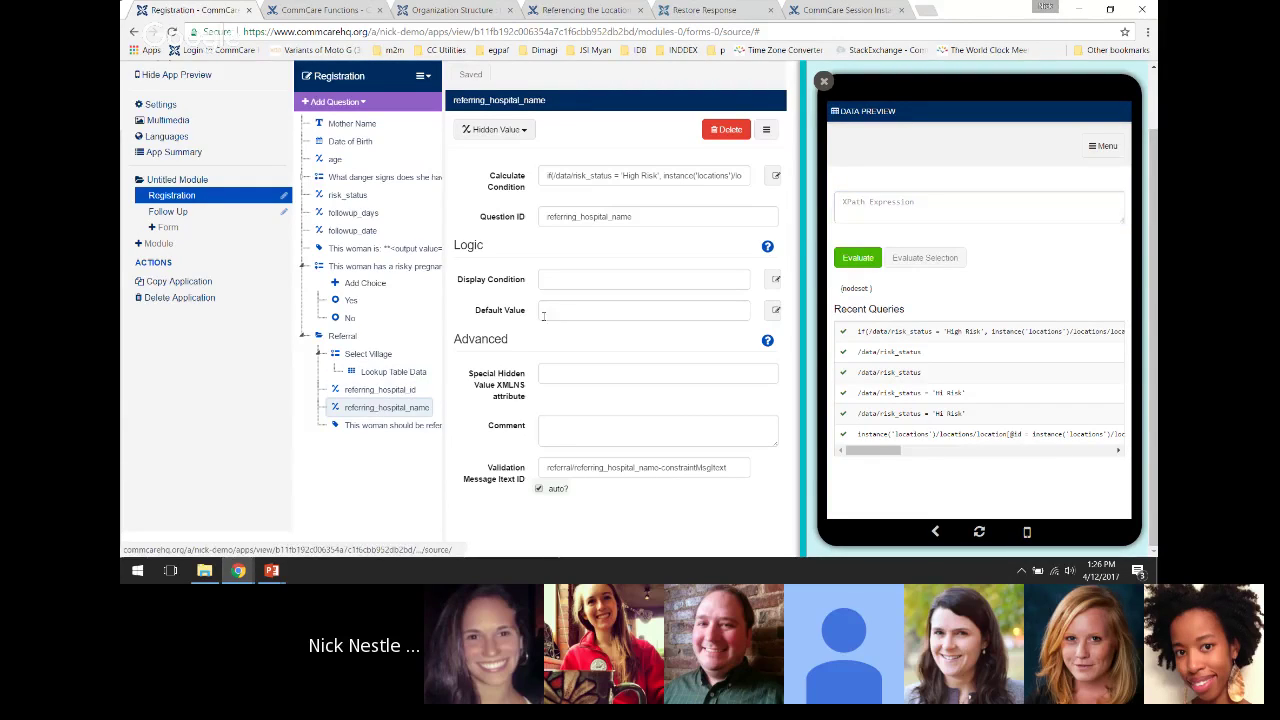
click(773, 176)
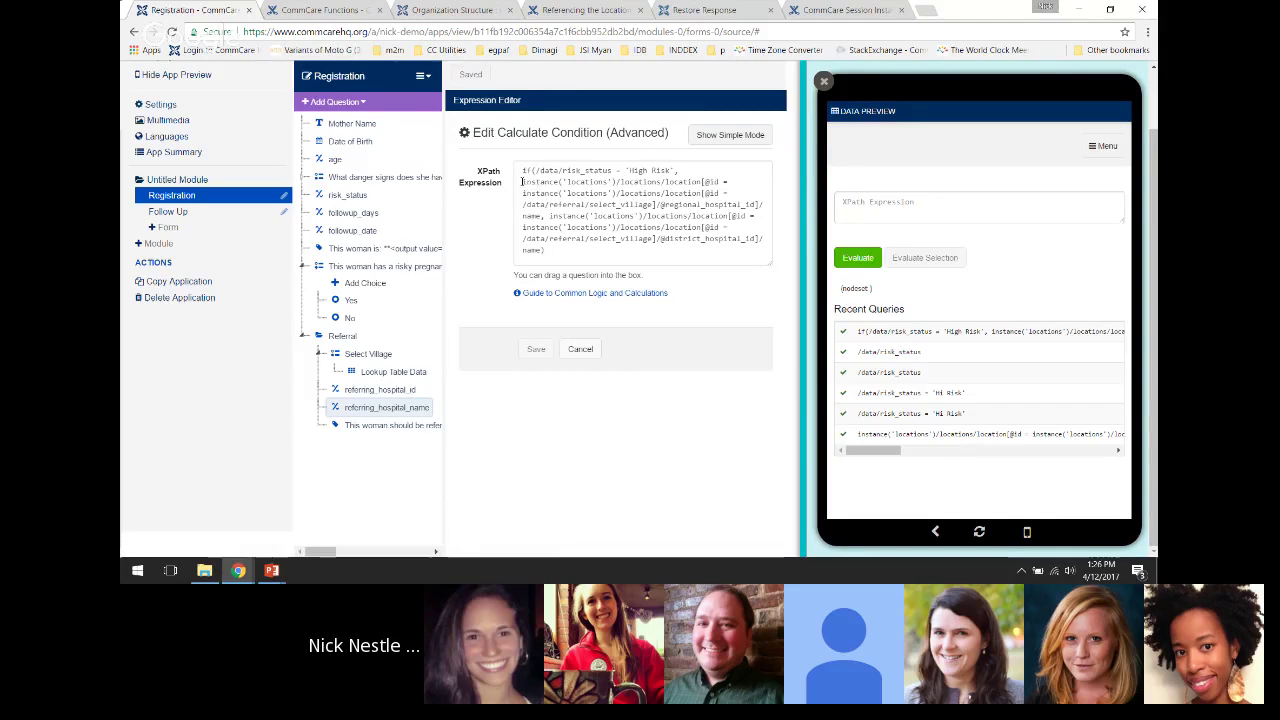
drag(522, 182, 756, 205)
key(ctrl+c)
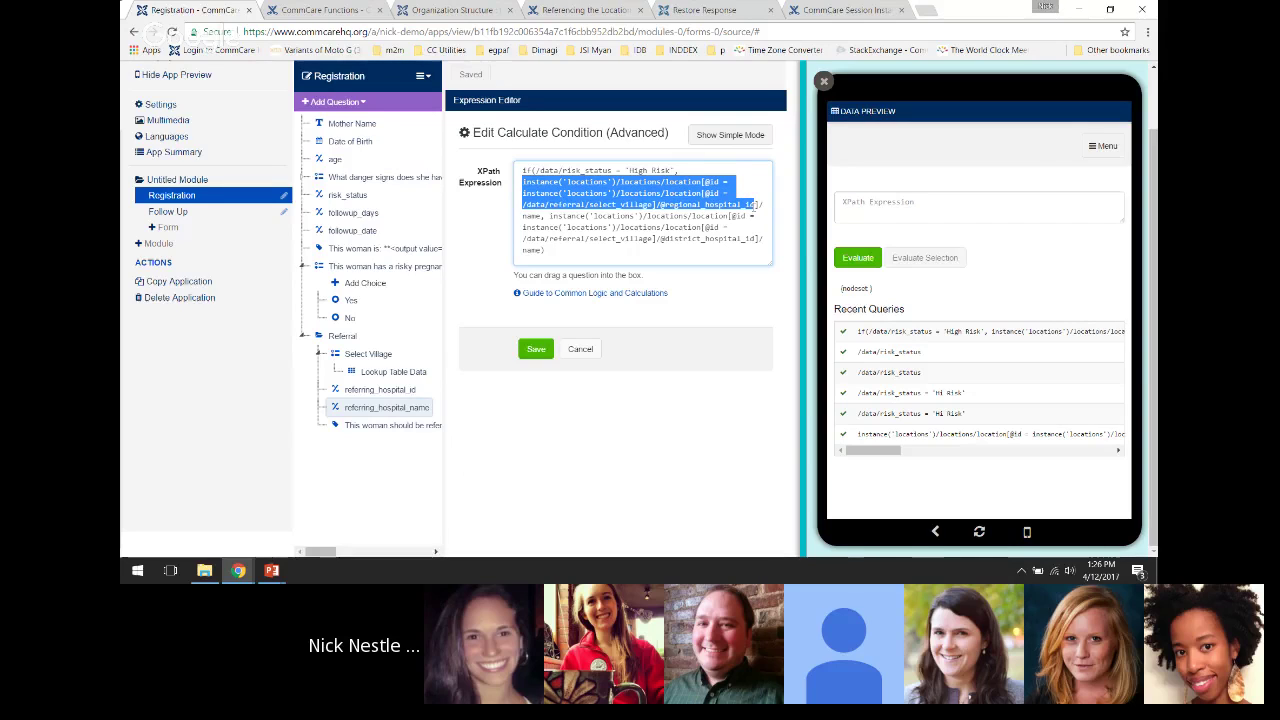
Paste the lookup into the data preview query and trim it to instance('locations')/locations/location
click(847, 200)
key(ctrl+v)
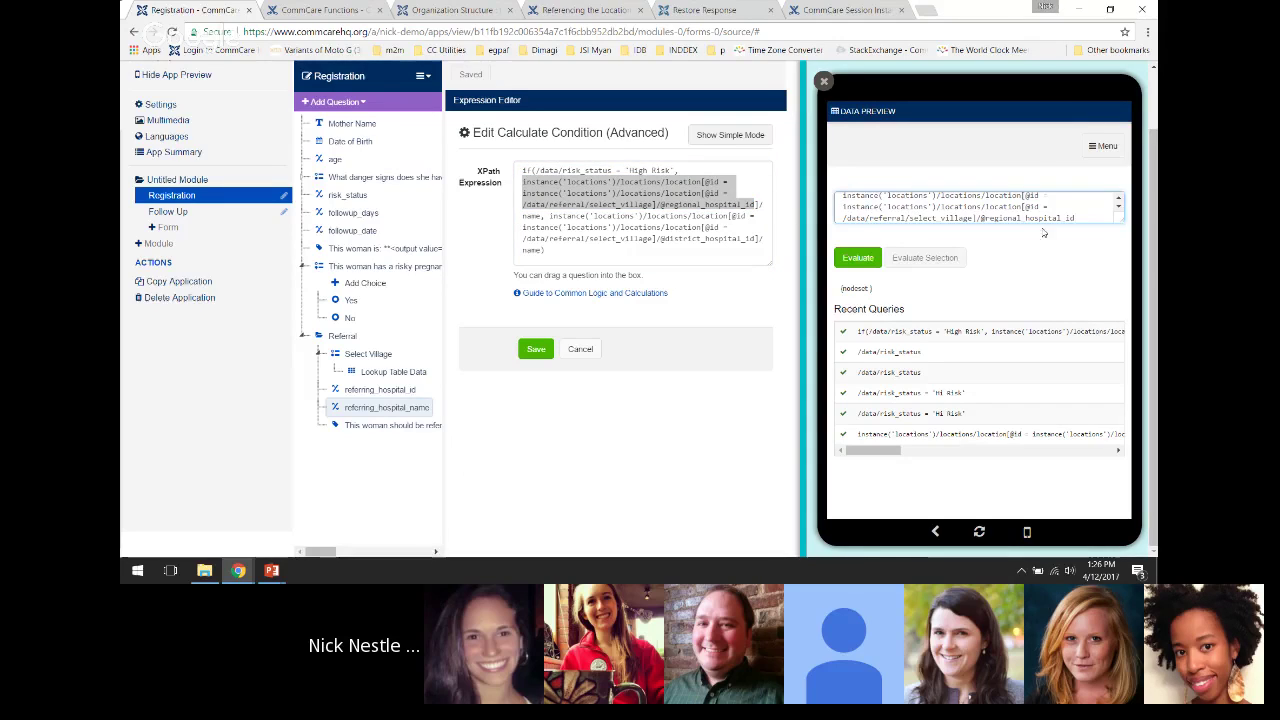
drag(1121, 222, 1118, 354)
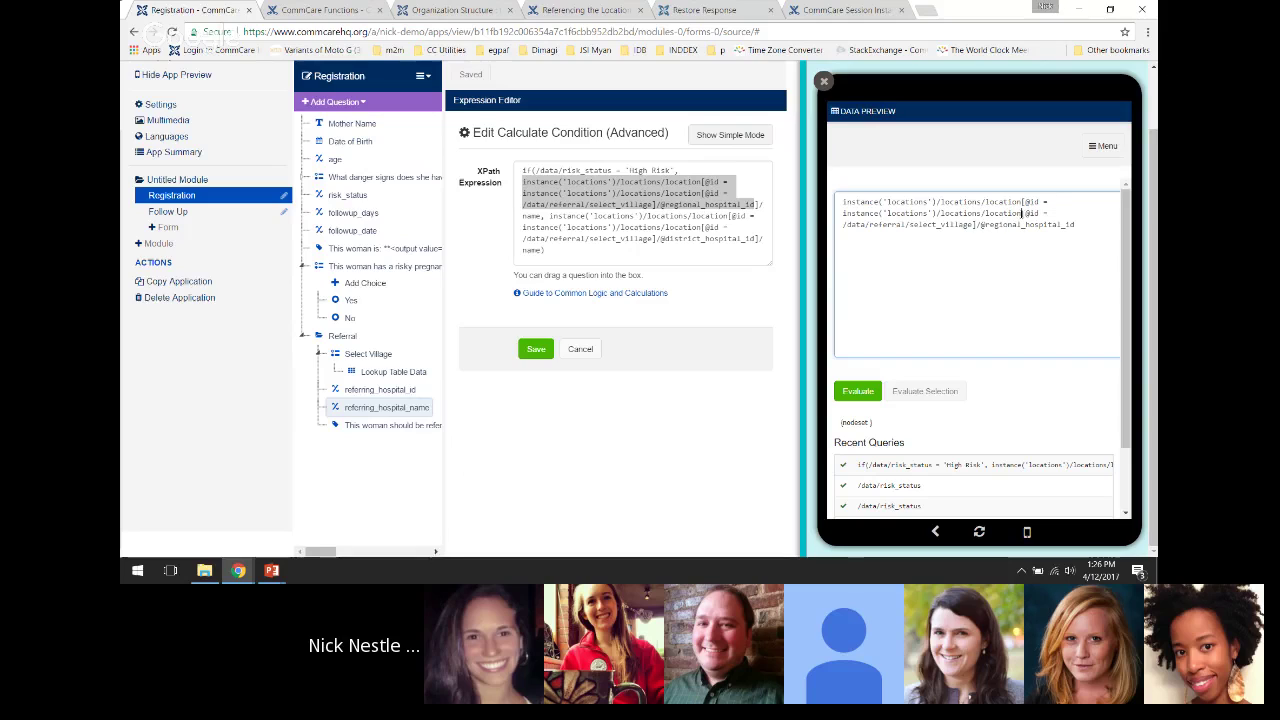
drag(1022, 213, 1078, 225)
key(BackSpace)
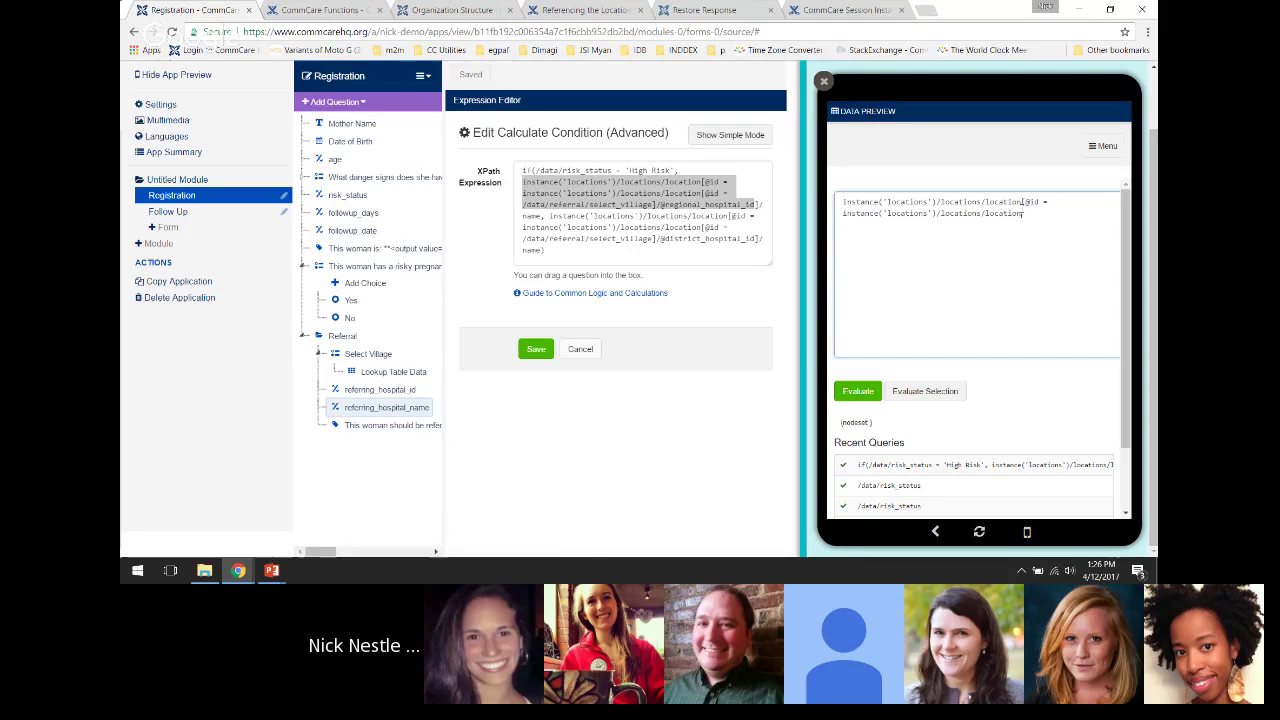
key(ctrl+a)
text(instance('locations')/locations/location)
Wrap the location path in count() and evaluate it, returning 9 locations
text(count()
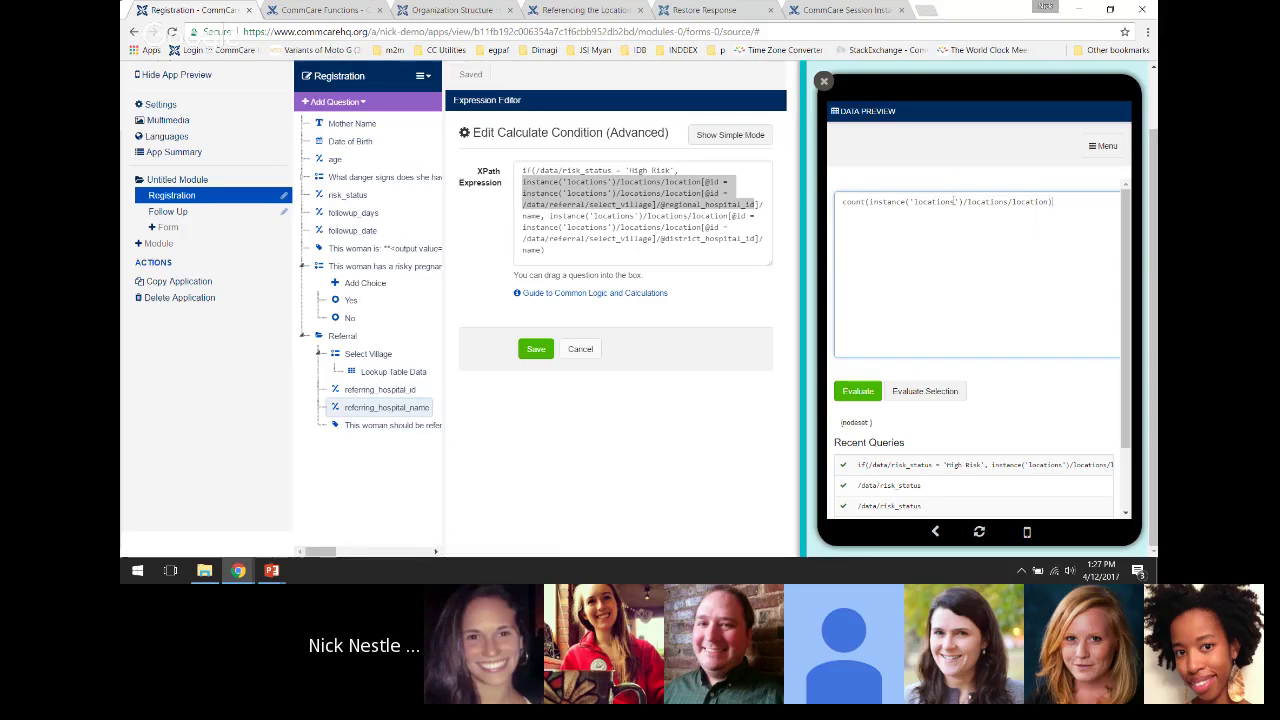
click(857, 391)
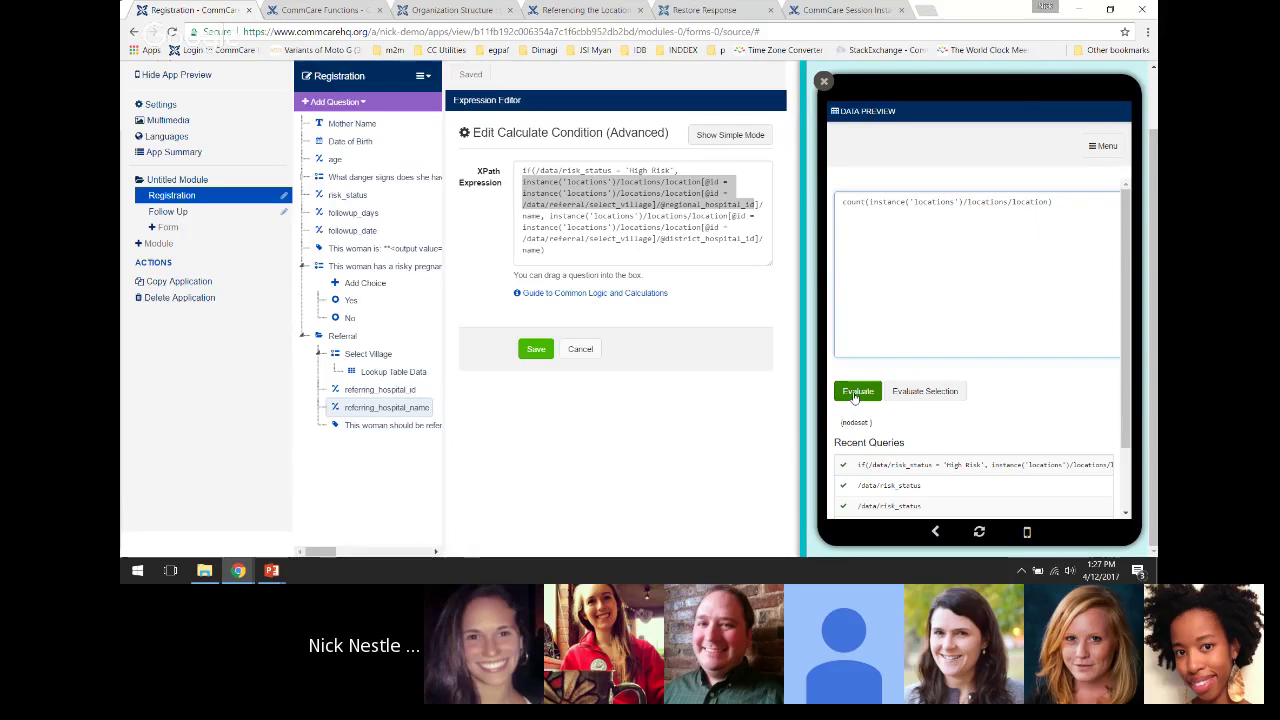
click(842, 427)
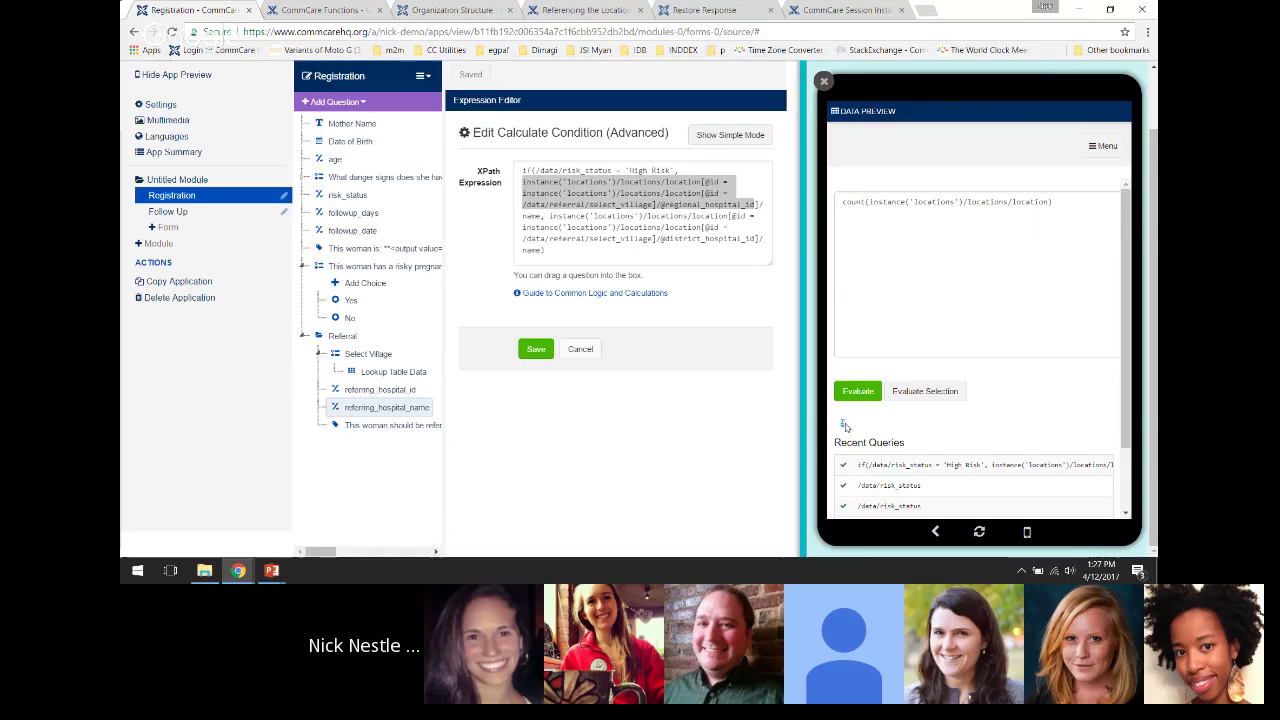
double_click(845, 422)
click(1048, 201)
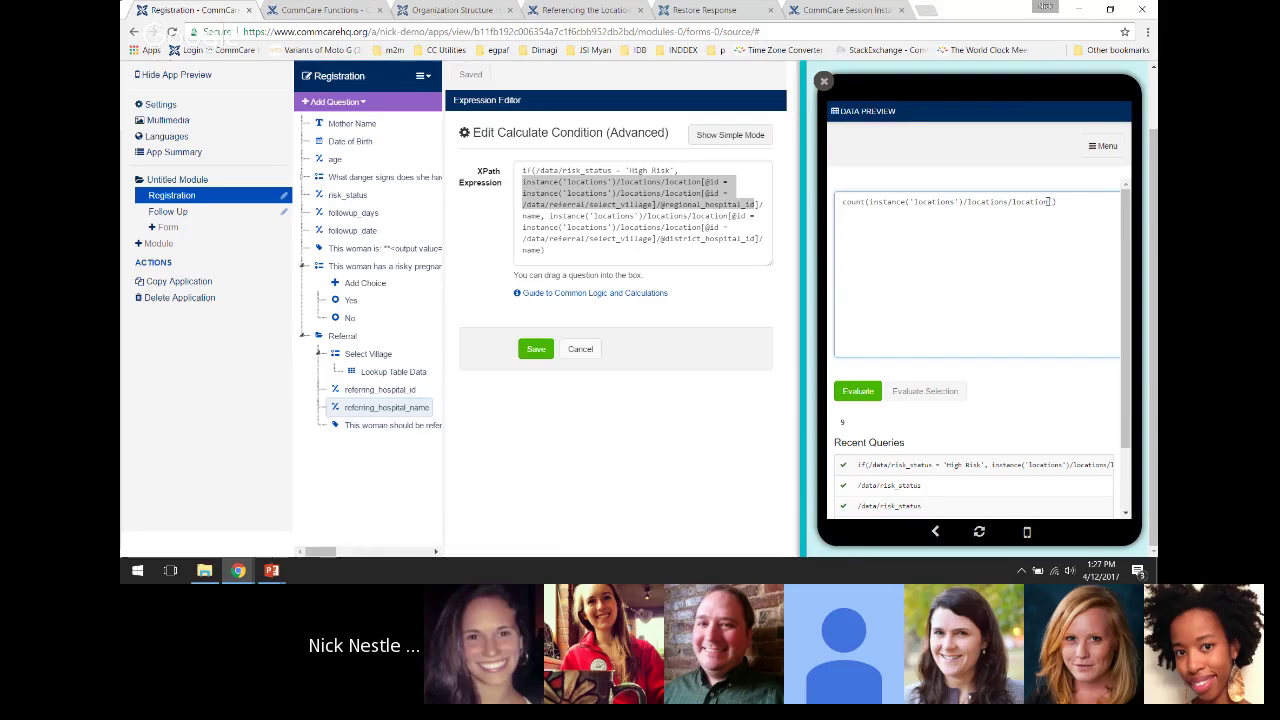
text(type = 'village)
click(858, 391)
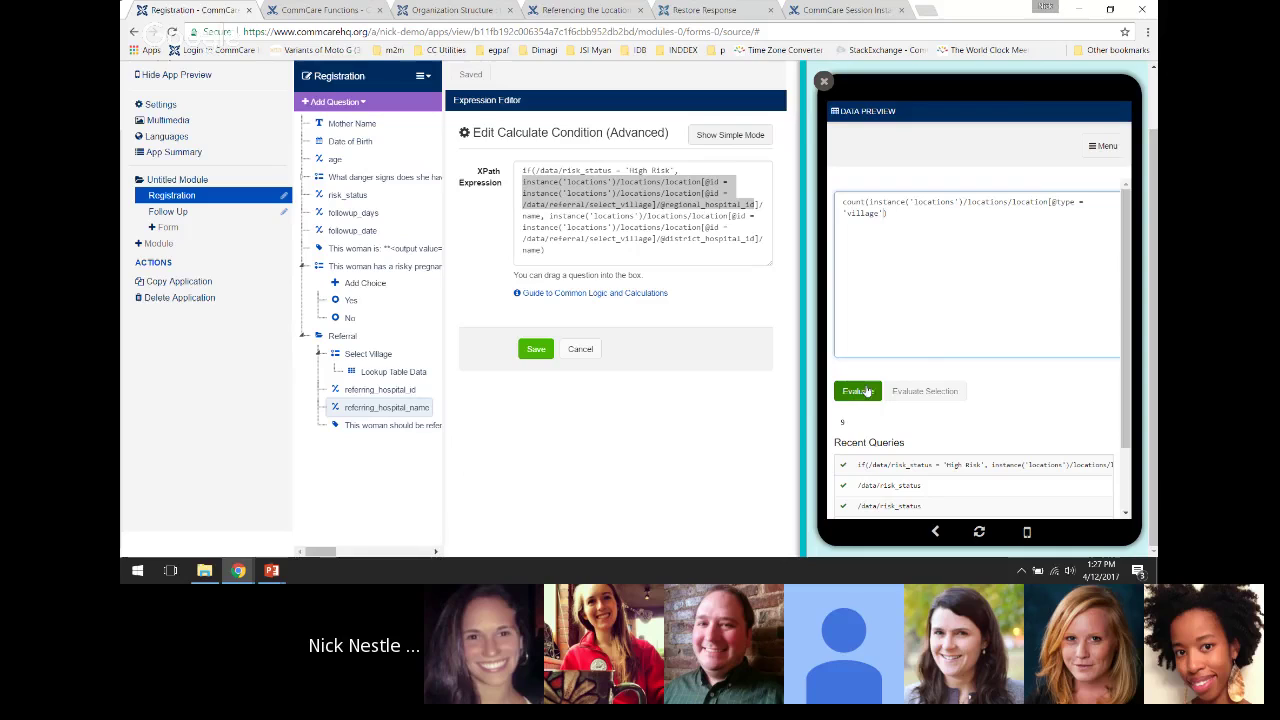
click(884, 213)
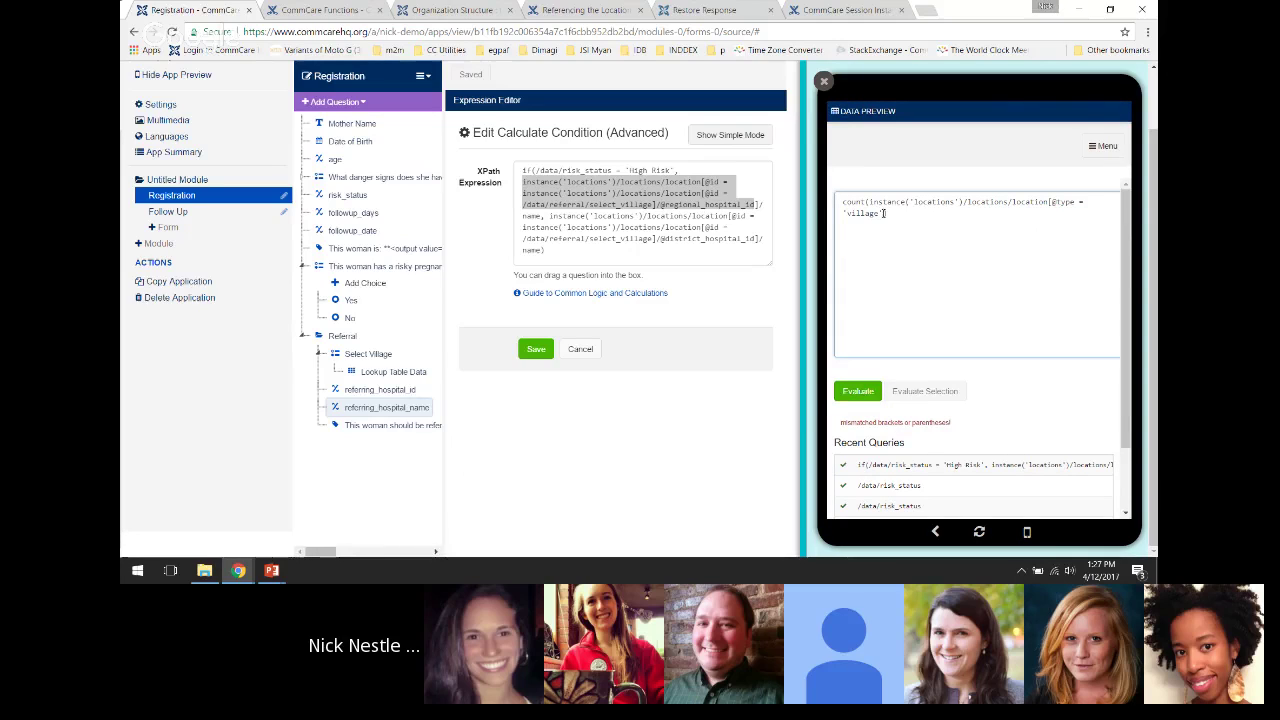
click(857, 390)
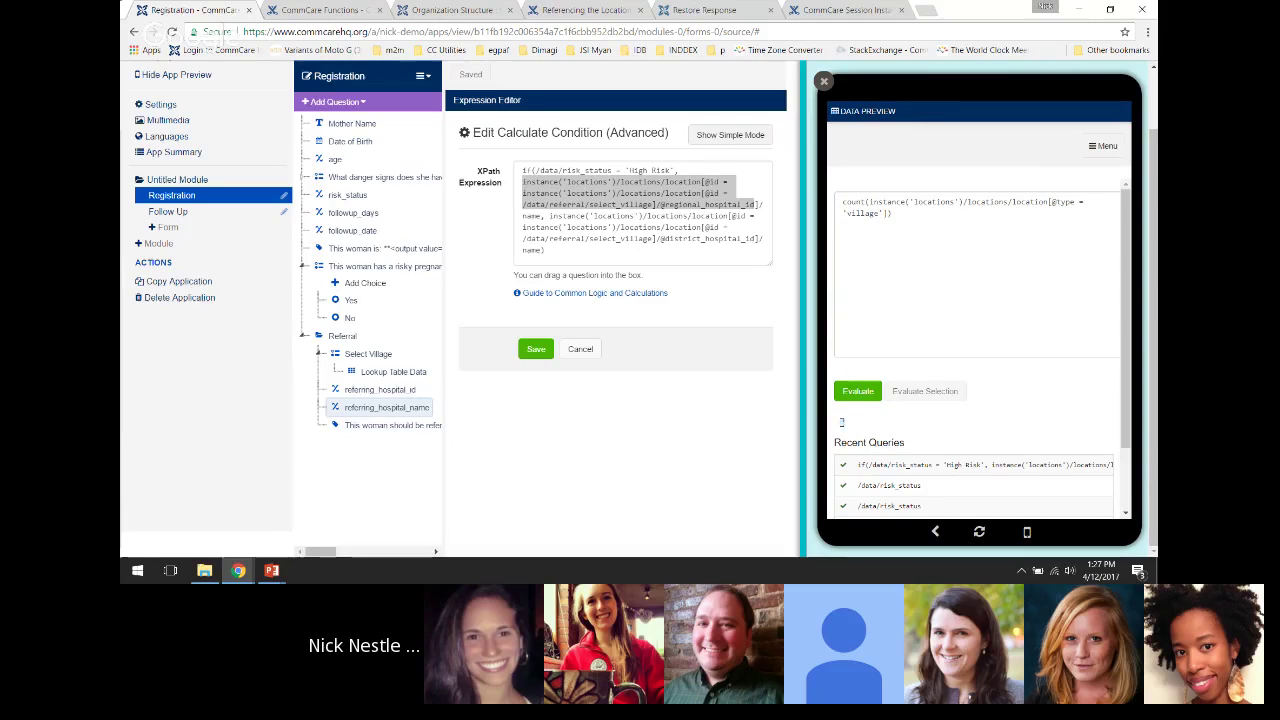
click(899, 228)
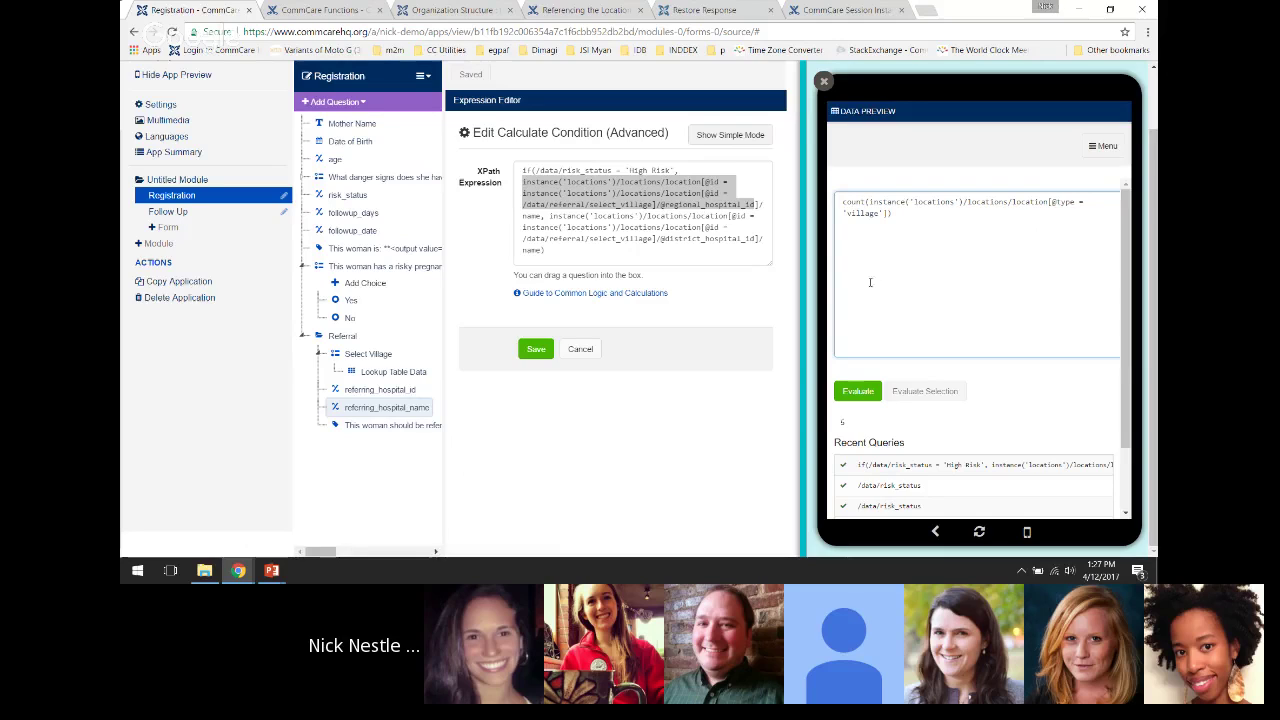
Remove the count() wrapper and evaluate the village locations as a nodeset
double_click(850, 202)
key(Delete)
key(Delete)
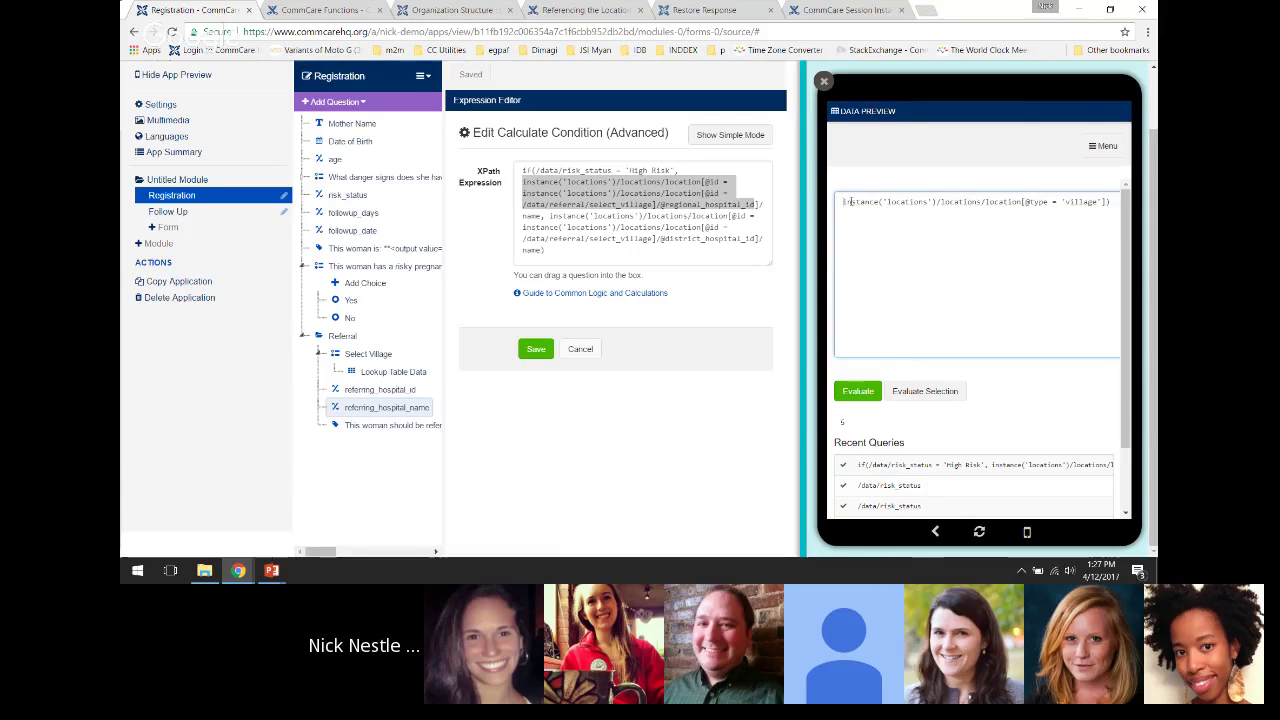
key(End)
key(BackSpace)
click(854, 390)
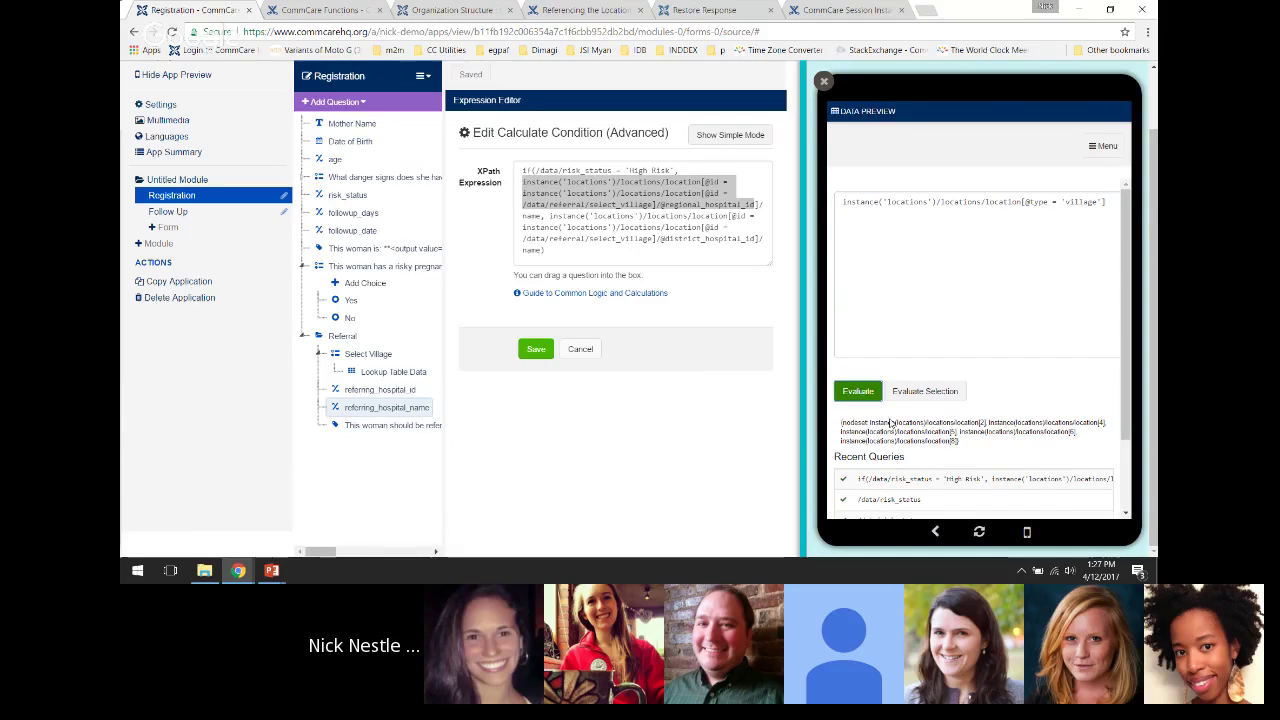
drag(841, 422, 961, 441)
click(961, 441)
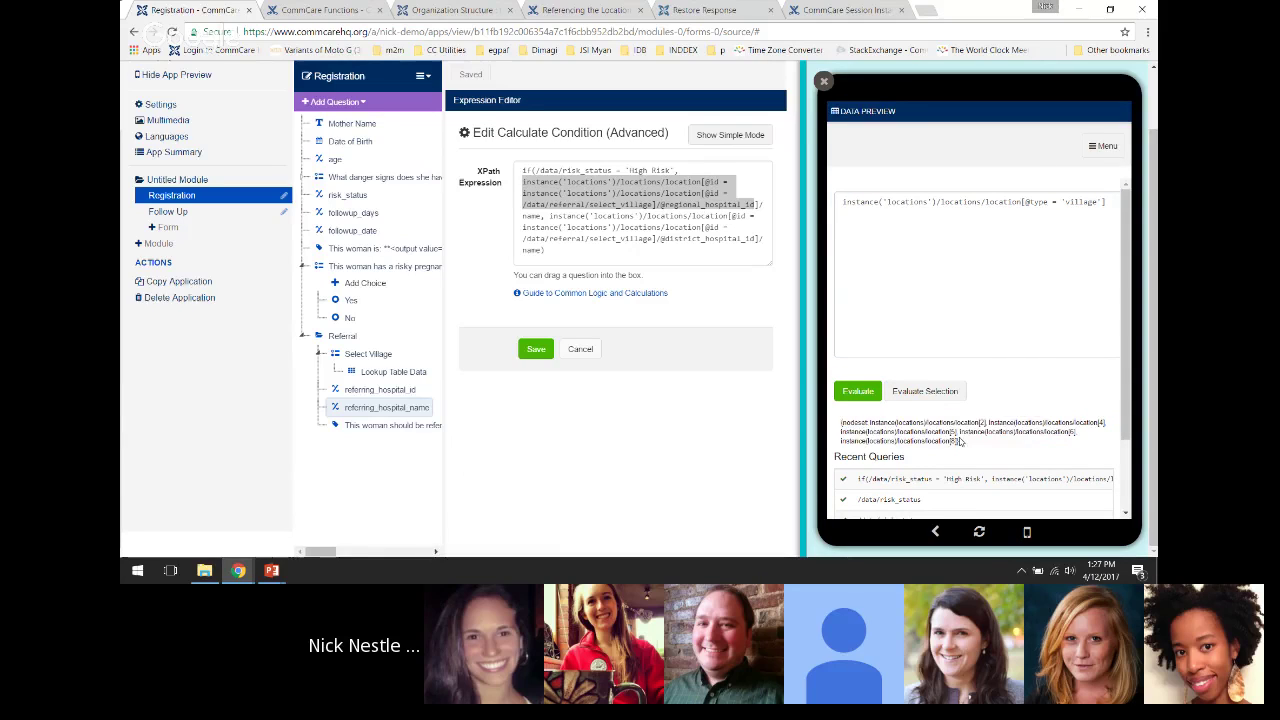
Wrap the village path in join(", ", …) and evaluate it
click(867, 243)
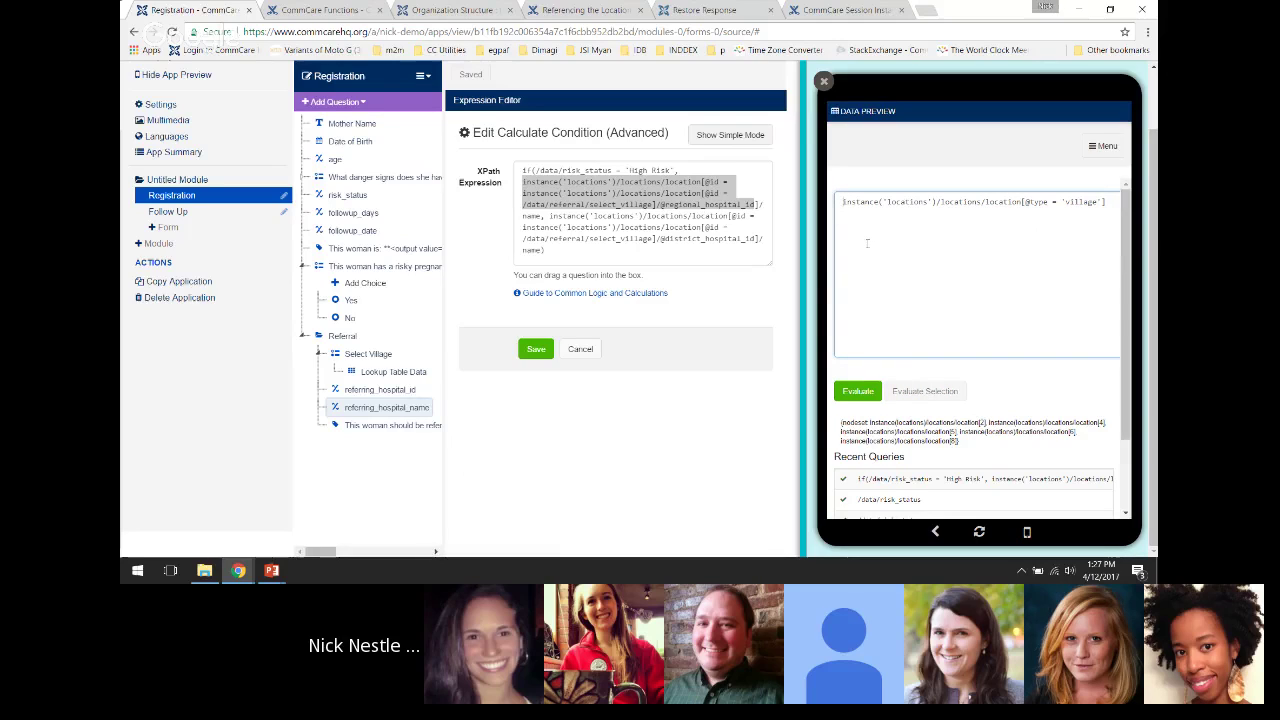
key(ctrl+Home)
key(Return)
key(Up)
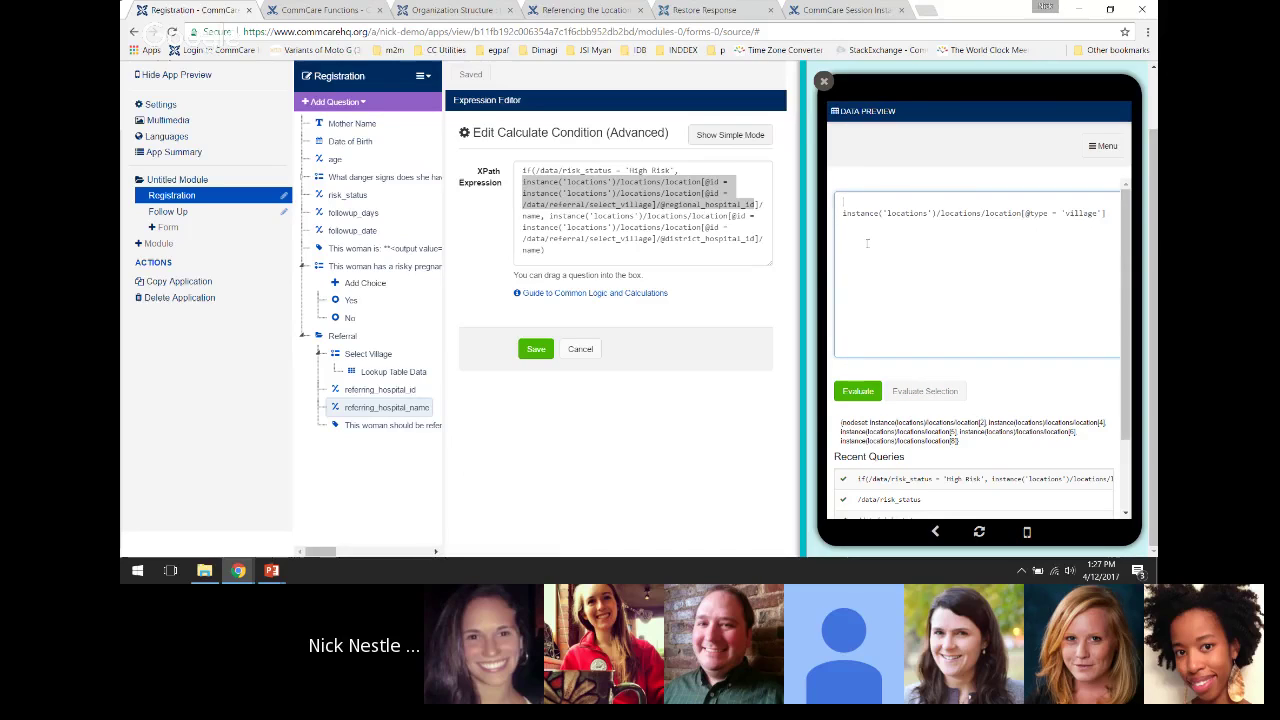
text(join()
text(", ",)
drag(864, 202, 878, 202)
click(888, 202)
key(Delete)
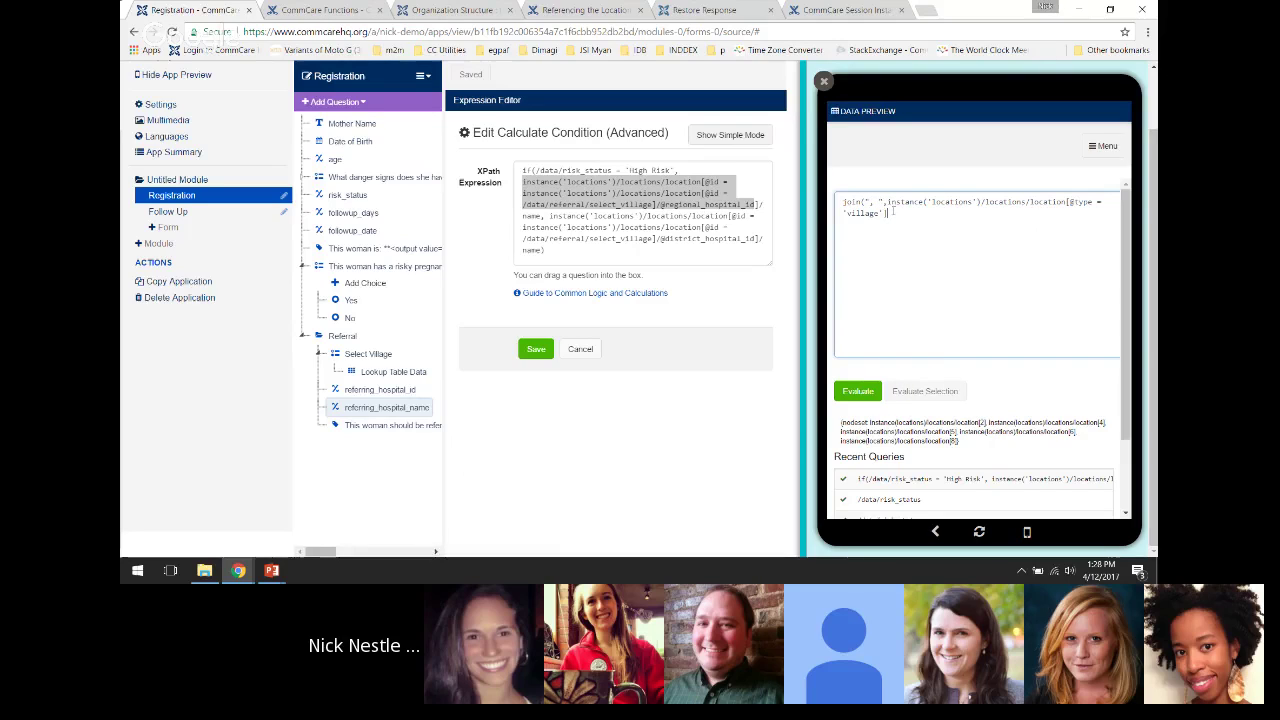
click(857, 389)
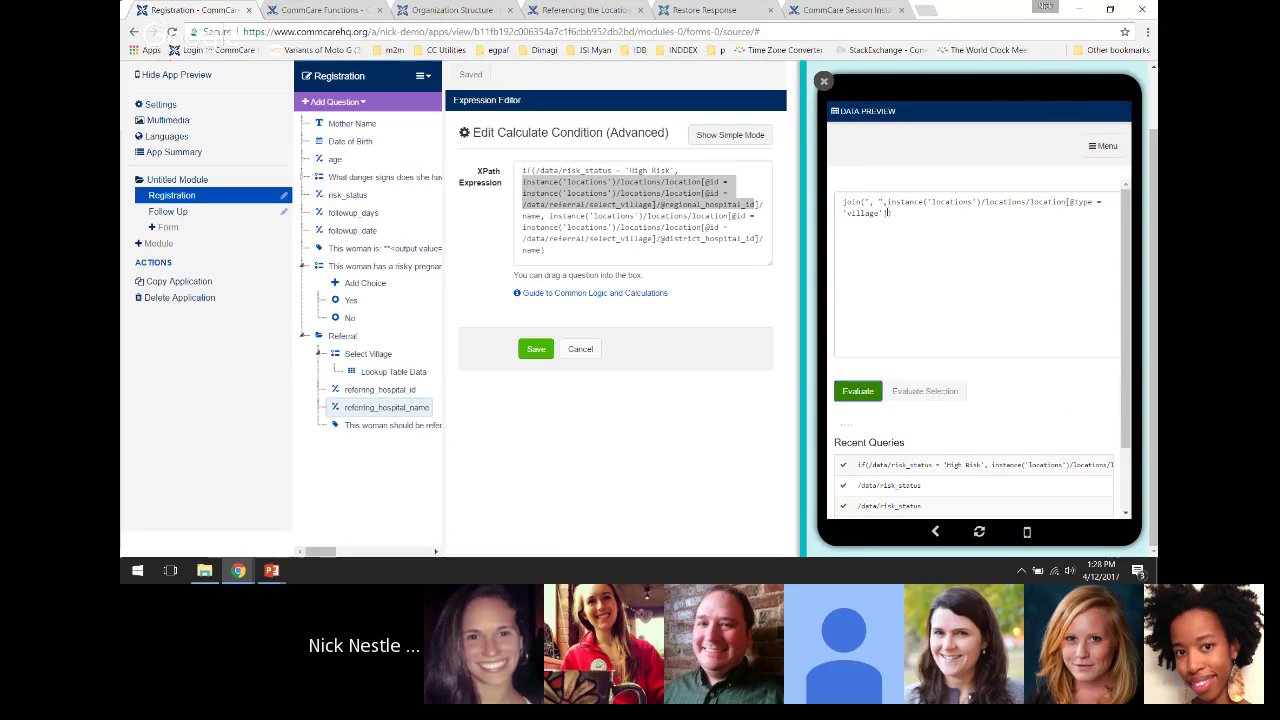
Append /name to the village path and evaluate the comma-joined village names
click(888, 212)
text(/name)
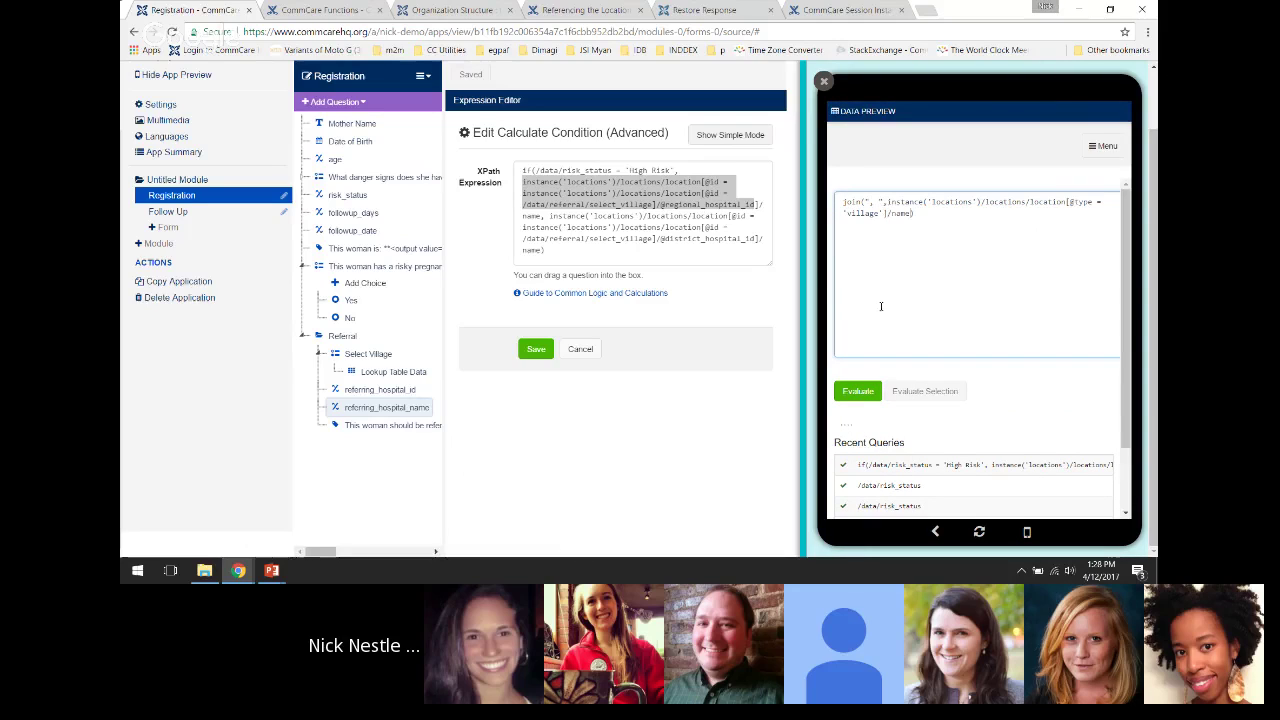
click(857, 391)
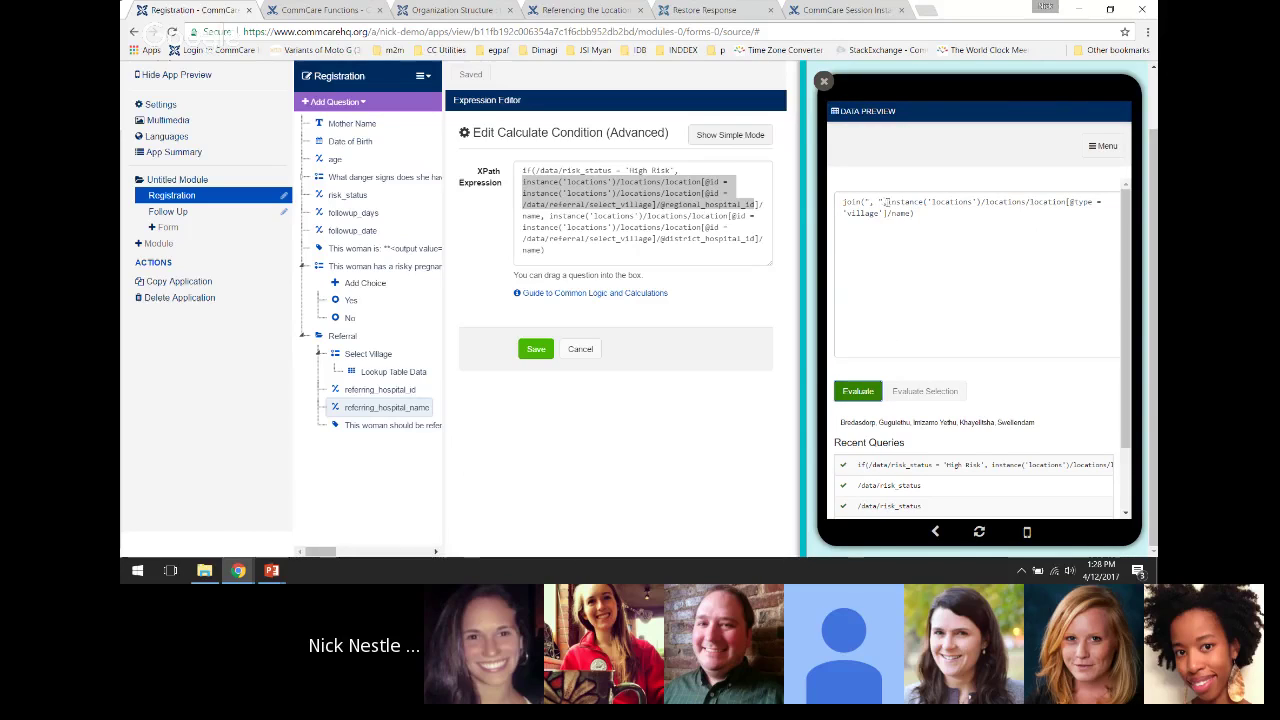
Remove the join wrapper and evaluate the name nodes, then restore join(",", and re-evaluate
drag(886, 204, 841, 204)
key(BackSpace)
click(930, 213)
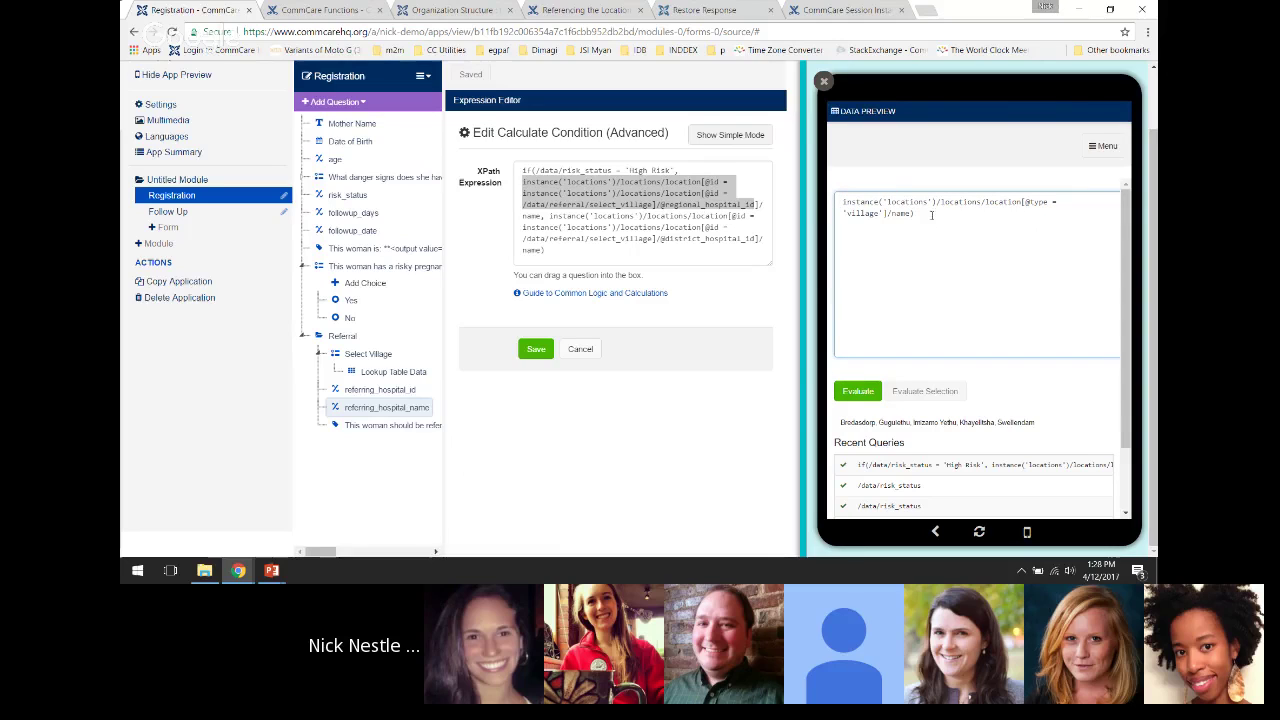
key(BackSpace)
click(858, 391)
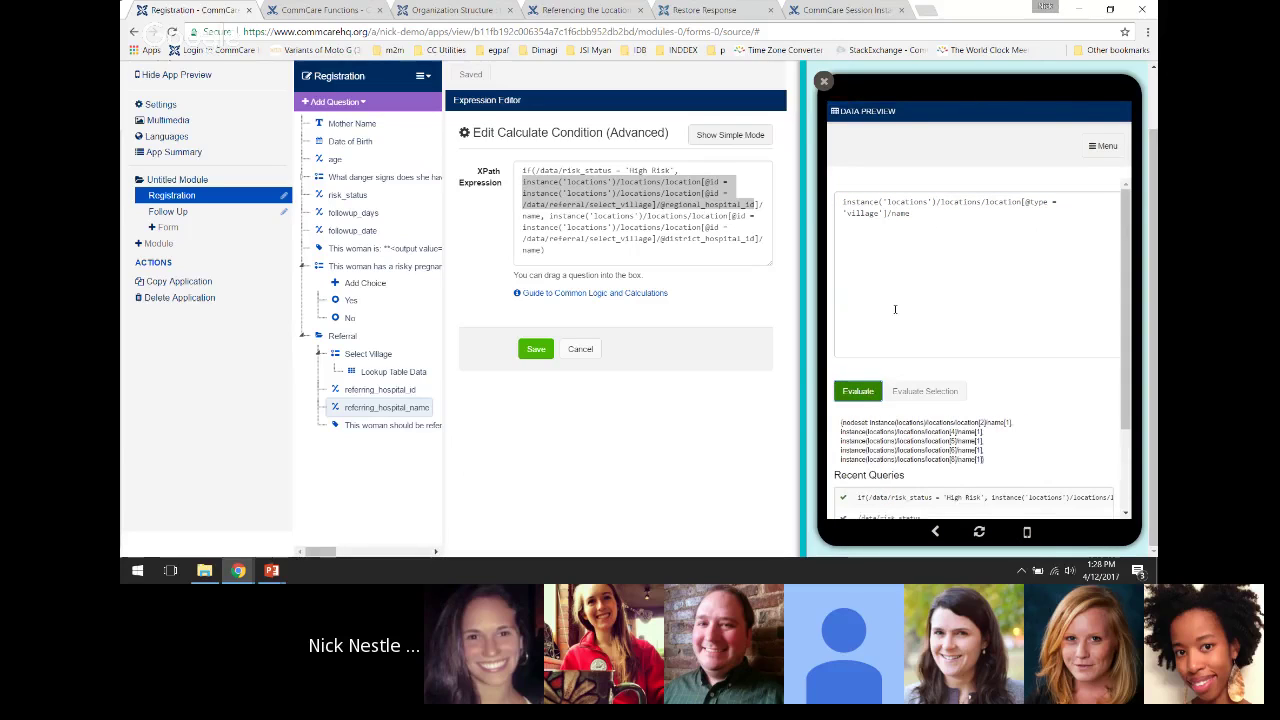
click(924, 214)
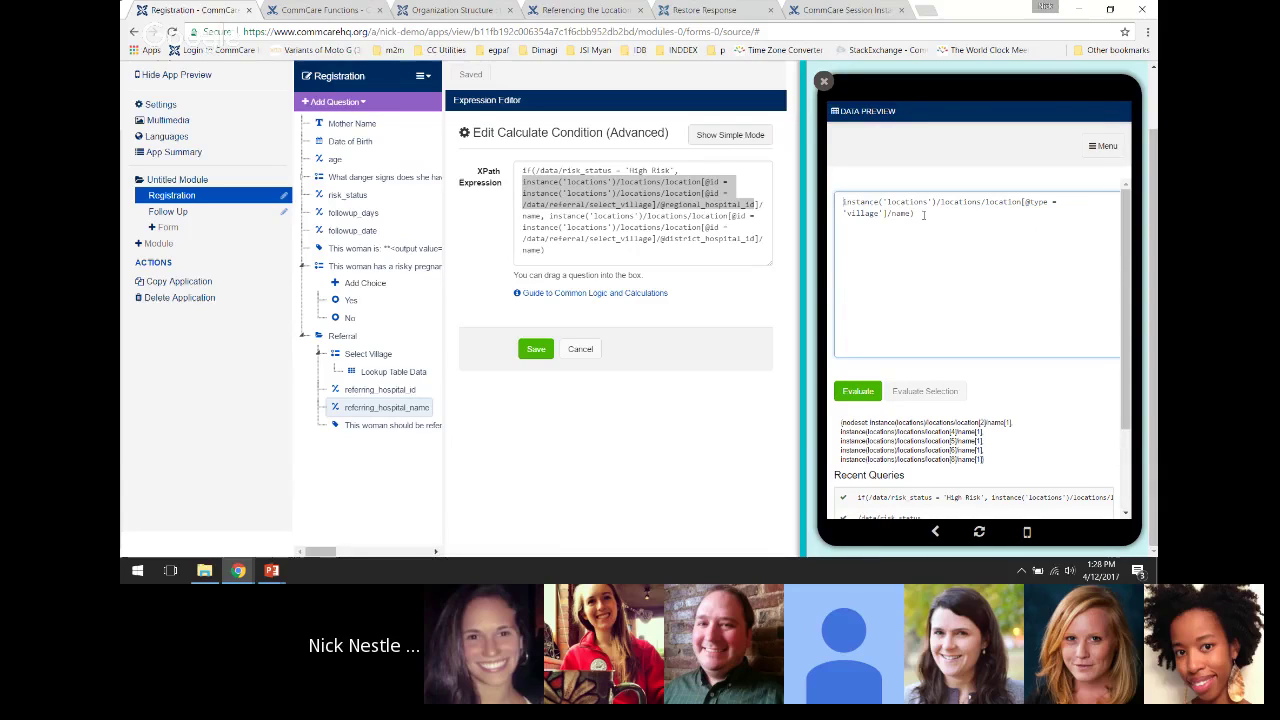
text(join(",")
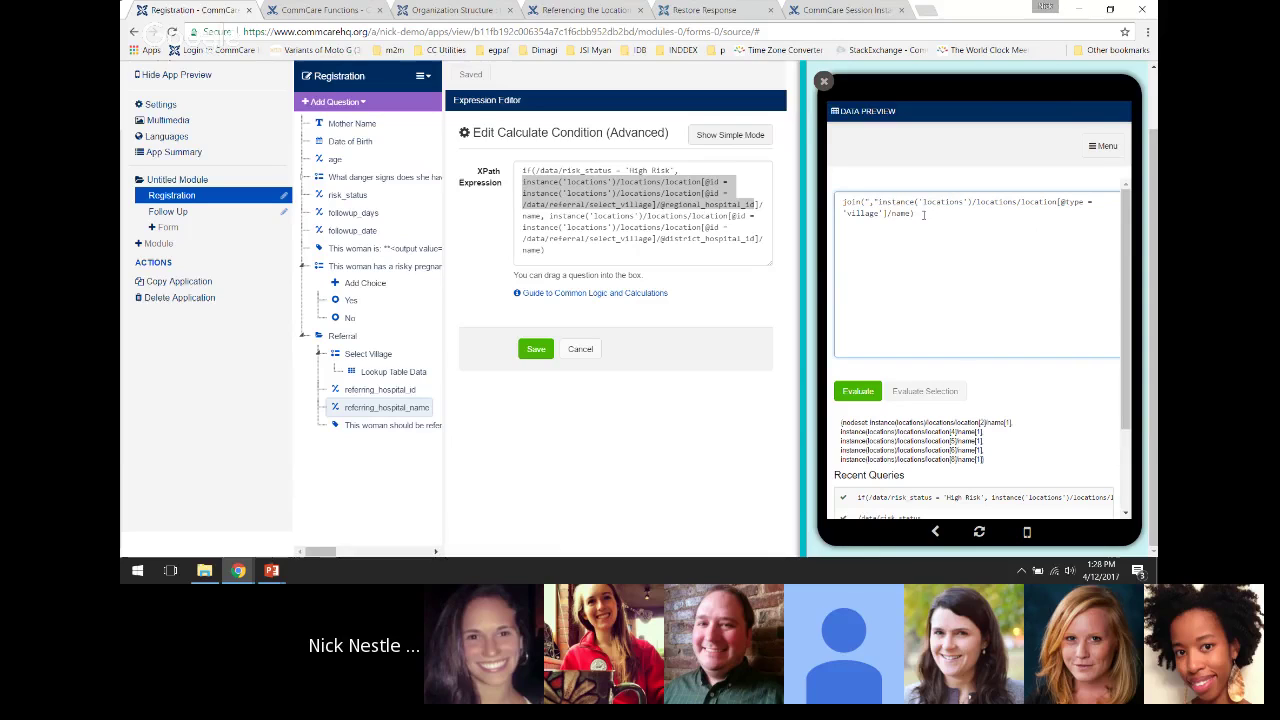
text(,)
click(857, 391)
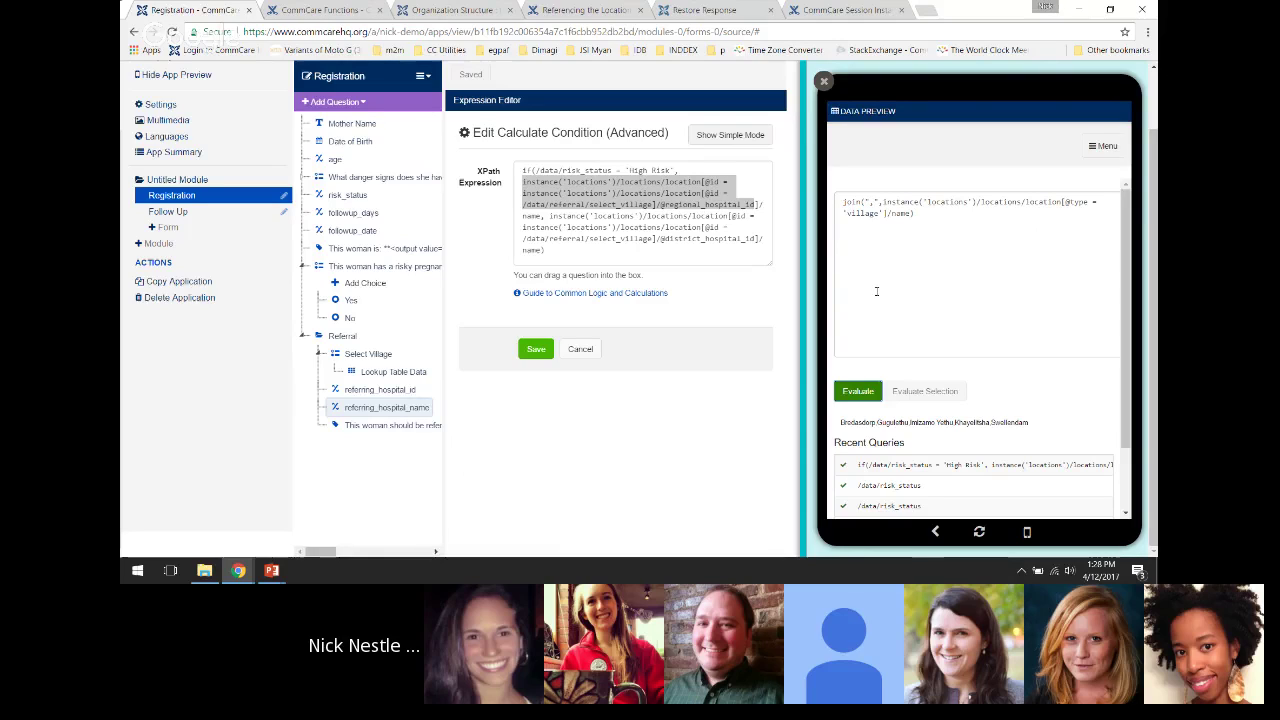
Strip the join wrapper again, evaluate the village name nodeset, and close the Data Preview
click(915, 213)
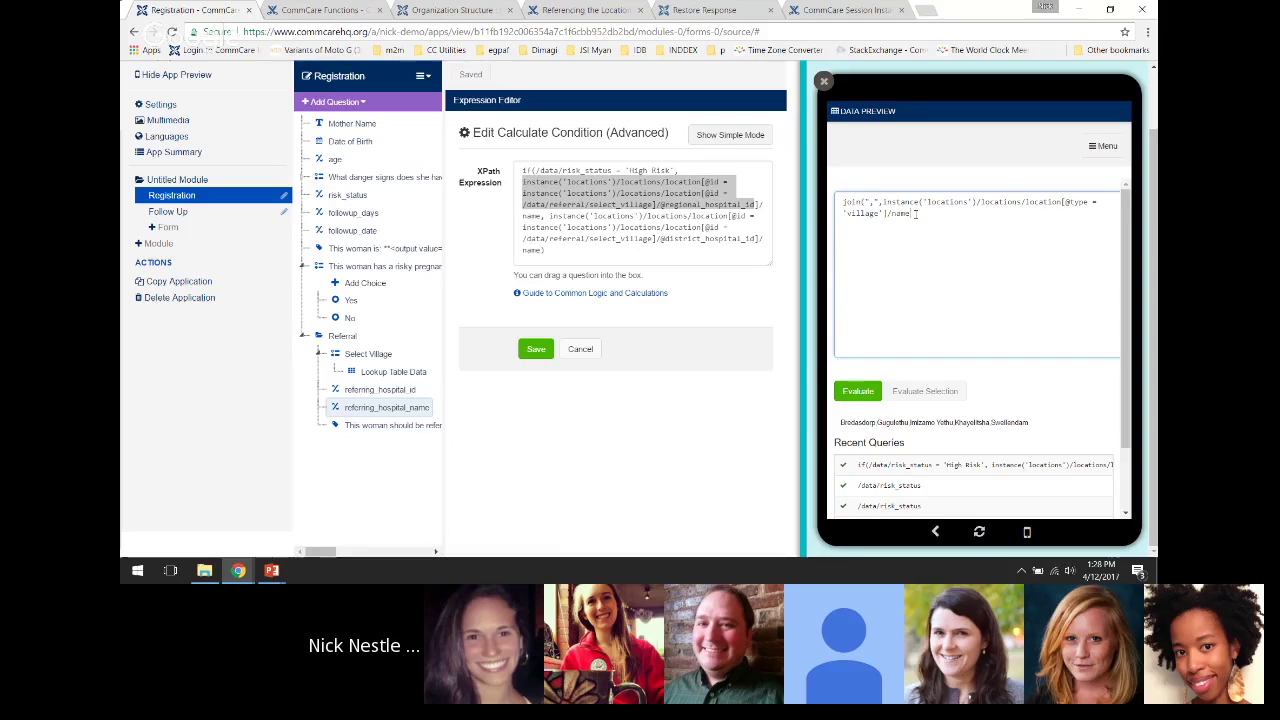
key(Delete)
key(Delete)
key(Delete)
key(Delete)
key(Delete)
key(Delete)
key(Delete)
key(Delete)
key(Delete)
click(860, 391)
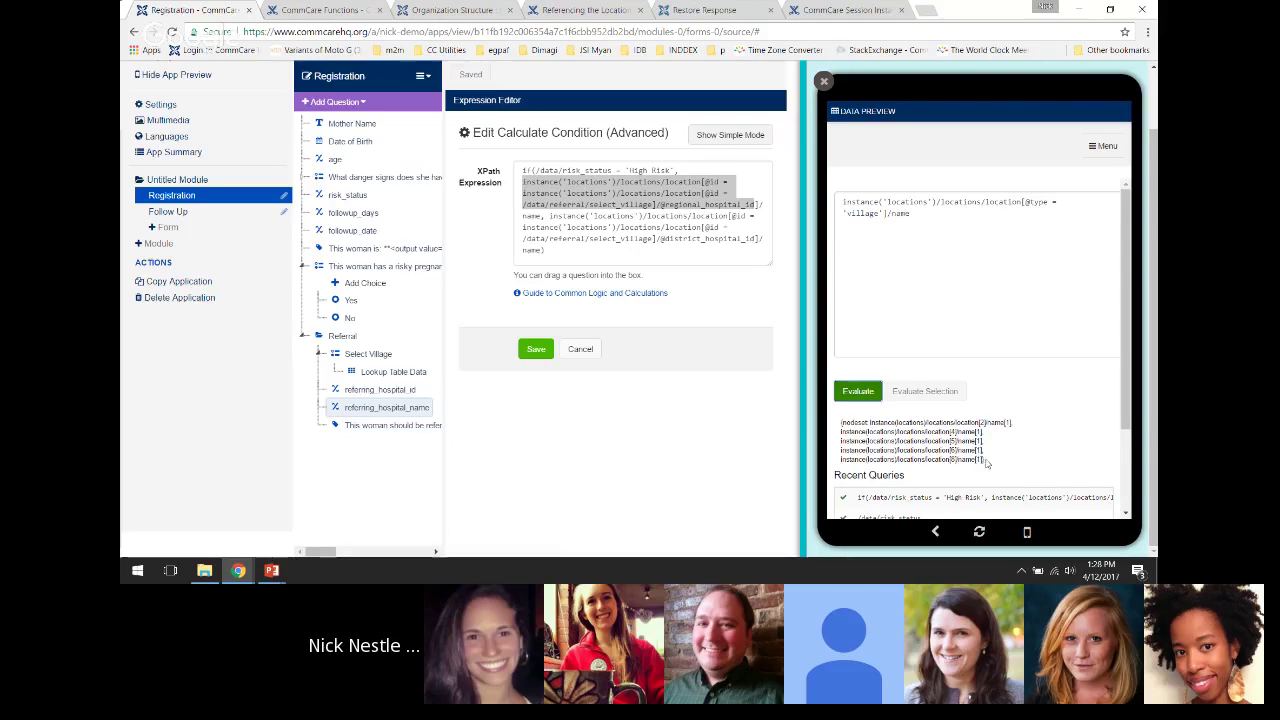
drag(988, 462, 877, 432)
click(853, 432)
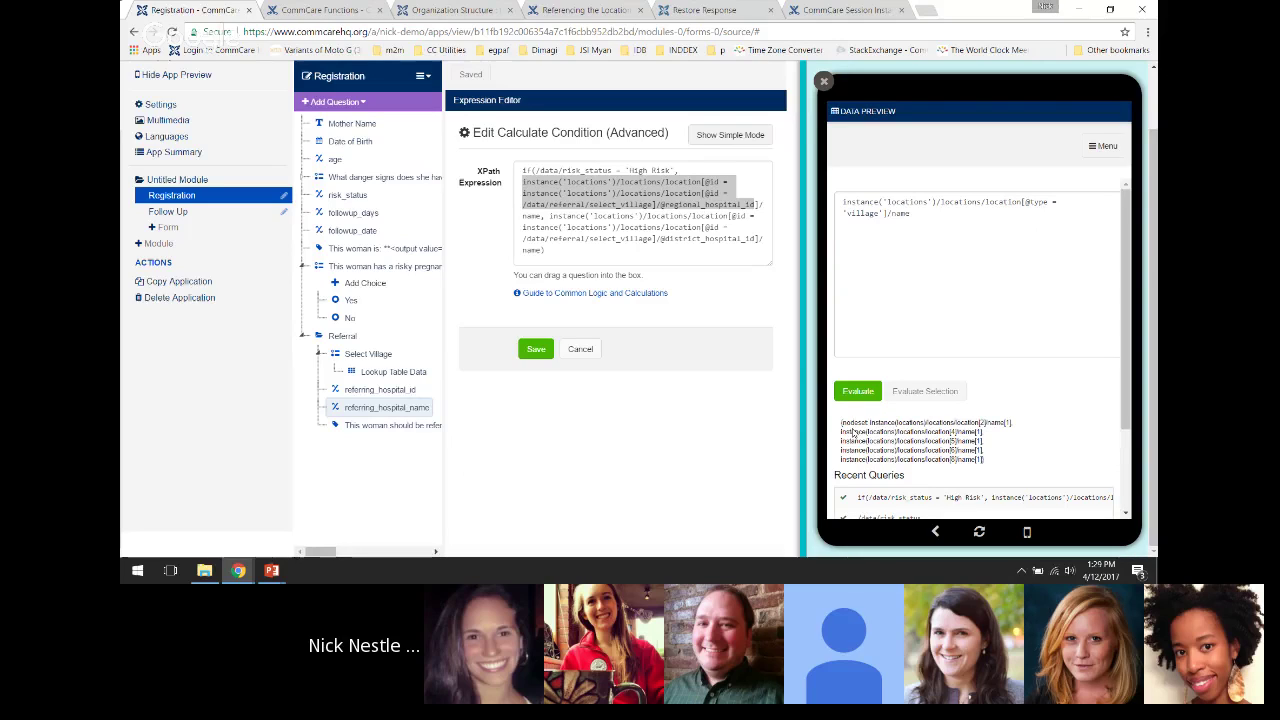
click(836, 121)
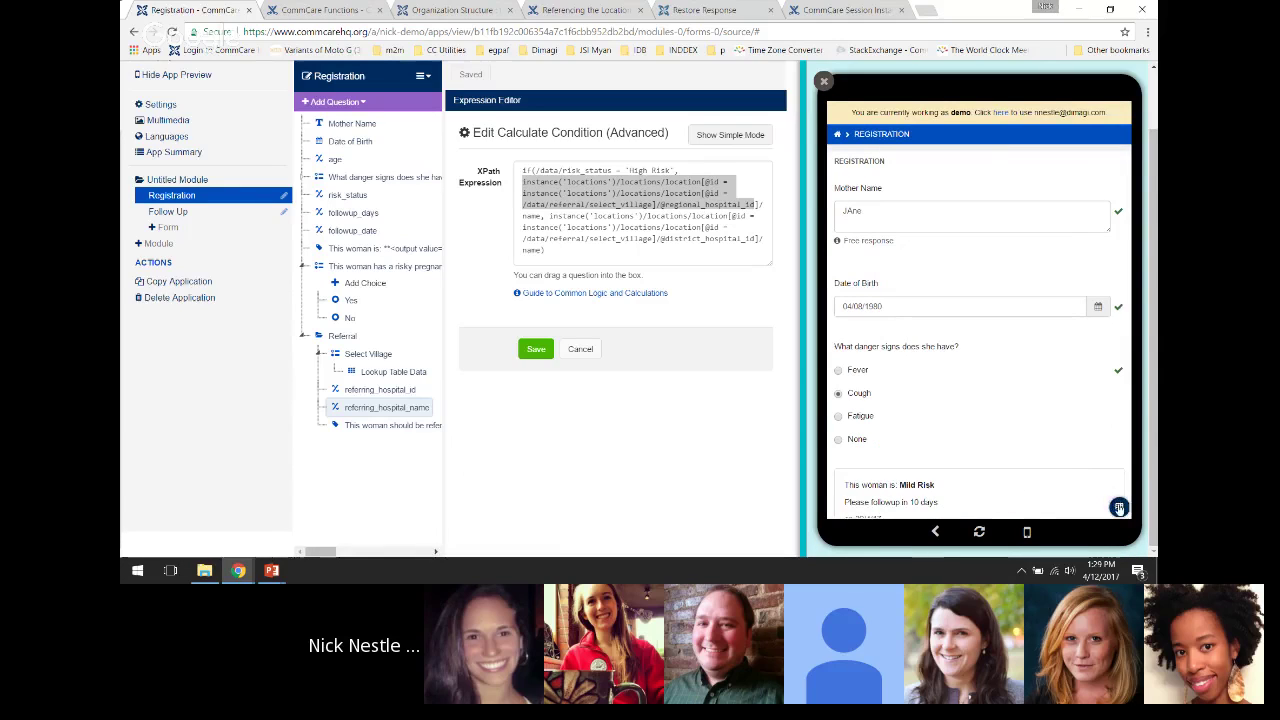
Reopen the Data Preview and replace its query with /data
click(948, 153)
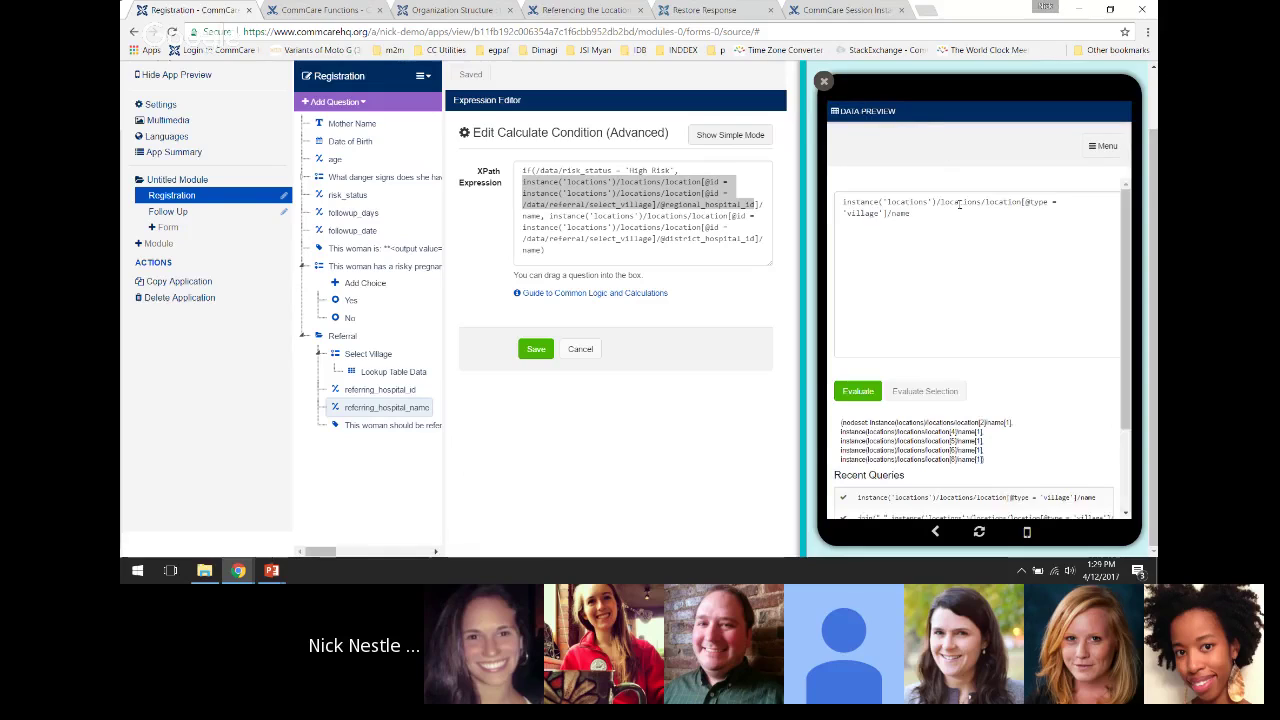
triple_click(958, 204)
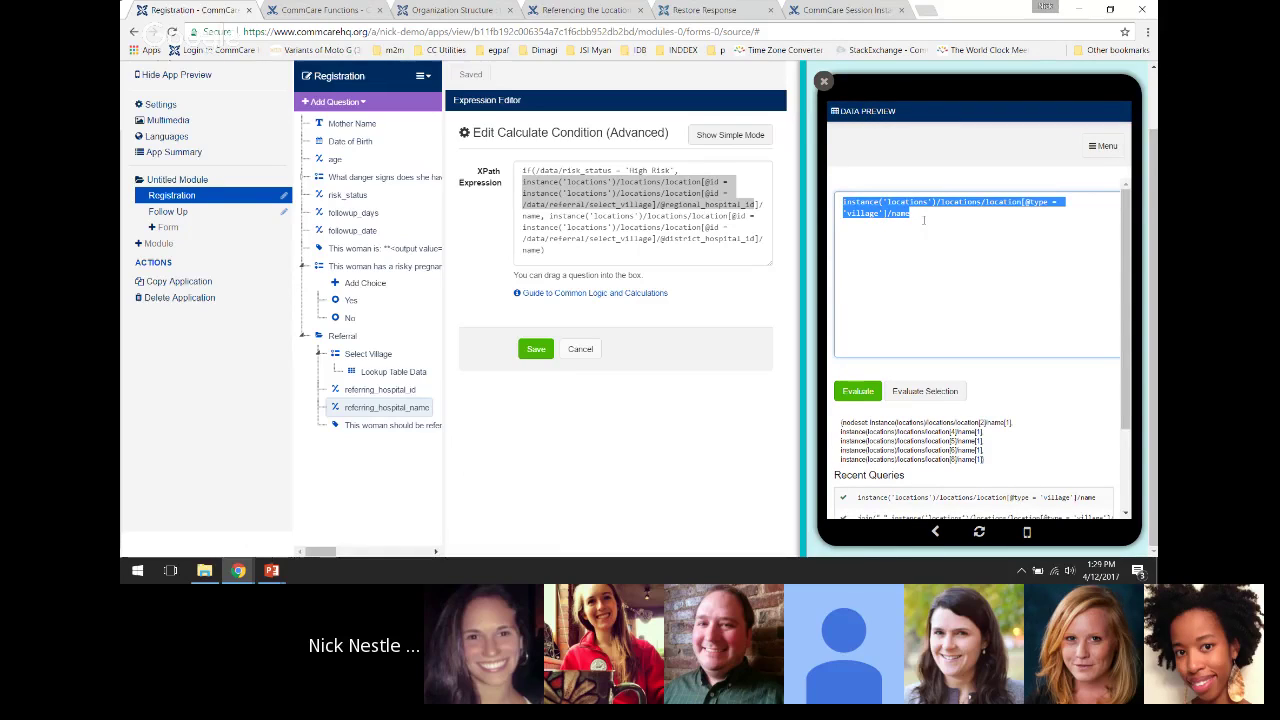
key(BackSpace)
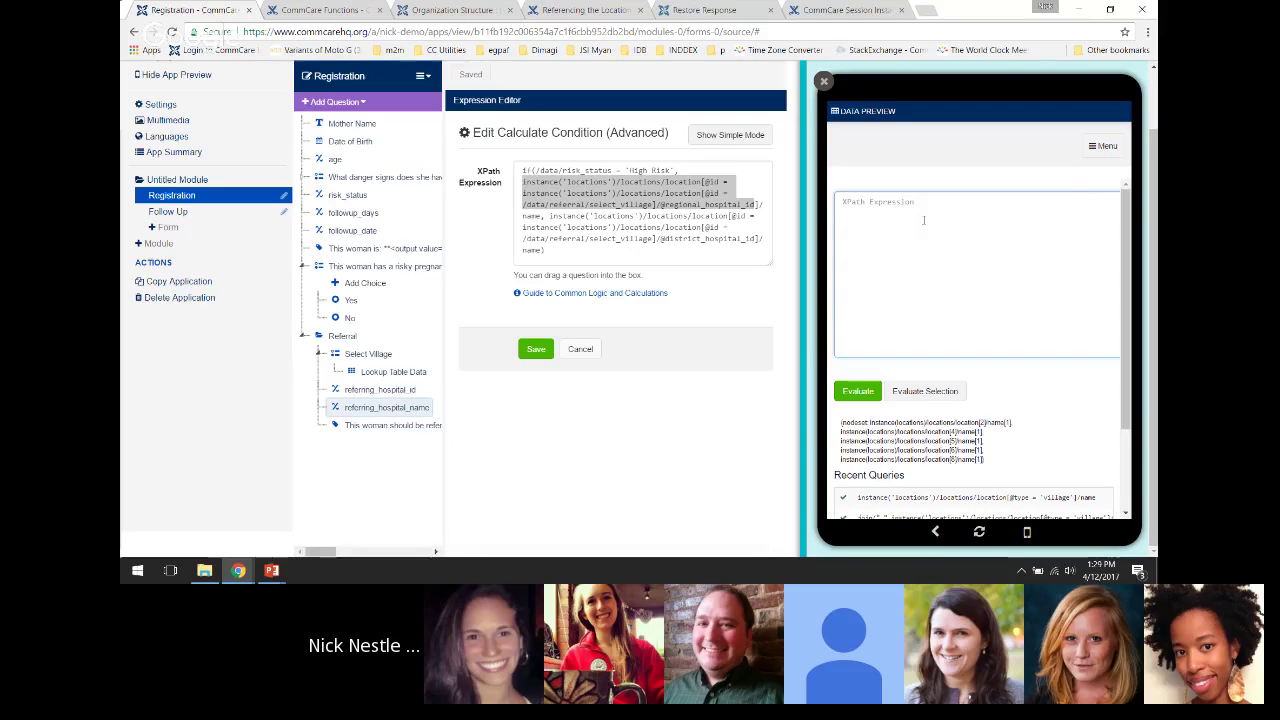
text(/data)
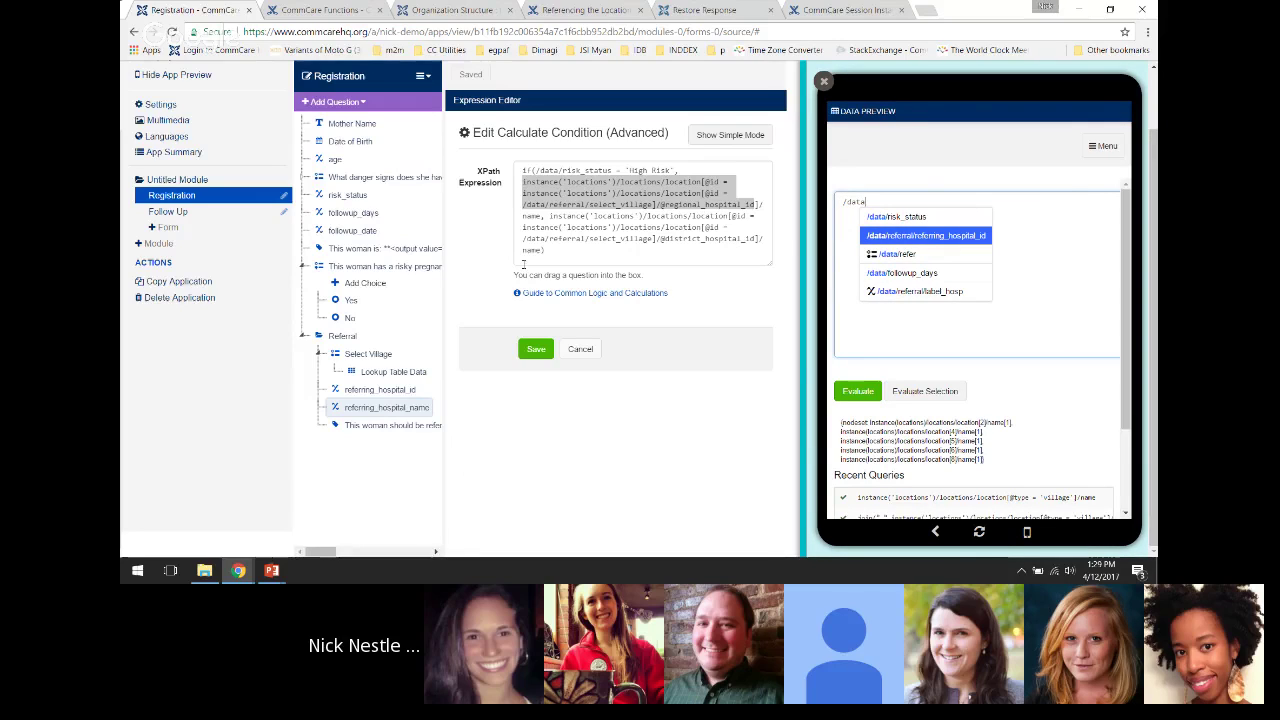
Collapse the Referral group, attempt adding a Repeat Group, and discard the unsaved calculate condition edits
click(306, 337)
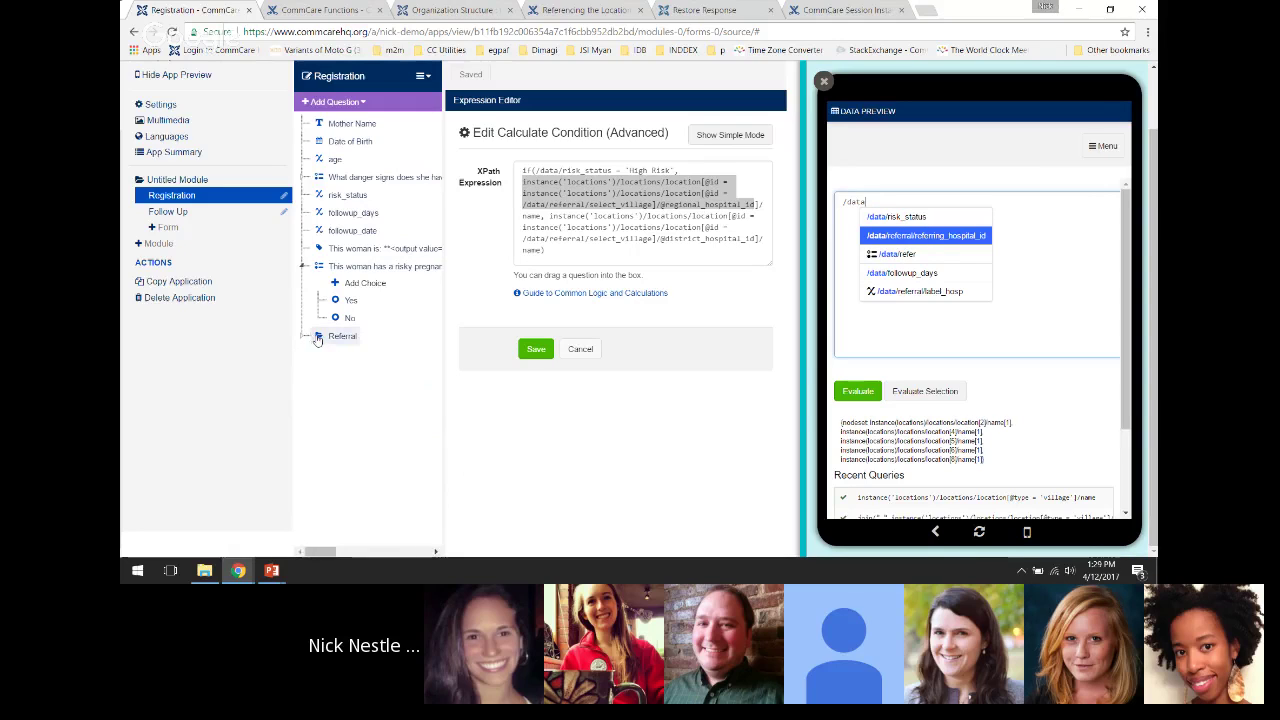
click(354, 106)
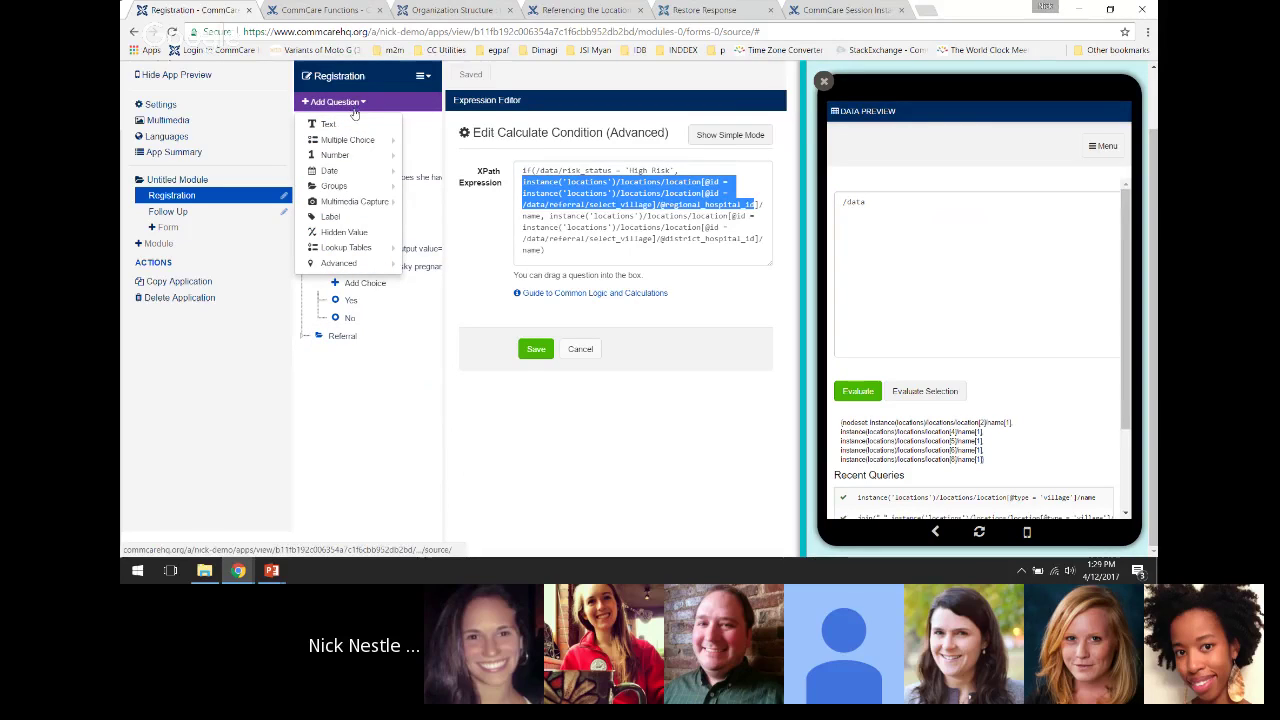
mouse_move(342, 158)
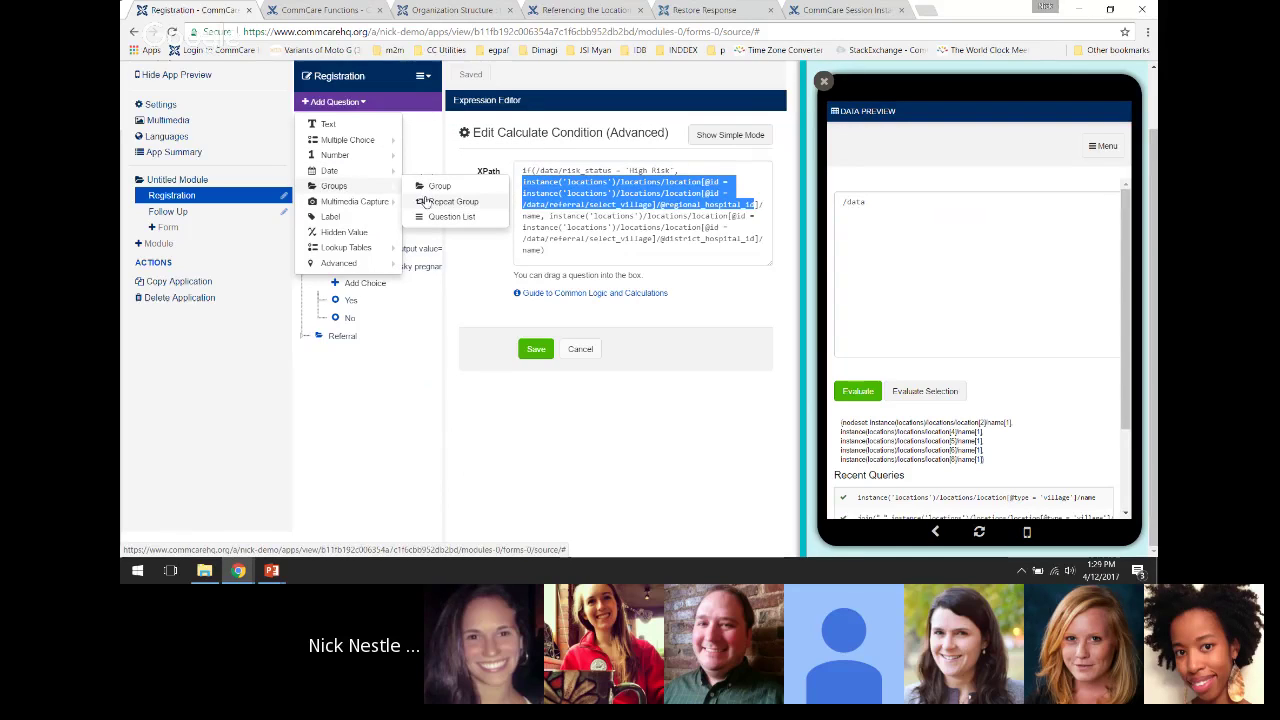
click(424, 201)
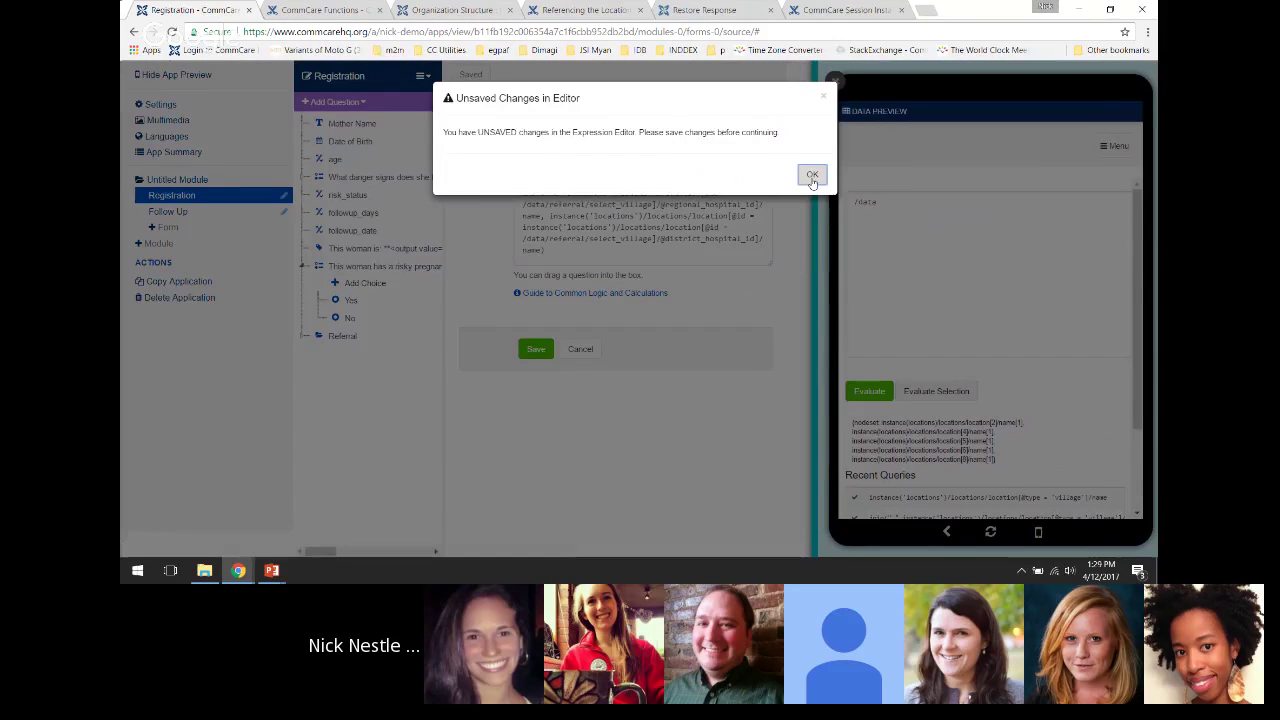
click(812, 174)
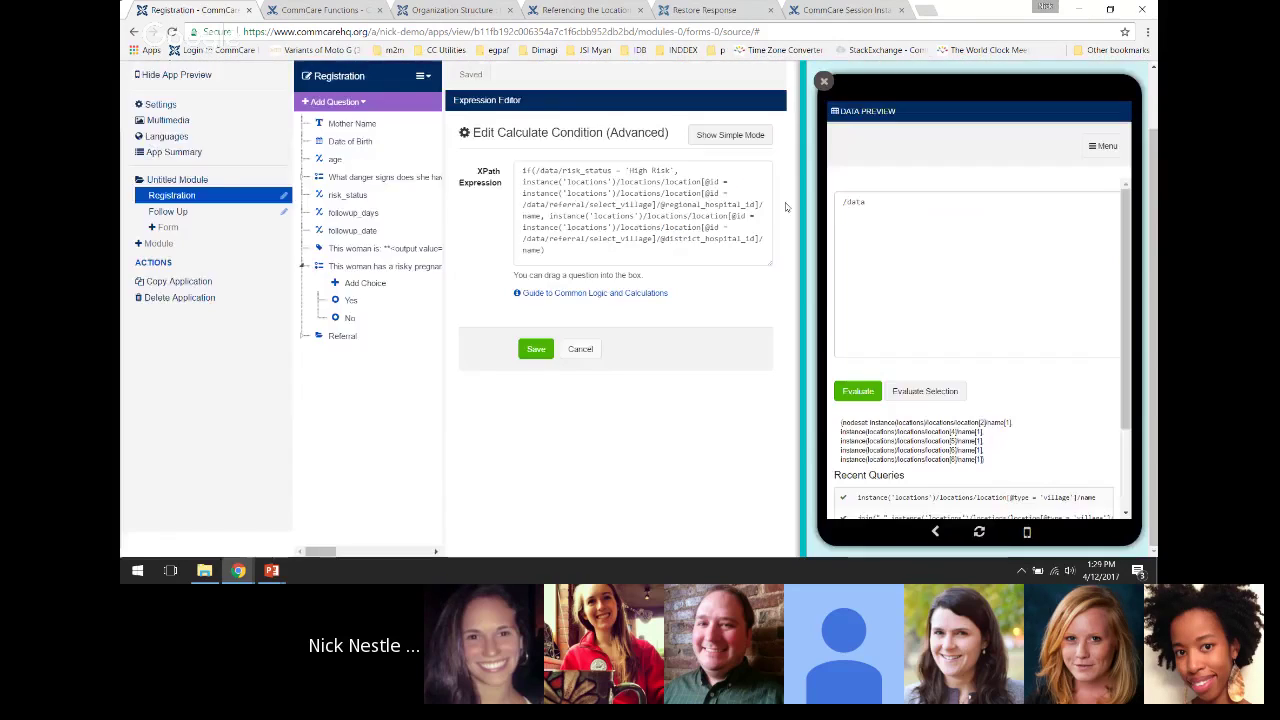
click(578, 349)
click(334, 101)
Add a Repeat Group with question ID hospital at the end of the form
mouse_move(336, 174)
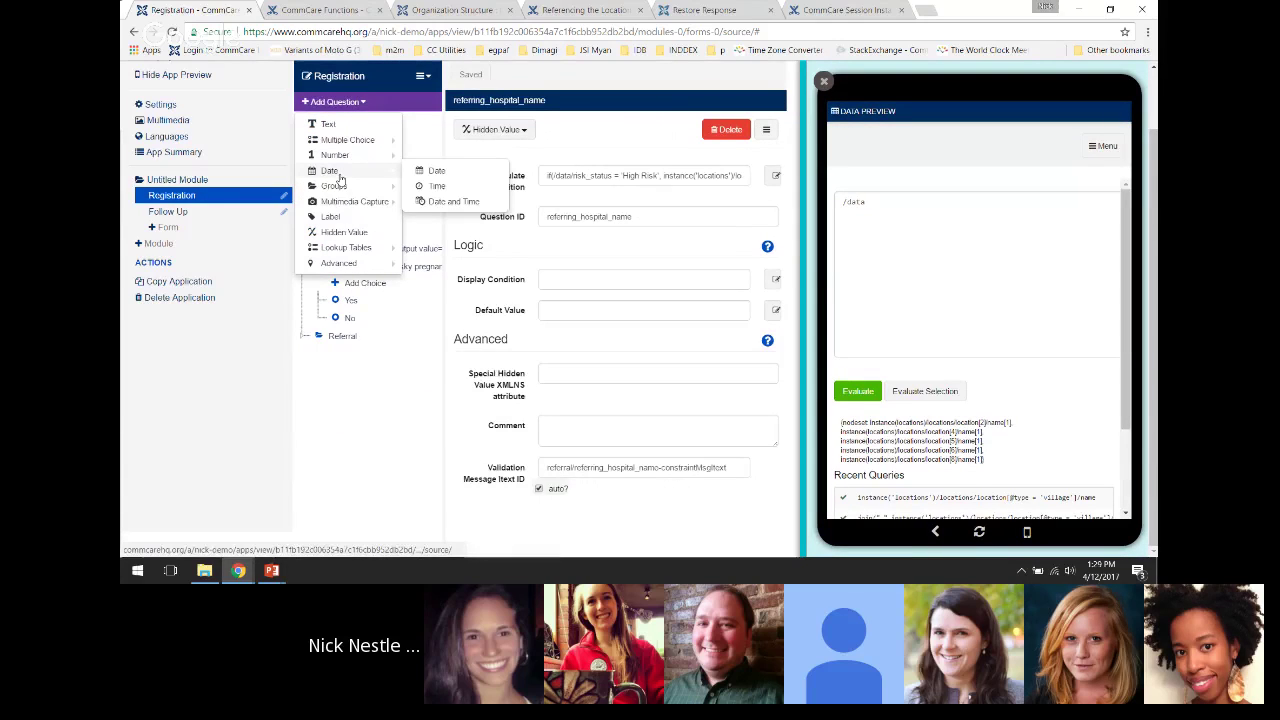
click(424, 201)
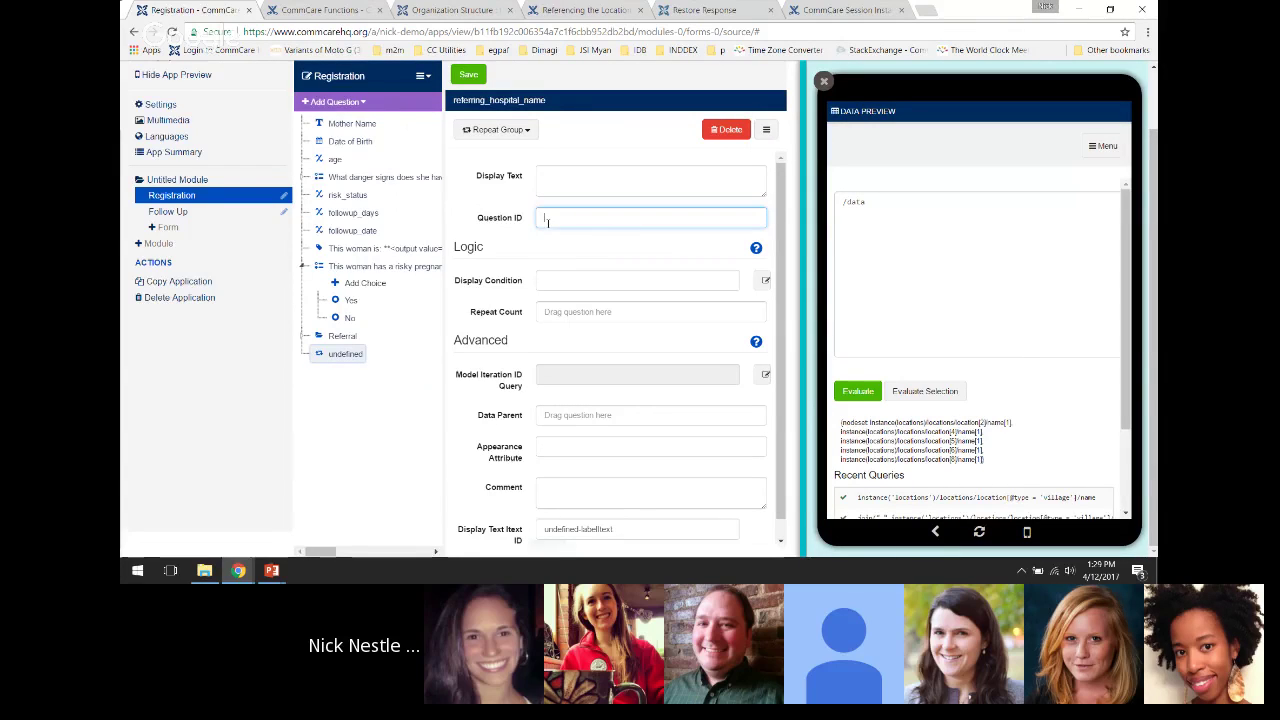
text(foo)
key(BackSpace)
key(BackSpace)
key(BackSpace)
text(ho)
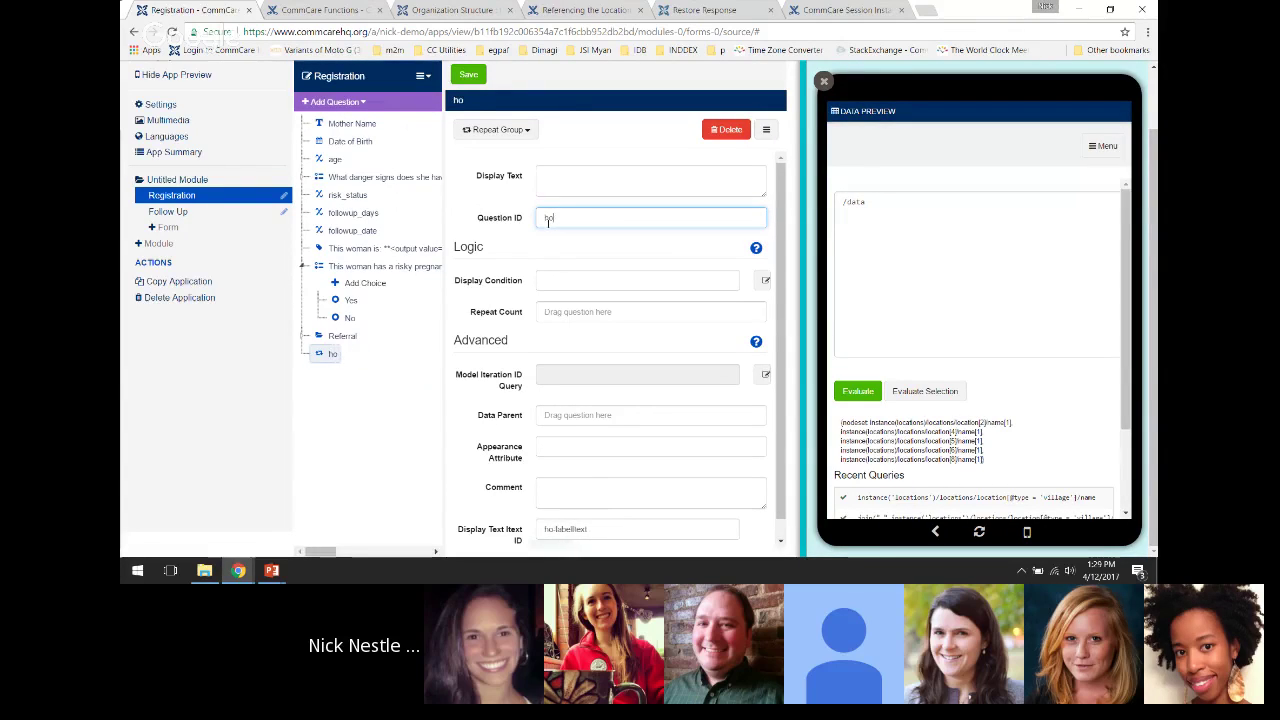
text(spital)
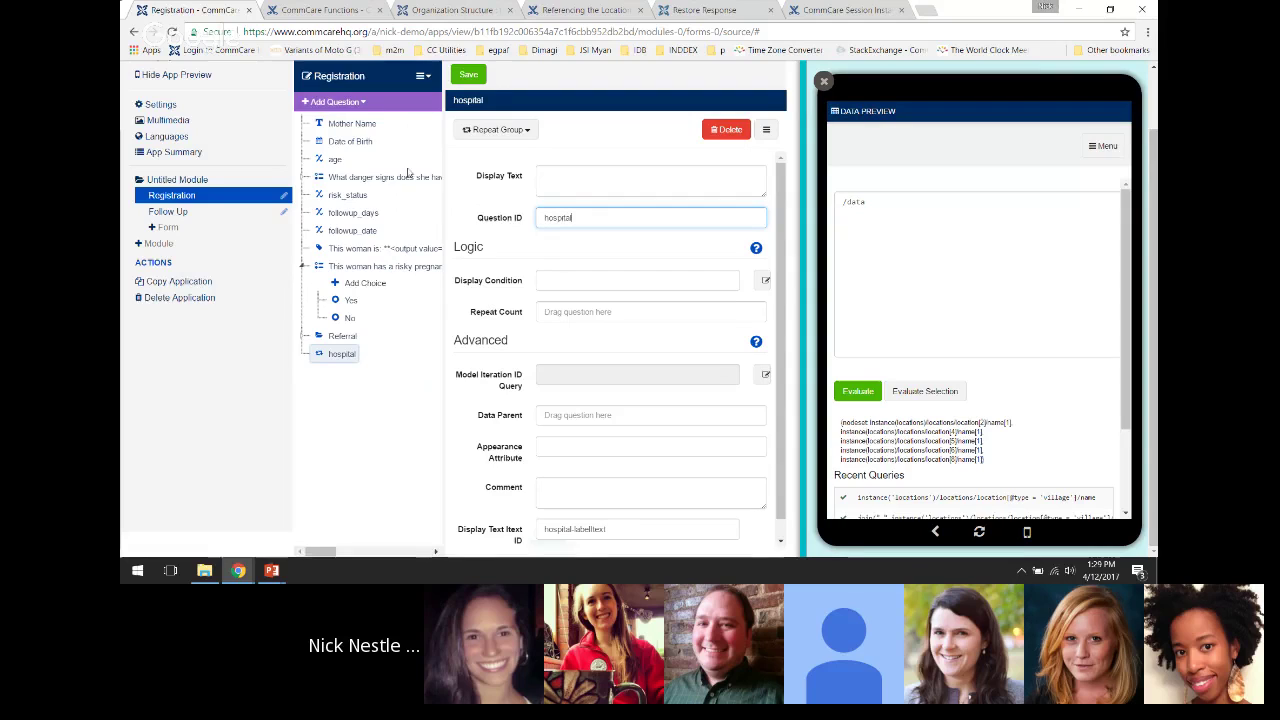
Add a text question with ID name inside hospital, and extend the query to /data/hospital[1]
click(334, 101)
click(340, 125)
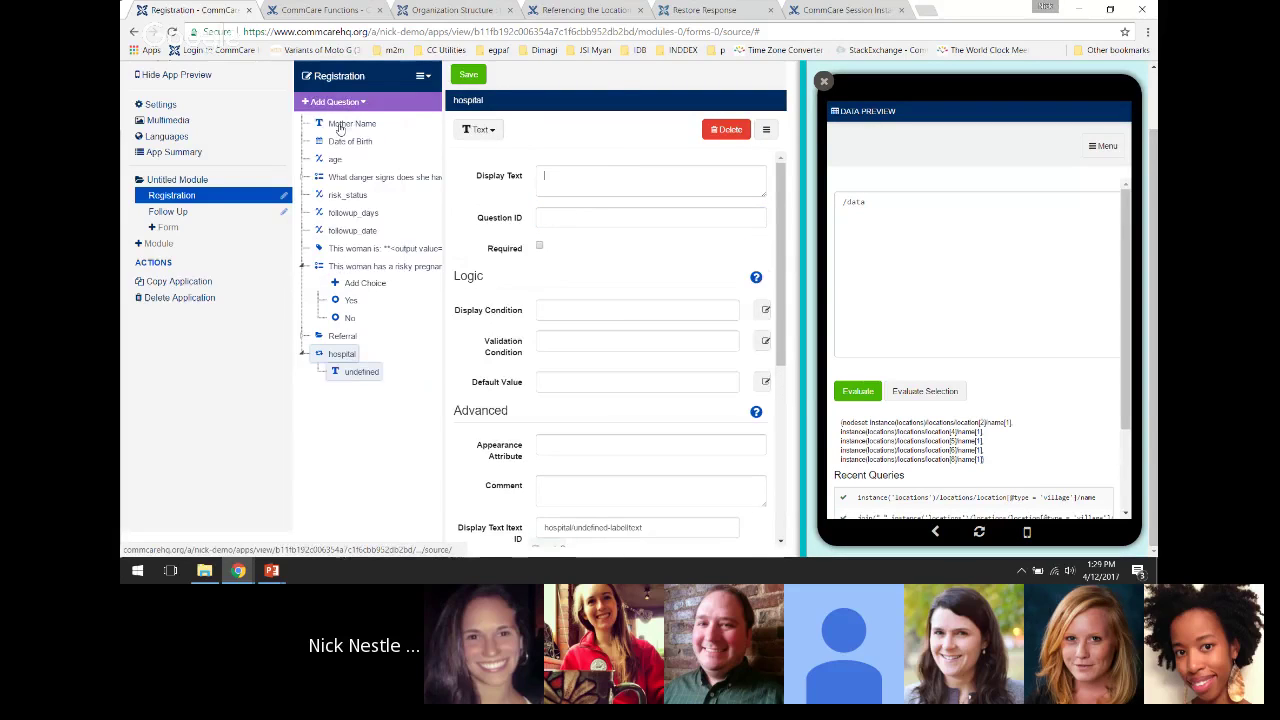
click(547, 218)
text(name)
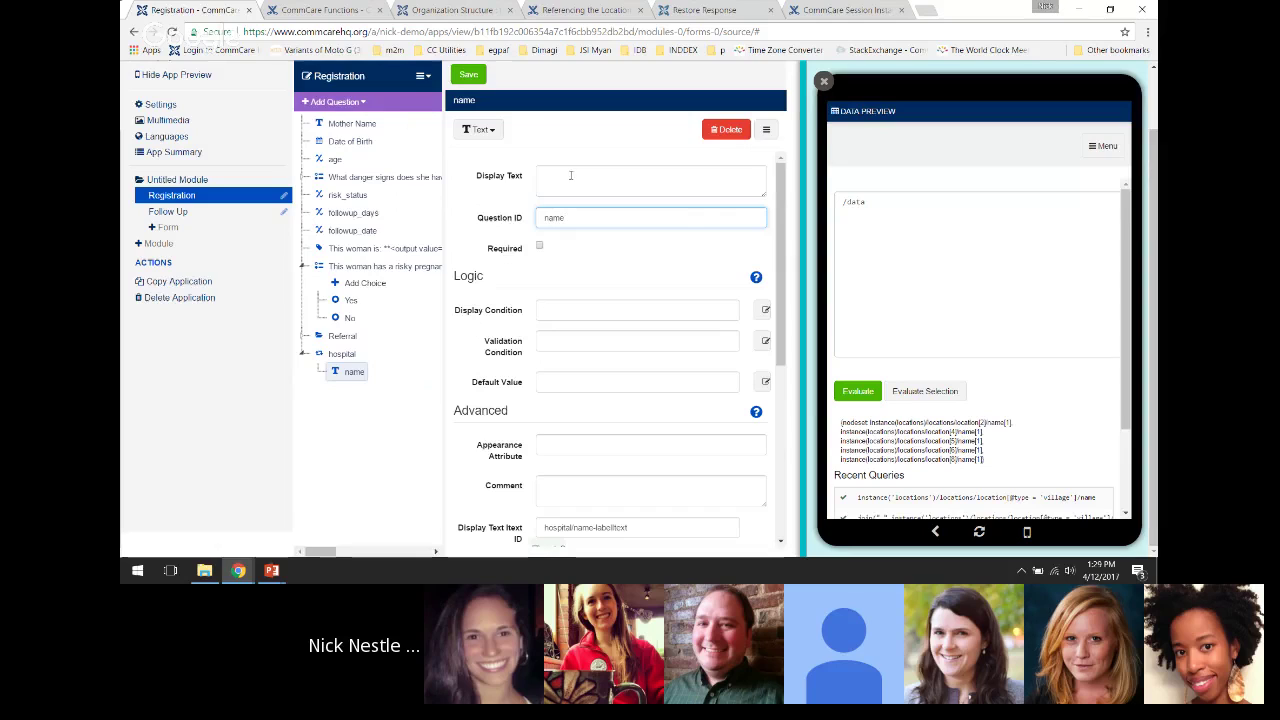
click(682, 194)
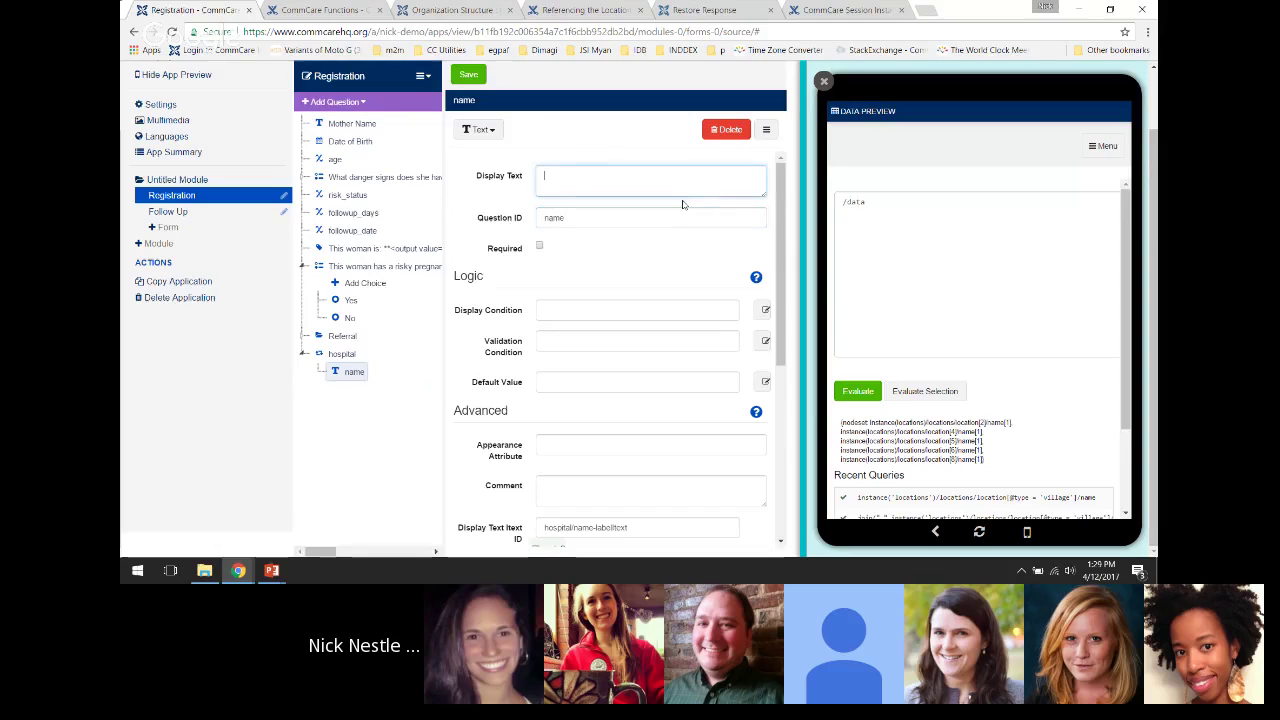
click(931, 237)
text(/)
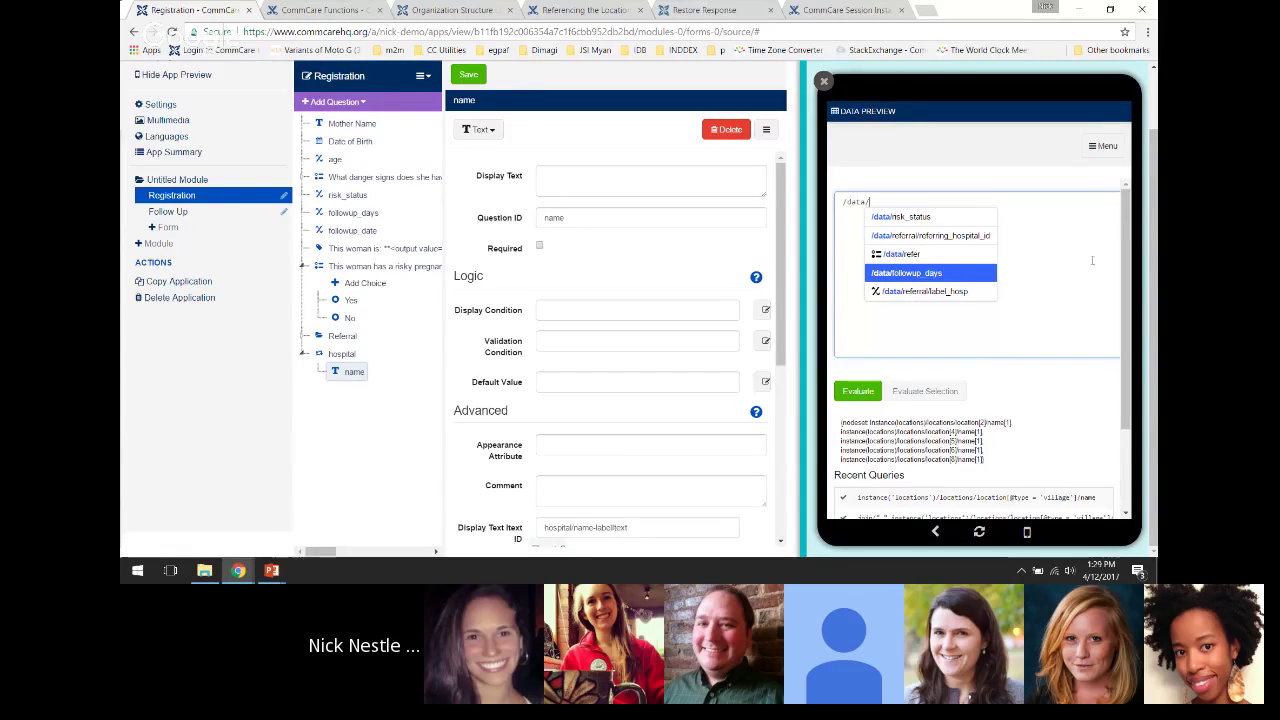
text(hospital)
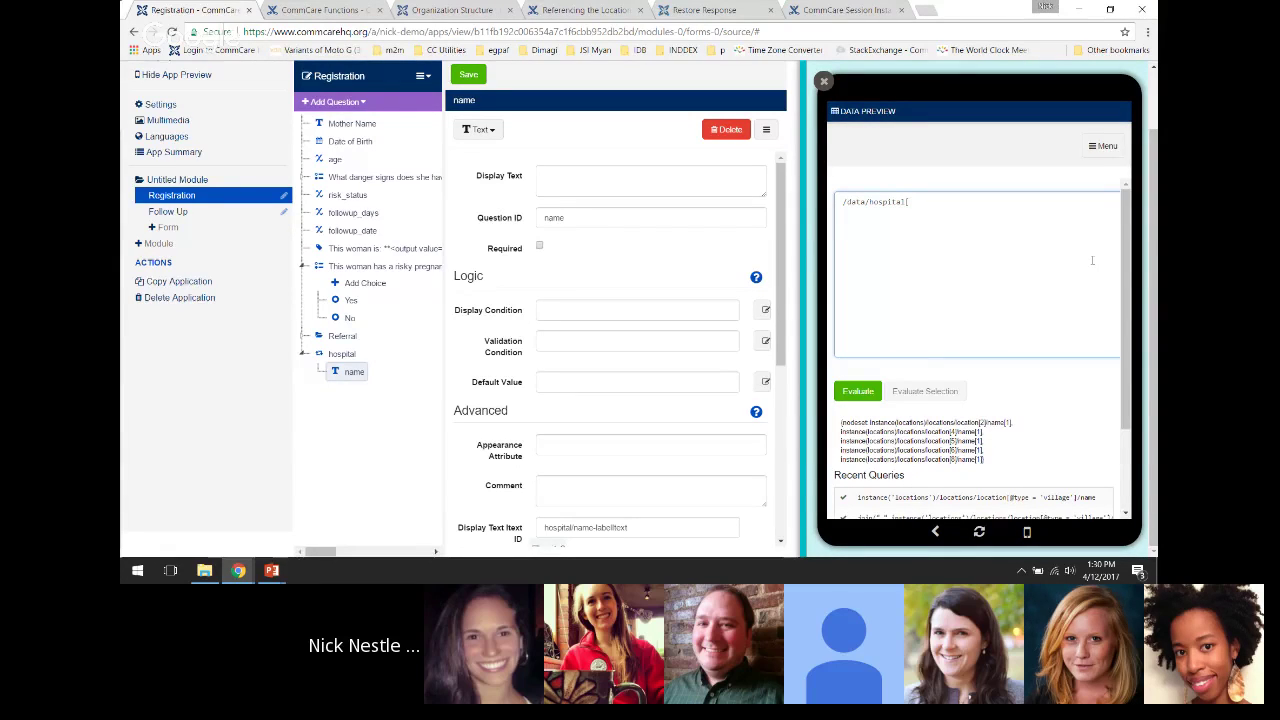
text([1])
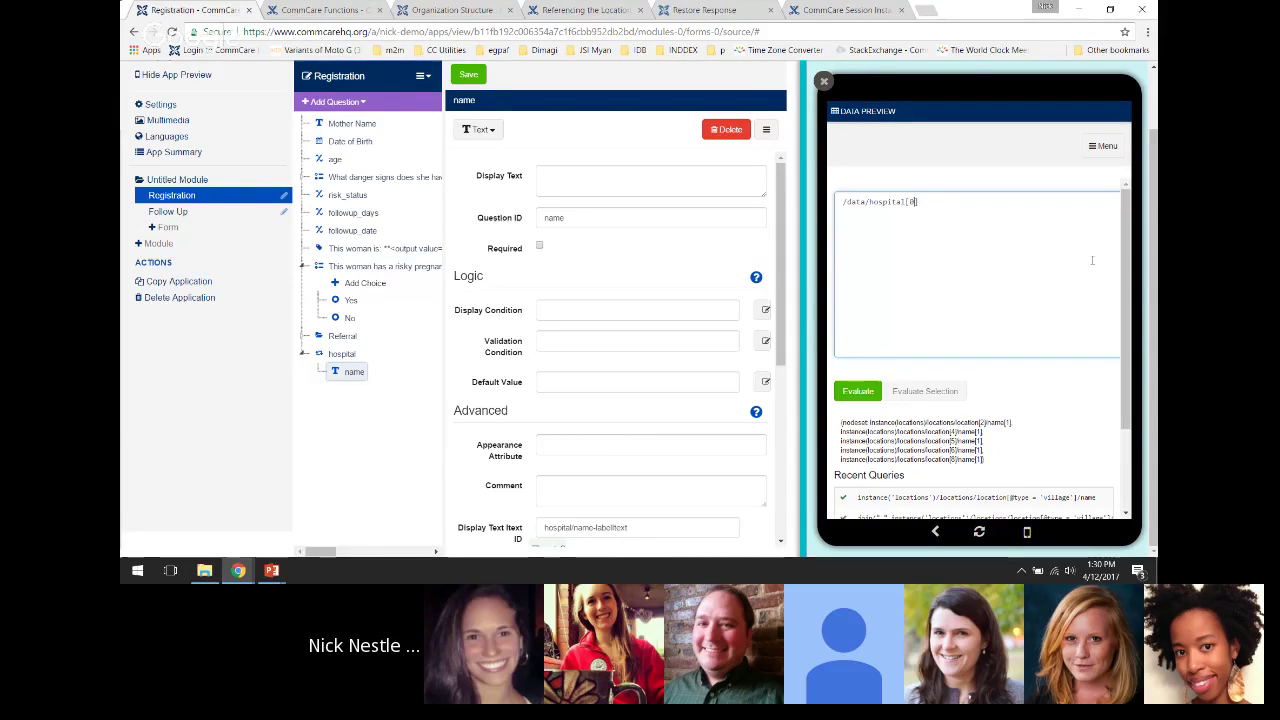
Edit the query to /data/hospital[0]/name, then change the repeat index to 2
key(Left)
key(BackSpace)
text(0)
key(Right)
text(/name)
triple_click(863, 199)
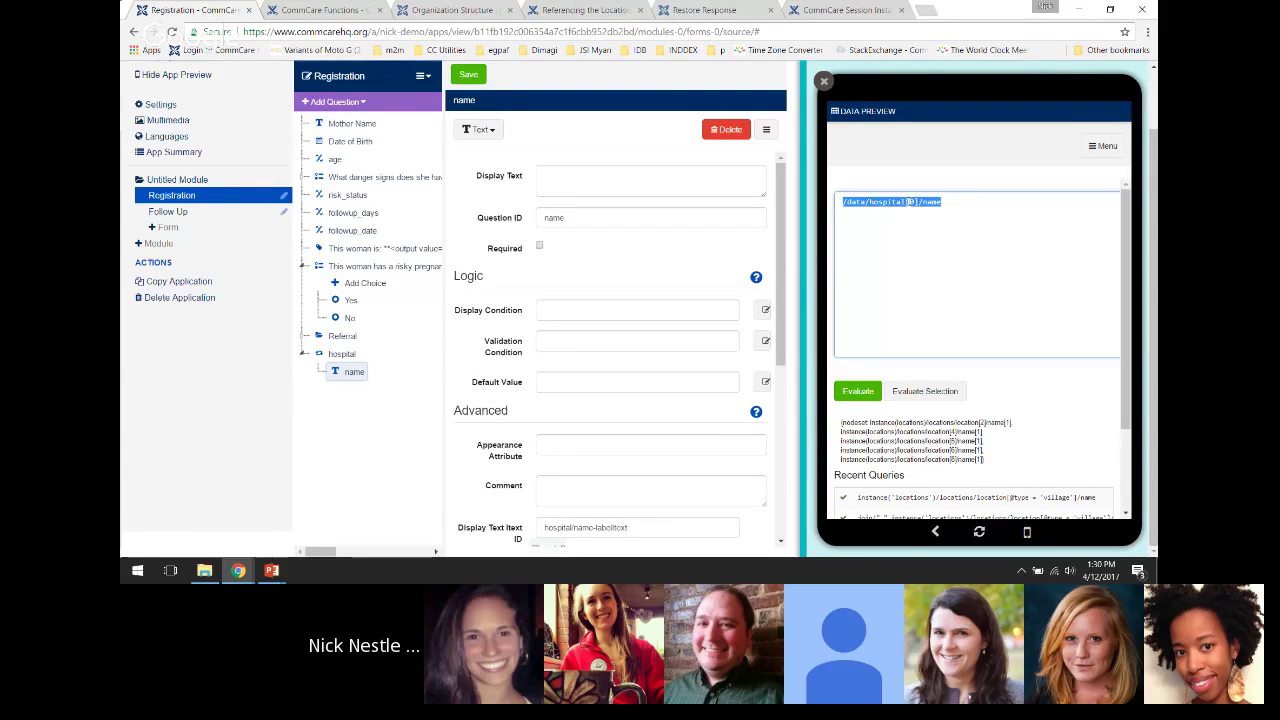
click(934, 207)
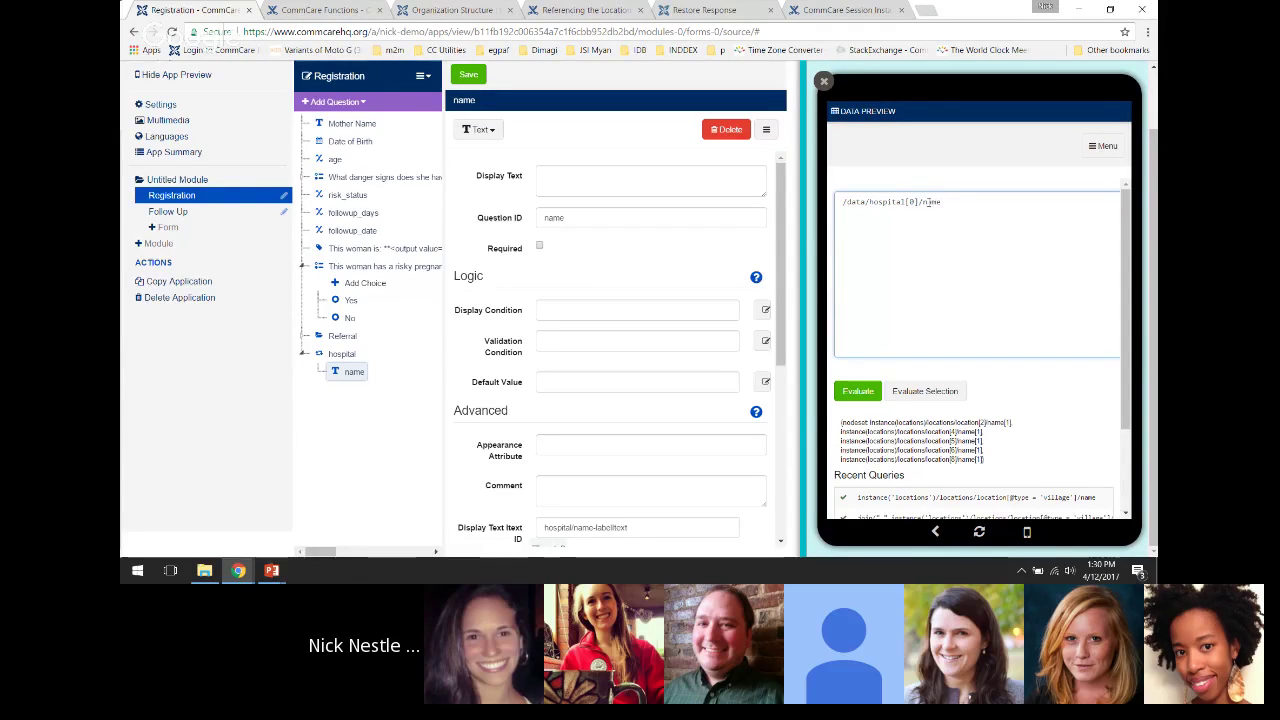
click(916, 204)
key(BackSpace)
text(2)
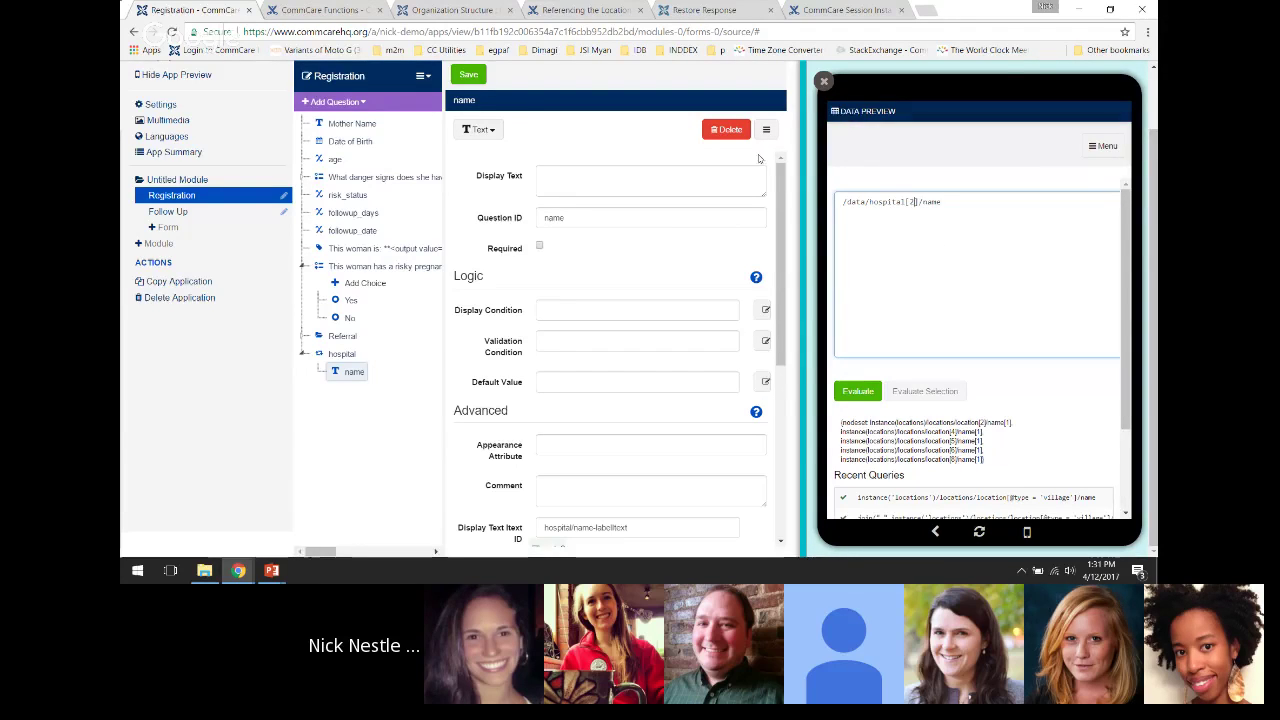
Open the Web Apps top-nav link in a new tab and in an incognito window
scroll(591, 87, up, 2)
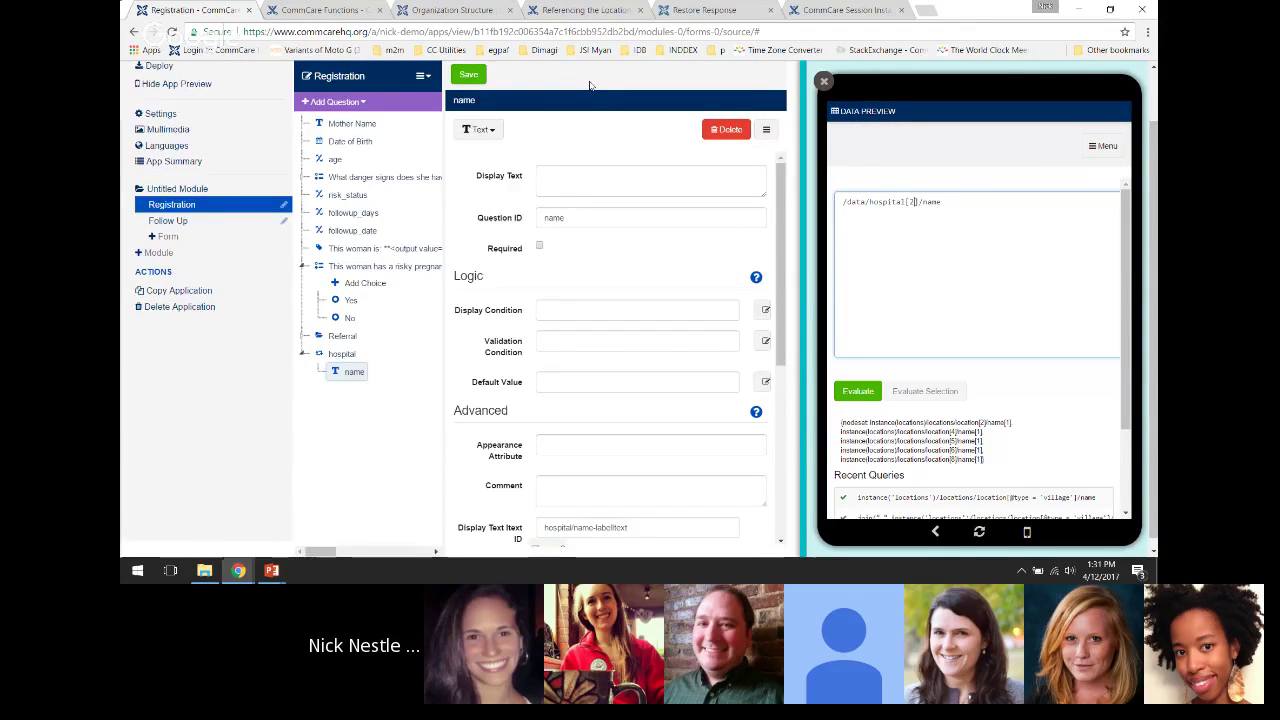
scroll(378, 90, up, 1)
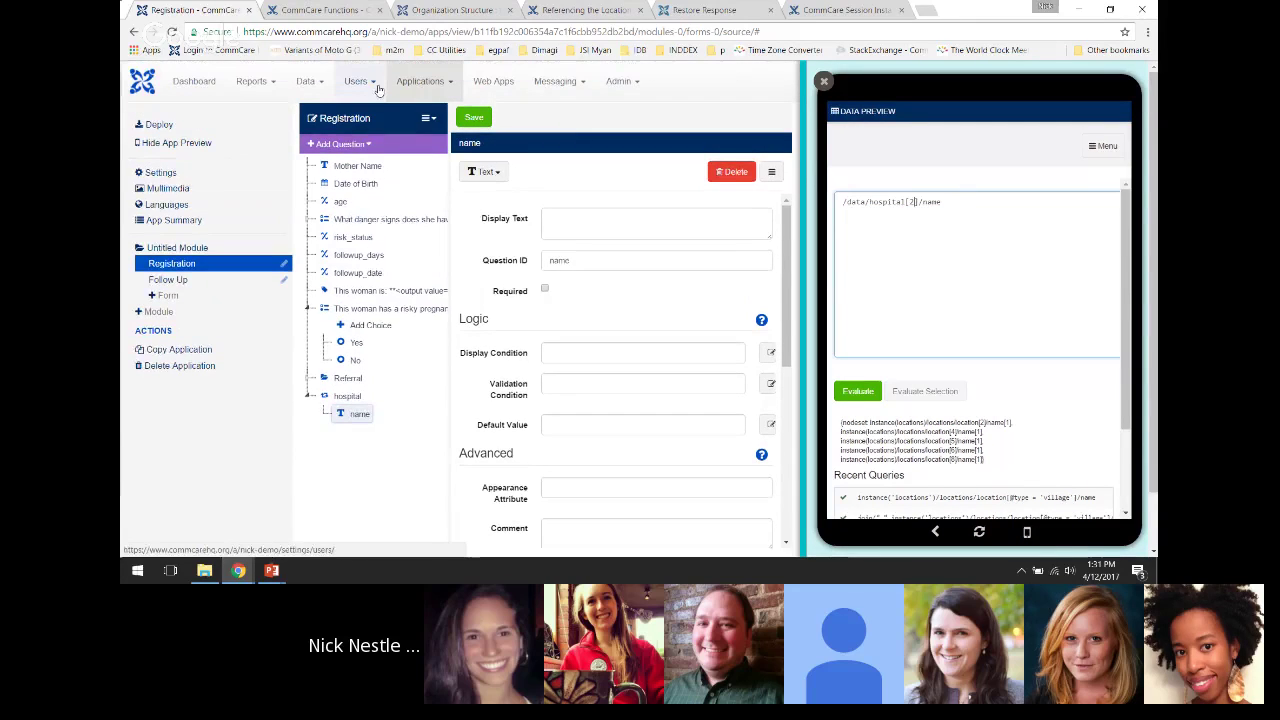
middle_click(500, 83)
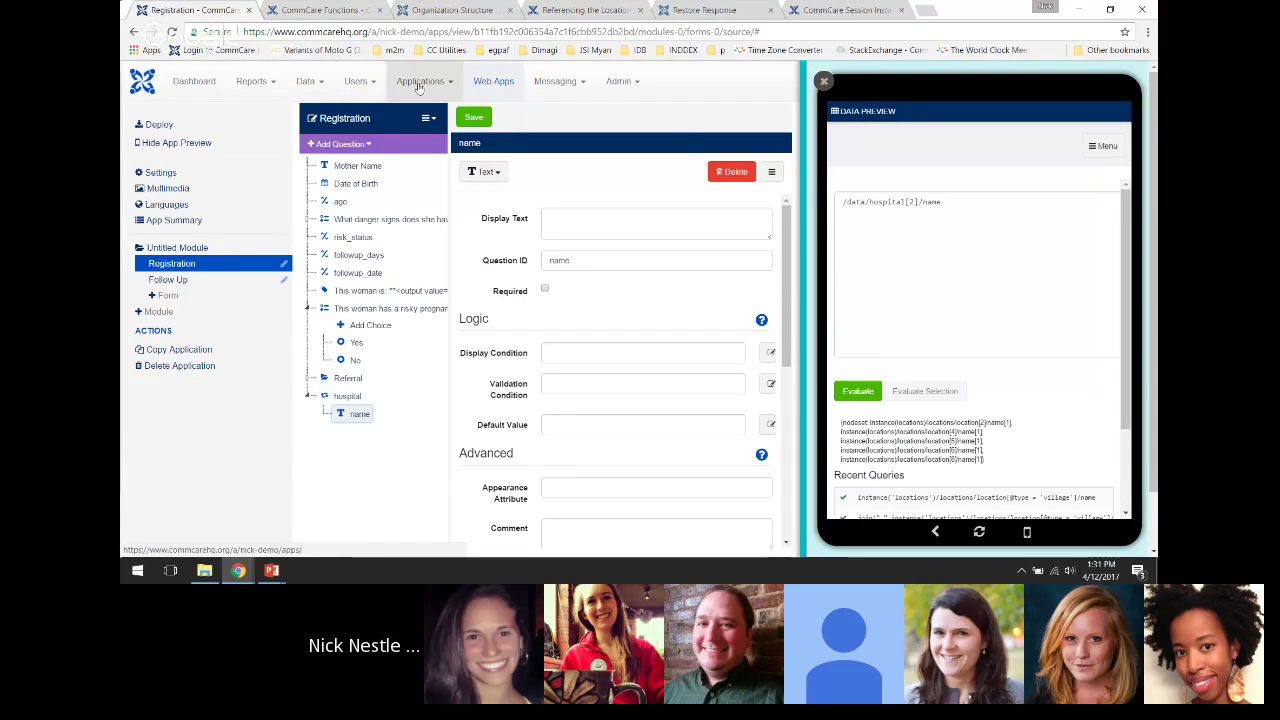
right_click(492, 80)
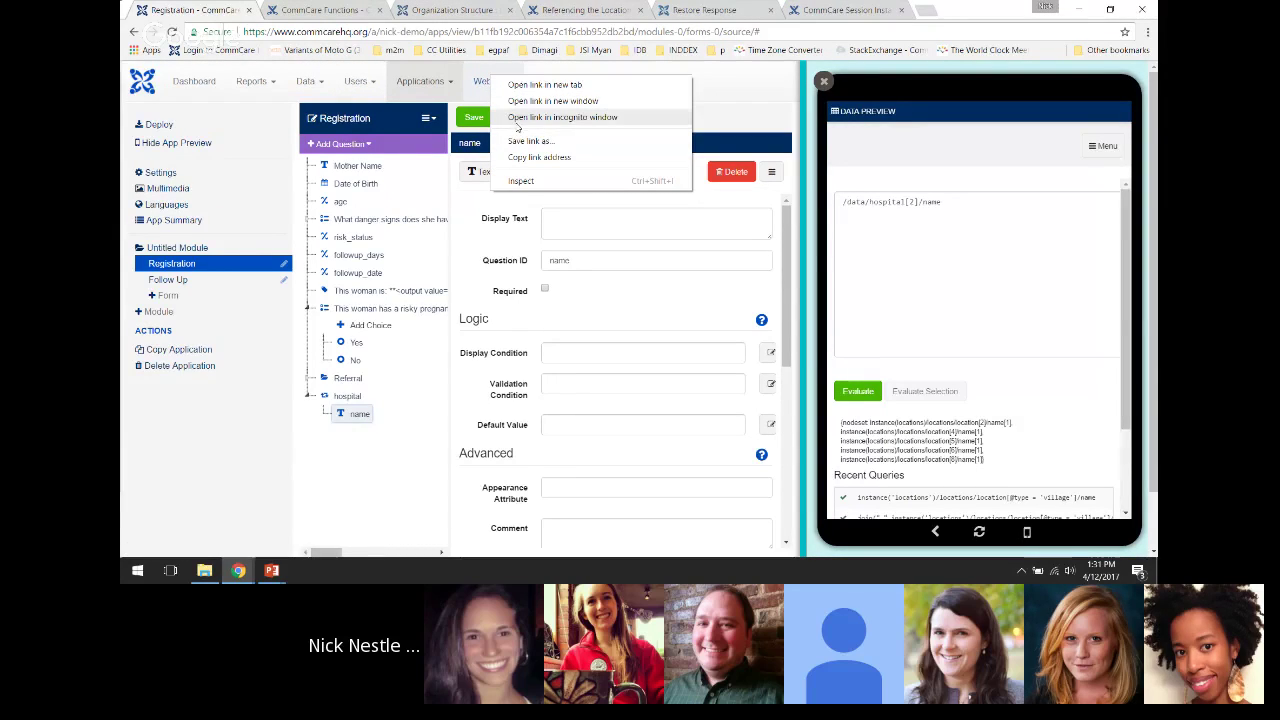
click(535, 117)
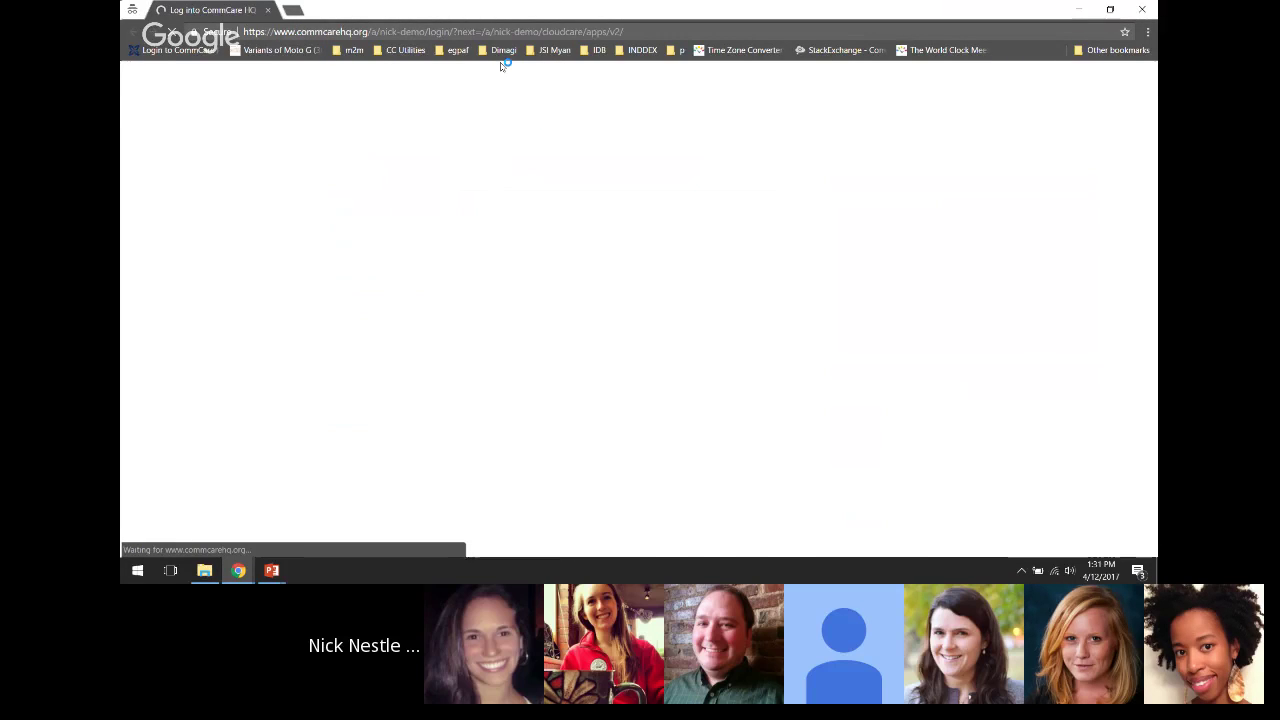
Sign in to Web Apps with the account username and password, then return to the form editor
click(473, 221)
text(demo)
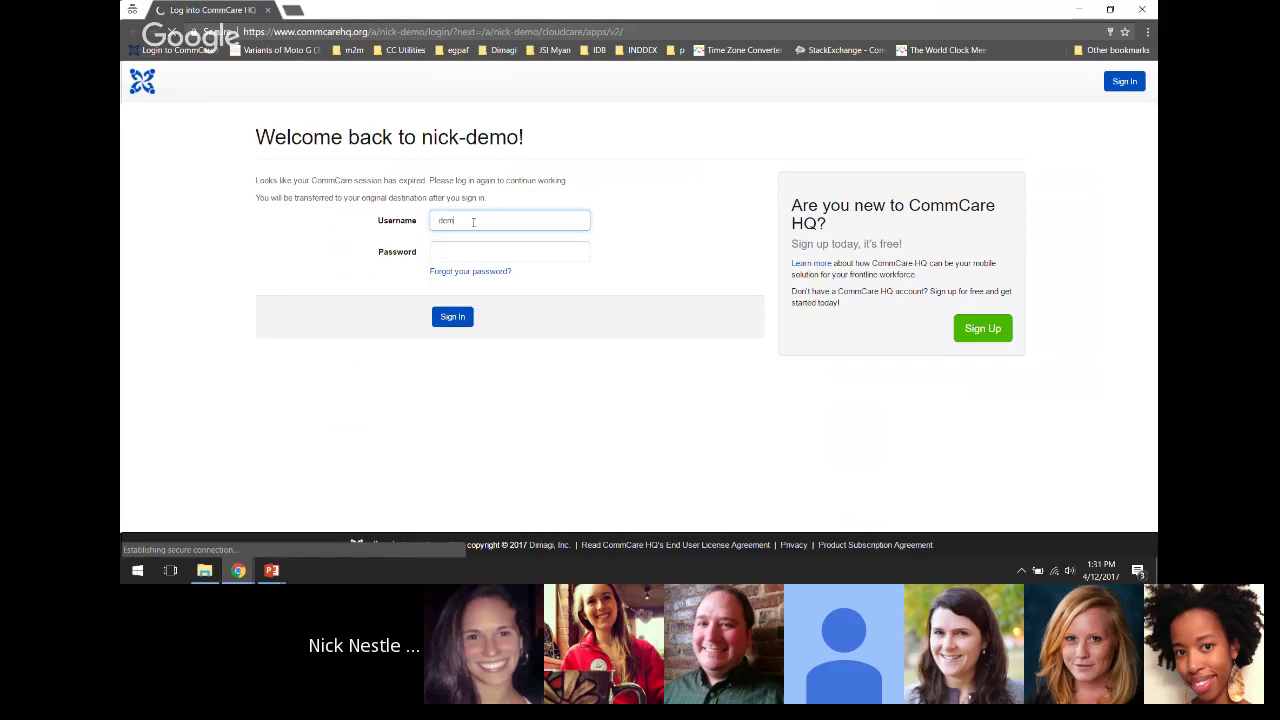
key(Tab)
text(d)
click(452, 316)
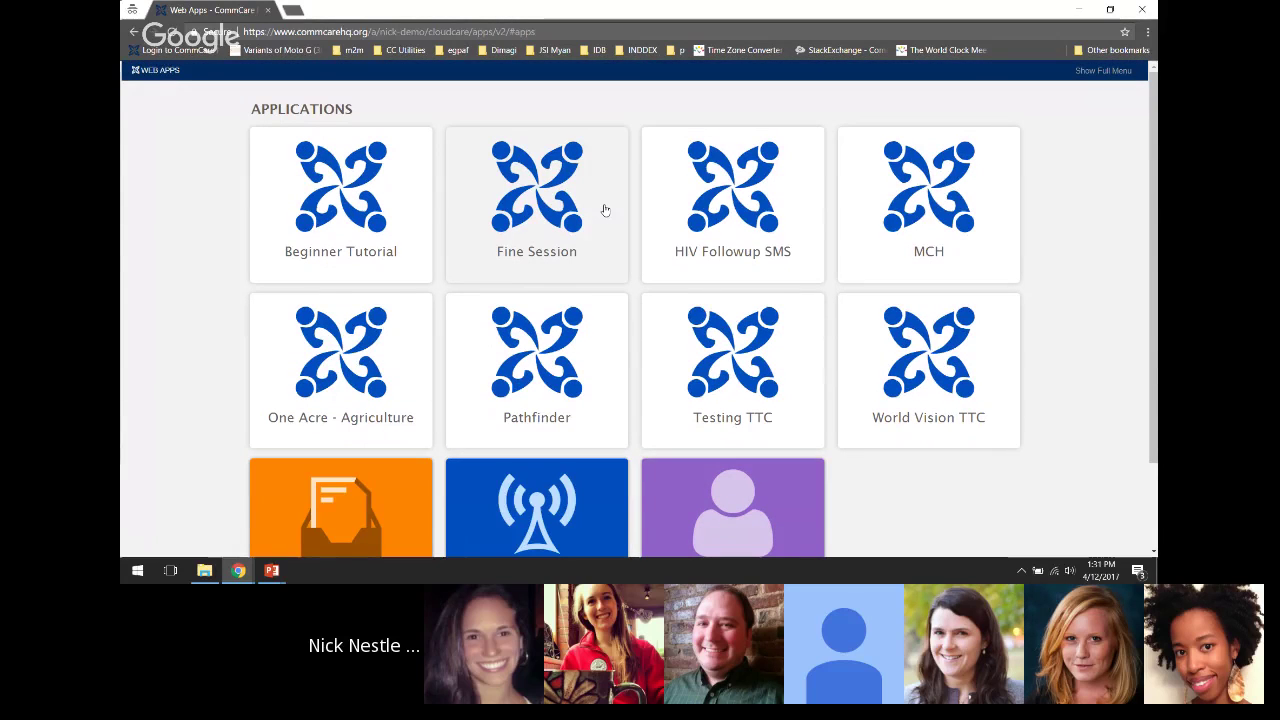
key(alt+Tab)
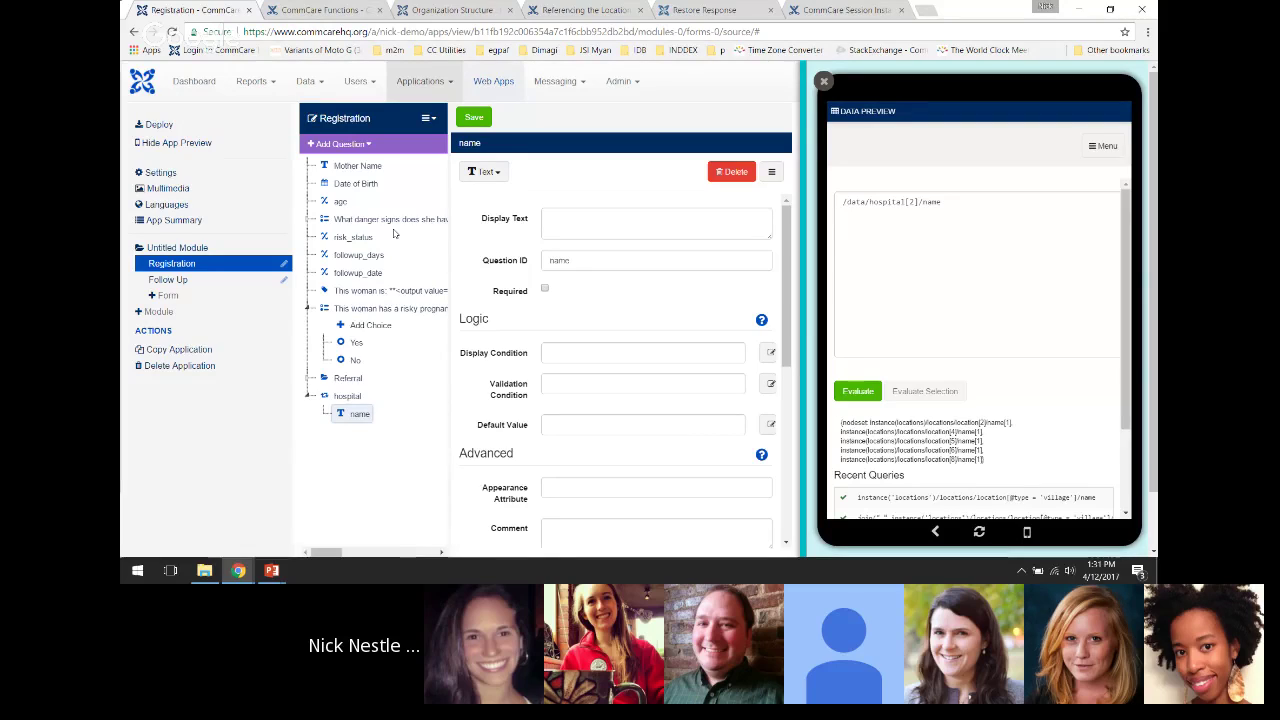
Open Web Apps in a separate tab, then go back to the Registration form editor
click(497, 84)
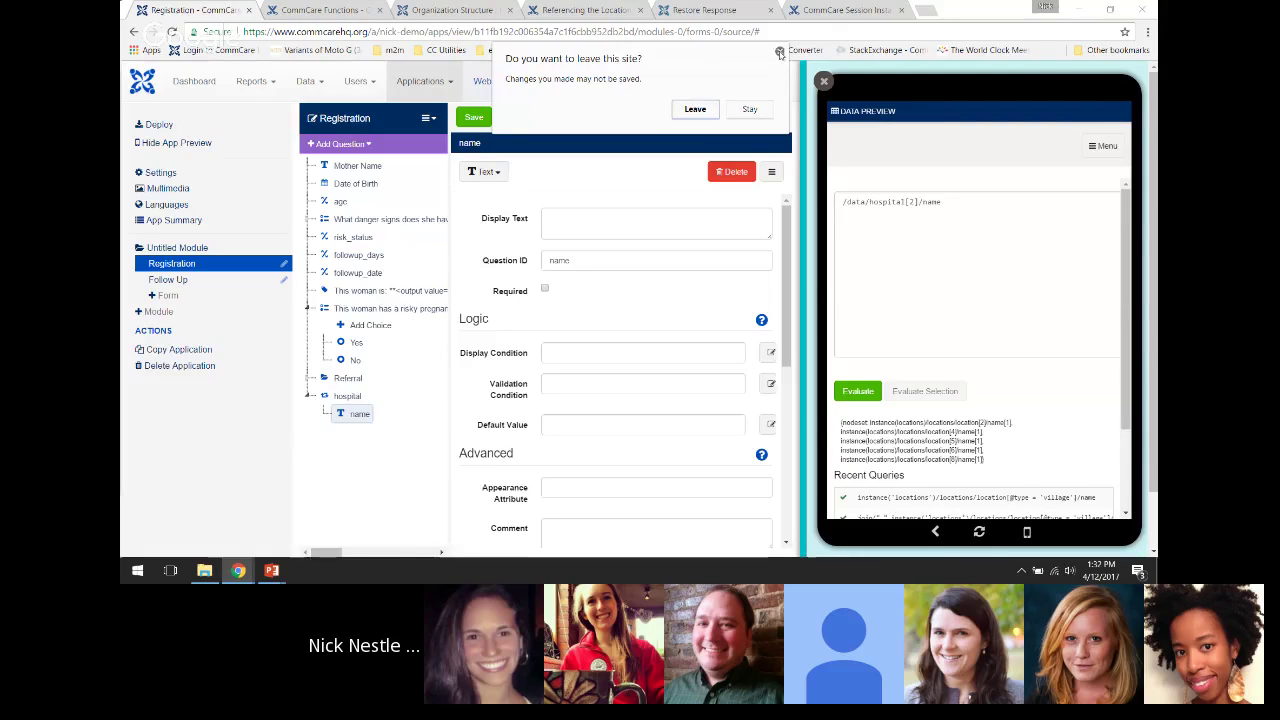
click(749, 109)
ctrl+click(492, 66)
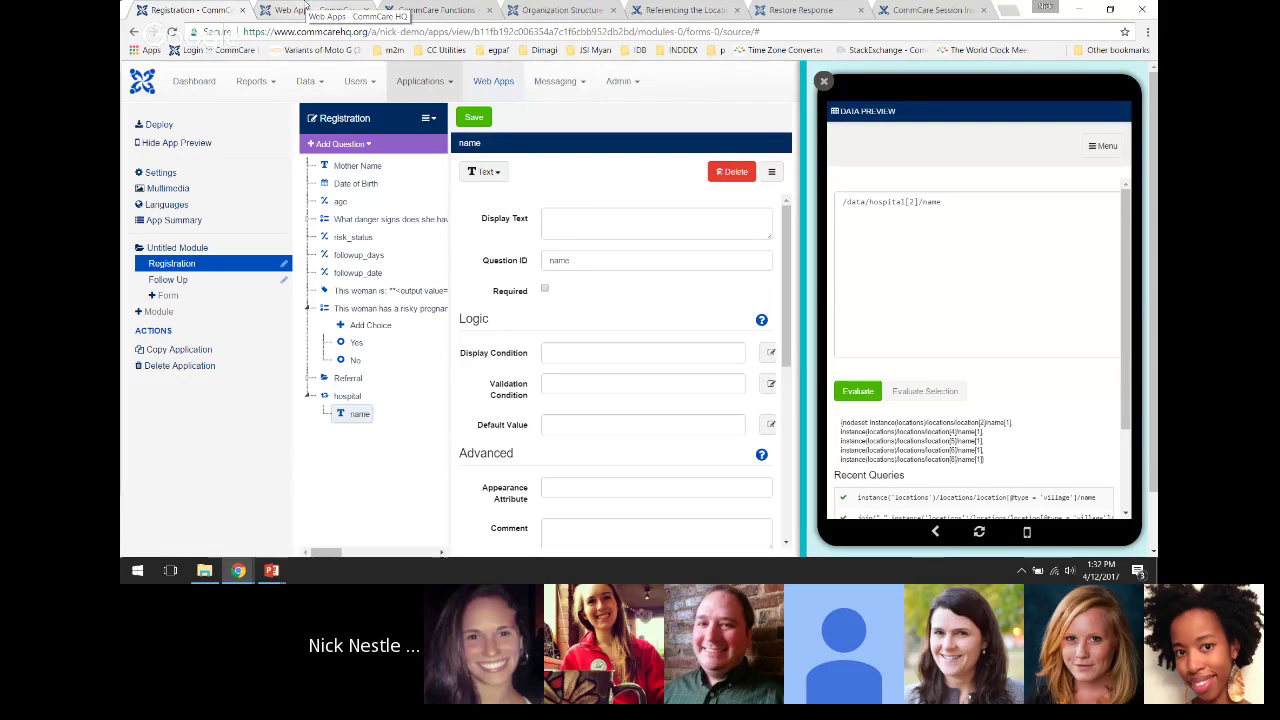
click(308, 9)
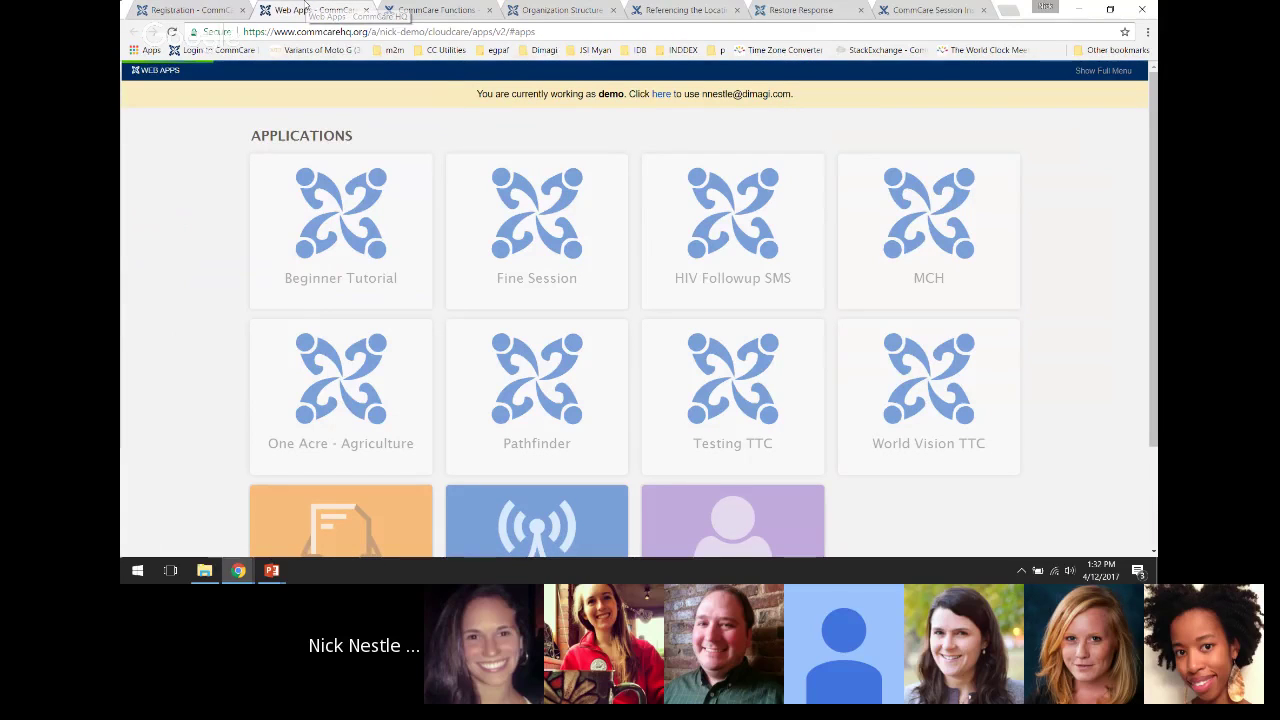
click(218, 8)
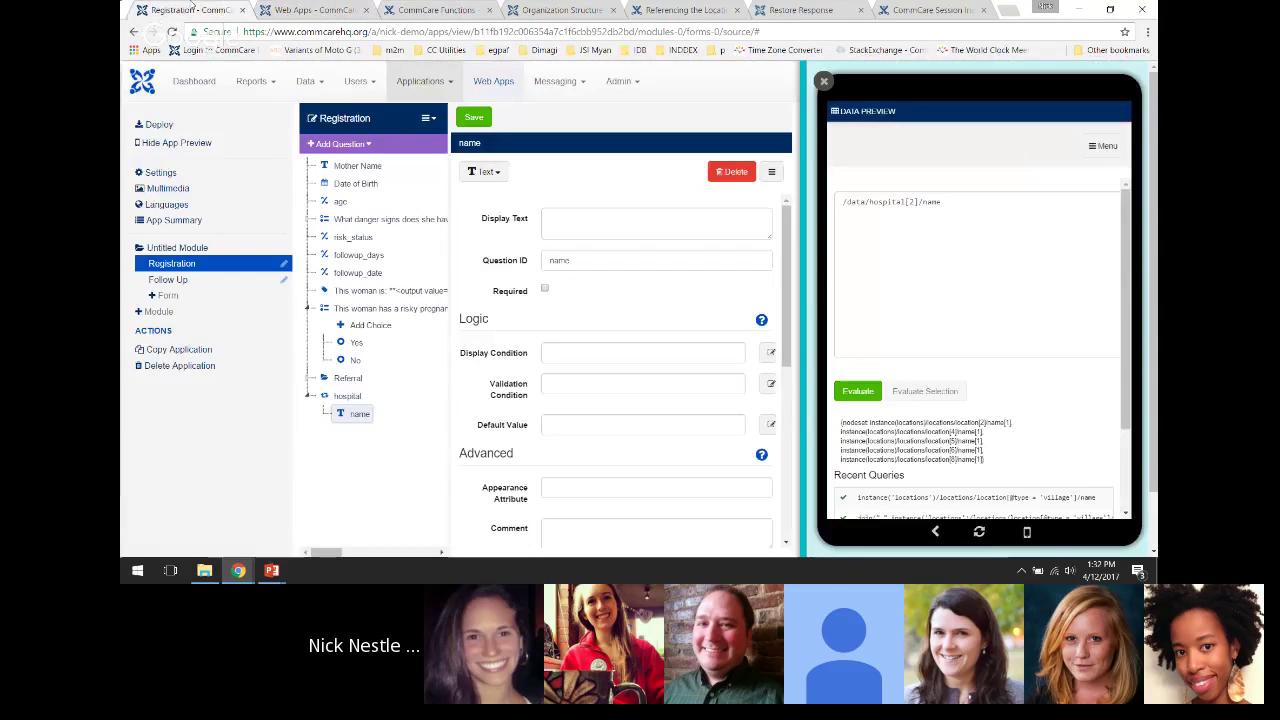
Go to the application's settings page, leaving the unsaved form, and bring the incognito Web Apps window forward
click(428, 86)
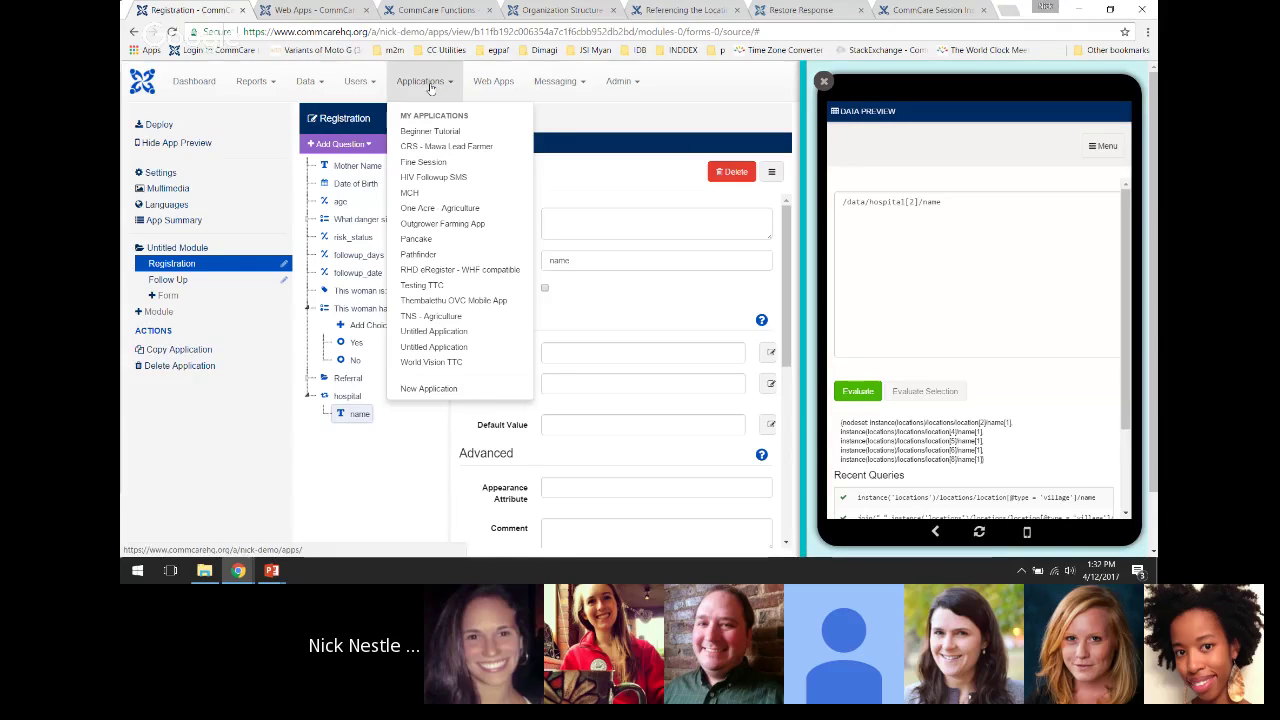
click(285, 166)
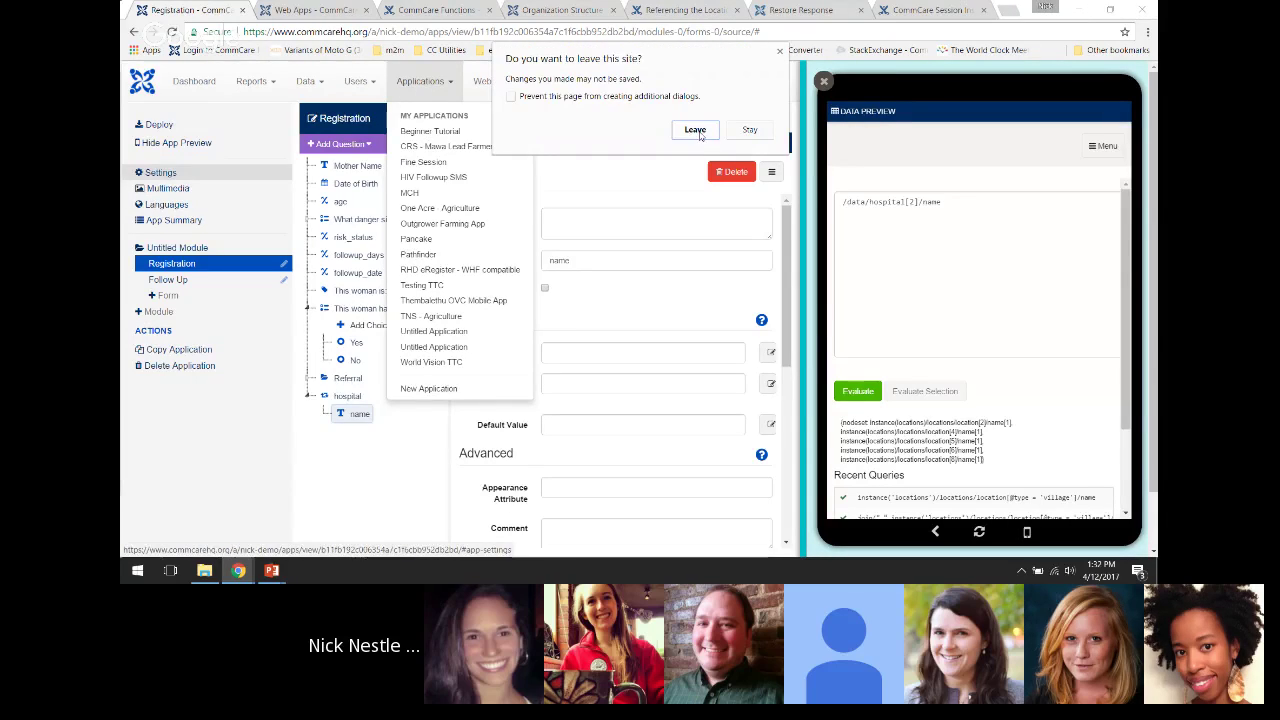
key(Return)
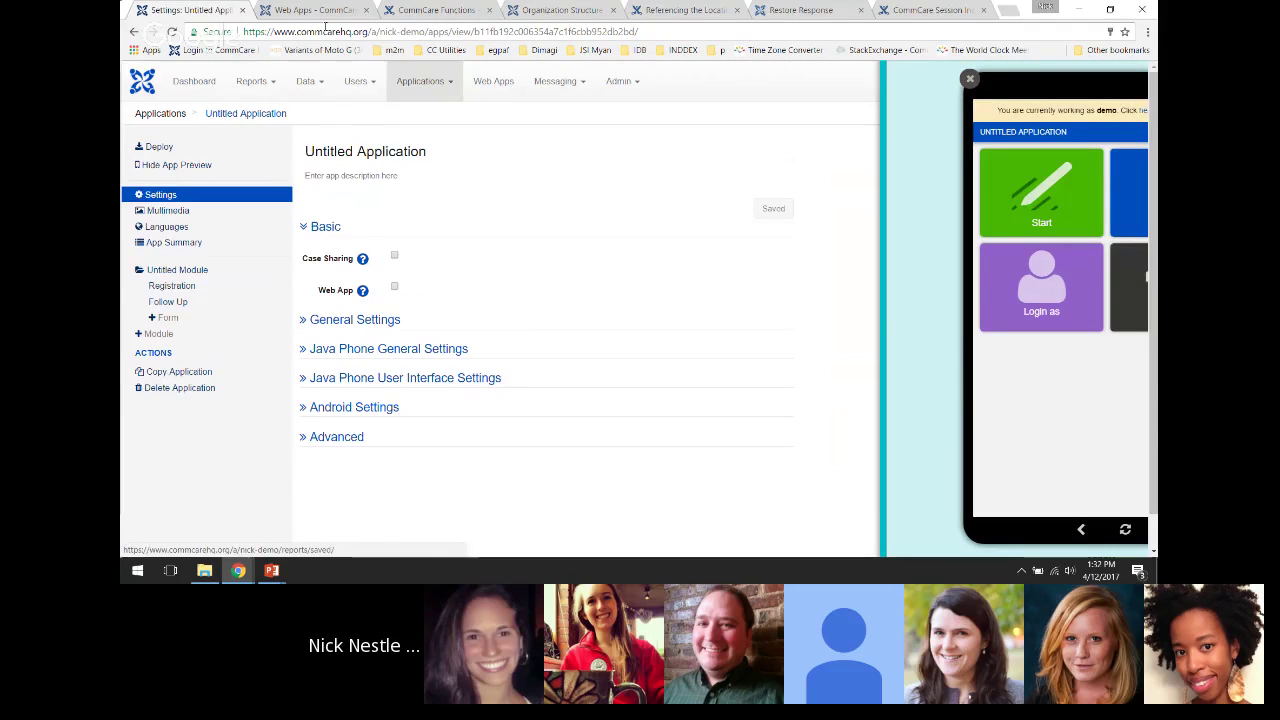
key(alt+Tab)
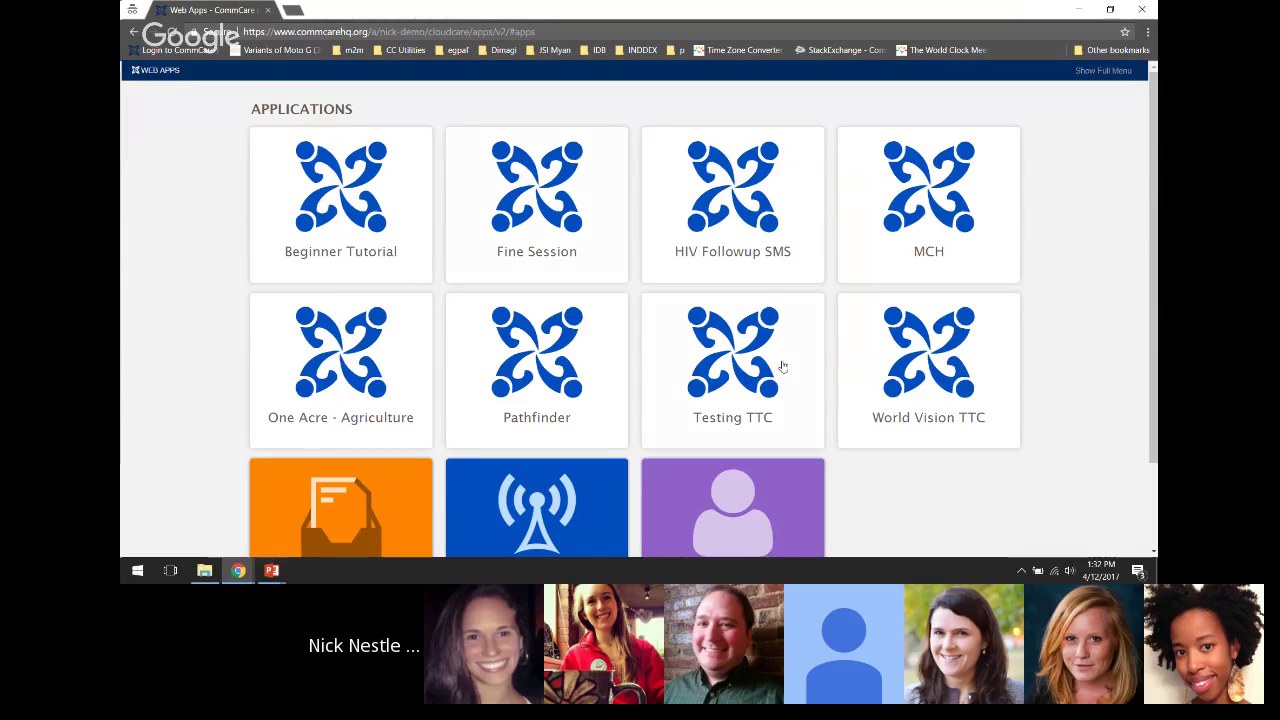
scroll(776, 297, down, 1)
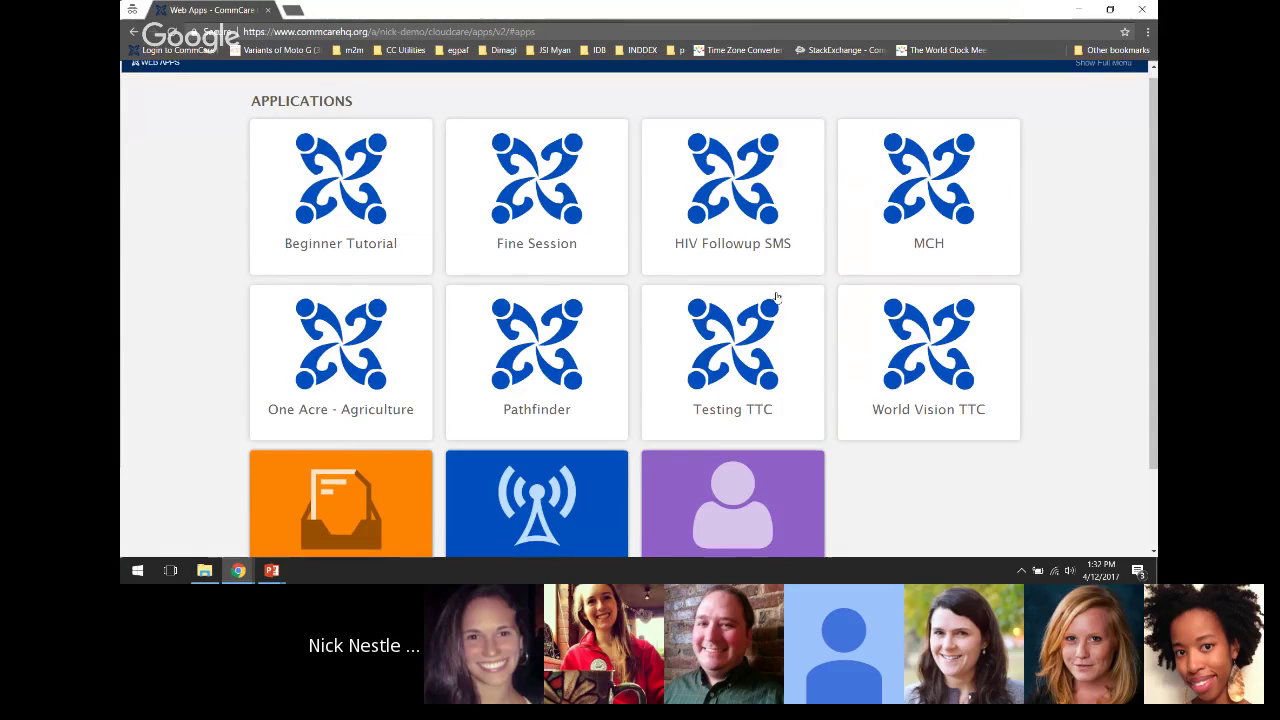
scroll(778, 300, down, 1)
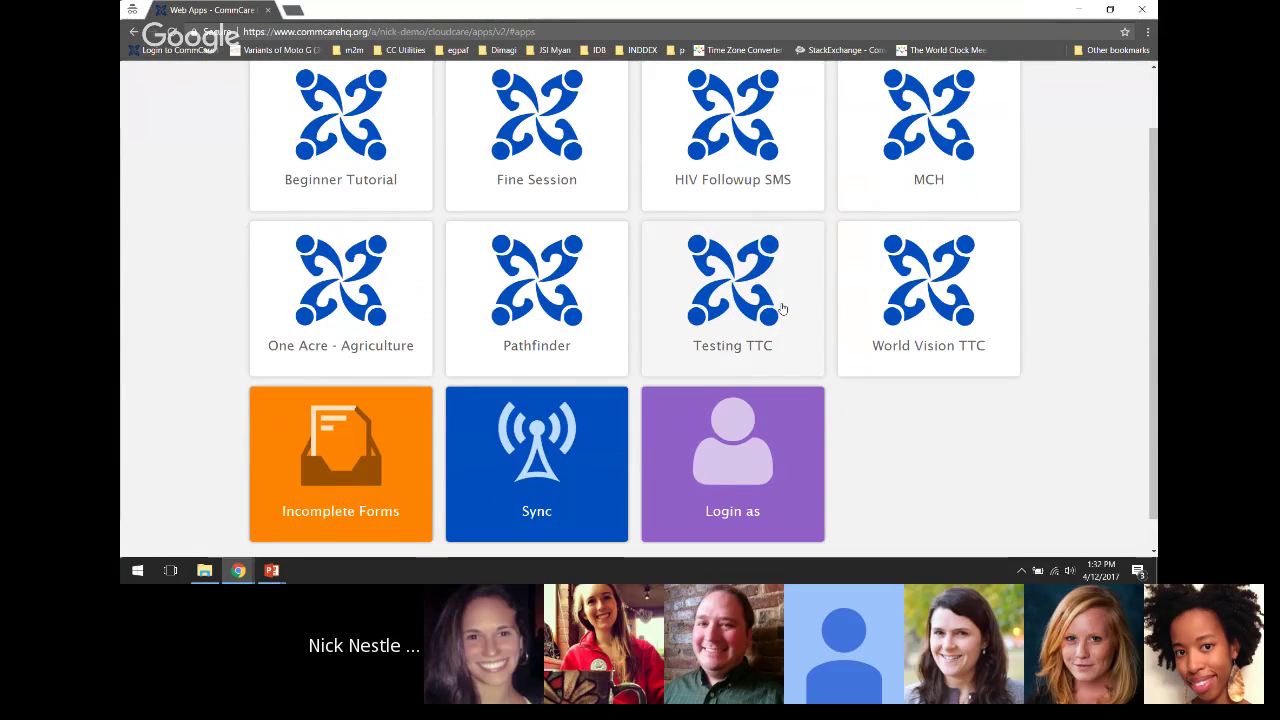
scroll(780, 310, up, 1)
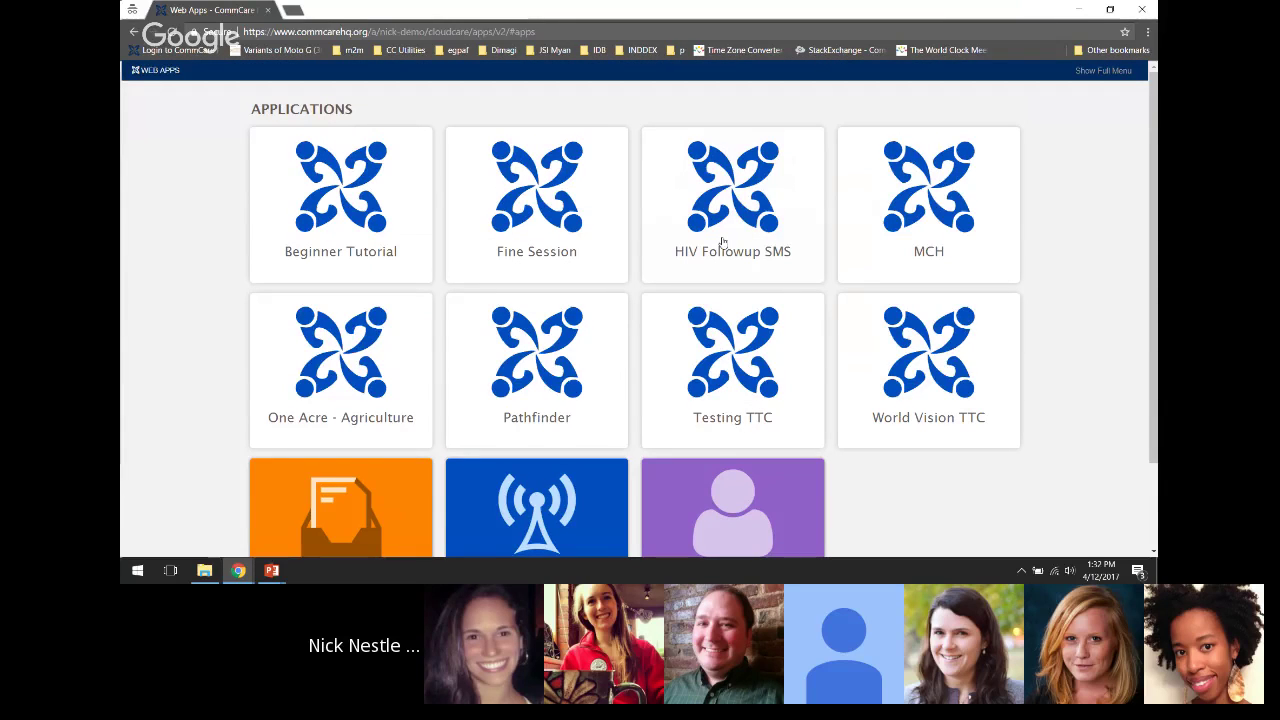
key(alt+Tab)
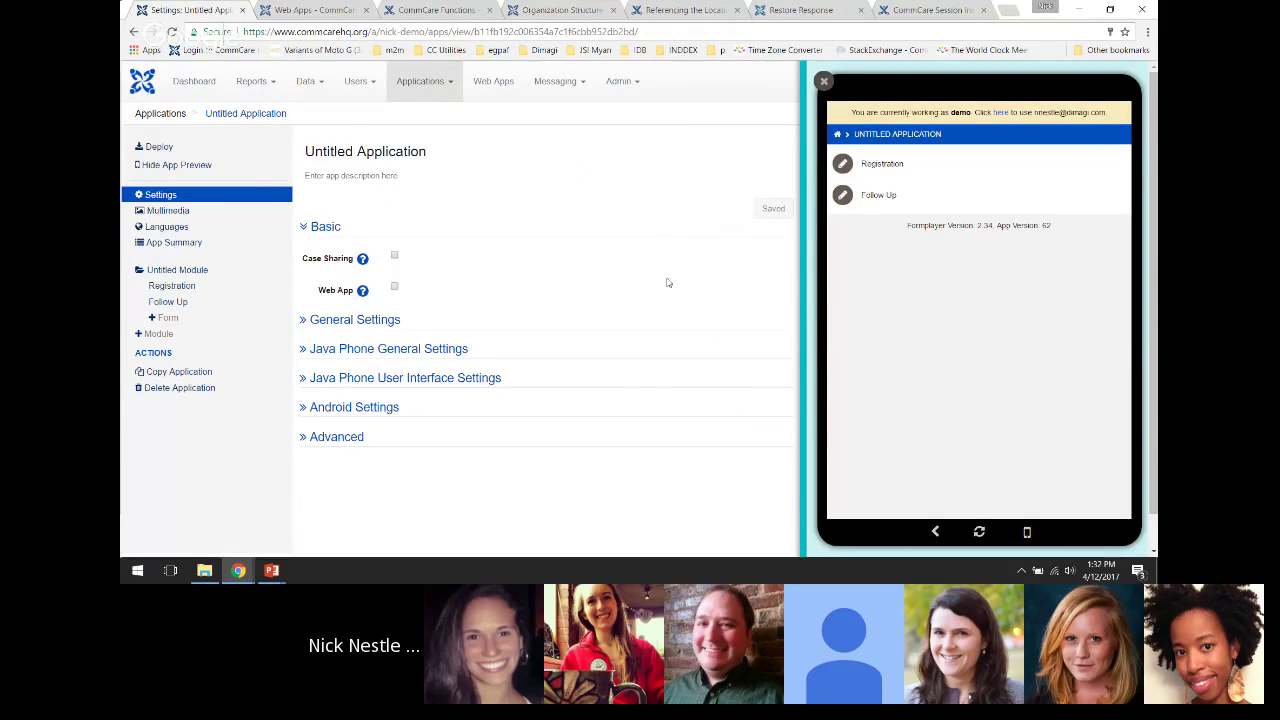
key(alt+Tab)
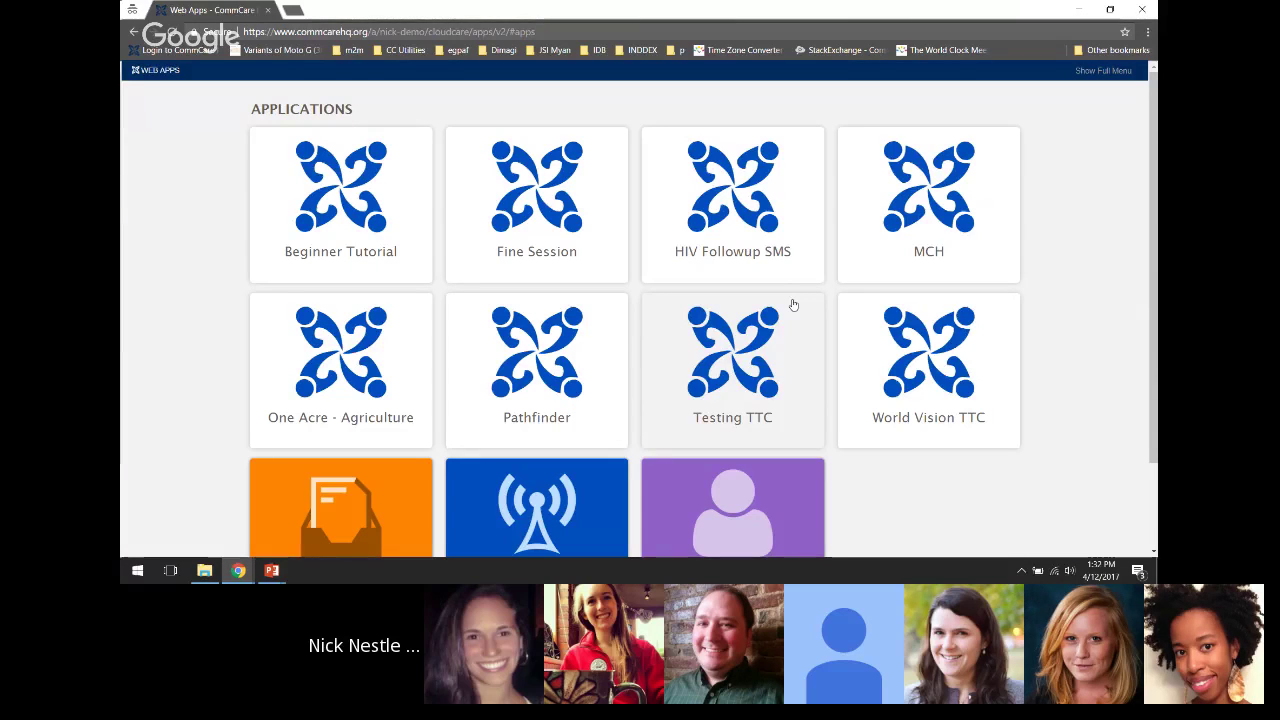
Open the Beginner Tutorial Registration form with the full menu shown in incognito, then return to Untitled Application settings
click(357, 190)
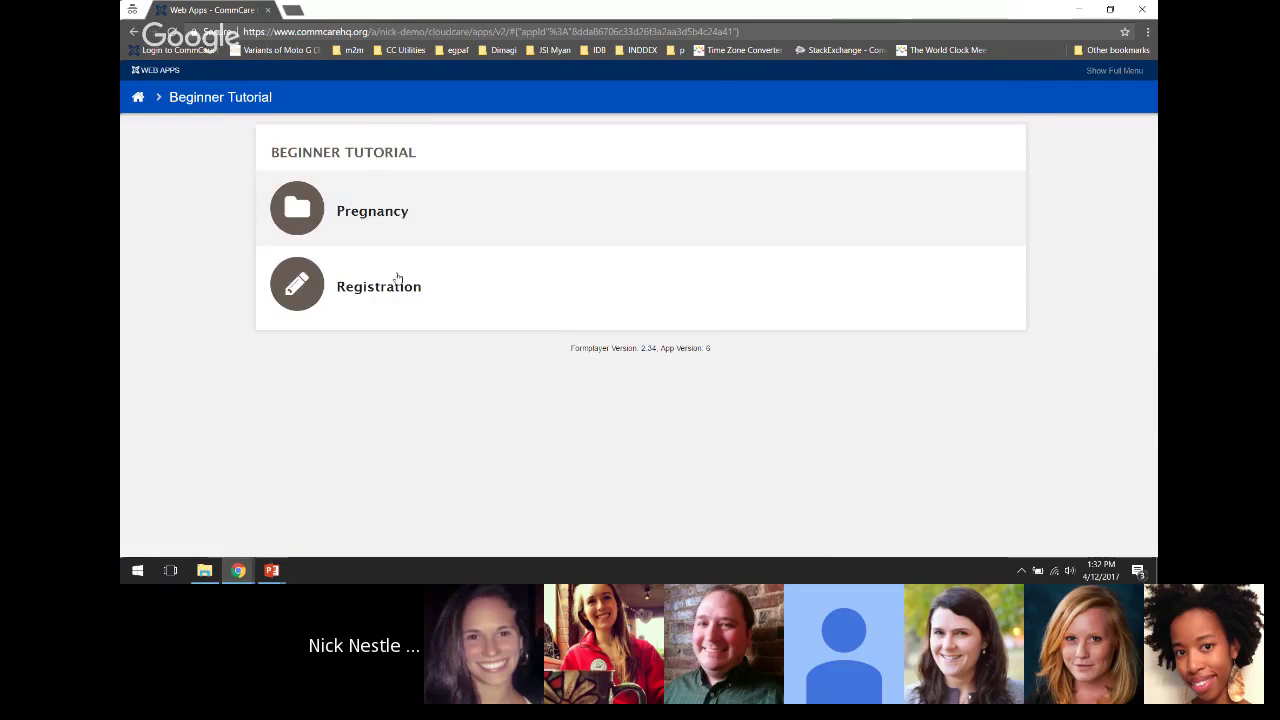
click(397, 282)
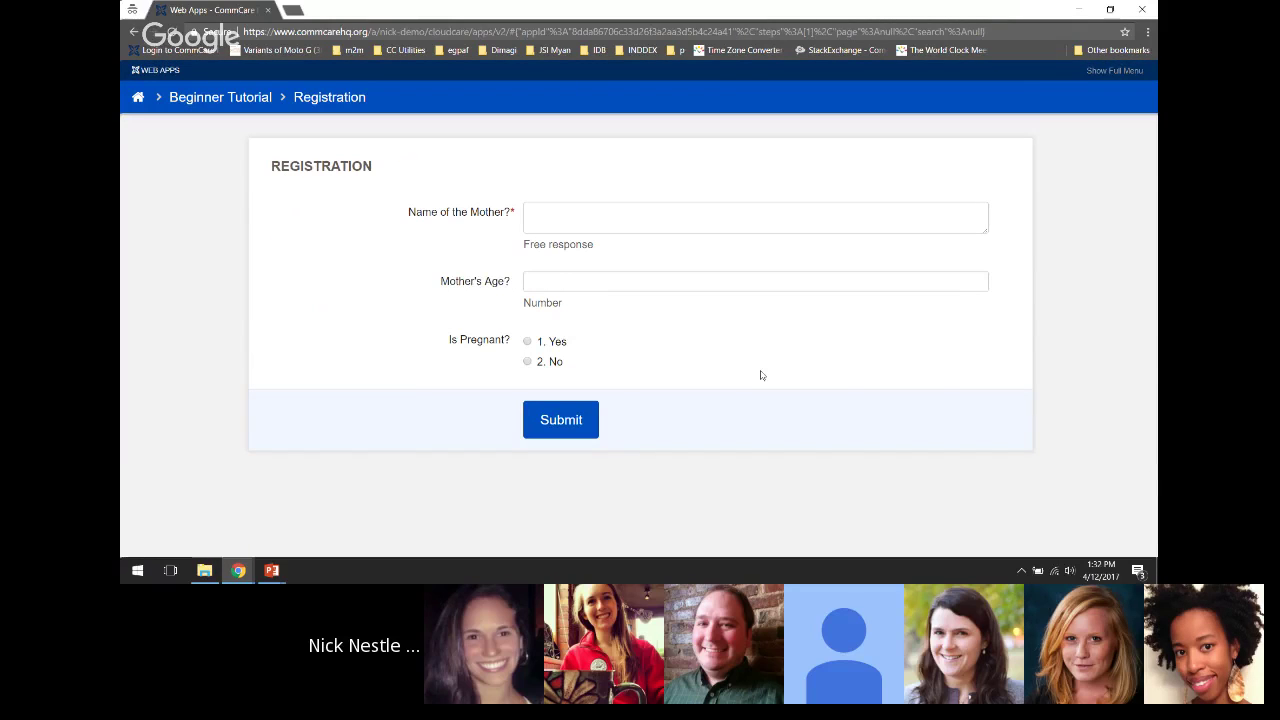
click(1112, 70)
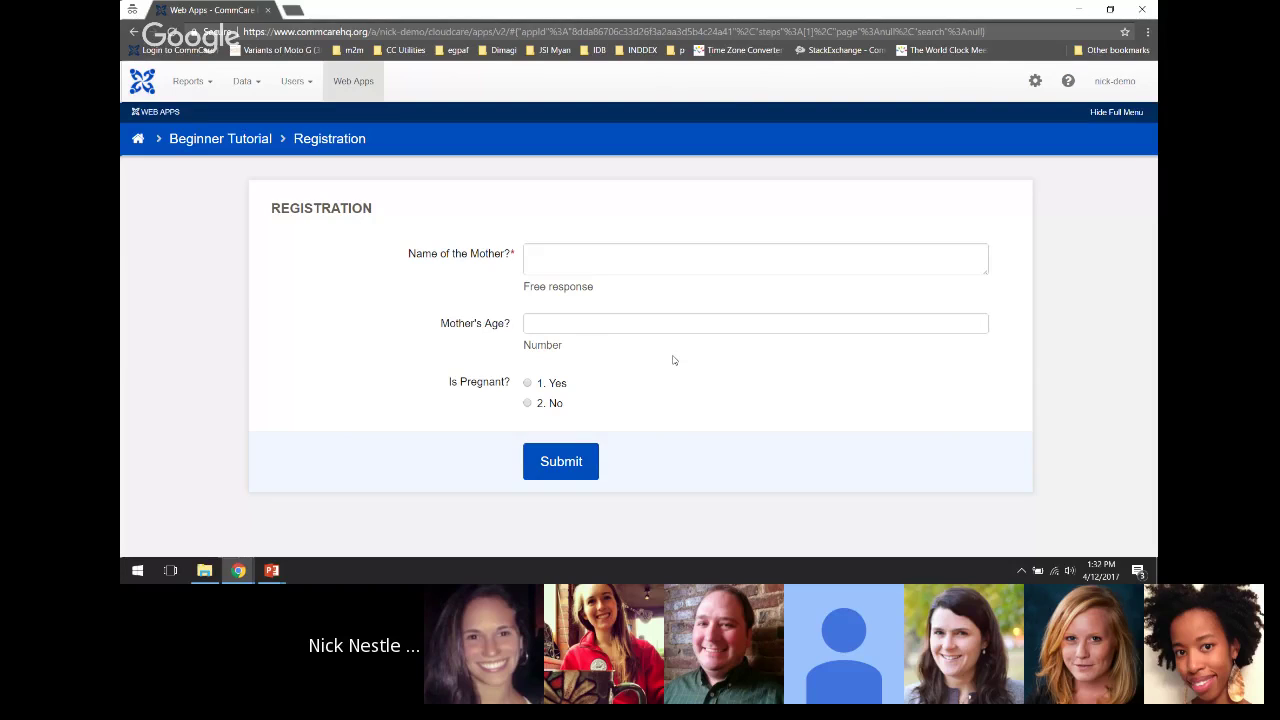
key(alt+Tab)
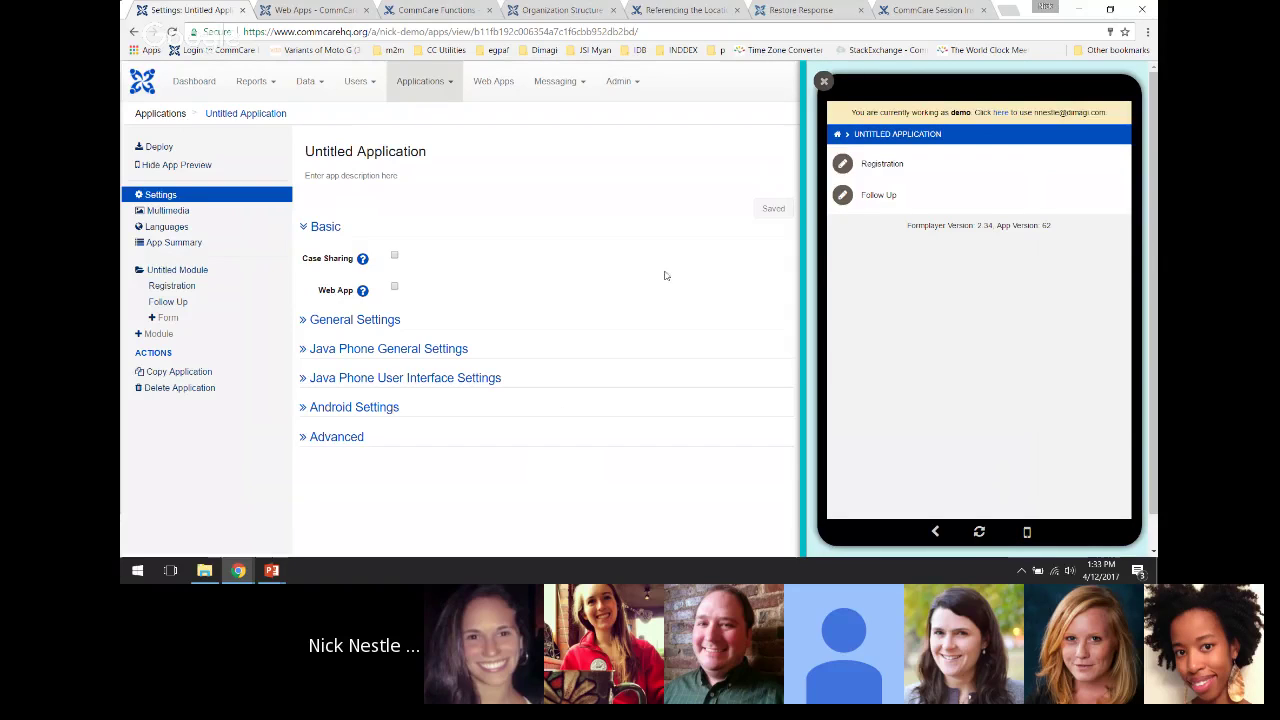
mouse_move(242, 572)
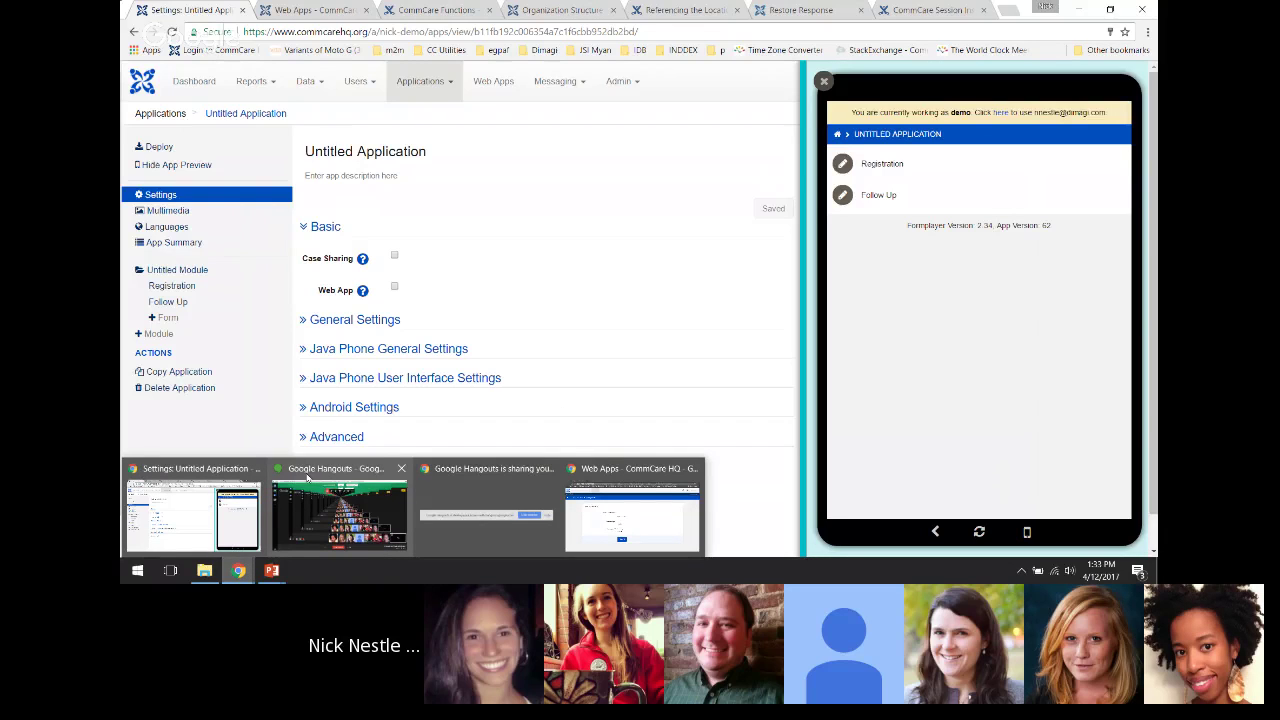
mouse_move(307, 476)
click(196, 508)
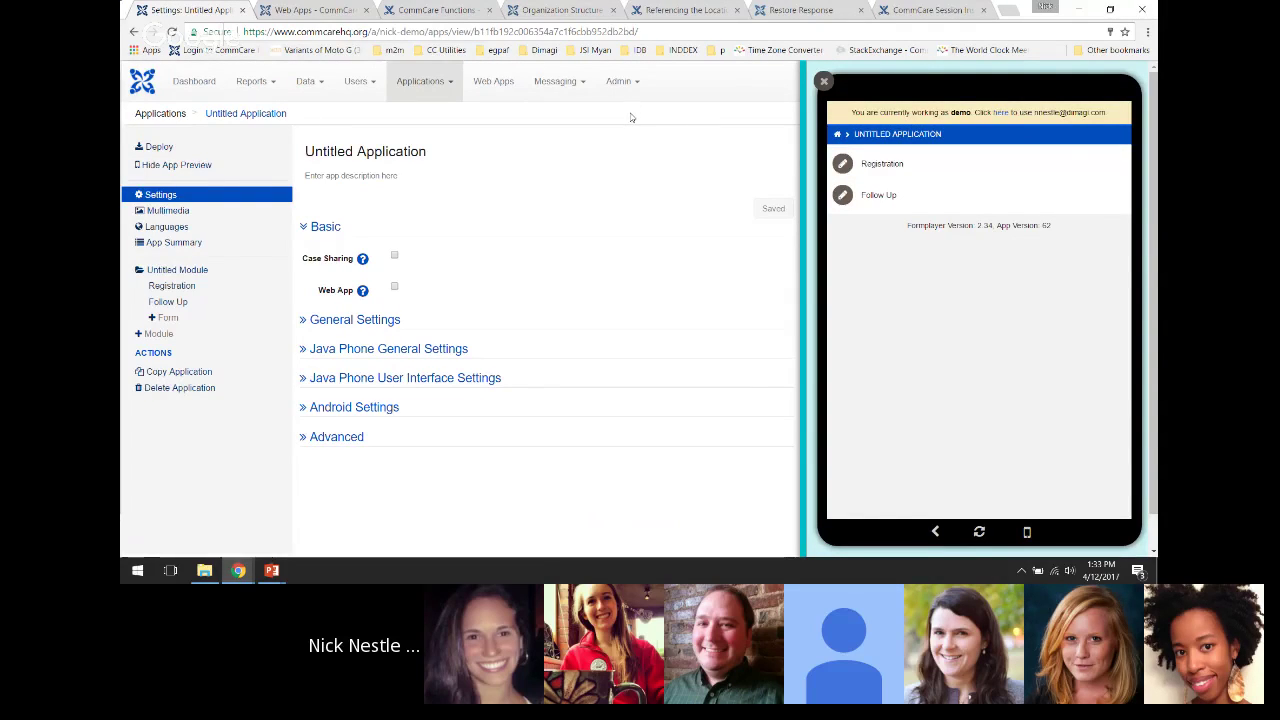
key(alt+Tab)
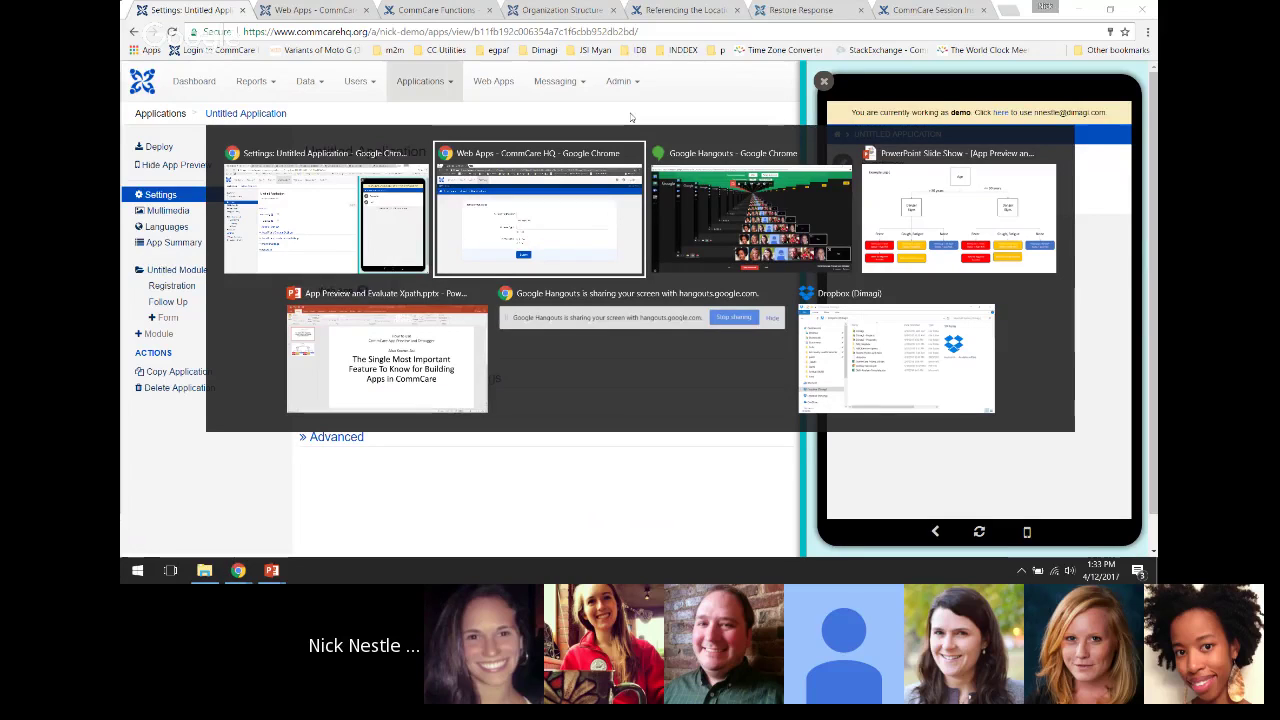